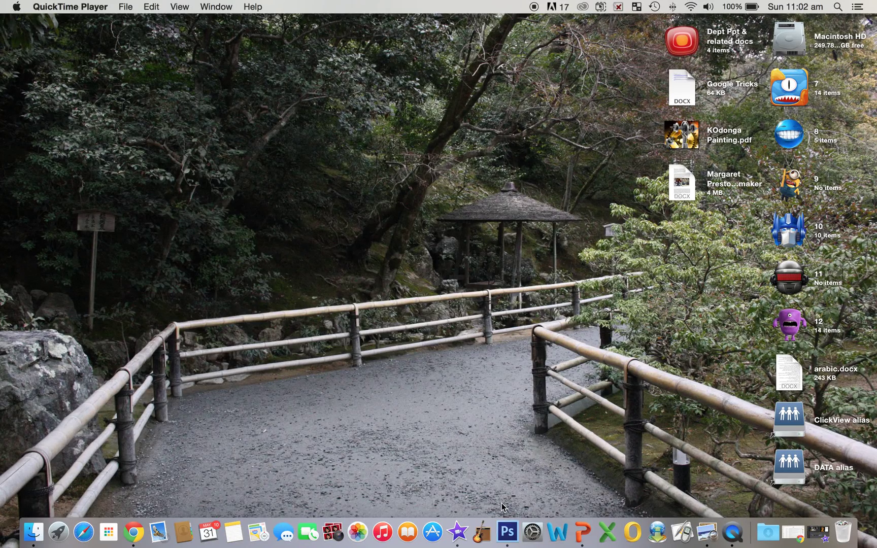
- Launch Photoshop and create an A4 document named "Student Name" using the International Paper preset and white background contents
{"action": "left_click", "coordinate": [507, 531]}
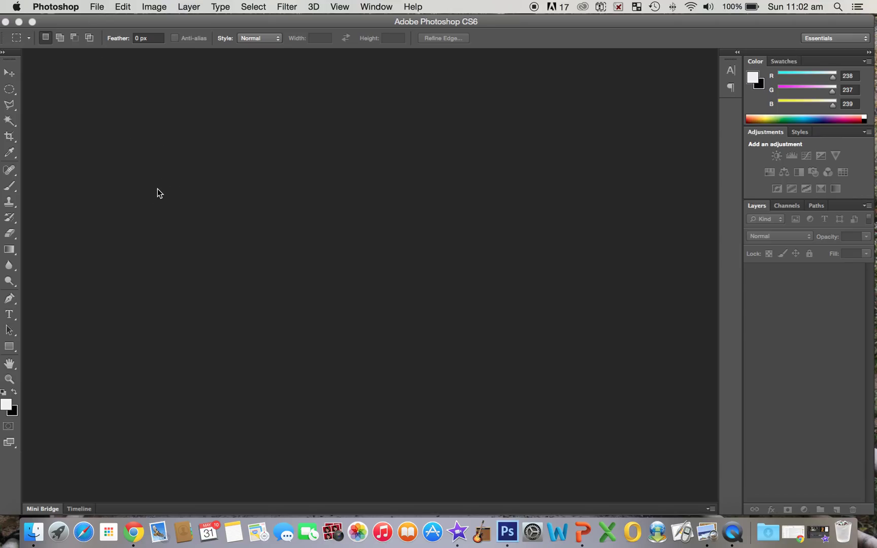
{"action": "left_click", "coordinate": [97, 7]}
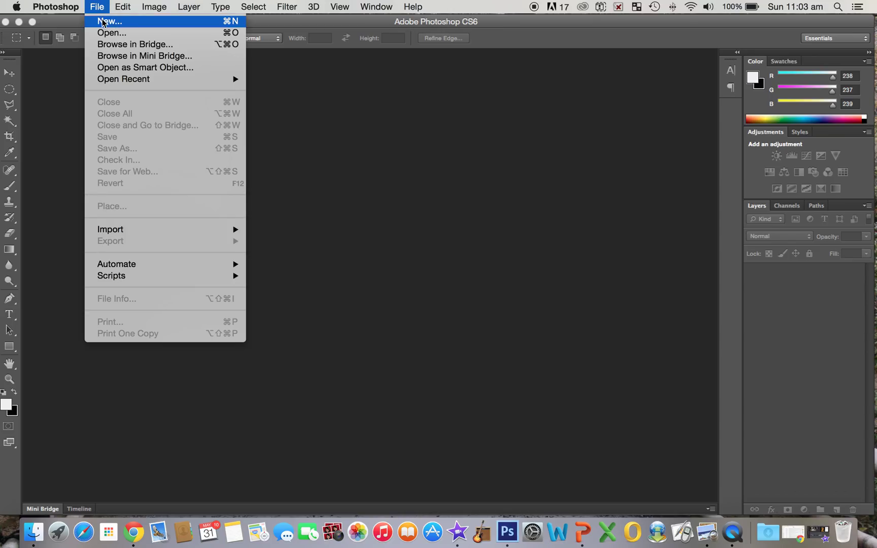
{"action": "left_click", "coordinate": [103, 21]}
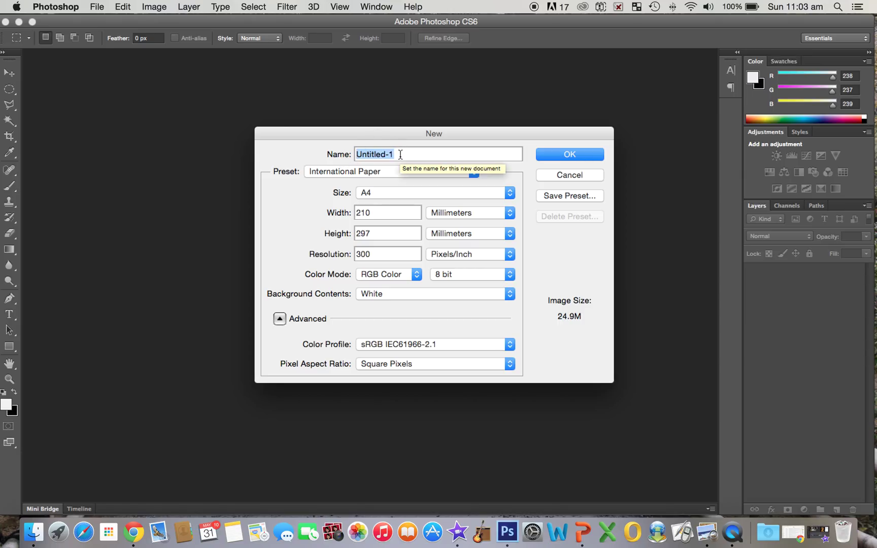
{"action": "type", "text": "Student Name"}
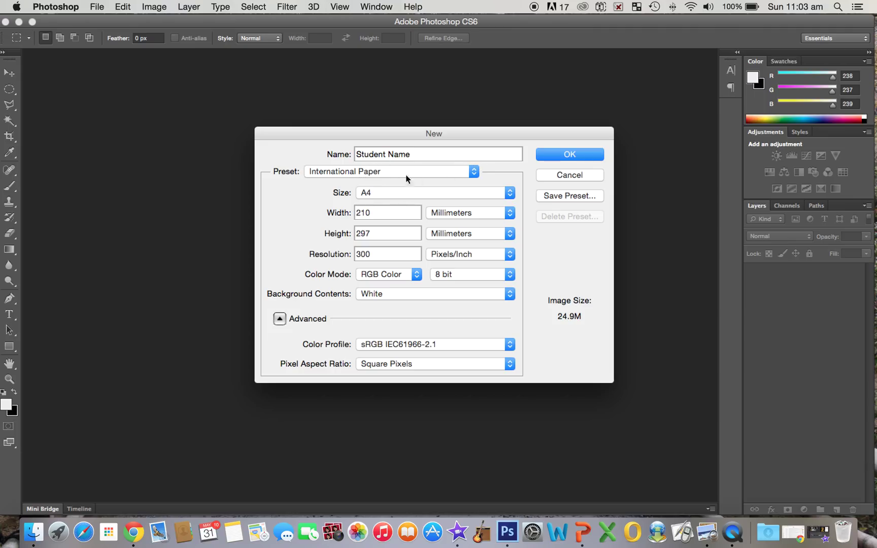
{"action": "left_click", "coordinate": [475, 172]}
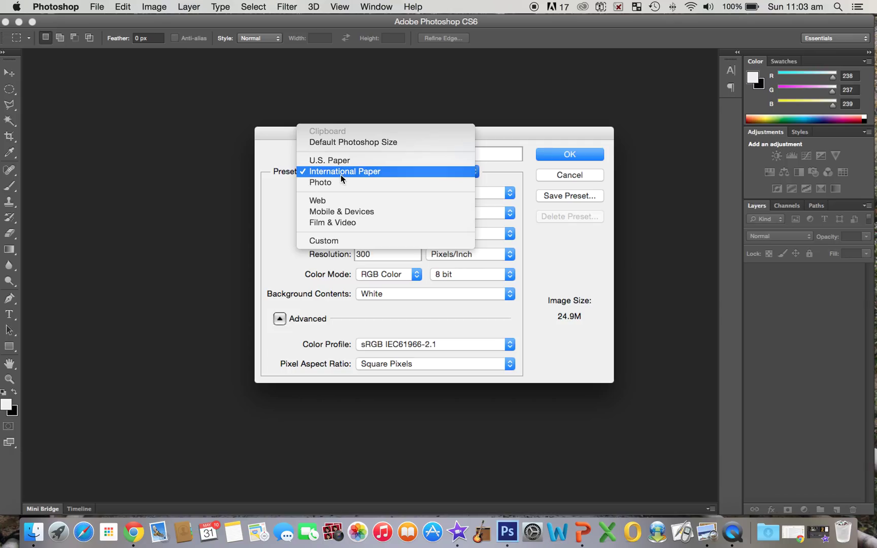
{"action": "left_click", "coordinate": [389, 174]}
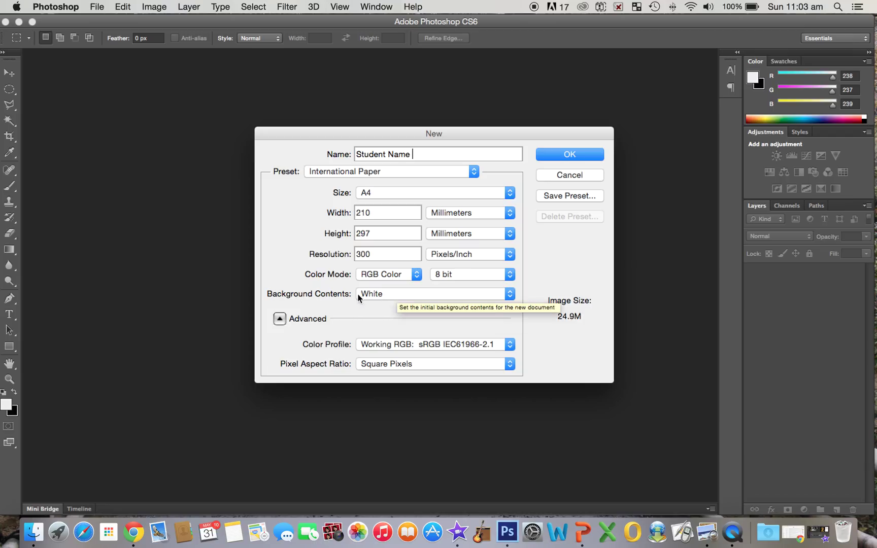
{"action": "left_click", "coordinate": [510, 294]}
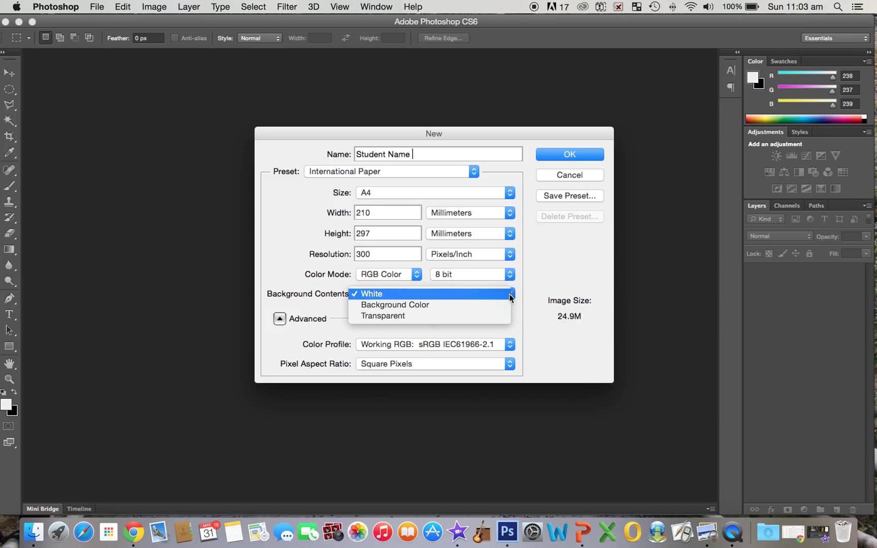
{"action": "left_click", "coordinate": [496, 293]}
{"action": "left_click", "coordinate": [568, 154]}
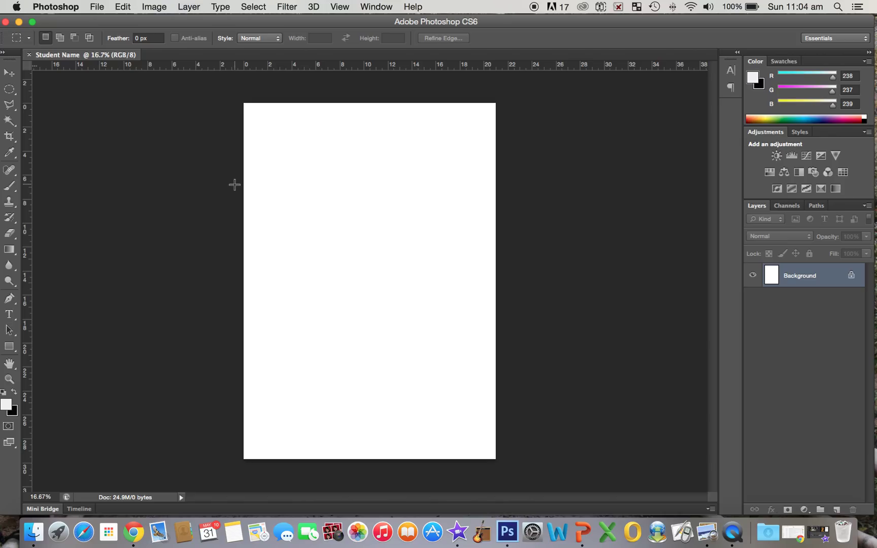
- Open Demo 1.pdf from the Archimboldo scans folder
{"action": "left_click", "coordinate": [97, 7]}
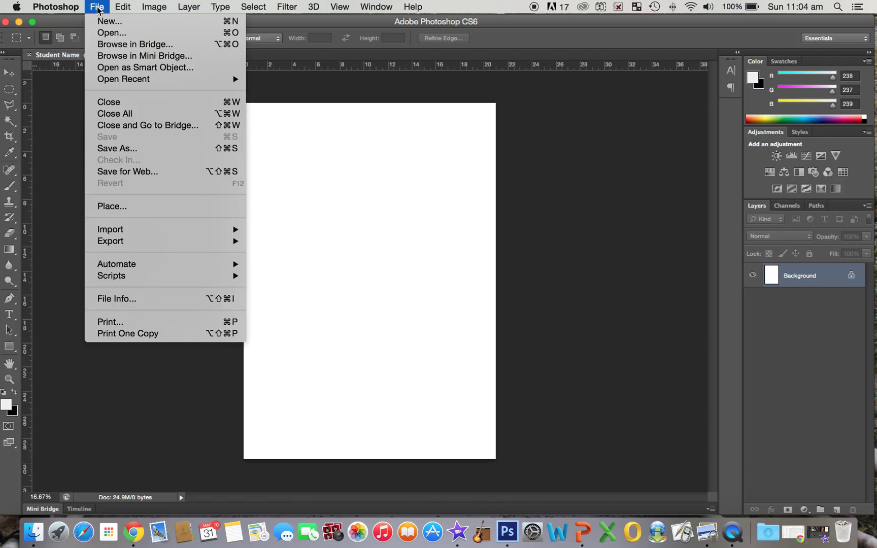
{"action": "left_click", "coordinate": [102, 35]}
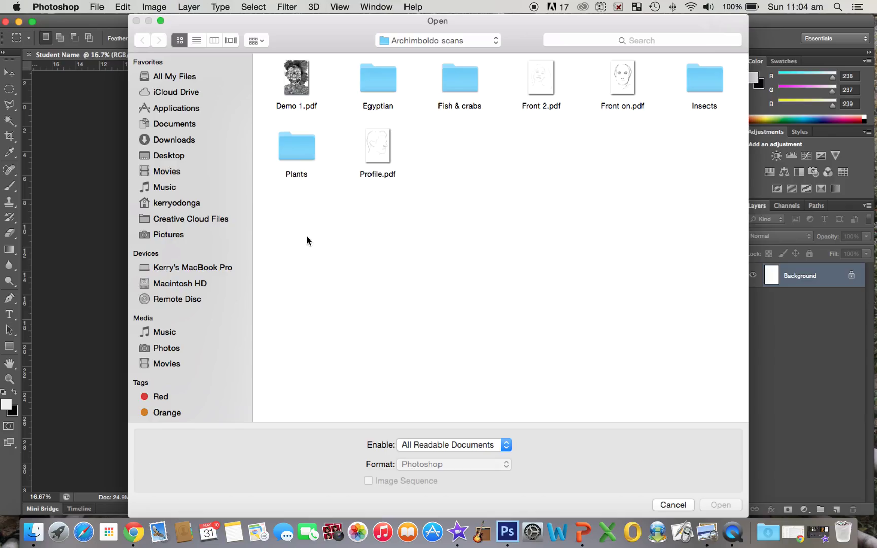
{"action": "double_click", "coordinate": [297, 83]}
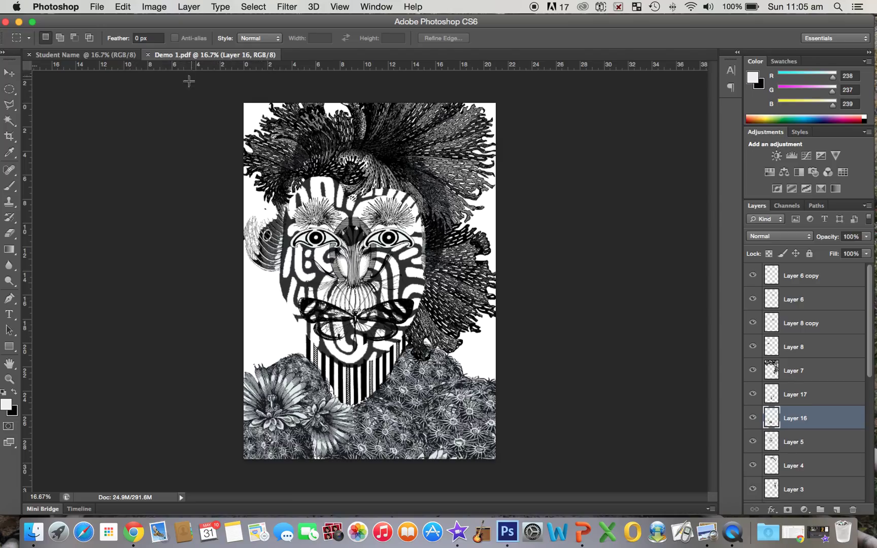
- Compare the layers of the blank Student Name document with the full layer stack of Demo 1.pdf
{"action": "left_click", "coordinate": [78, 56]}
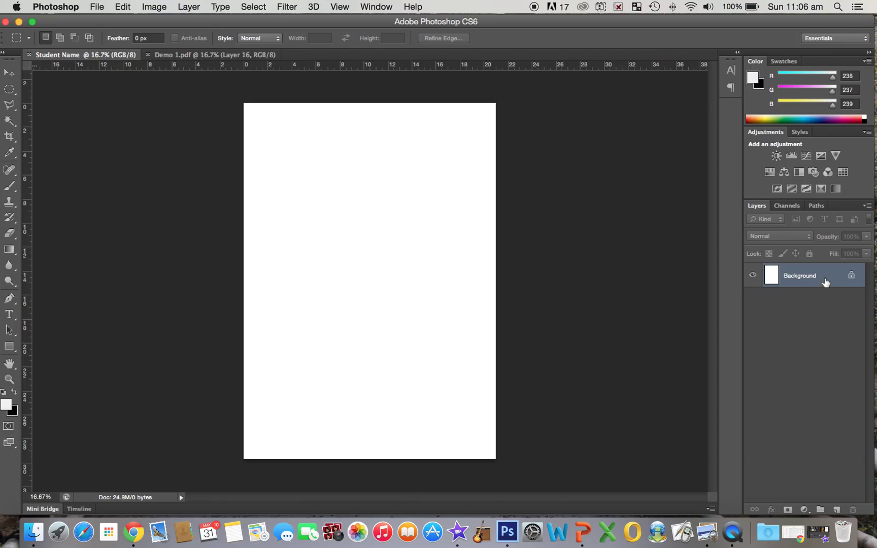
{"action": "left_click", "coordinate": [187, 56]}
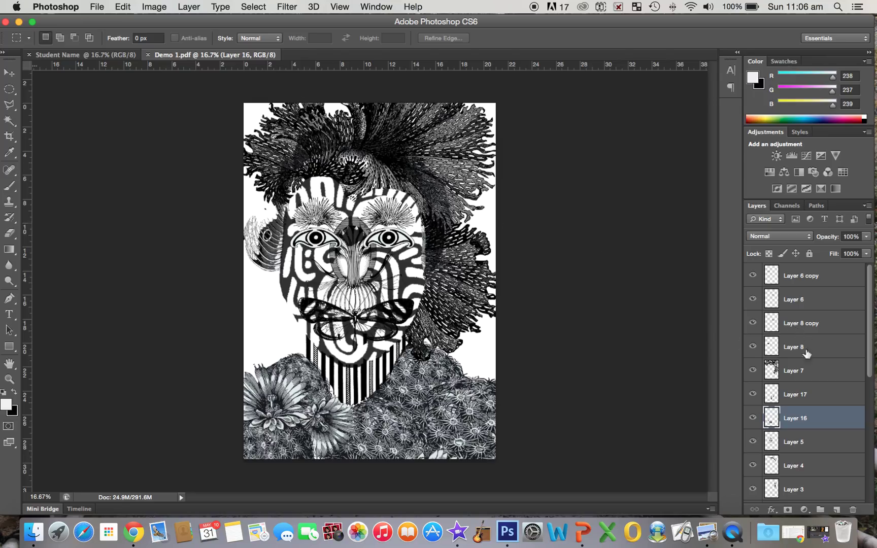
{"action": "scroll", "coordinate": [807, 352], "scroll_direction": "down", "scroll_amount": 5}
{"action": "scroll", "coordinate": [808, 368], "scroll_direction": "up", "scroll_amount": 5}
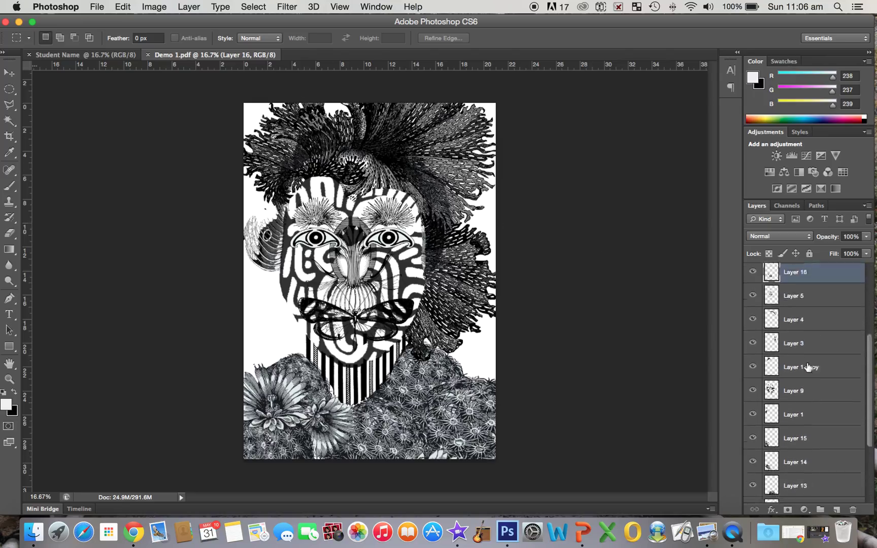
{"action": "scroll", "coordinate": [808, 367], "scroll_direction": "down", "scroll_amount": 5}
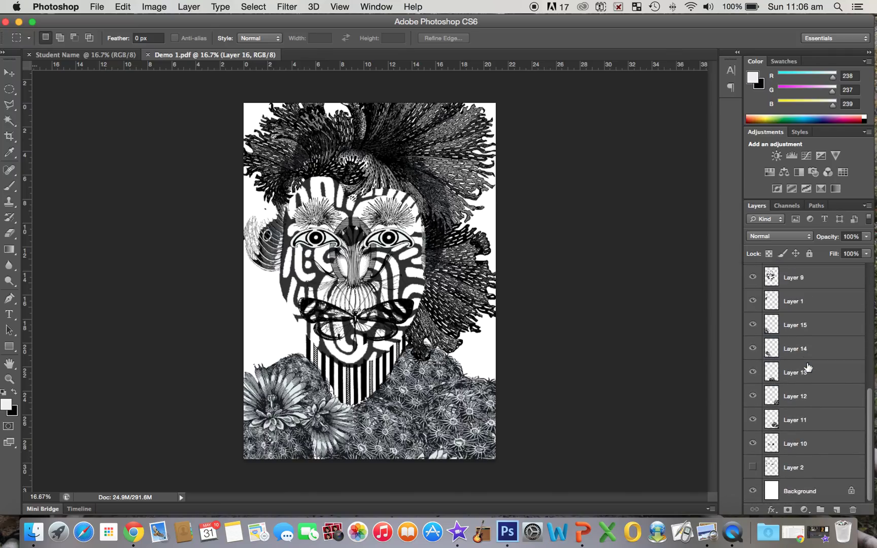
{"action": "scroll", "coordinate": [807, 367], "scroll_direction": "up", "scroll_amount": 5}
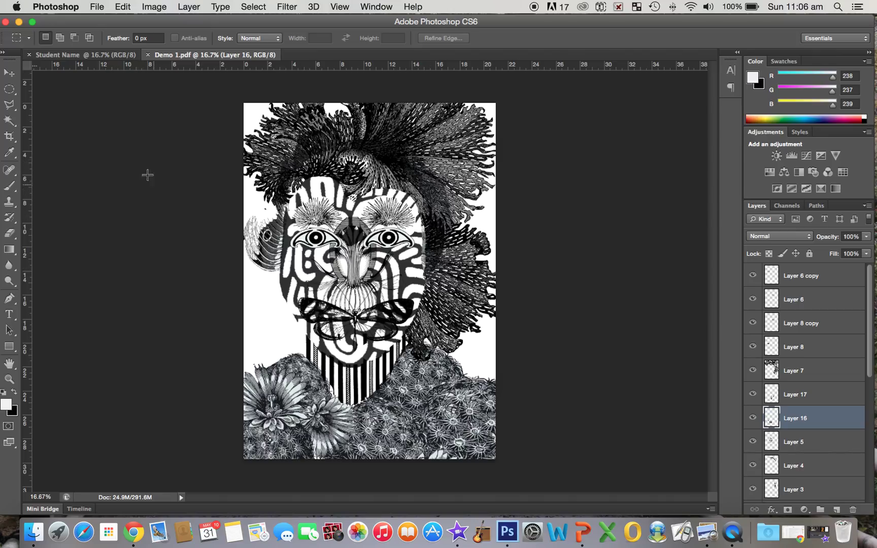
- From the Student Name document, browse the Egyptian, Fish & crabs, Insects and Plants folders of scans available to open
{"action": "left_click", "coordinate": [100, 56]}
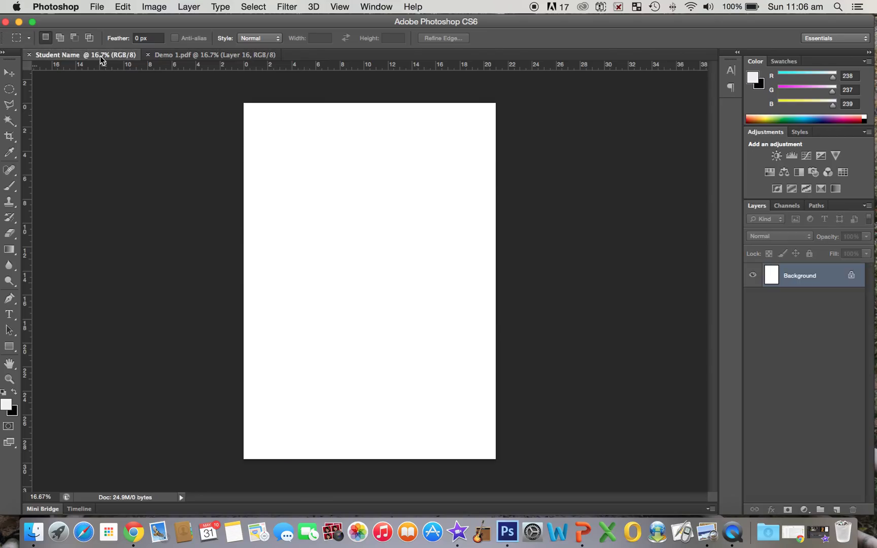
{"action": "left_click", "coordinate": [99, 9]}
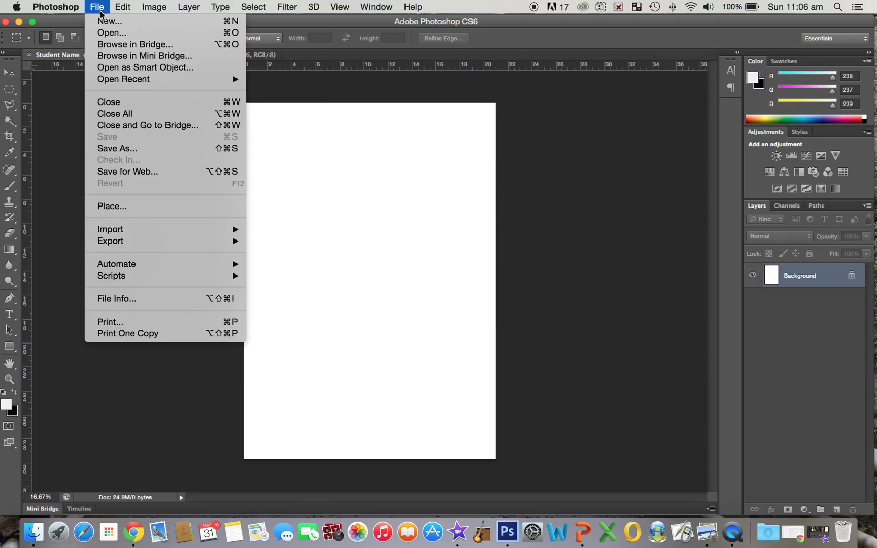
{"action": "left_click", "coordinate": [102, 33]}
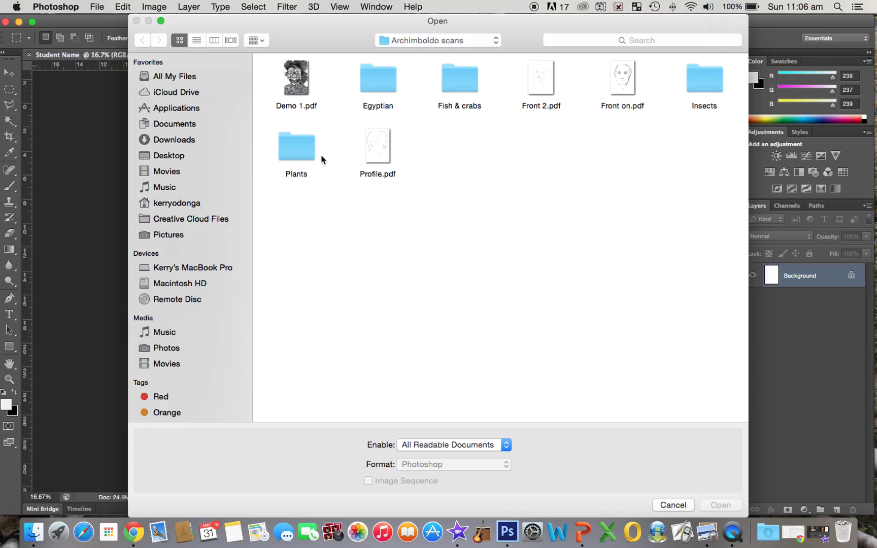
{"action": "double_click", "coordinate": [370, 79]}
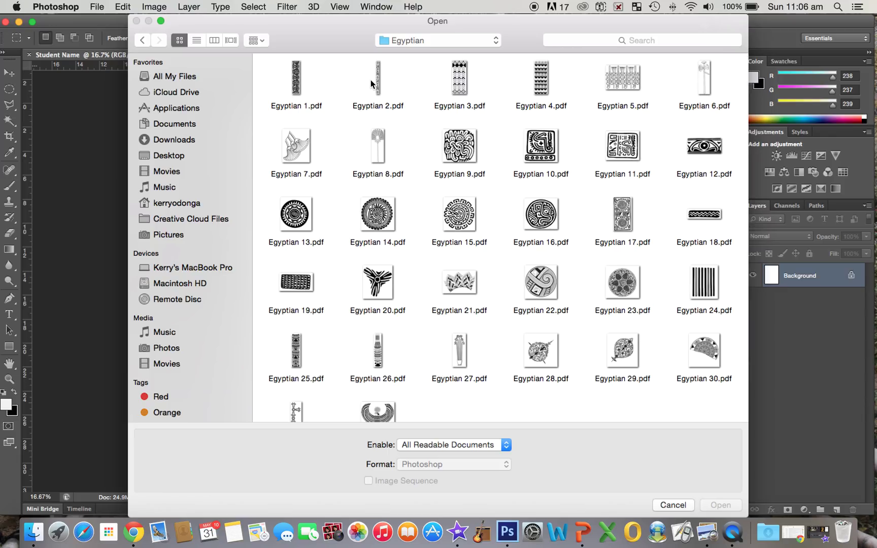
{"action": "left_click", "coordinate": [142, 43]}
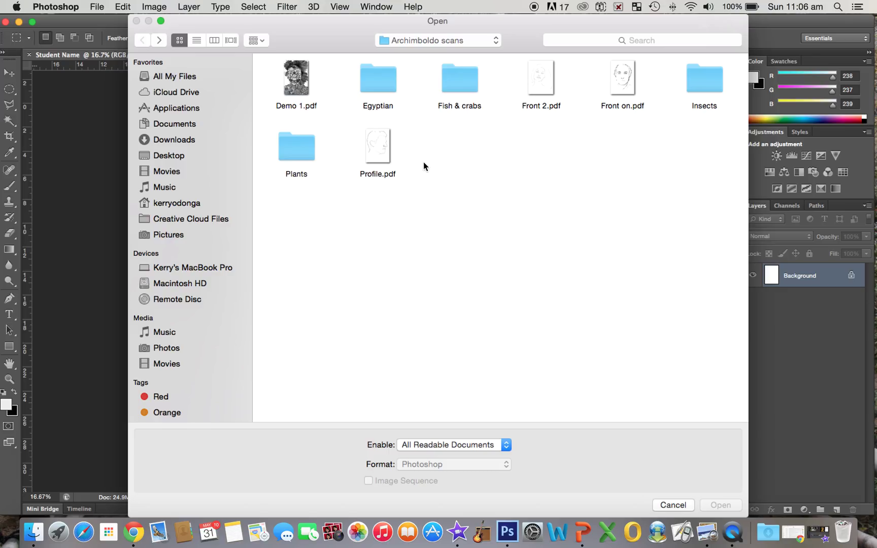
{"action": "double_click", "coordinate": [469, 83]}
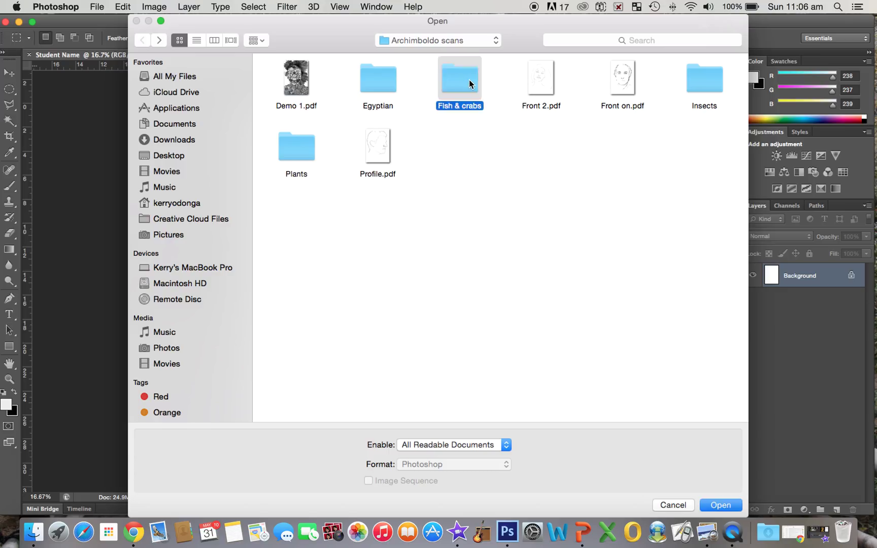
{"action": "left_click", "coordinate": [143, 42]}
{"action": "double_click", "coordinate": [712, 87]}
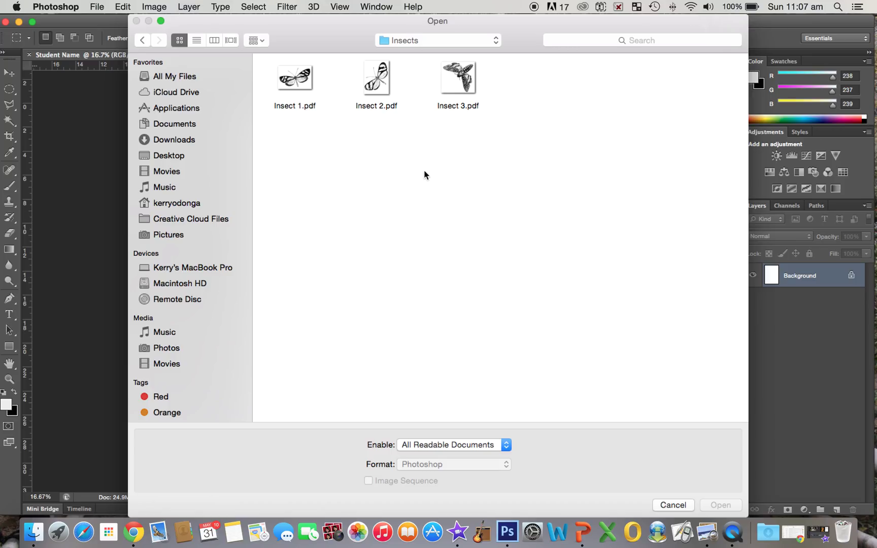
{"action": "left_click", "coordinate": [144, 41]}
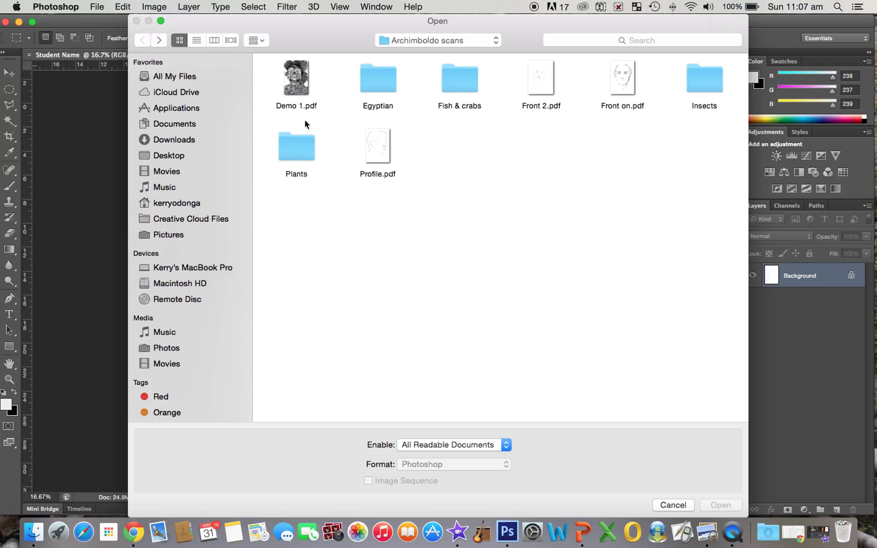
{"action": "double_click", "coordinate": [299, 149]}
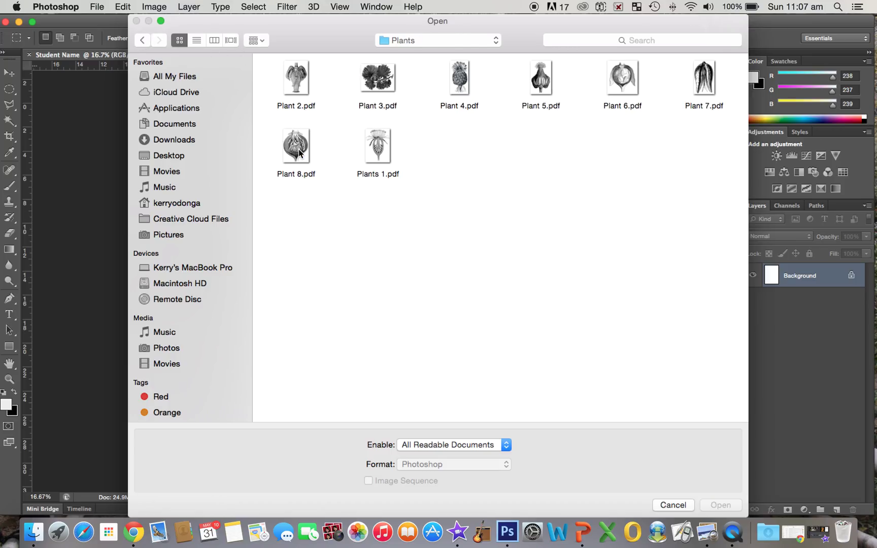
{"action": "left_click", "coordinate": [143, 41]}
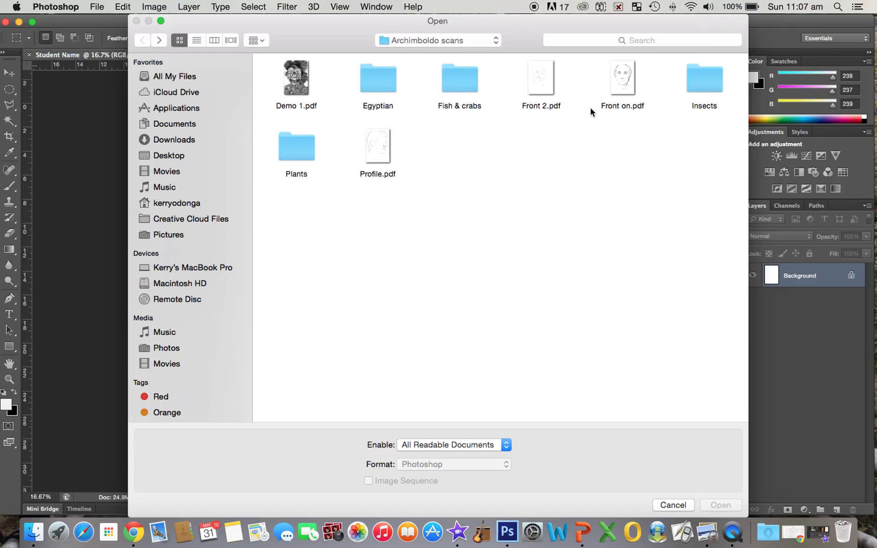
- Open the face template Profile.pdf from the Archimboldo scans folder
{"action": "left_click", "coordinate": [380, 150]}
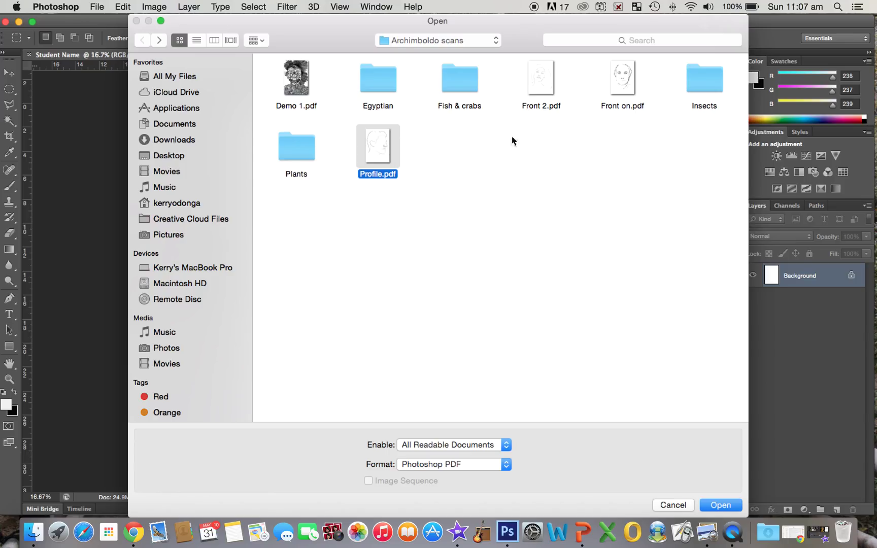
{"action": "left_click", "coordinate": [623, 84]}
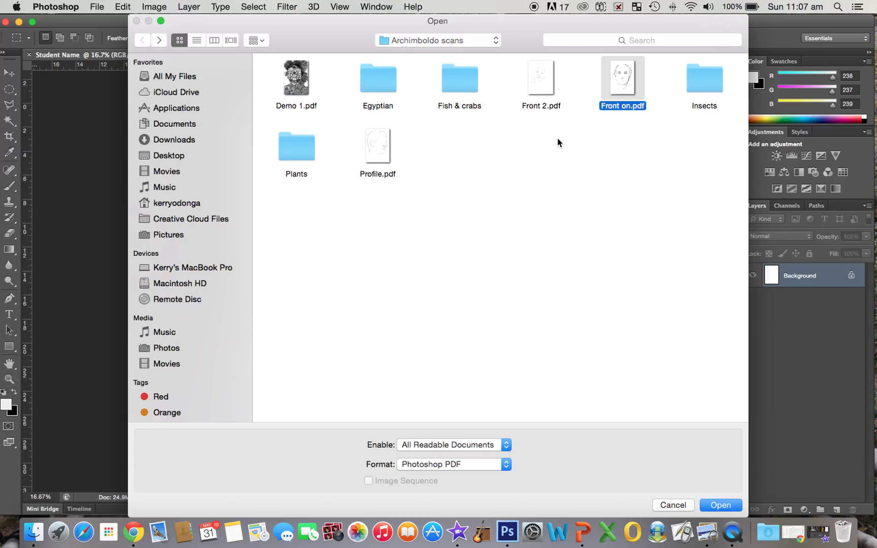
{"action": "left_click", "coordinate": [380, 145]}
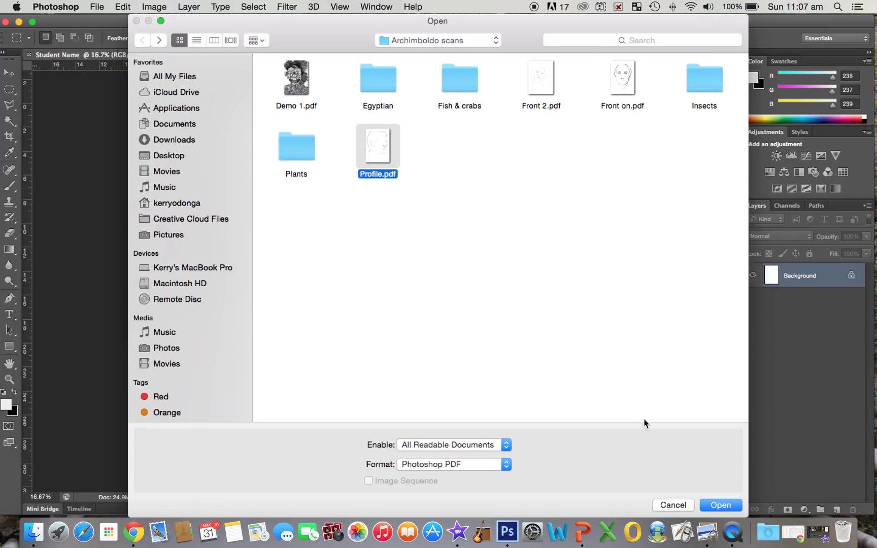
{"action": "left_click", "coordinate": [724, 504]}
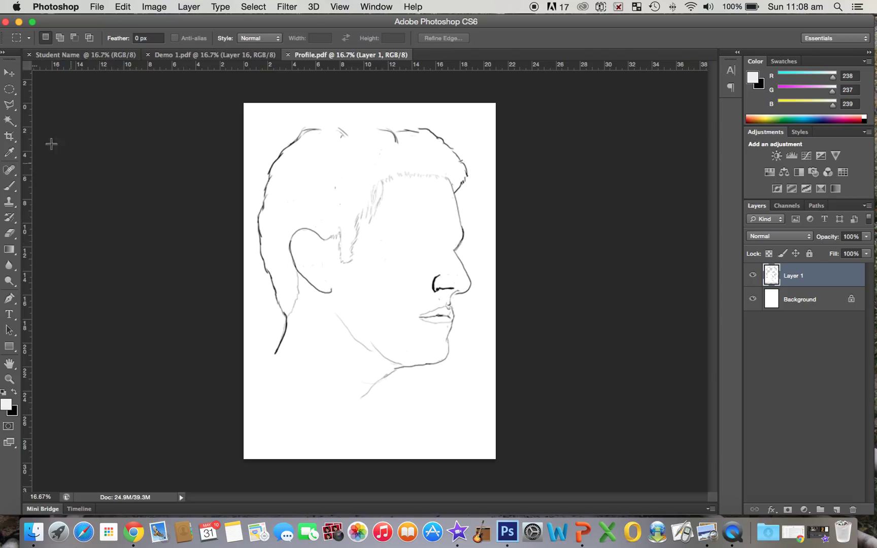
- Select the entire canvas of Profile.pdf with Layer 1 active and copy the head drawing
{"action": "left_click", "coordinate": [10, 74]}
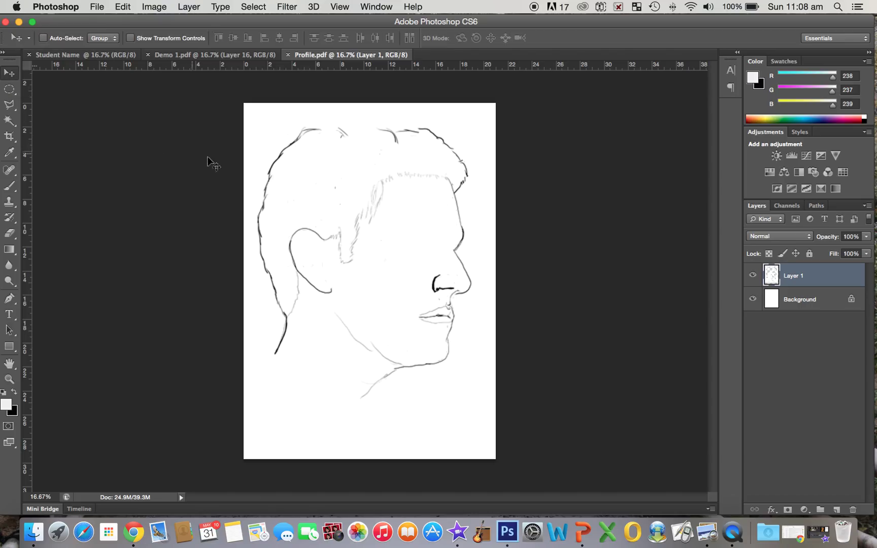
{"action": "left_click", "coordinate": [253, 6]}
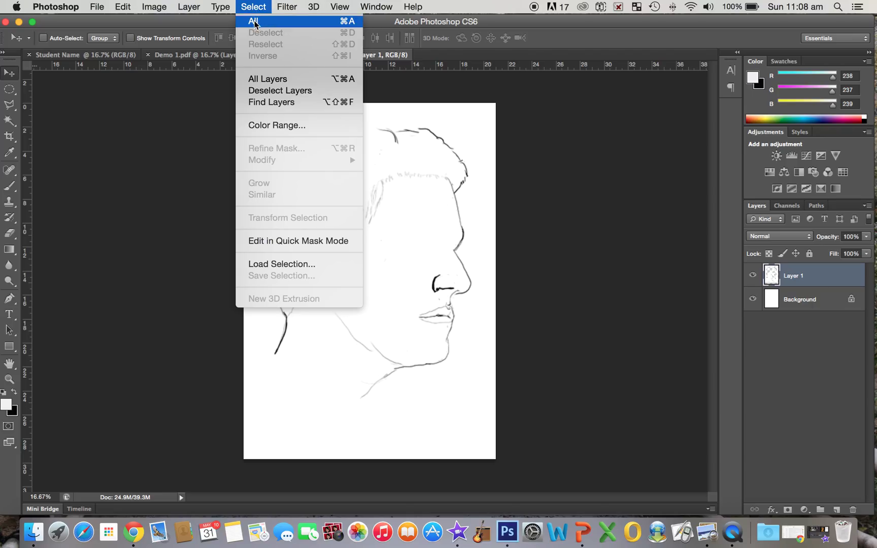
{"action": "left_click", "coordinate": [253, 22]}
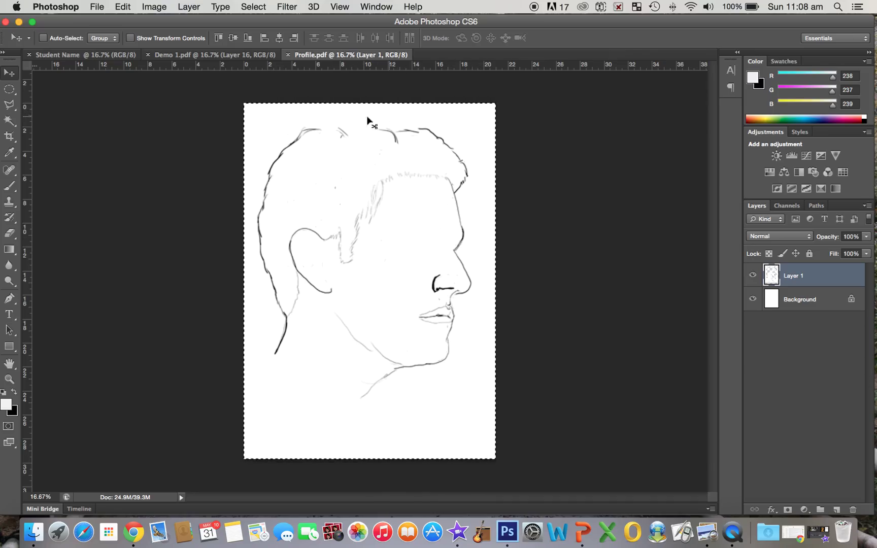
{"action": "left_click", "coordinate": [125, 8]}
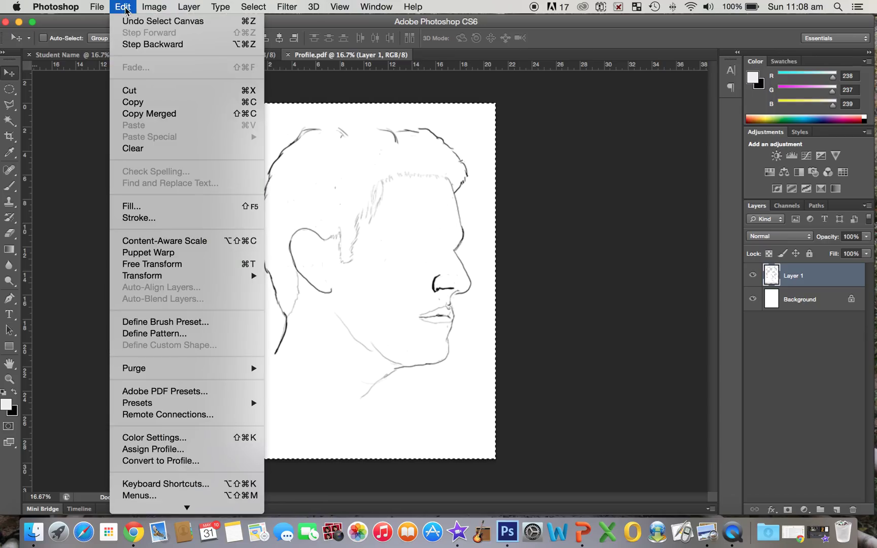
{"action": "left_click", "coordinate": [136, 101]}
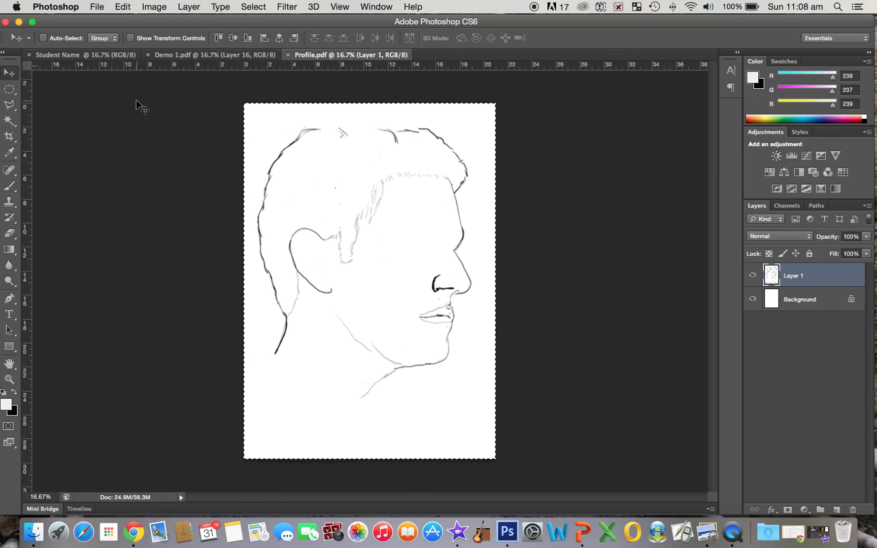
- Paste the copied head drawing into the Student Name document and move it up near the page's upper edge
{"action": "left_click", "coordinate": [82, 54]}
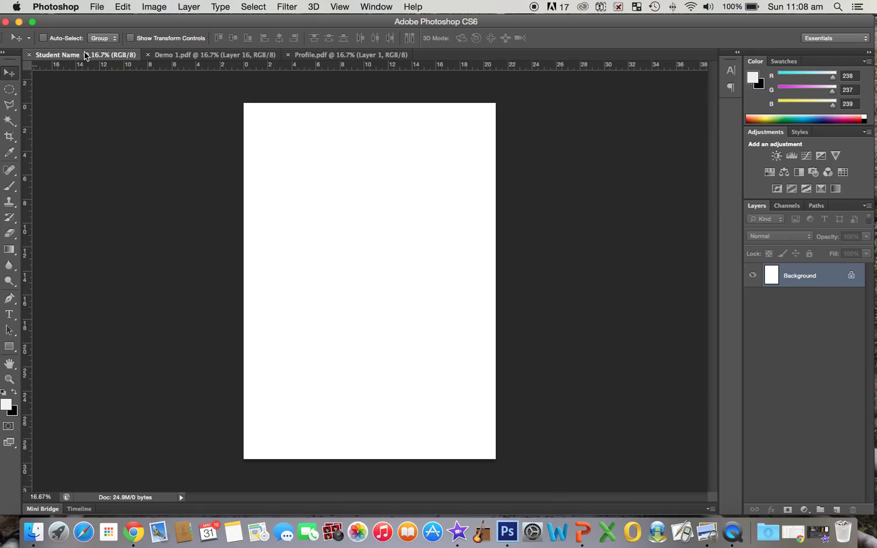
{"action": "left_click", "coordinate": [123, 7]}
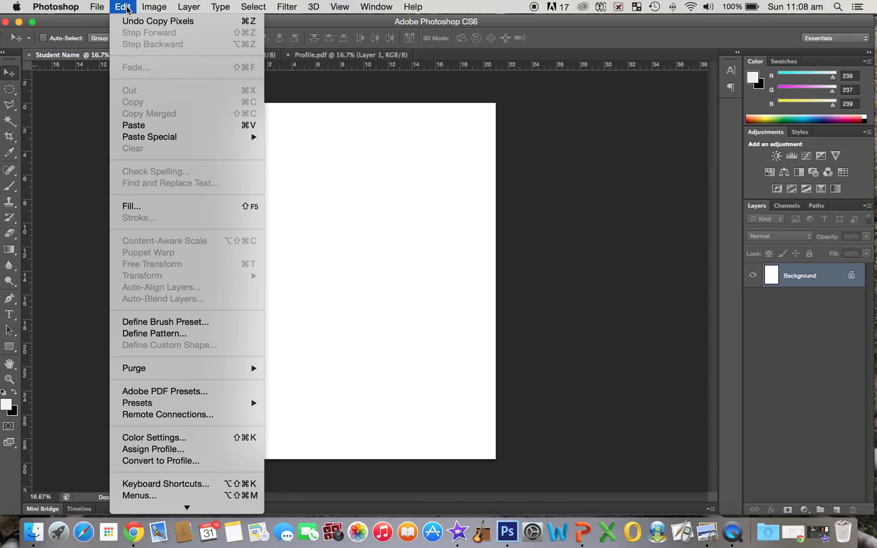
{"action": "left_click", "coordinate": [145, 125]}
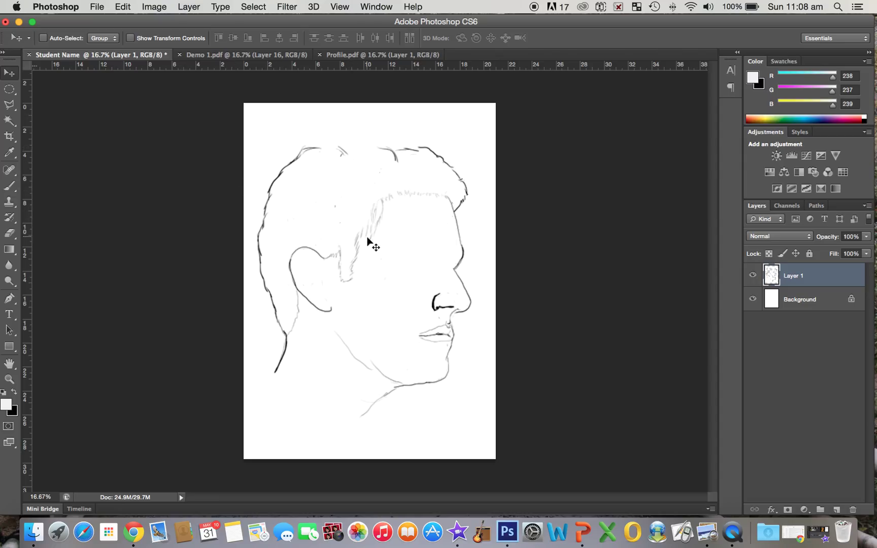
{"action": "mouse_move", "coordinate": [369, 237]}
{"action": "left_mouse_down"}
{"action": "mouse_move", "coordinate": [365, 221]}
{"action": "mouse_move", "coordinate": [377, 239]}
{"action": "mouse_move", "coordinate": [383, 224]}
{"action": "mouse_move", "coordinate": [377, 229]}
{"action": "left_mouse_up"}
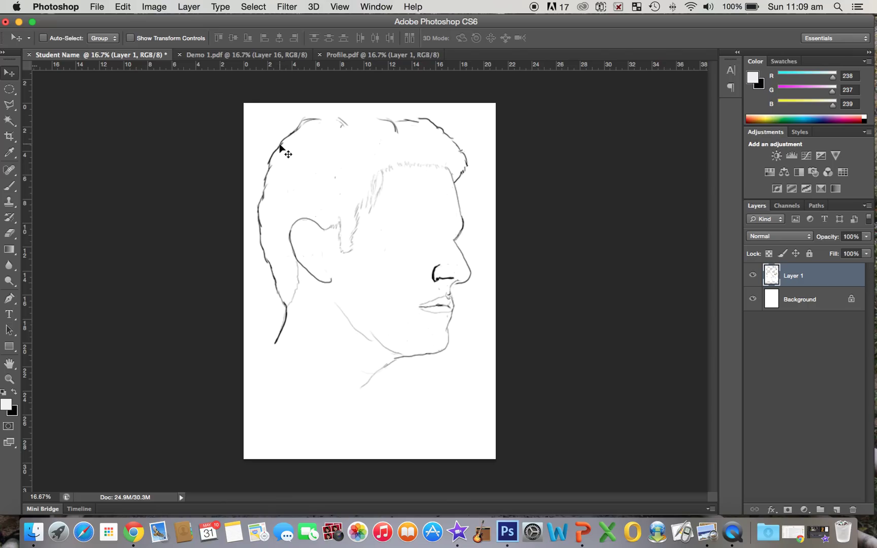
- Check the Demo 1.pdf collage for reference, return to Student Name and open Plant 3.pdf from the Plants folder
{"action": "left_click", "coordinate": [230, 58]}
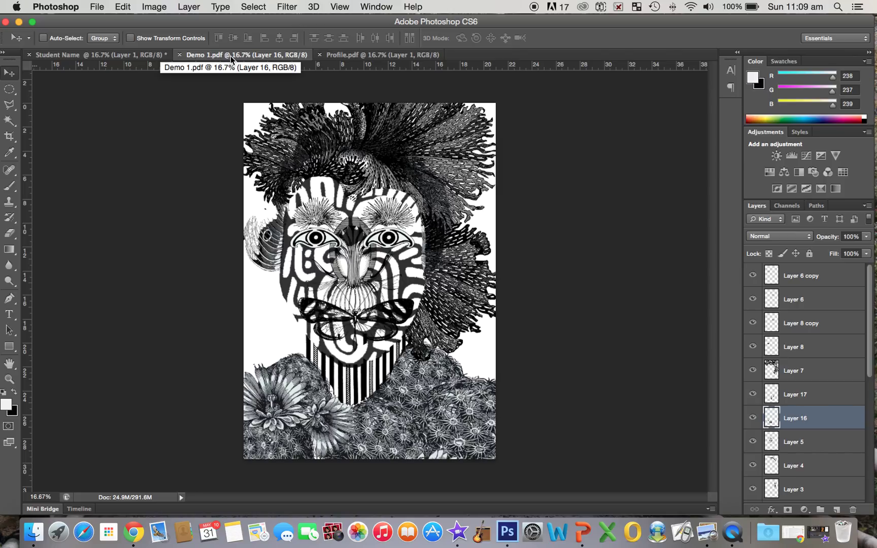
{"action": "left_click", "coordinate": [130, 55]}
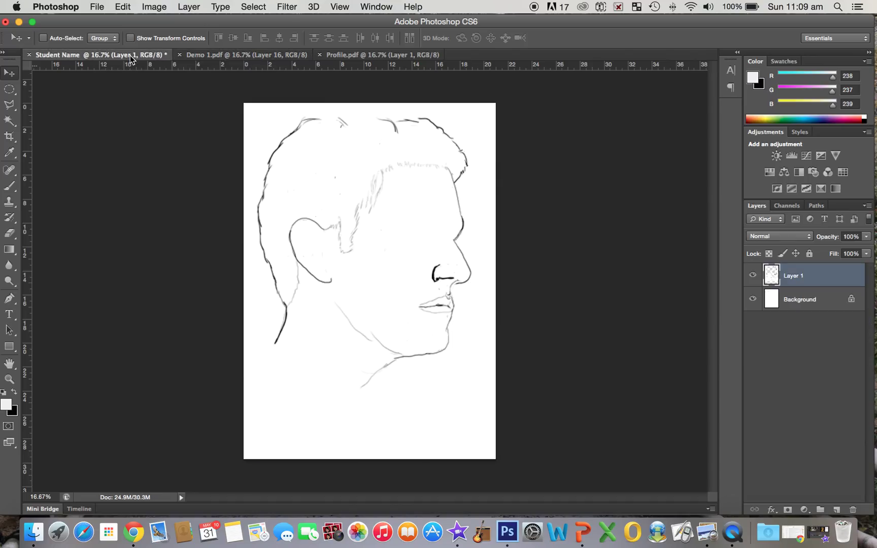
{"action": "left_click", "coordinate": [101, 7]}
{"action": "left_click", "coordinate": [105, 32]}
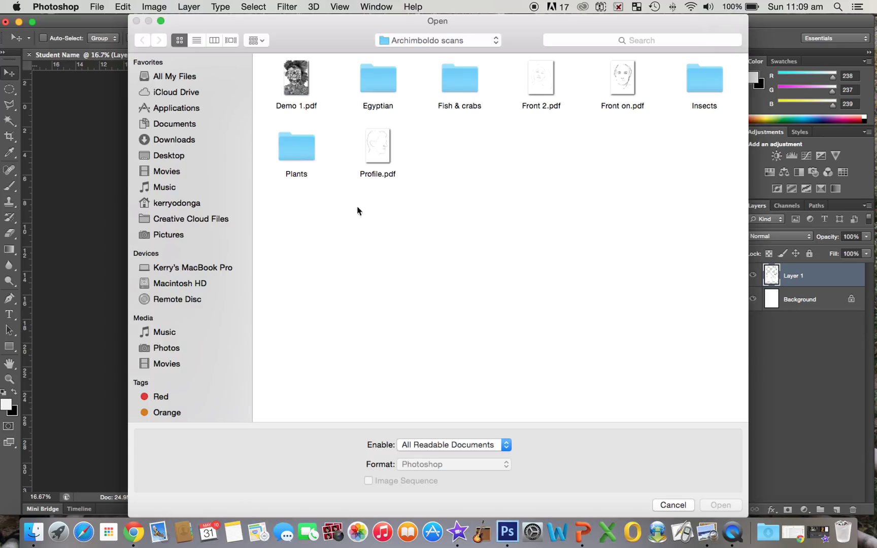
{"action": "left_click", "coordinate": [298, 153]}
{"action": "double_click", "coordinate": [298, 153]}
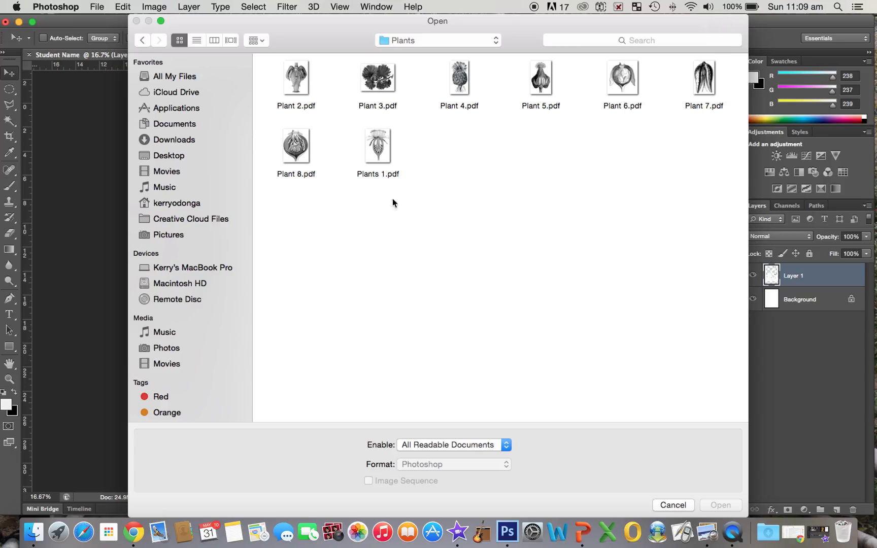
{"action": "double_click", "coordinate": [377, 80]}
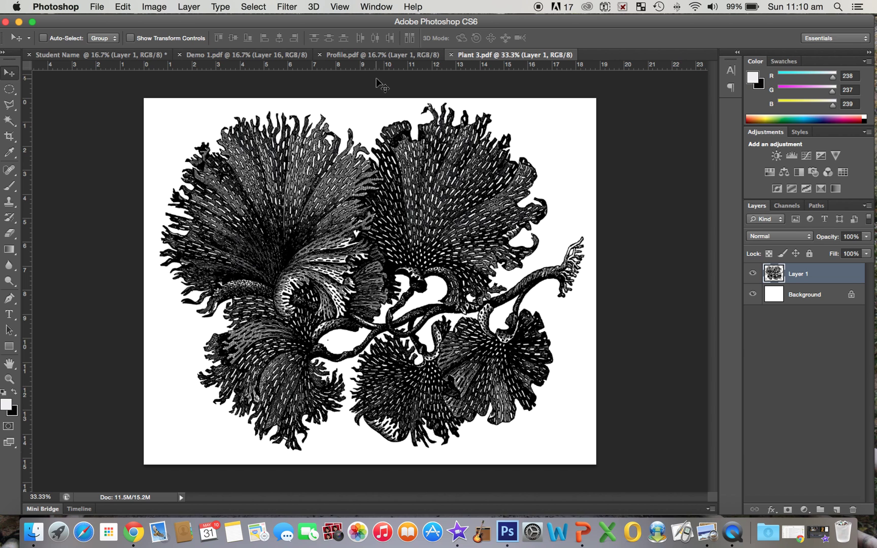
- Select the white background around the plant with the Magic Wand tool at tolerance 32
{"action": "left_click", "coordinate": [16, 128]}
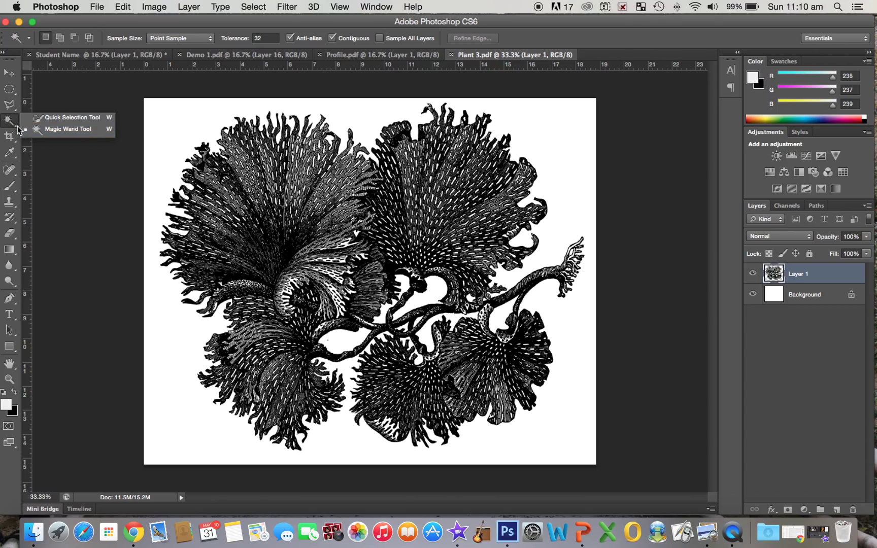
{"action": "left_click", "coordinate": [56, 121]}
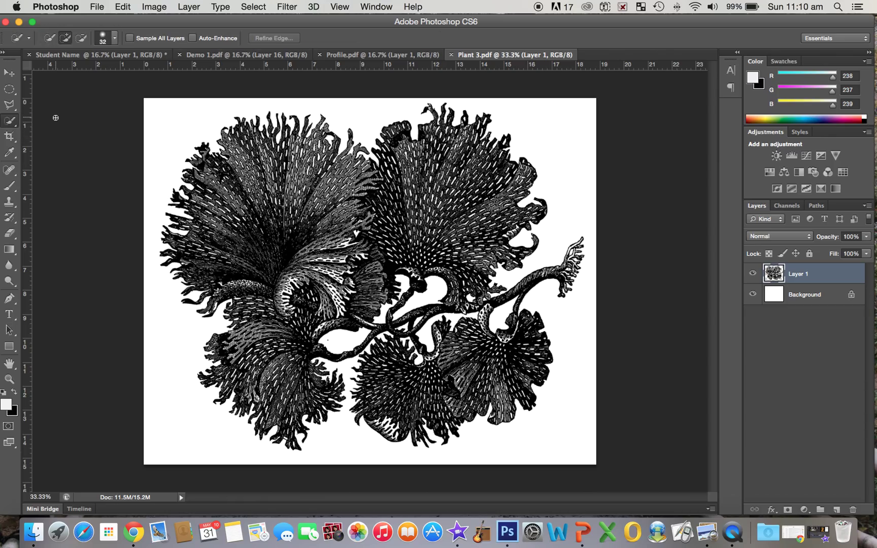
{"action": "left_click", "coordinate": [18, 130]}
{"action": "left_click", "coordinate": [59, 130]}
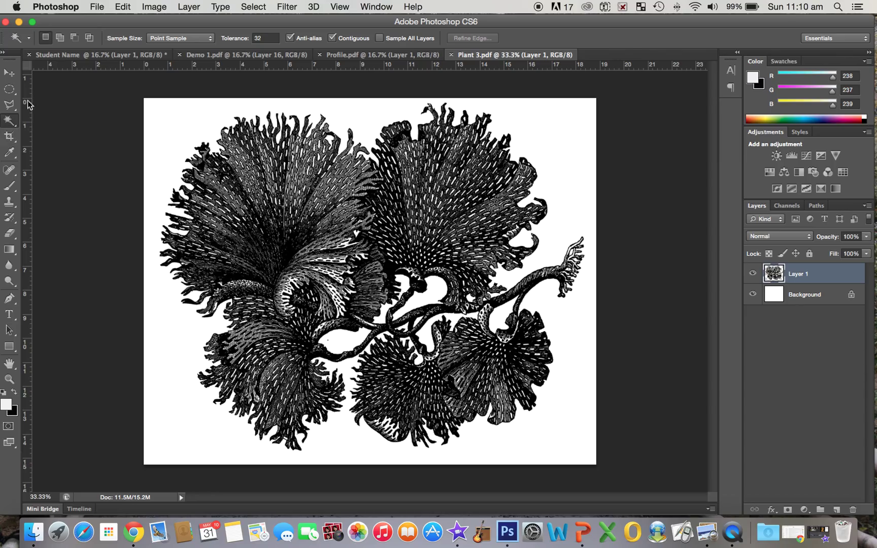
{"action": "left_click", "coordinate": [169, 130]}
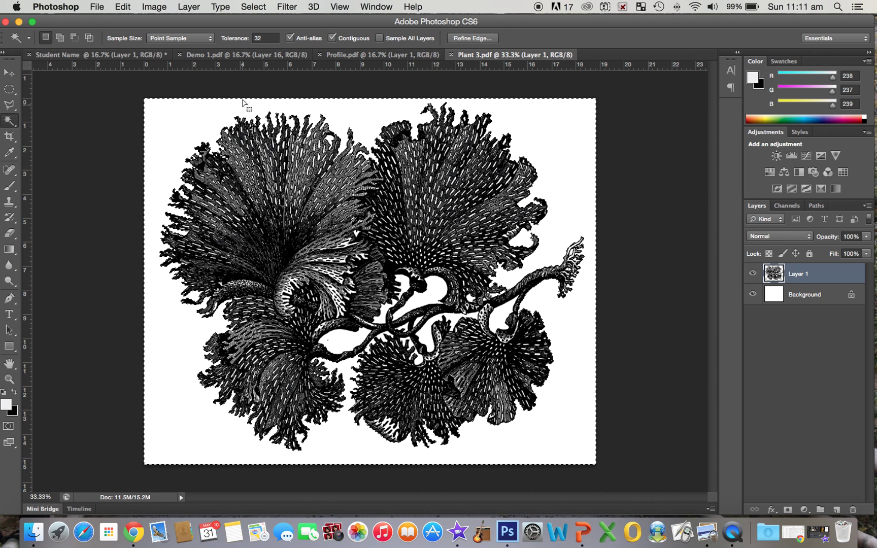
- Extend the selection to all similar white areas of the plant scan and invert it to select the black linework
{"action": "left_click", "coordinate": [254, 7]}
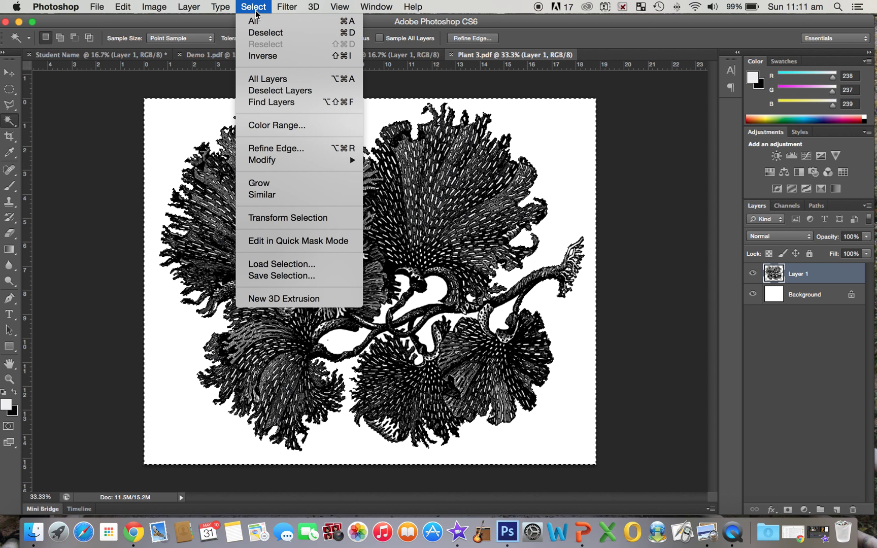
{"action": "left_click", "coordinate": [262, 196]}
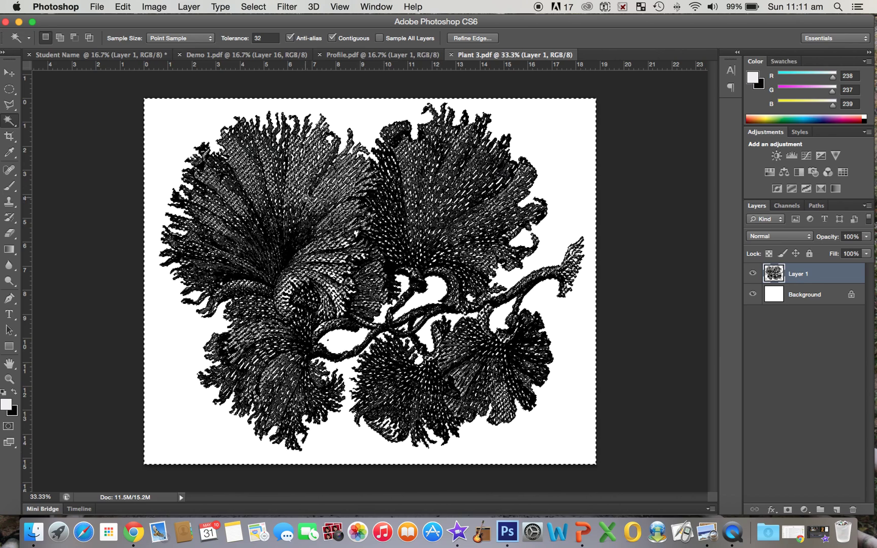
{"action": "left_click", "coordinate": [259, 10]}
{"action": "left_click", "coordinate": [259, 10]}
{"action": "left_click", "coordinate": [259, 10]}
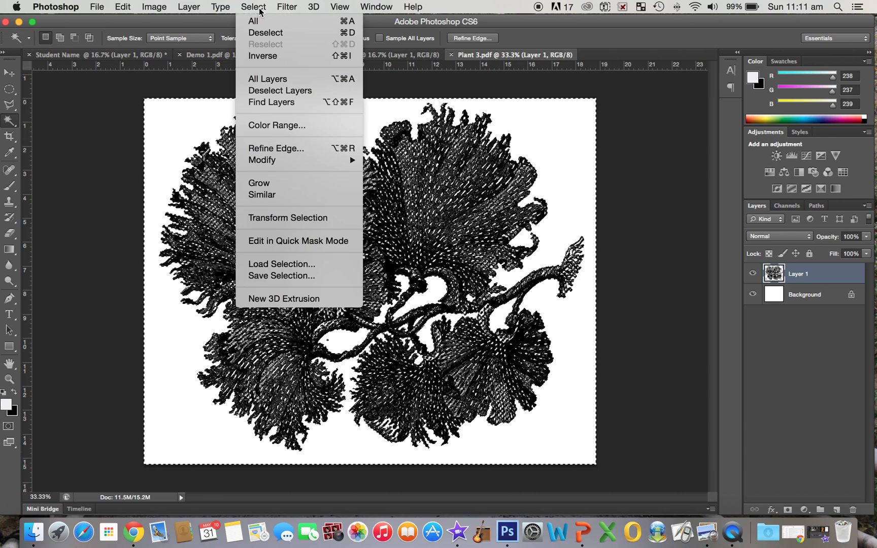
{"action": "left_click", "coordinate": [257, 57]}
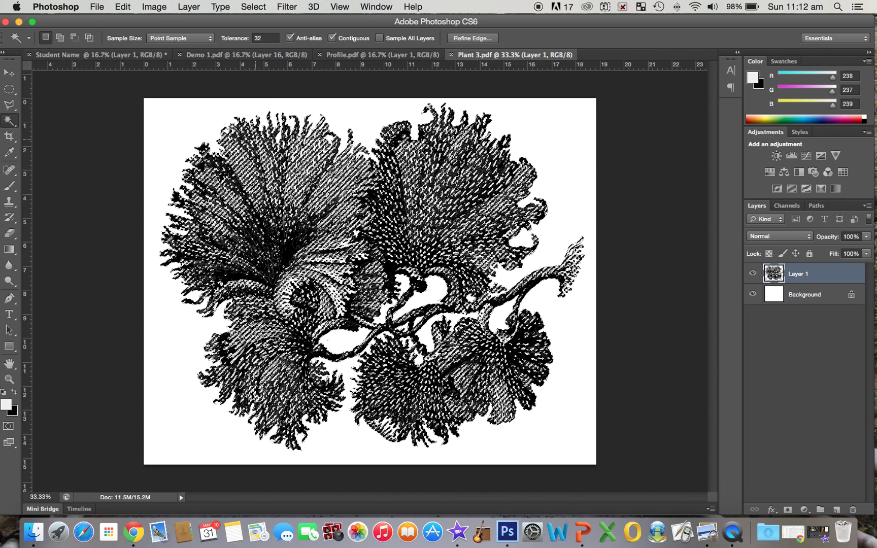
- Copy the selected plant into the Student Name document and position it over the upper part of the head
{"action": "left_click", "coordinate": [127, 7]}
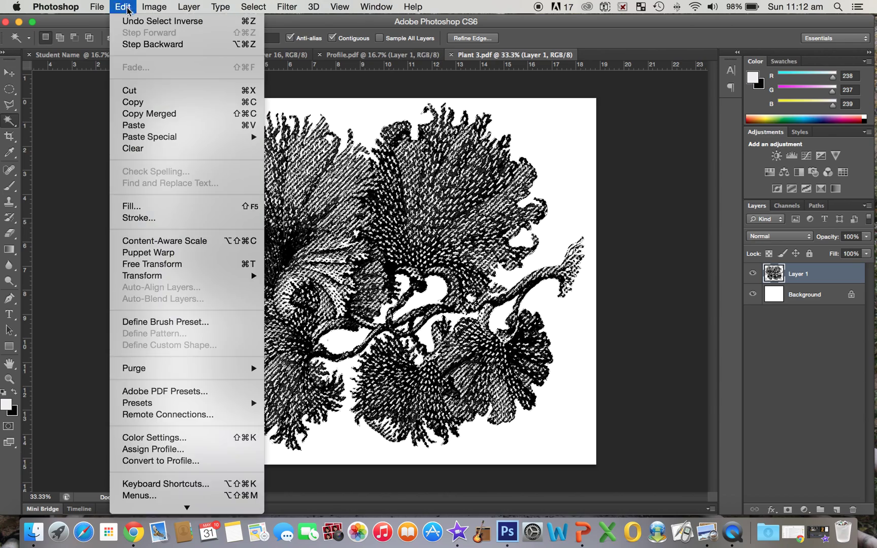
{"action": "left_click", "coordinate": [136, 104]}
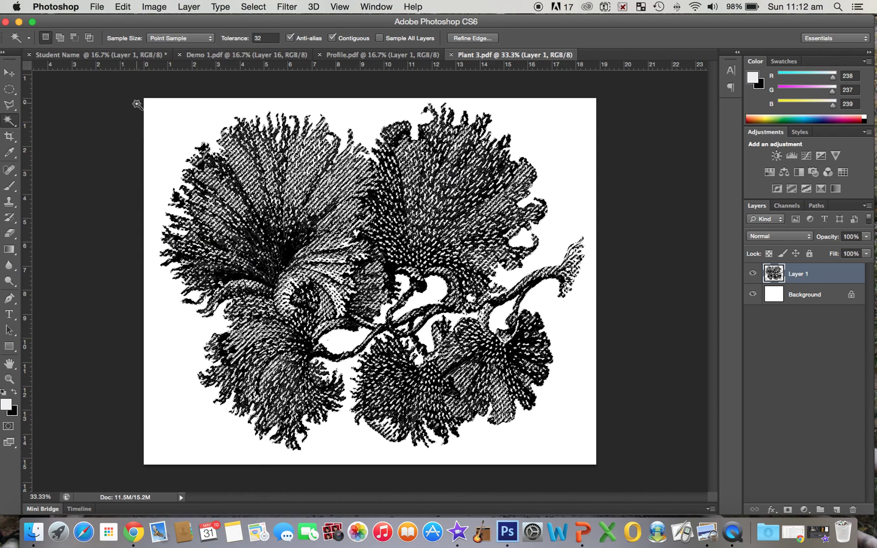
{"action": "left_click", "coordinate": [82, 55]}
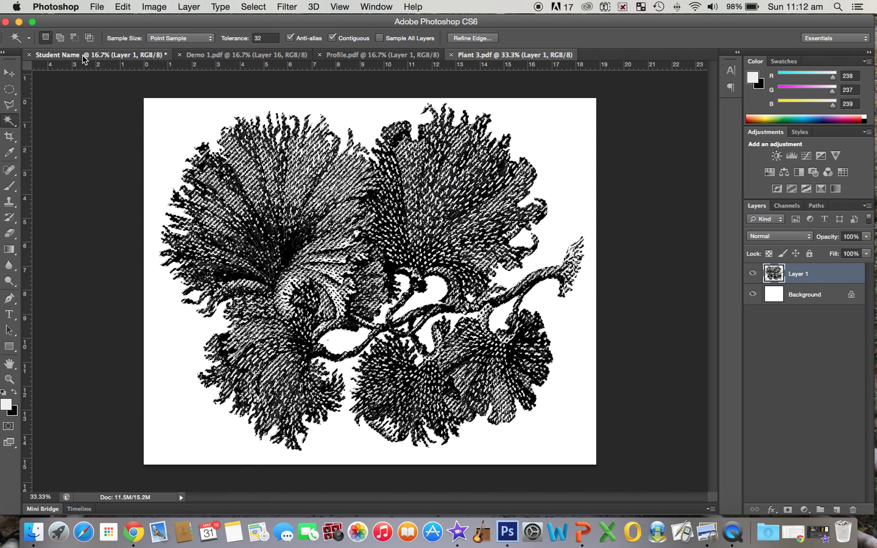
{"action": "left_click", "coordinate": [125, 7]}
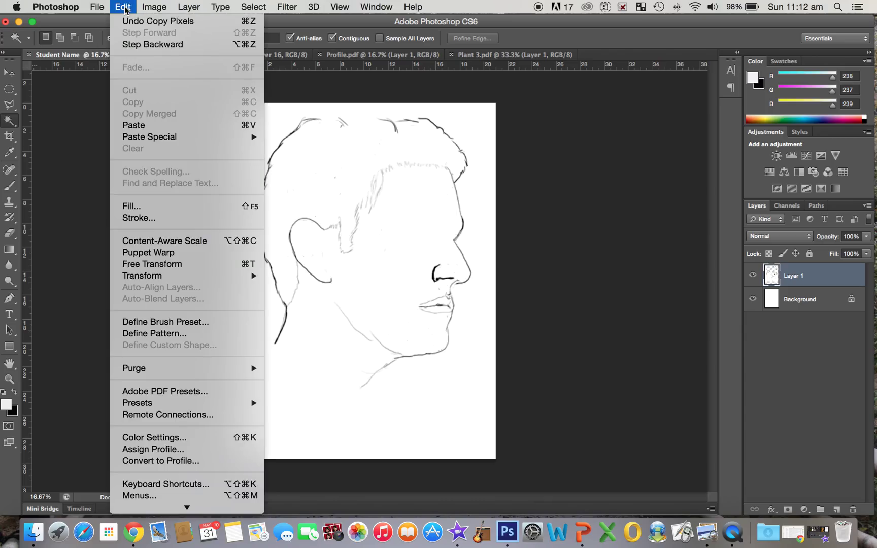
{"action": "left_click", "coordinate": [133, 125]}
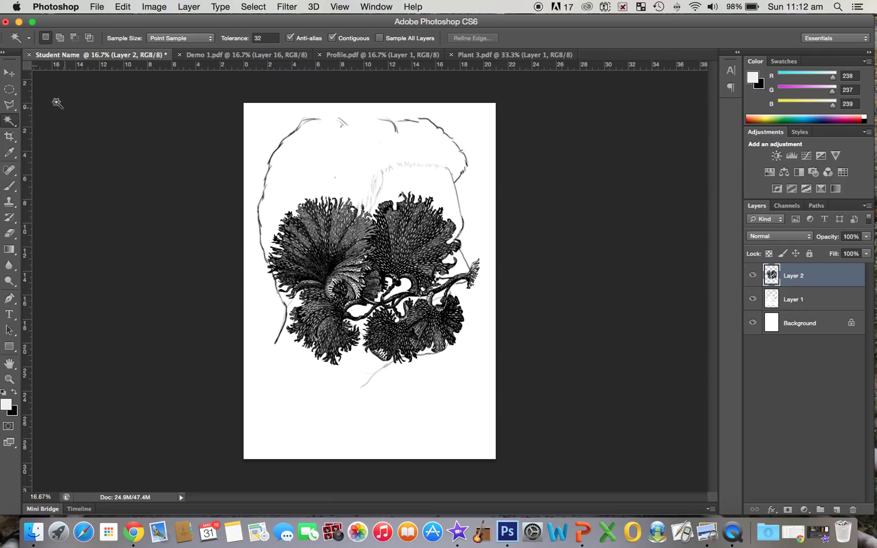
{"action": "left_click", "coordinate": [10, 74]}
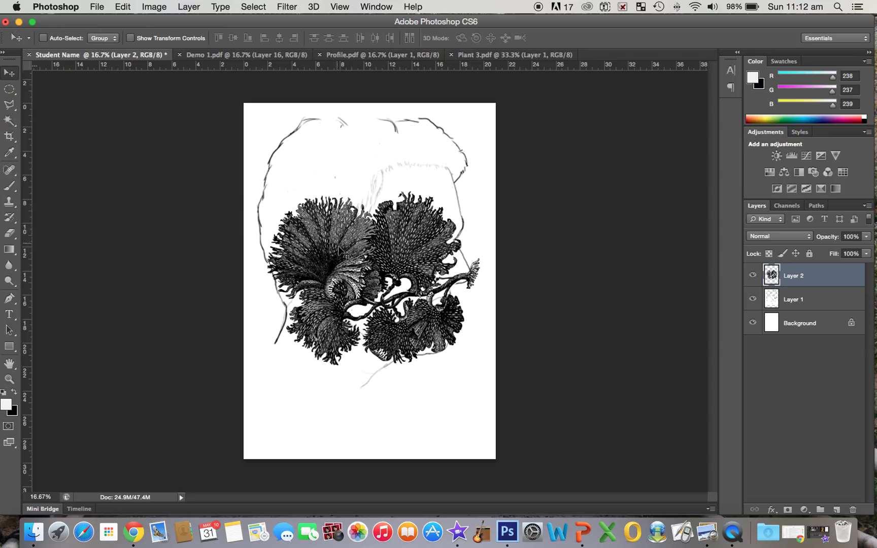
{"action": "left_click_drag", "start_coordinate": [351, 253], "coordinate": [341, 166]}
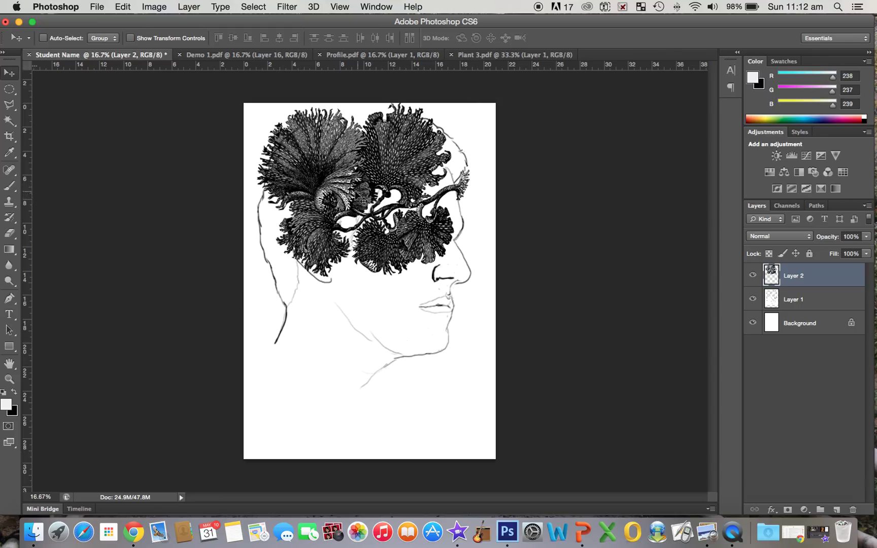
- Paste a second copy of the plant and move it down to the lower half of the page, below the first copy
{"action": "left_click", "coordinate": [124, 7]}
{"action": "left_click", "coordinate": [124, 9]}
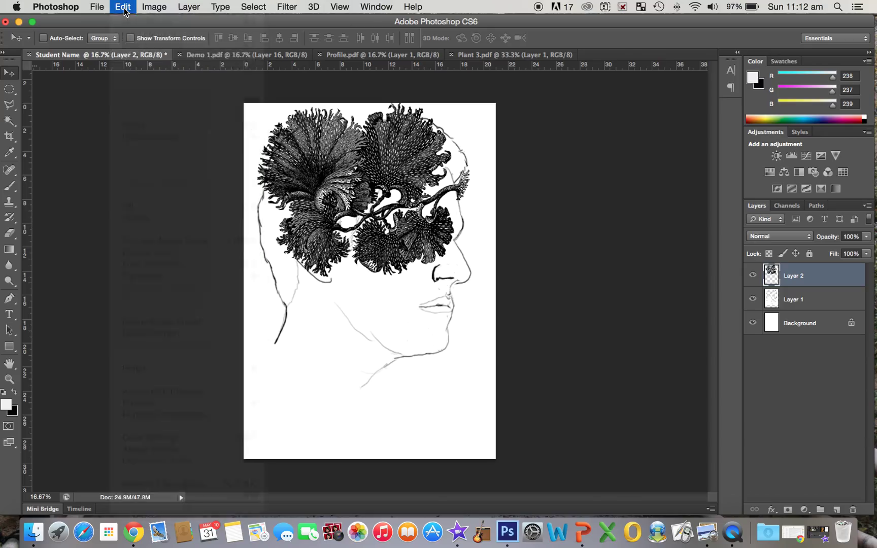
{"action": "left_click", "coordinate": [124, 8]}
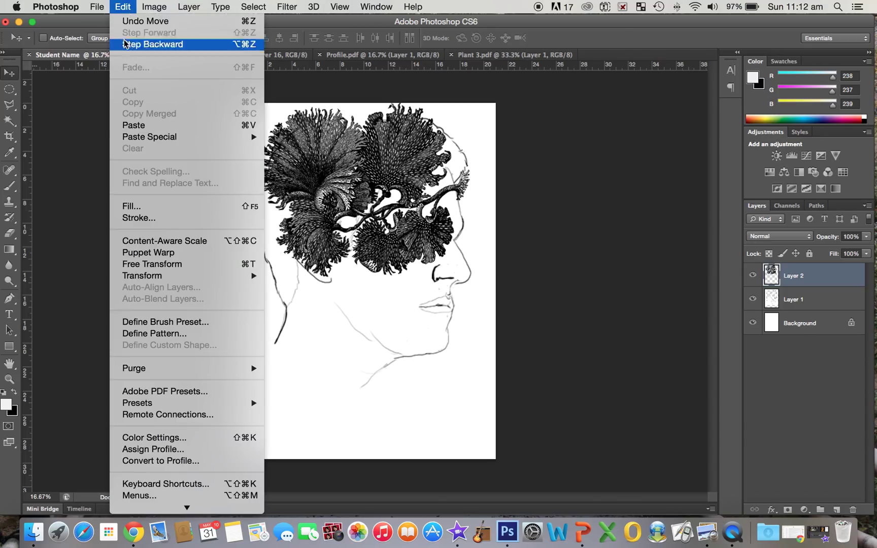
{"action": "left_click", "coordinate": [128, 125]}
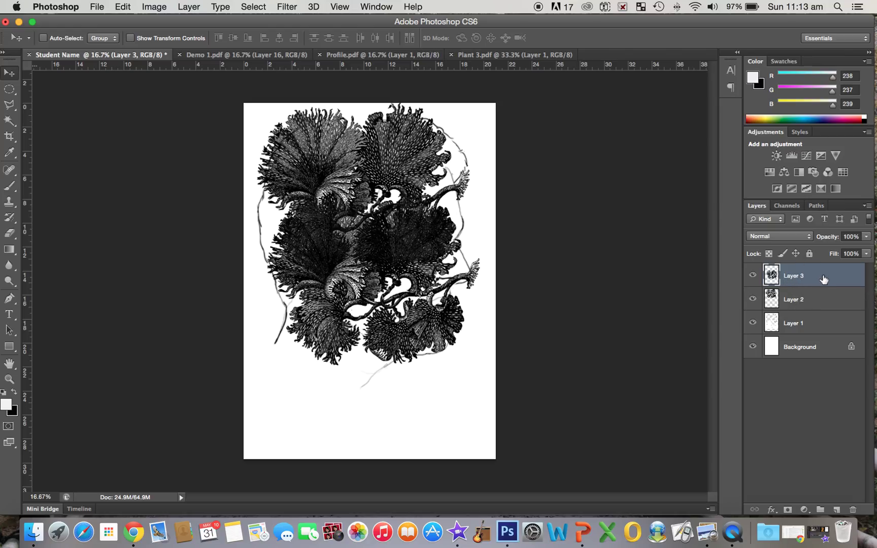
{"action": "left_click_drag", "start_coordinate": [414, 330], "coordinate": [410, 401]}
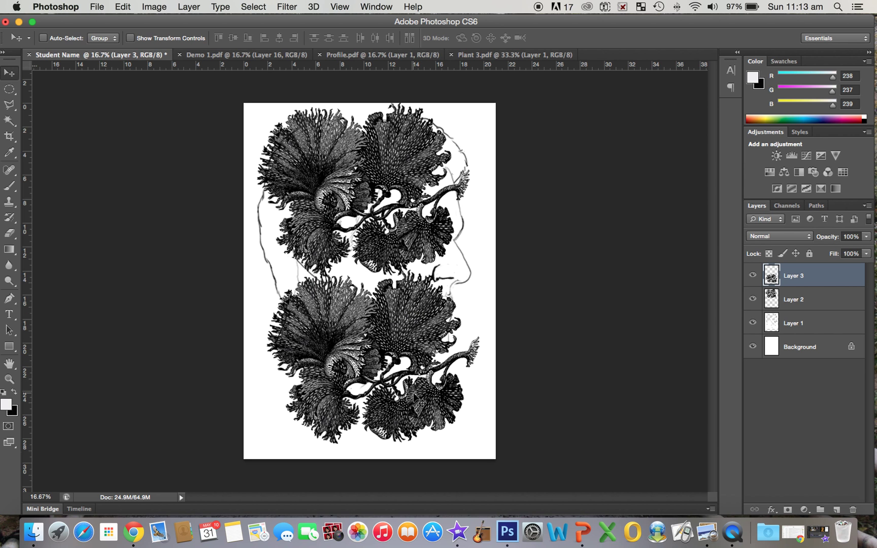
{"action": "left_click_drag", "start_coordinate": [408, 341], "coordinate": [405, 355]}
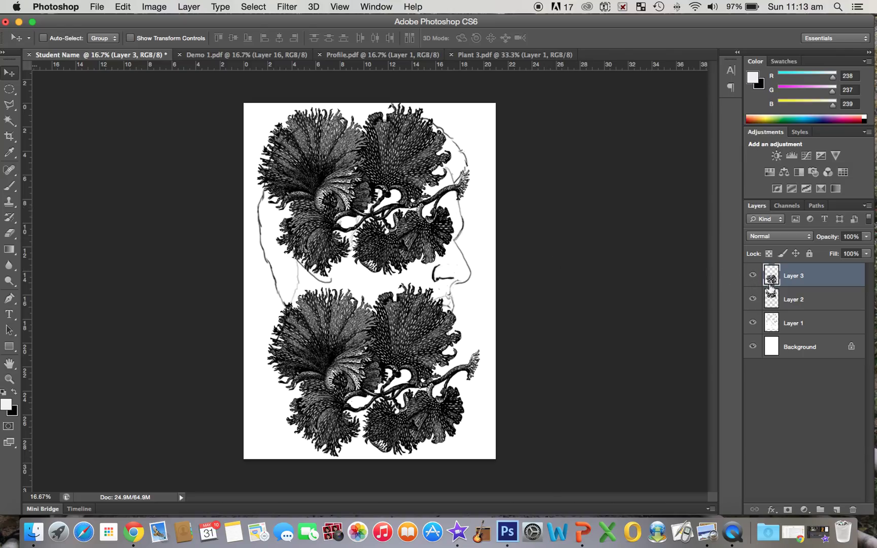
- On Layer 2, erase the lower-right fronds and a diagonal strip through the left frond with a 142 px Eraser at 100% hardness
{"action": "left_click", "coordinate": [809, 298]}
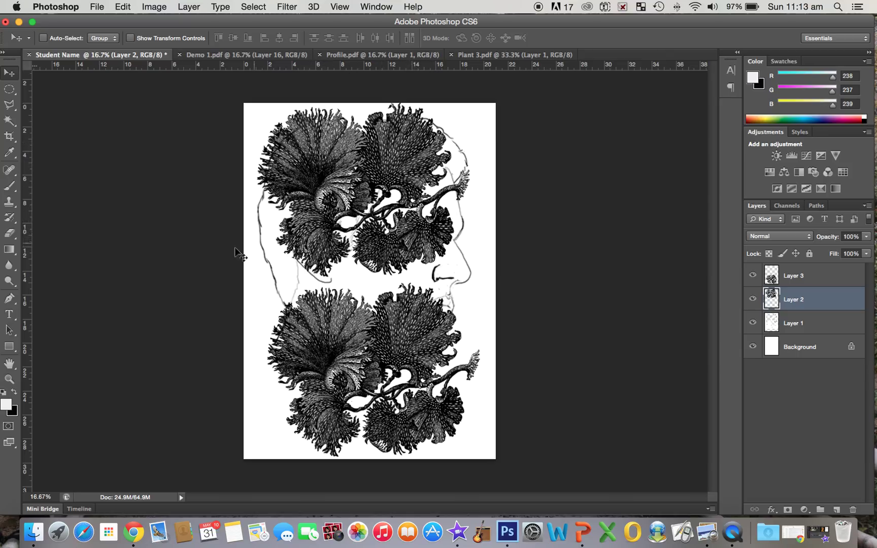
{"action": "left_click", "coordinate": [8, 234]}
{"action": "left_click", "coordinate": [8, 234]}
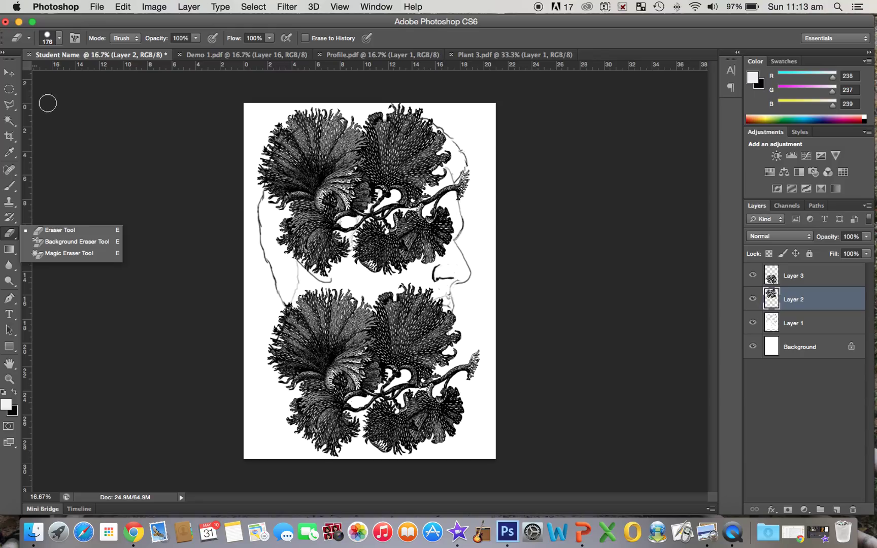
{"action": "left_click", "coordinate": [59, 39]}
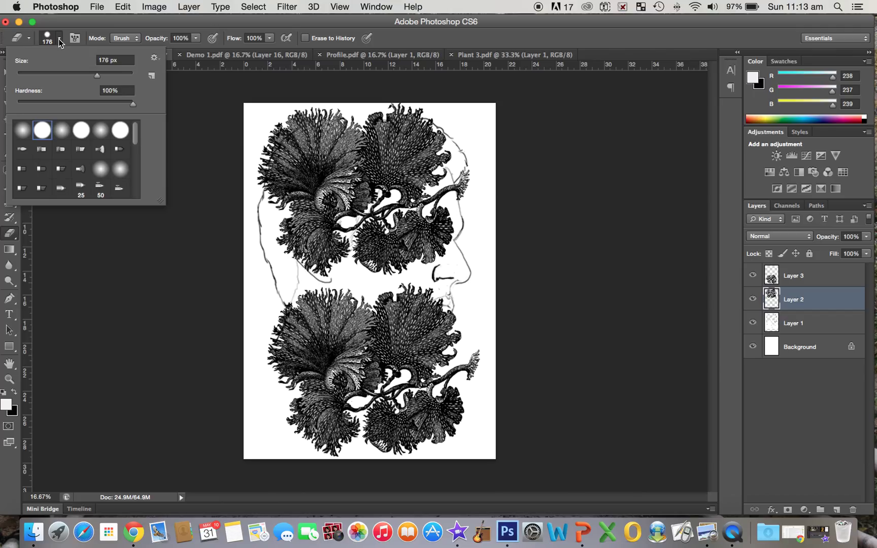
{"action": "left_click", "coordinate": [63, 73]}
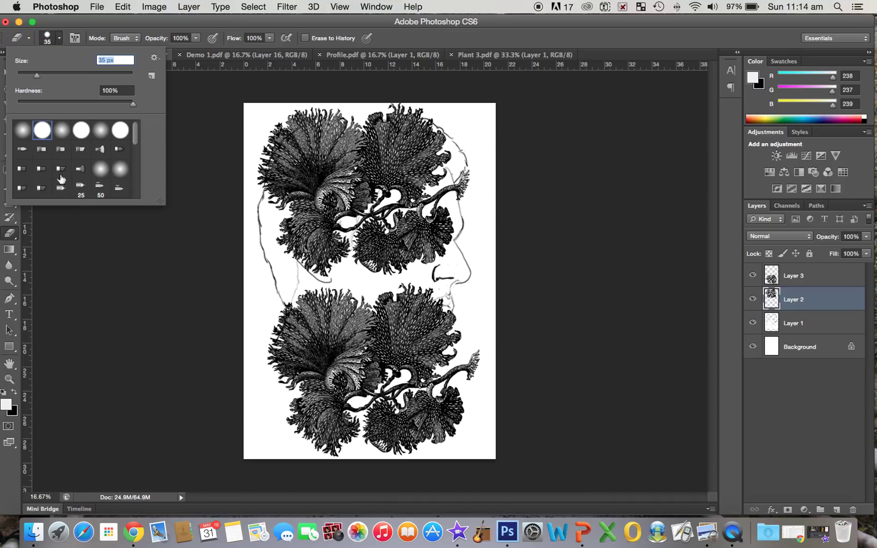
{"action": "left_click", "coordinate": [117, 74]}
{"action": "left_click", "coordinate": [87, 73]}
{"action": "left_click", "coordinate": [105, 234]}
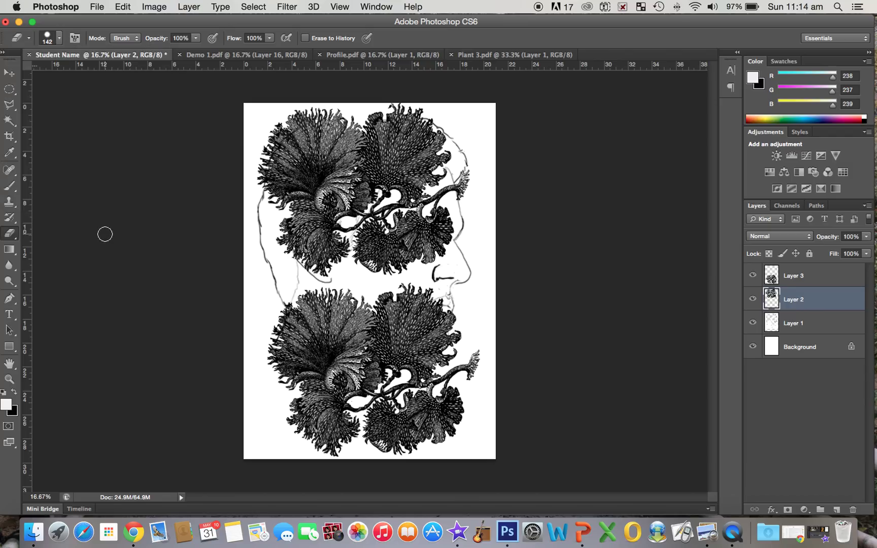
{"action": "left_click", "coordinate": [429, 251]}
{"action": "mouse_move", "coordinate": [429, 251]}
{"action": "left_mouse_down"}
{"action": "mouse_move", "coordinate": [451, 231]}
{"action": "mouse_move", "coordinate": [466, 175]}
{"action": "mouse_move", "coordinate": [459, 204]}
{"action": "mouse_move", "coordinate": [452, 191]}
{"action": "mouse_move", "coordinate": [441, 203]}
{"action": "mouse_move", "coordinate": [427, 244]}
{"action": "mouse_move", "coordinate": [386, 269]}
{"action": "mouse_move", "coordinate": [363, 264]}
{"action": "mouse_move", "coordinate": [299, 146]}
{"action": "left_mouse_up"}
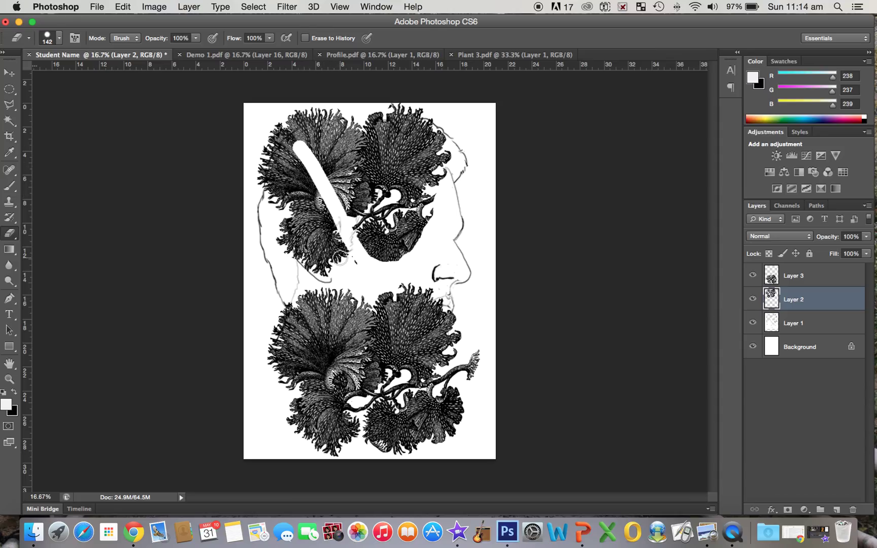
- Undo the diagonal erased strip on Layer 2 and try two crossing eraser strips across the upper plant, undoing the second one
{"action": "key", "text": "super+z"}
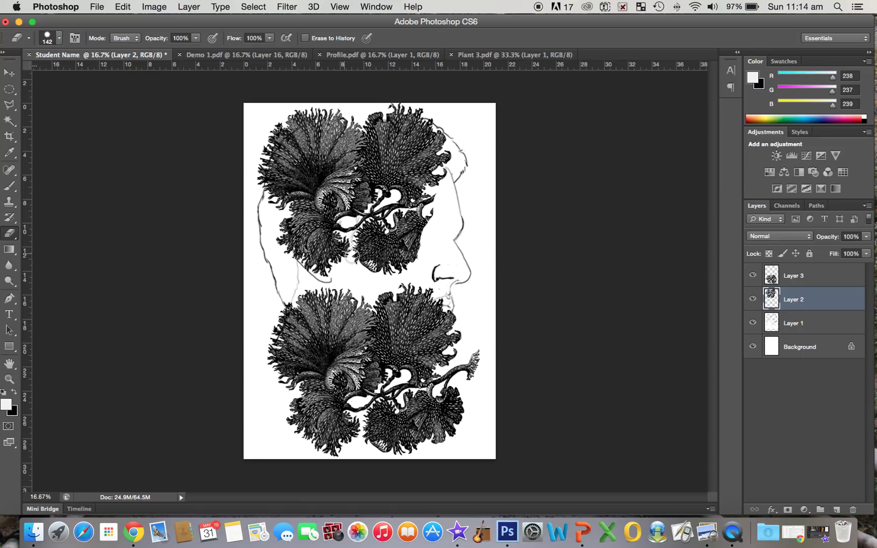
{"action": "mouse_move", "coordinate": [340, 248]}
{"action": "left_mouse_down"}
{"action": "mouse_move", "coordinate": [330, 221]}
{"action": "mouse_move", "coordinate": [290, 151]}
{"action": "left_mouse_up"}
{"action": "left_click_drag", "start_coordinate": [293, 207], "coordinate": [437, 130]}
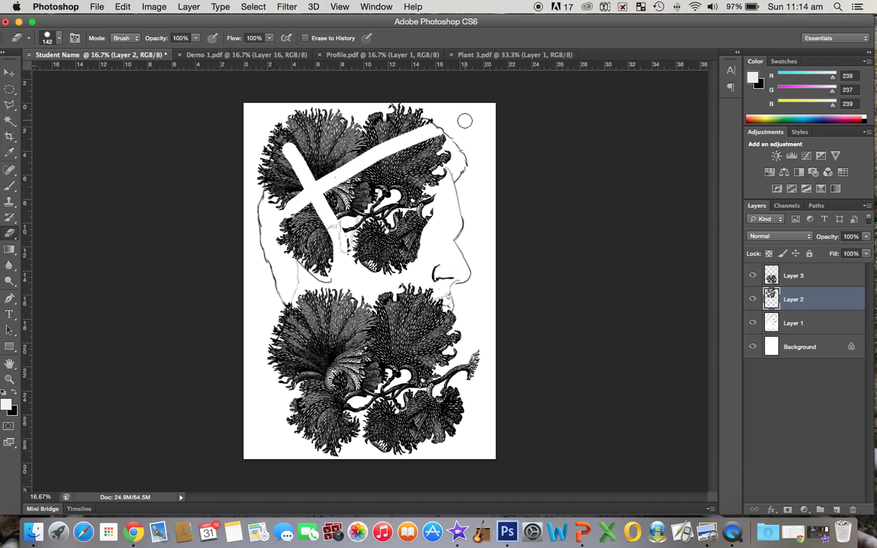
{"action": "key", "text": "super+z"}
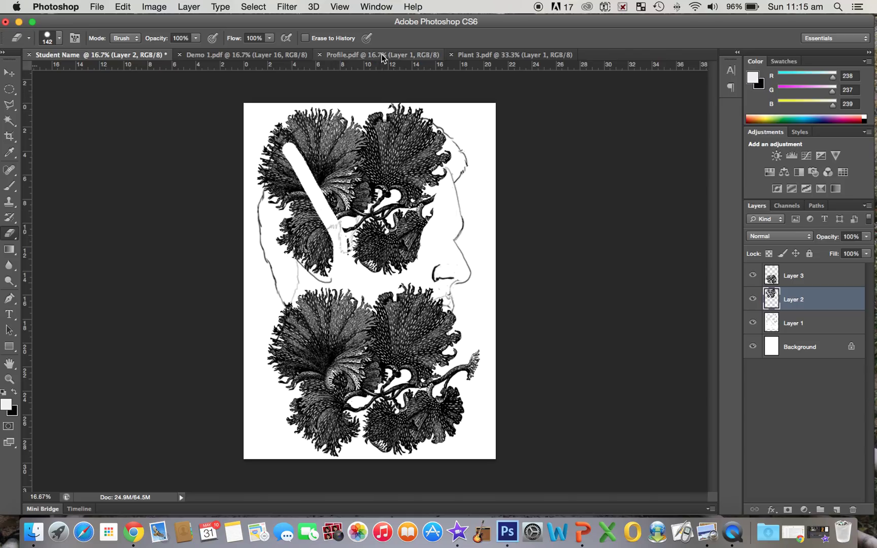
- Show the History list and enlarge it so that all recorded states of the document can be seen
{"action": "left_click", "coordinate": [380, 7]}
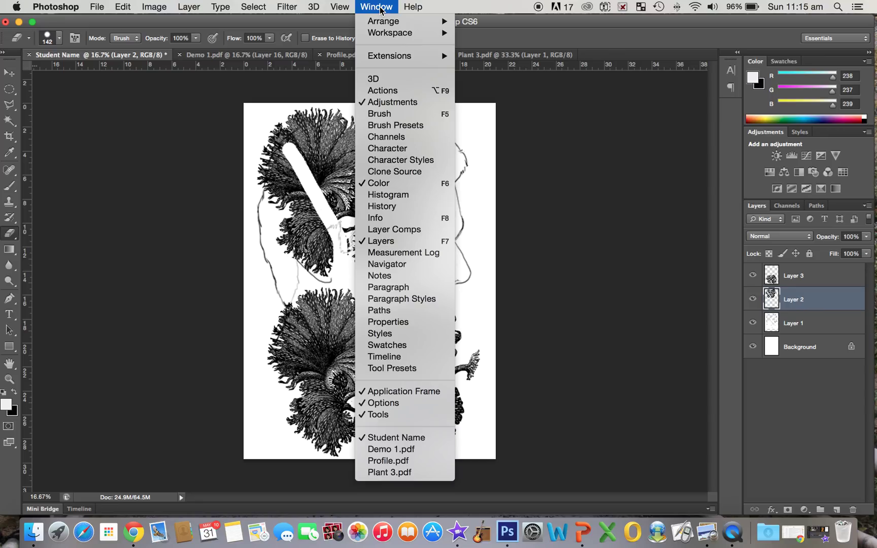
{"action": "left_click", "coordinate": [395, 207]}
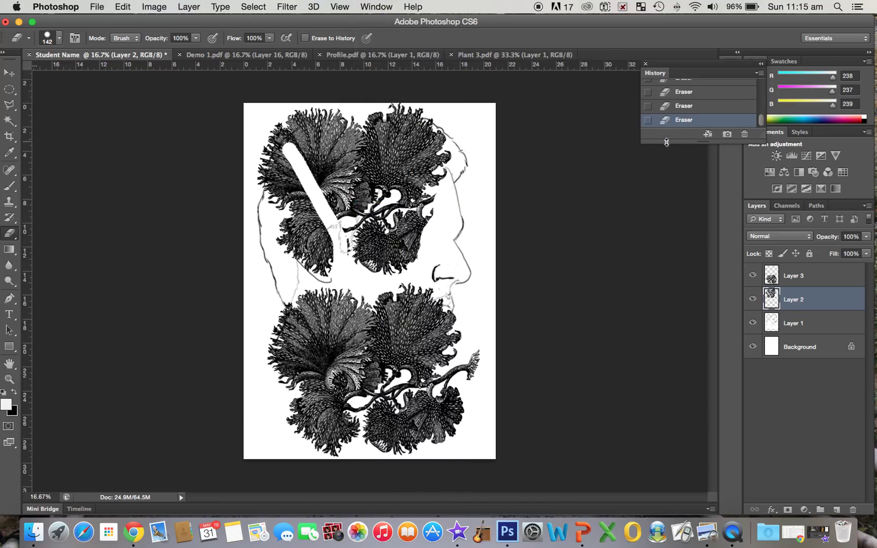
{"action": "left_click_drag", "start_coordinate": [667, 143], "coordinate": [654, 290]}
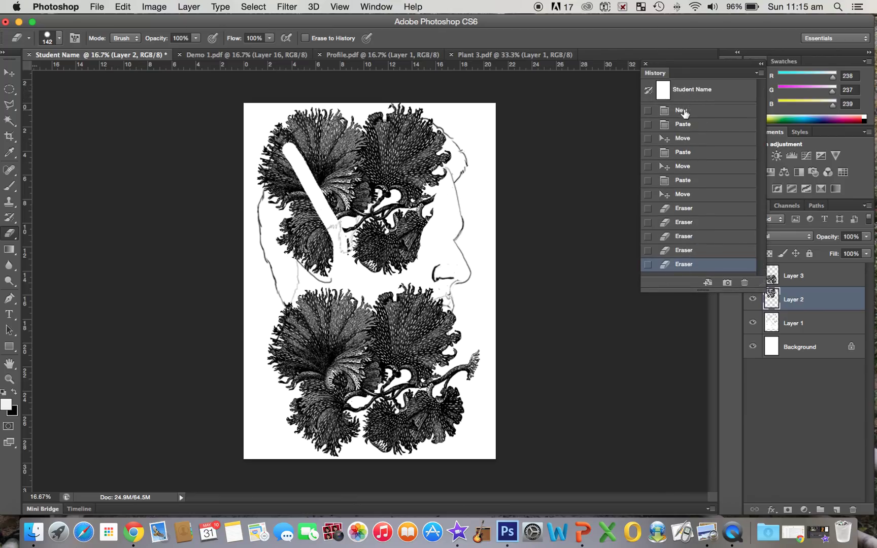
- Step back through the history states one by one to the first Paste, and return to the latest Eraser state
{"action": "left_click", "coordinate": [690, 251]}
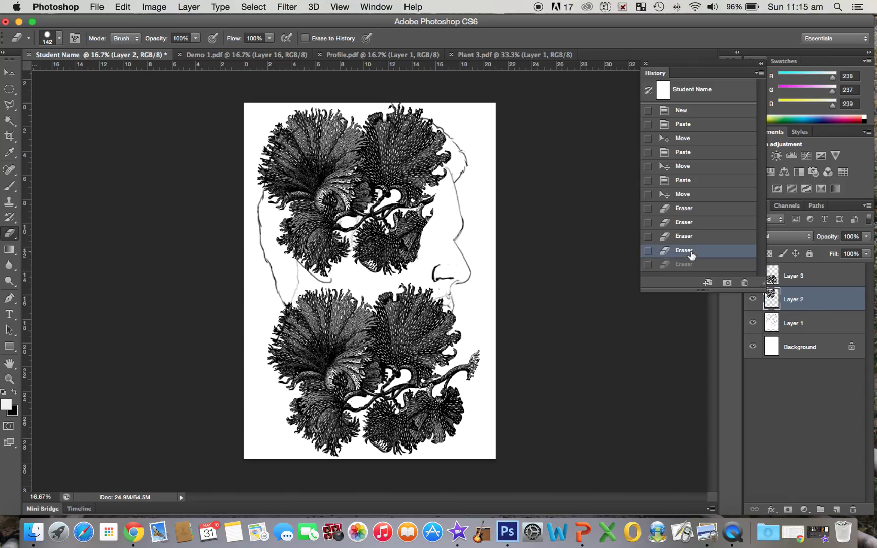
{"action": "left_click", "coordinate": [691, 236]}
{"action": "left_click", "coordinate": [690, 223]}
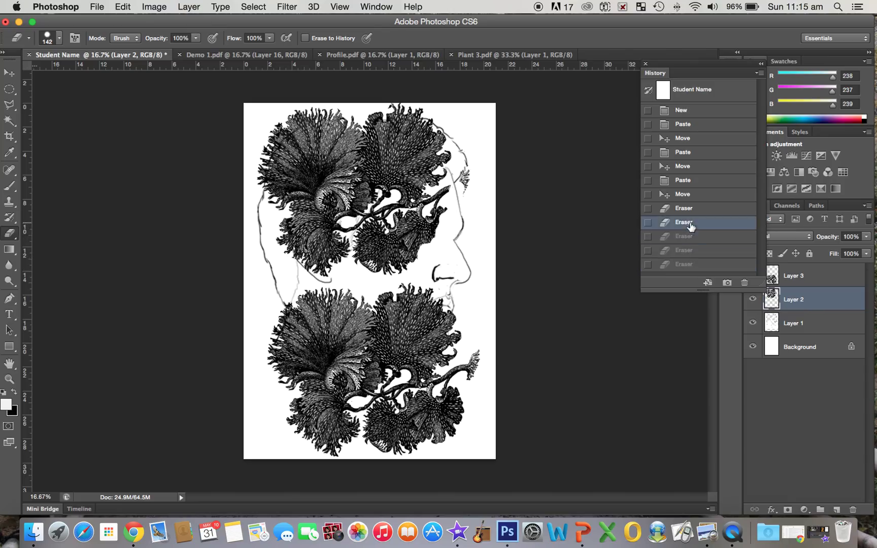
{"action": "left_click", "coordinate": [690, 209]}
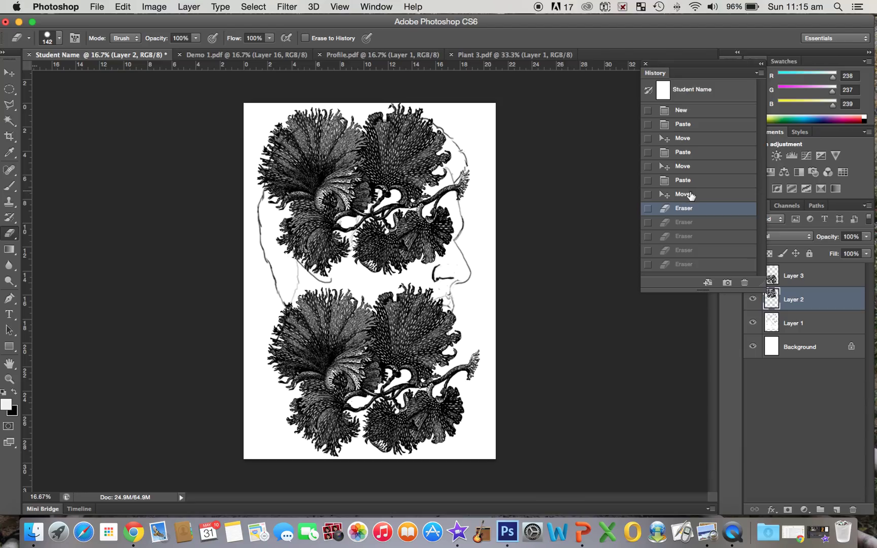
{"action": "left_click", "coordinate": [690, 195]}
{"action": "left_click", "coordinate": [691, 180]}
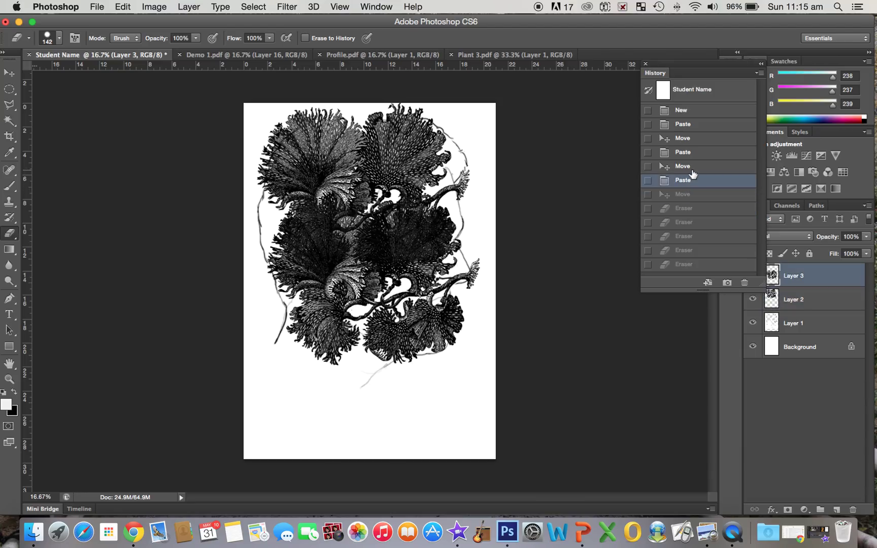
{"action": "left_click", "coordinate": [690, 167]}
{"action": "left_click", "coordinate": [692, 153]}
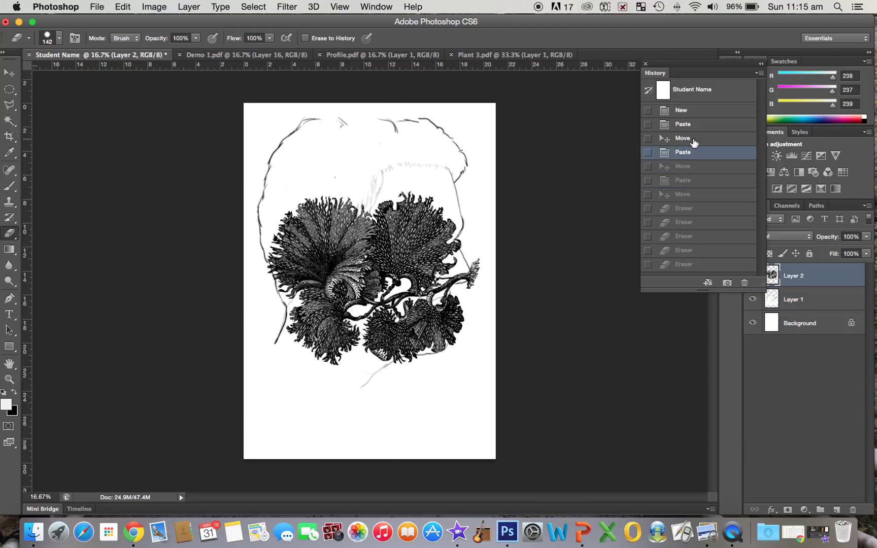
{"action": "left_click", "coordinate": [694, 140]}
{"action": "left_click", "coordinate": [697, 126]}
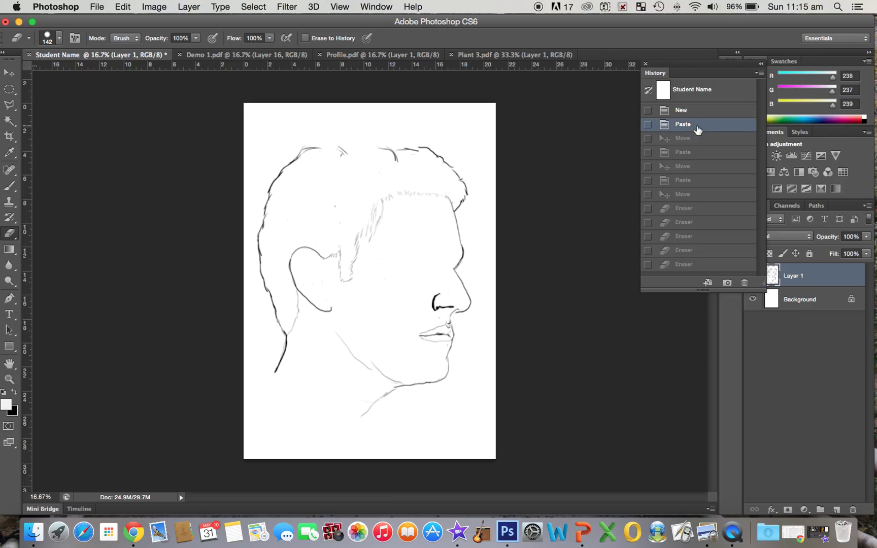
{"action": "left_click", "coordinate": [685, 264]}
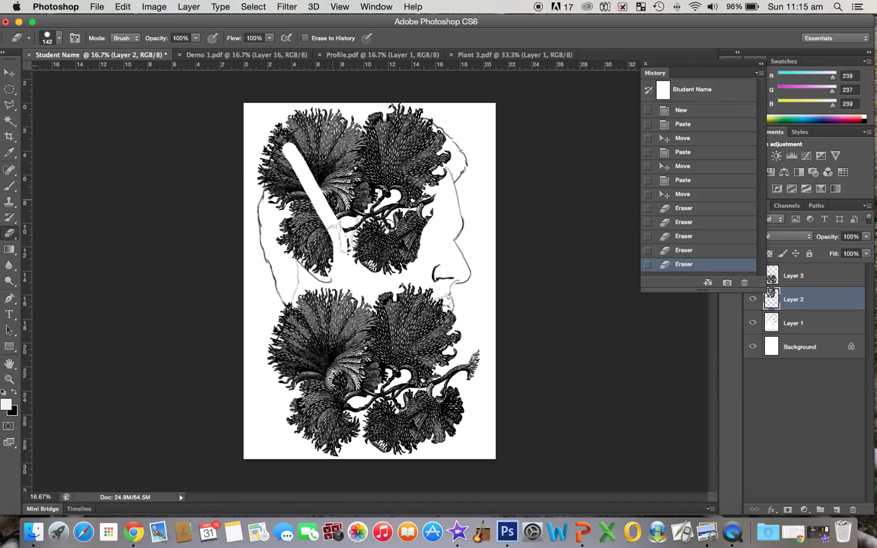
- Revert the document to the state before the last erased strip, and erase Layer 2's lower-right fronds and branches over the face
{"action": "left_click", "coordinate": [716, 254]}
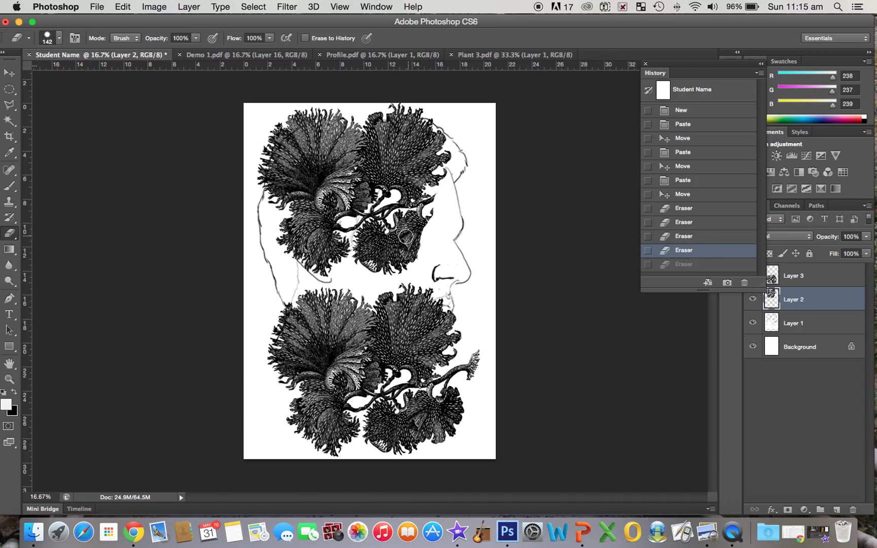
{"action": "mouse_move", "coordinate": [407, 236]}
{"action": "left_mouse_down"}
{"action": "mouse_move", "coordinate": [421, 221]}
{"action": "mouse_move", "coordinate": [410, 263]}
{"action": "mouse_move", "coordinate": [407, 253]}
{"action": "mouse_move", "coordinate": [404, 266]}
{"action": "mouse_move", "coordinate": [386, 268]}
{"action": "mouse_move", "coordinate": [384, 254]}
{"action": "mouse_move", "coordinate": [394, 269]}
{"action": "mouse_move", "coordinate": [380, 261]}
{"action": "mouse_move", "coordinate": [376, 271]}
{"action": "mouse_move", "coordinate": [360, 244]}
{"action": "mouse_move", "coordinate": [367, 217]}
{"action": "mouse_move", "coordinate": [387, 245]}
{"action": "mouse_move", "coordinate": [368, 240]}
{"action": "mouse_move", "coordinate": [356, 262]}
{"action": "mouse_move", "coordinate": [433, 205]}
{"action": "mouse_move", "coordinate": [429, 218]}
{"action": "mouse_move", "coordinate": [440, 191]}
{"action": "mouse_move", "coordinate": [419, 202]}
{"action": "mouse_move", "coordinate": [442, 177]}
{"action": "mouse_move", "coordinate": [380, 217]}
{"action": "mouse_move", "coordinate": [386, 232]}
{"action": "mouse_move", "coordinate": [394, 206]}
{"action": "mouse_move", "coordinate": [403, 224]}
{"action": "mouse_move", "coordinate": [438, 191]}
{"action": "mouse_move", "coordinate": [417, 205]}
{"action": "mouse_move", "coordinate": [403, 202]}
{"action": "mouse_move", "coordinate": [442, 176]}
{"action": "mouse_move", "coordinate": [429, 191]}
{"action": "left_mouse_up"}
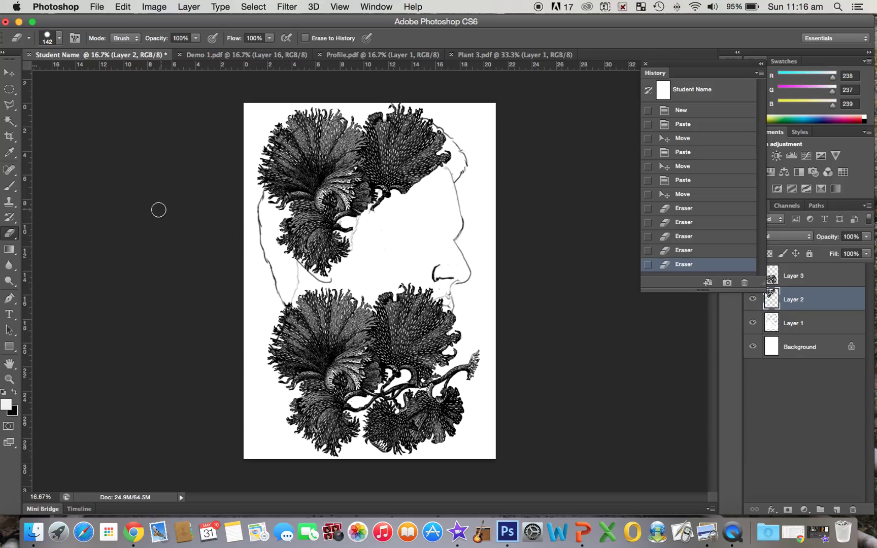
- Move the Layer 3 plant up and to the left so it overlaps the back of the head below the first plant
{"action": "left_click", "coordinate": [11, 74]}
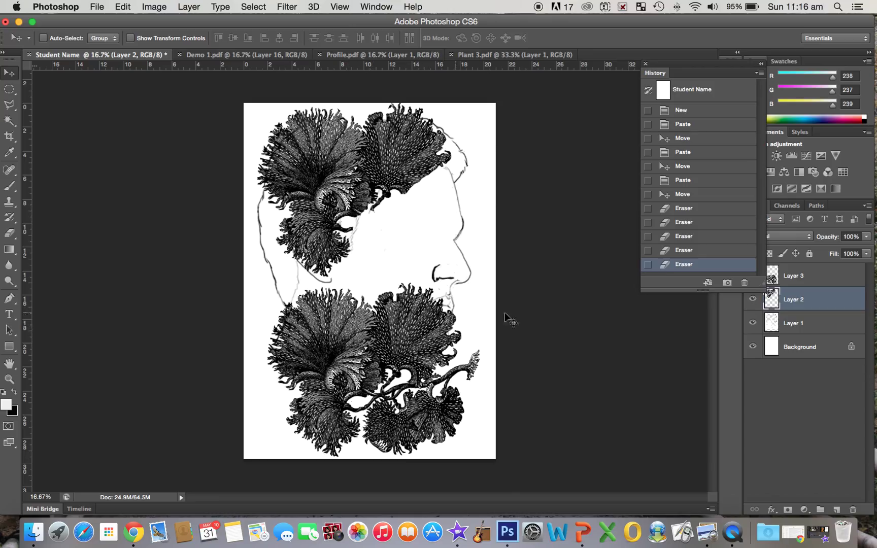
{"action": "left_click", "coordinate": [827, 277]}
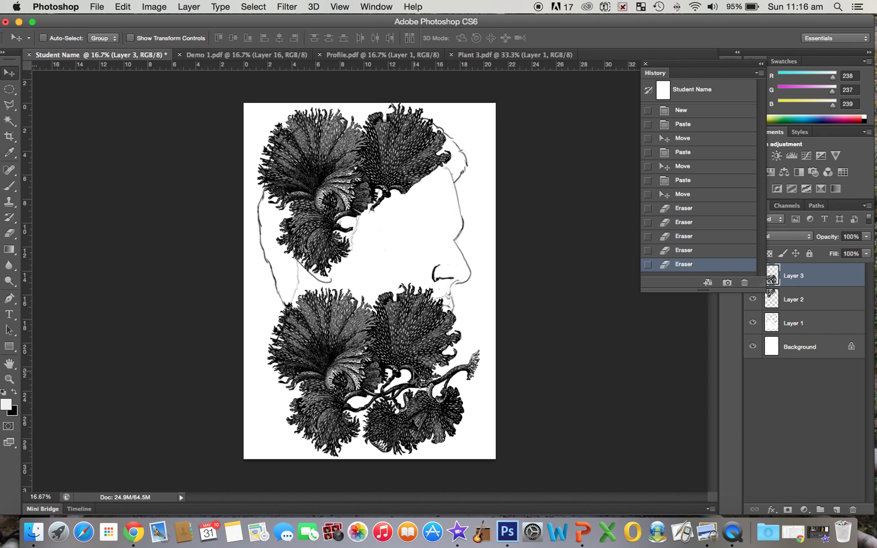
{"action": "left_click_drag", "start_coordinate": [345, 361], "coordinate": [321, 249]}
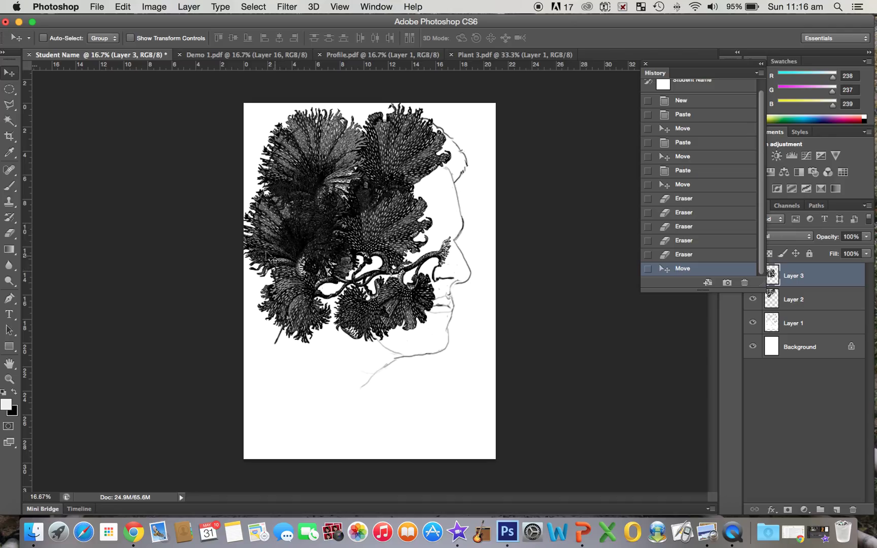
- On Layer 3, erase the fronds and branches covering the face and smooth the remaining edge into a hairline with the 142 px Eraser
{"action": "left_click", "coordinate": [13, 234]}
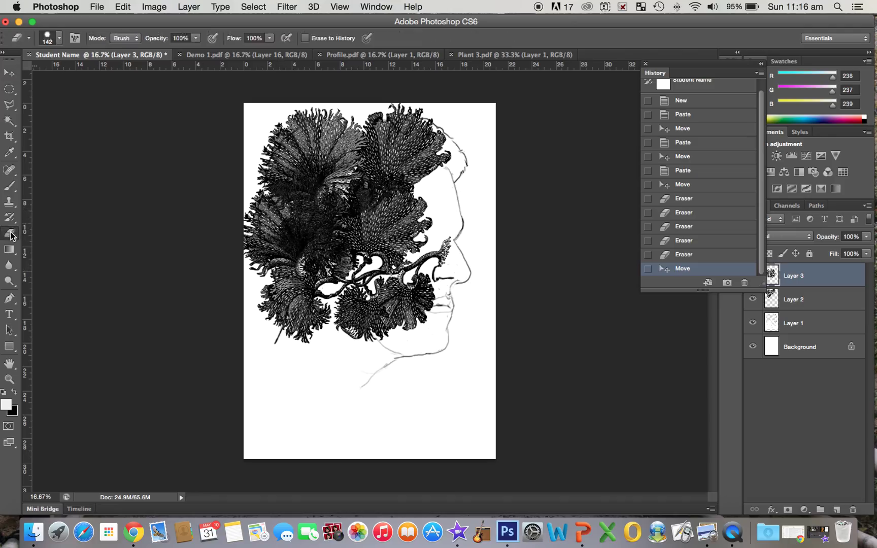
{"action": "mouse_move", "coordinate": [393, 303]}
{"action": "left_mouse_down"}
{"action": "mouse_move", "coordinate": [399, 323]}
{"action": "mouse_move", "coordinate": [433, 285]}
{"action": "mouse_move", "coordinate": [423, 324]}
{"action": "mouse_move", "coordinate": [446, 247]}
{"action": "mouse_move", "coordinate": [433, 272]}
{"action": "mouse_move", "coordinate": [418, 259]}
{"action": "mouse_move", "coordinate": [443, 245]}
{"action": "mouse_move", "coordinate": [422, 258]}
{"action": "mouse_move", "coordinate": [432, 235]}
{"action": "mouse_move", "coordinate": [418, 257]}
{"action": "mouse_move", "coordinate": [411, 227]}
{"action": "mouse_move", "coordinate": [431, 232]}
{"action": "mouse_move", "coordinate": [407, 231]}
{"action": "mouse_move", "coordinate": [445, 224]}
{"action": "mouse_move", "coordinate": [411, 246]}
{"action": "mouse_move", "coordinate": [432, 209]}
{"action": "mouse_move", "coordinate": [422, 199]}
{"action": "mouse_move", "coordinate": [403, 229]}
{"action": "mouse_move", "coordinate": [399, 310]}
{"action": "mouse_move", "coordinate": [392, 304]}
{"action": "mouse_move", "coordinate": [399, 327]}
{"action": "mouse_move", "coordinate": [417, 324]}
{"action": "mouse_move", "coordinate": [353, 337]}
{"action": "mouse_move", "coordinate": [341, 324]}
{"action": "mouse_move", "coordinate": [343, 311]}
{"action": "mouse_move", "coordinate": [373, 328]}
{"action": "mouse_move", "coordinate": [366, 298]}
{"action": "mouse_move", "coordinate": [379, 313]}
{"action": "mouse_move", "coordinate": [393, 273]}
{"action": "mouse_move", "coordinate": [378, 270]}
{"action": "mouse_move", "coordinate": [390, 267]}
{"action": "mouse_move", "coordinate": [392, 229]}
{"action": "mouse_move", "coordinate": [412, 202]}
{"action": "mouse_move", "coordinate": [384, 228]}
{"action": "mouse_move", "coordinate": [385, 242]}
{"action": "mouse_move", "coordinate": [365, 246]}
{"action": "mouse_move", "coordinate": [364, 280]}
{"action": "mouse_move", "coordinate": [377, 254]}
{"action": "mouse_move", "coordinate": [359, 262]}
{"action": "mouse_move", "coordinate": [368, 306]}
{"action": "mouse_move", "coordinate": [356, 310]}
{"action": "mouse_move", "coordinate": [352, 292]}
{"action": "mouse_move", "coordinate": [334, 299]}
{"action": "mouse_move", "coordinate": [358, 281]}
{"action": "mouse_move", "coordinate": [383, 337]}
{"action": "mouse_move", "coordinate": [345, 330]}
{"action": "mouse_move", "coordinate": [338, 310]}
{"action": "left_mouse_up"}
{"action": "mouse_move", "coordinate": [376, 241]}
{"action": "left_mouse_down"}
{"action": "mouse_move", "coordinate": [366, 241]}
{"action": "mouse_move", "coordinate": [336, 288]}
{"action": "left_mouse_up"}
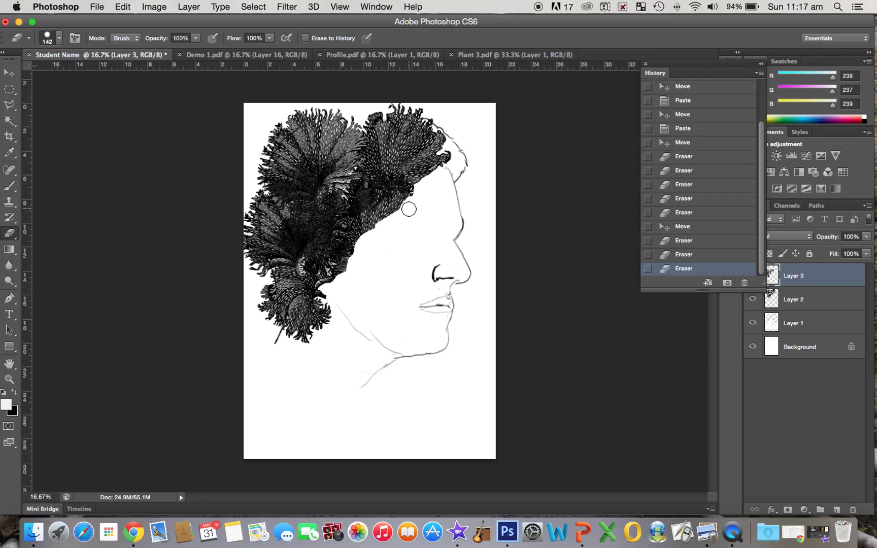
{"action": "mouse_move", "coordinate": [418, 193]}
{"action": "left_mouse_down"}
{"action": "mouse_move", "coordinate": [361, 233]}
{"action": "mouse_move", "coordinate": [349, 283]}
{"action": "left_mouse_up"}
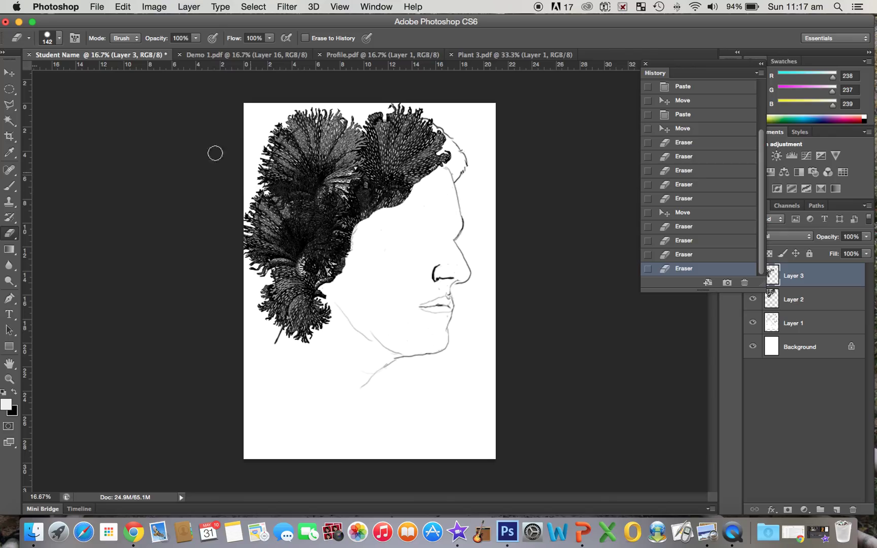
- Paste another copy of the plant and move it down to the lower half of the page
{"action": "left_click", "coordinate": [10, 75]}
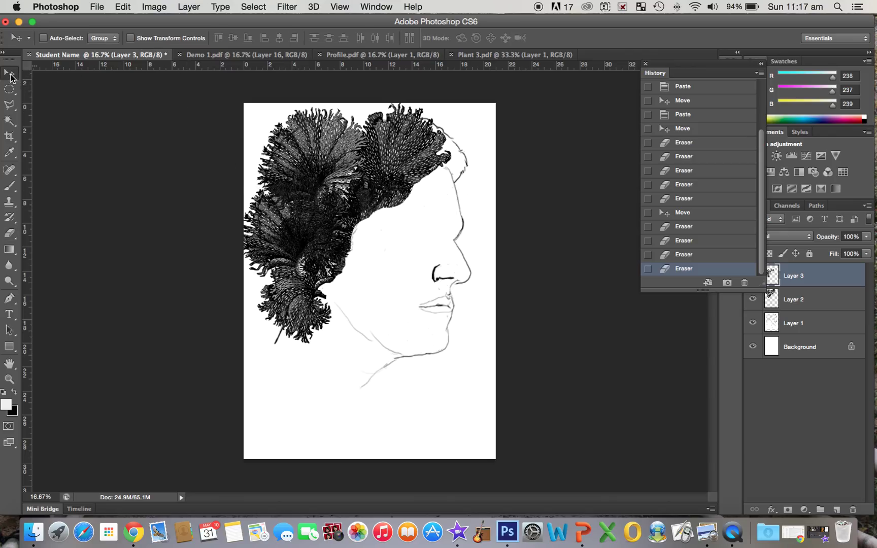
{"action": "left_click", "coordinate": [123, 7]}
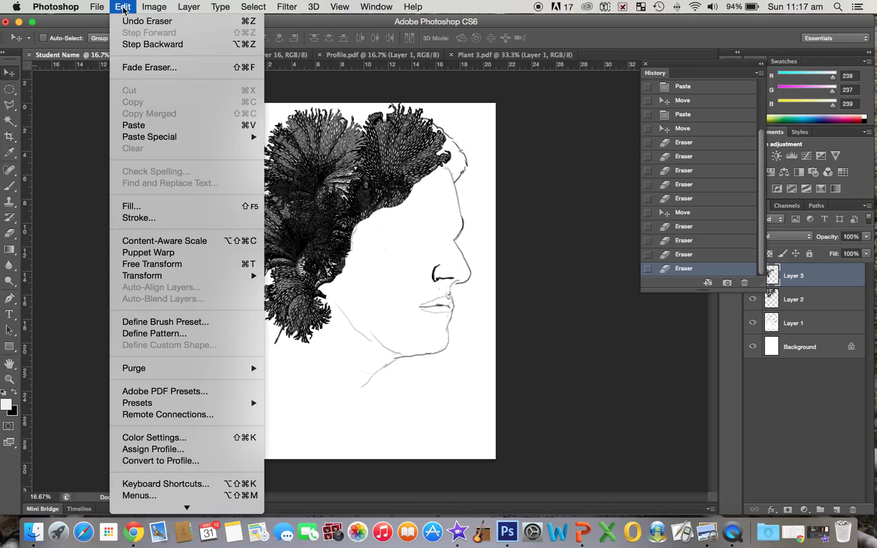
{"action": "left_click", "coordinate": [141, 127]}
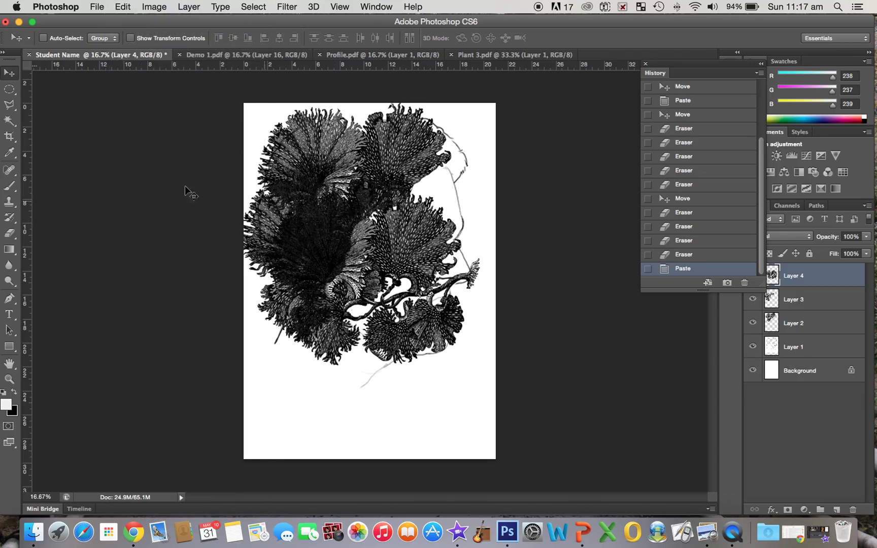
{"action": "left_click_drag", "start_coordinate": [387, 257], "coordinate": [391, 337]}
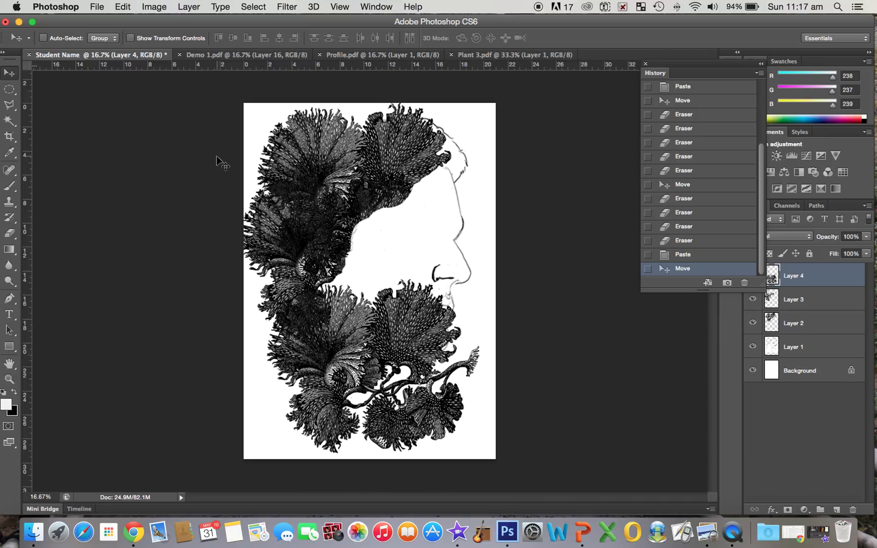
- Start a Free Transform on the Layer 4 plant and scale it to about 102% from its lower-left corner
{"action": "left_click", "coordinate": [123, 7]}
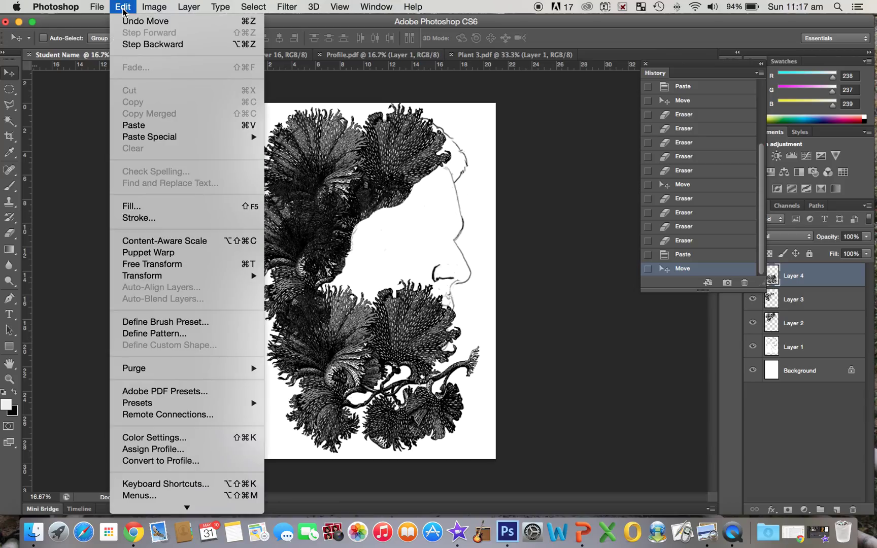
{"action": "left_click", "coordinate": [148, 264]}
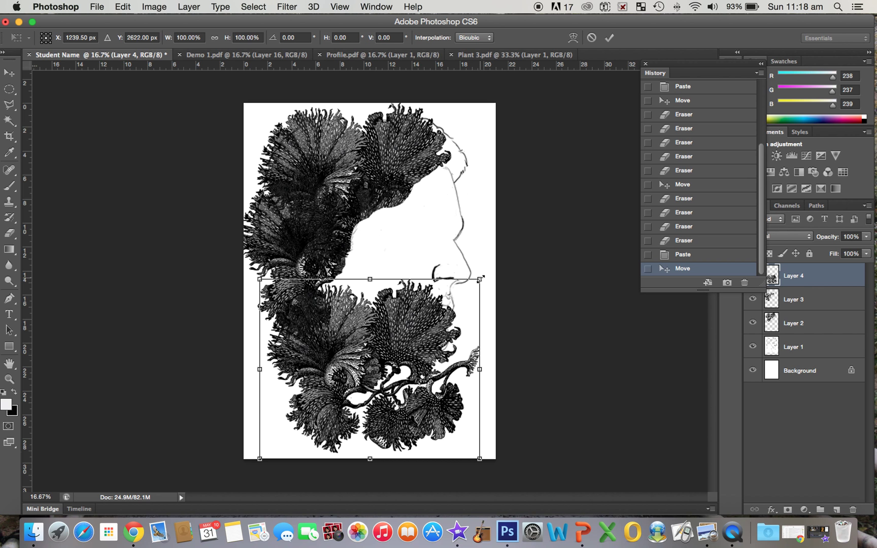
{"action": "left_click_drag", "start_coordinate": [480, 279], "coordinate": [351, 381]}
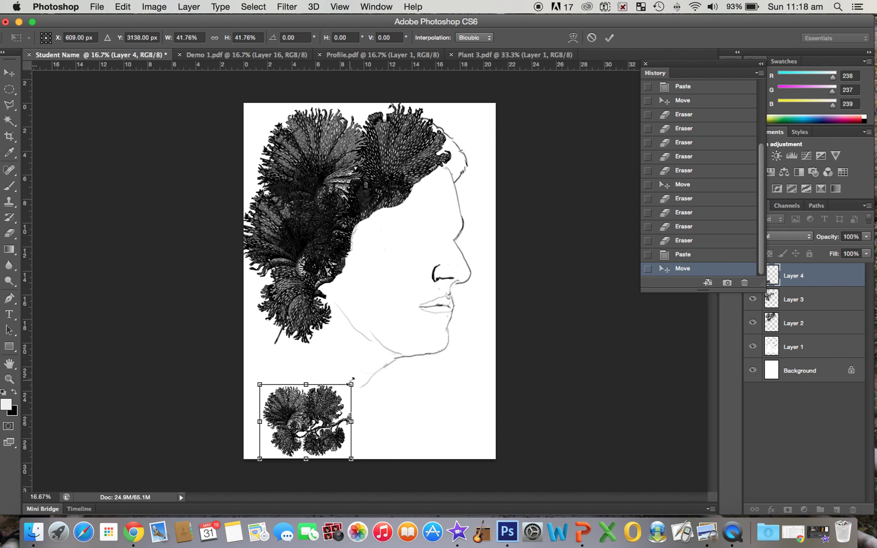
{"action": "left_click_drag", "start_coordinate": [351, 378], "coordinate": [484, 277]}
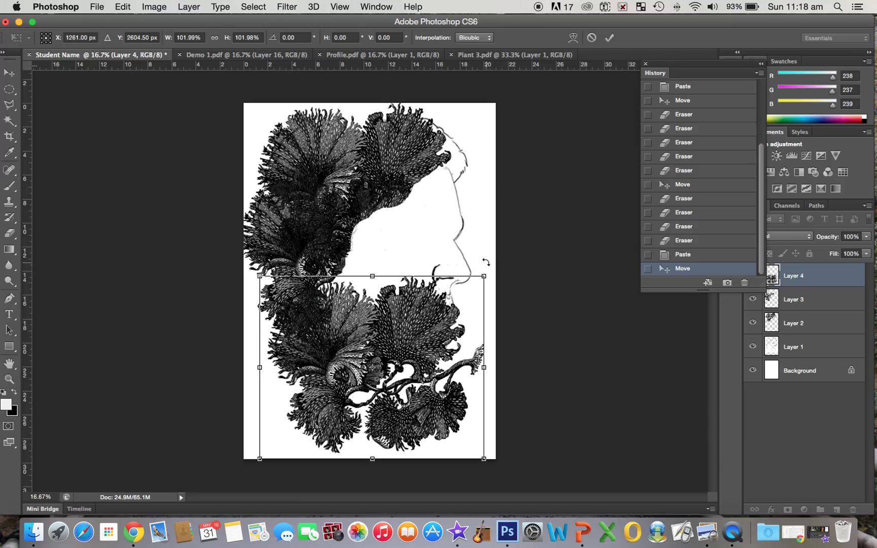
- Rotate the Layer 4 plant to 157.53° and place it over the forehead and upper face, applying the transform
{"action": "left_click_drag", "start_coordinate": [487, 262], "coordinate": [343, 422]}
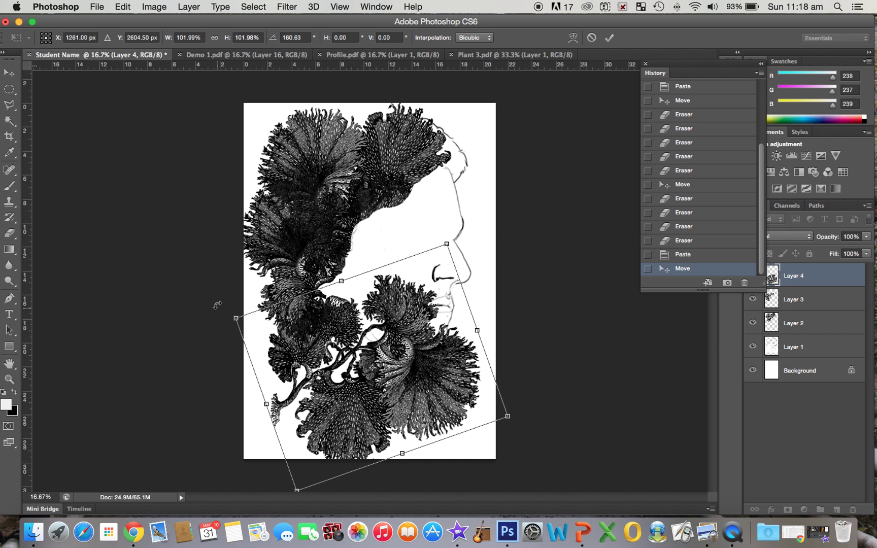
{"action": "mouse_move", "coordinate": [217, 305]}
{"action": "left_mouse_down"}
{"action": "mouse_move", "coordinate": [219, 296]}
{"action": "mouse_move", "coordinate": [221, 313]}
{"action": "left_mouse_up"}
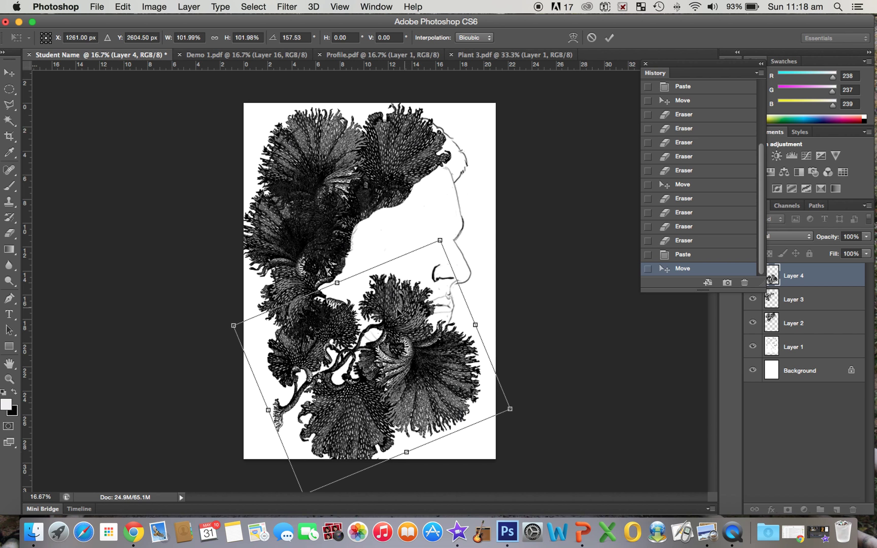
{"action": "left_click_drag", "start_coordinate": [398, 302], "coordinate": [429, 146]}
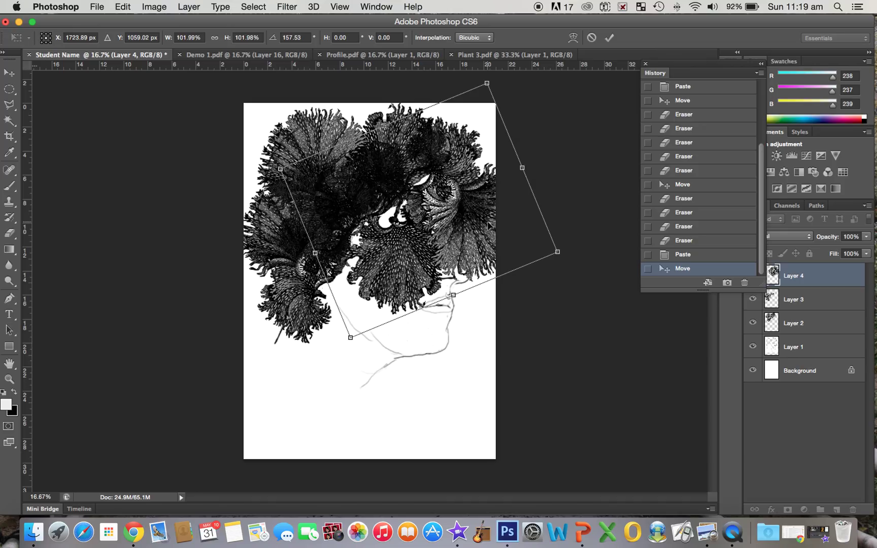
{"action": "key", "text": "Return"}
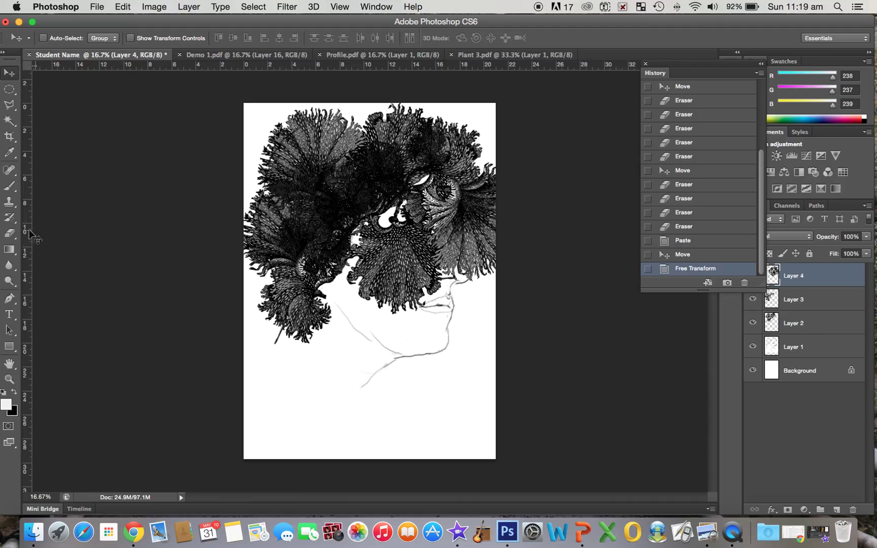
- Erase the Layer 4 plant from the face, beyond the profile line and stray specks with the 142 px Eraser, keeping only the hair
{"action": "left_click", "coordinate": [9, 233]}
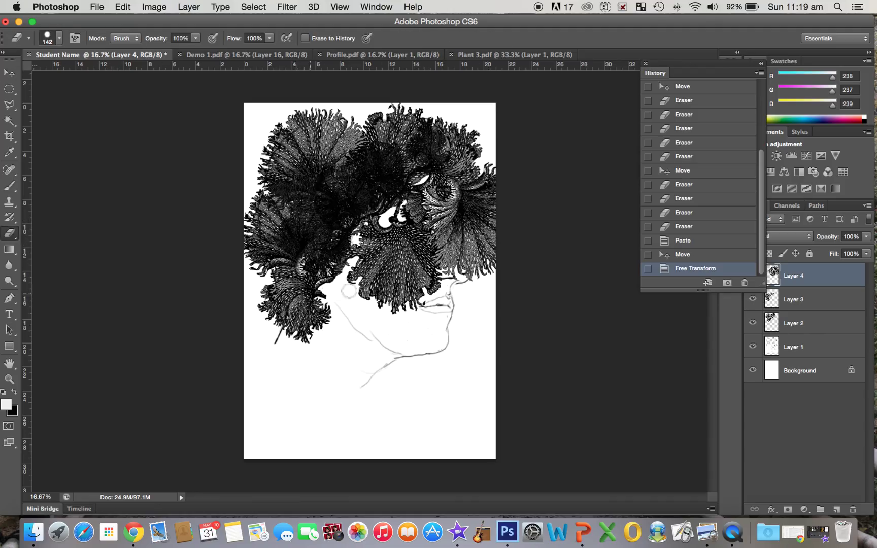
{"action": "mouse_move", "coordinate": [424, 291]}
{"action": "left_mouse_down"}
{"action": "mouse_move", "coordinate": [432, 273]}
{"action": "mouse_move", "coordinate": [456, 286]}
{"action": "mouse_move", "coordinate": [433, 281]}
{"action": "mouse_move", "coordinate": [420, 311]}
{"action": "mouse_move", "coordinate": [429, 296]}
{"action": "mouse_move", "coordinate": [418, 300]}
{"action": "mouse_move", "coordinate": [415, 279]}
{"action": "mouse_move", "coordinate": [448, 279]}
{"action": "mouse_move", "coordinate": [426, 242]}
{"action": "mouse_move", "coordinate": [429, 265]}
{"action": "mouse_move", "coordinate": [418, 267]}
{"action": "mouse_move", "coordinate": [418, 245]}
{"action": "mouse_move", "coordinate": [444, 236]}
{"action": "mouse_move", "coordinate": [434, 248]}
{"action": "mouse_move", "coordinate": [423, 227]}
{"action": "mouse_move", "coordinate": [443, 218]}
{"action": "mouse_move", "coordinate": [433, 235]}
{"action": "mouse_move", "coordinate": [424, 212]}
{"action": "mouse_move", "coordinate": [436, 213]}
{"action": "mouse_move", "coordinate": [445, 198]}
{"action": "mouse_move", "coordinate": [445, 215]}
{"action": "mouse_move", "coordinate": [443, 187]}
{"action": "mouse_move", "coordinate": [446, 199]}
{"action": "mouse_move", "coordinate": [427, 184]}
{"action": "mouse_move", "coordinate": [427, 200]}
{"action": "mouse_move", "coordinate": [433, 182]}
{"action": "mouse_move", "coordinate": [414, 199]}
{"action": "mouse_move", "coordinate": [424, 182]}
{"action": "mouse_move", "coordinate": [361, 242]}
{"action": "mouse_move", "coordinate": [361, 231]}
{"action": "mouse_move", "coordinate": [372, 216]}
{"action": "mouse_move", "coordinate": [339, 278]}
{"action": "mouse_move", "coordinate": [359, 240]}
{"action": "mouse_move", "coordinate": [346, 282]}
{"action": "mouse_move", "coordinate": [352, 265]}
{"action": "mouse_move", "coordinate": [372, 324]}
{"action": "mouse_move", "coordinate": [366, 258]}
{"action": "mouse_move", "coordinate": [382, 267]}
{"action": "mouse_move", "coordinate": [419, 187]}
{"action": "mouse_move", "coordinate": [384, 265]}
{"action": "mouse_move", "coordinate": [413, 199]}
{"action": "mouse_move", "coordinate": [387, 287]}
{"action": "mouse_move", "coordinate": [360, 240]}
{"action": "mouse_move", "coordinate": [379, 268]}
{"action": "mouse_move", "coordinate": [365, 196]}
{"action": "mouse_move", "coordinate": [394, 184]}
{"action": "mouse_move", "coordinate": [371, 208]}
{"action": "mouse_move", "coordinate": [389, 198]}
{"action": "mouse_move", "coordinate": [343, 178]}
{"action": "mouse_move", "coordinate": [389, 188]}
{"action": "mouse_move", "coordinate": [343, 187]}
{"action": "mouse_move", "coordinate": [318, 180]}
{"action": "mouse_move", "coordinate": [322, 167]}
{"action": "mouse_move", "coordinate": [356, 232]}
{"action": "mouse_move", "coordinate": [325, 235]}
{"action": "mouse_move", "coordinate": [405, 188]}
{"action": "mouse_move", "coordinate": [460, 226]}
{"action": "mouse_move", "coordinate": [446, 251]}
{"action": "left_mouse_up"}
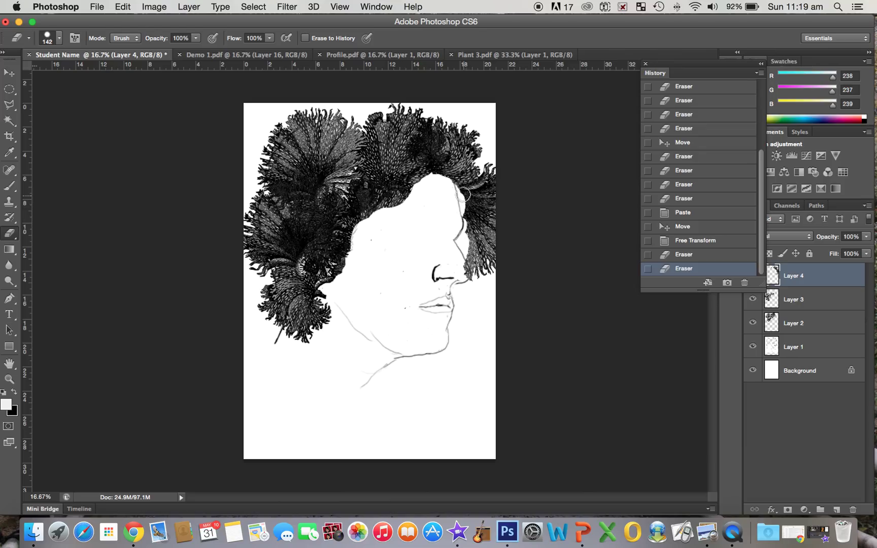
{"action": "left_click", "coordinate": [459, 266]}
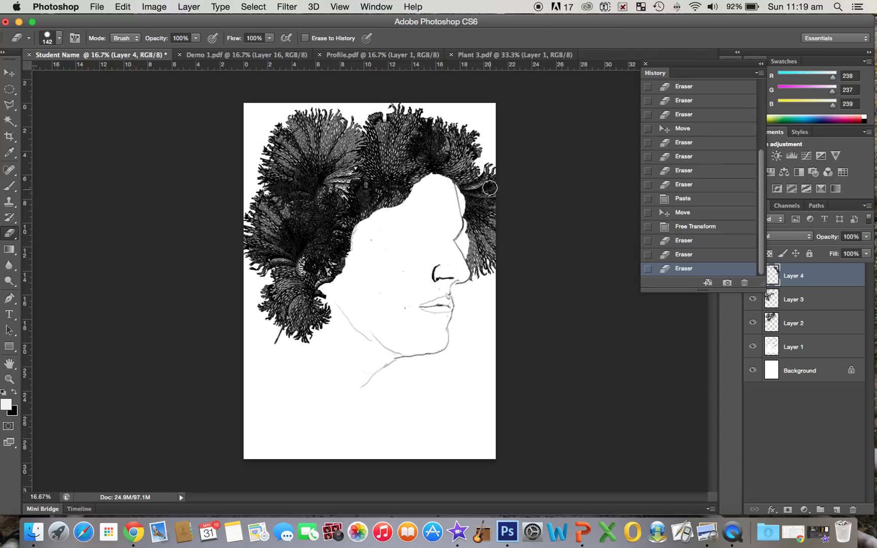
{"action": "mouse_move", "coordinate": [495, 172]}
{"action": "left_mouse_down"}
{"action": "mouse_move", "coordinate": [455, 191]}
{"action": "mouse_move", "coordinate": [491, 196]}
{"action": "mouse_move", "coordinate": [490, 269]}
{"action": "mouse_move", "coordinate": [481, 275]}
{"action": "mouse_move", "coordinate": [479, 219]}
{"action": "mouse_move", "coordinate": [466, 212]}
{"action": "mouse_move", "coordinate": [482, 204]}
{"action": "mouse_move", "coordinate": [470, 215]}
{"action": "mouse_move", "coordinate": [473, 282]}
{"action": "mouse_move", "coordinate": [468, 239]}
{"action": "mouse_move", "coordinate": [481, 264]}
{"action": "mouse_move", "coordinate": [482, 243]}
{"action": "mouse_move", "coordinate": [482, 279]}
{"action": "left_mouse_up"}
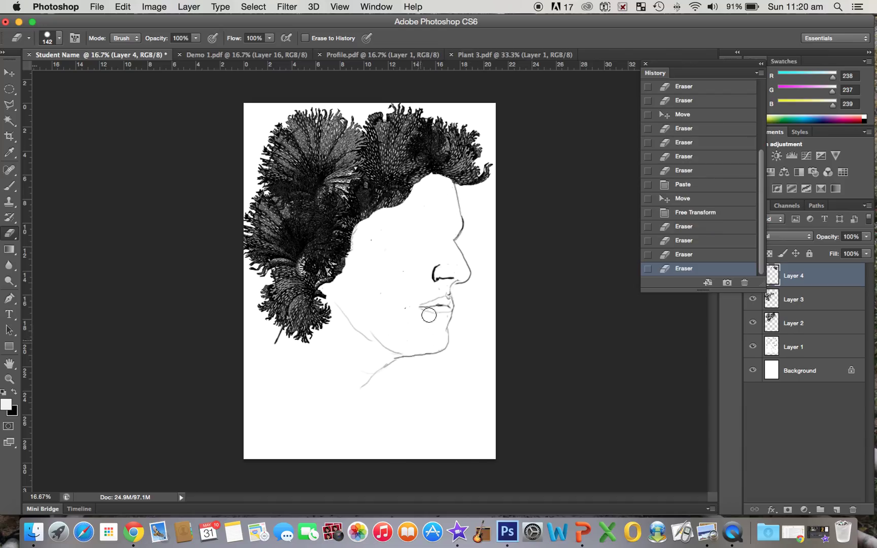
{"action": "left_click", "coordinate": [407, 308]}
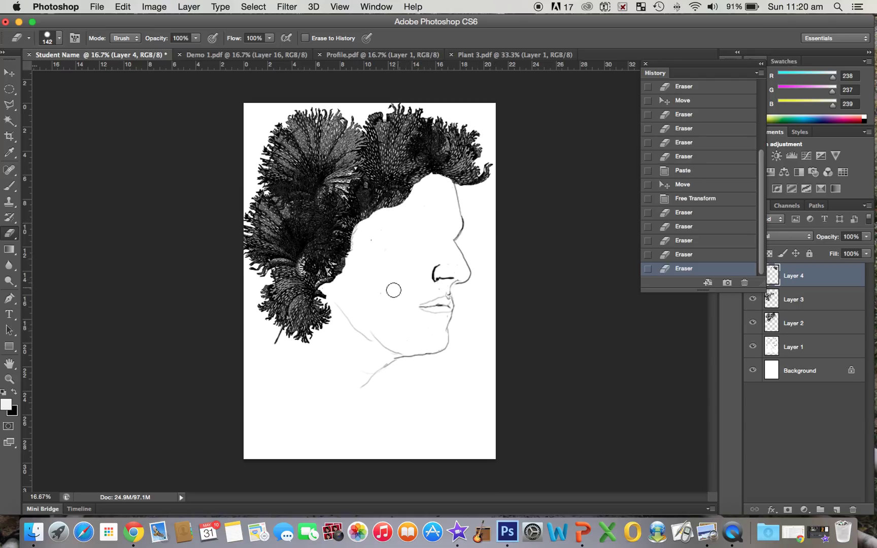
{"action": "left_click", "coordinate": [408, 282]}
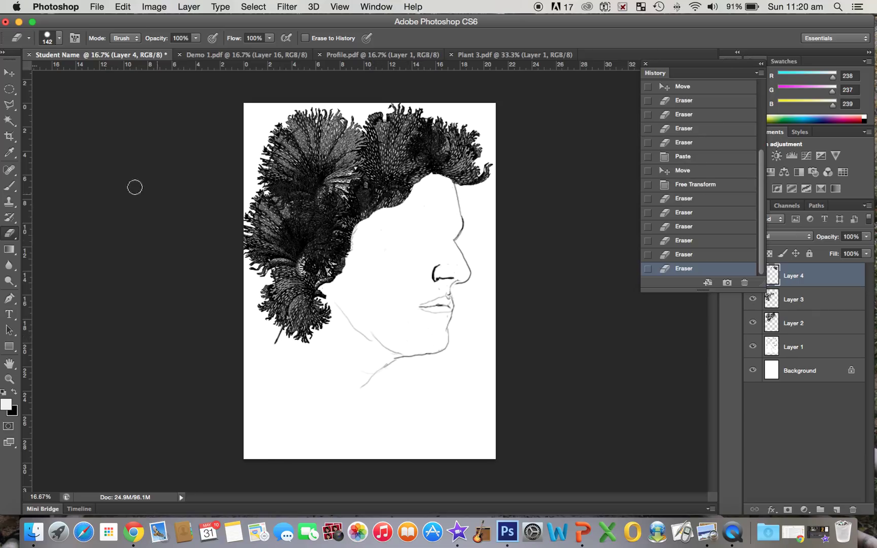
- Open Egyptian 28.pdf from the Egyptian folder inside Archimboldo scans
{"action": "left_click", "coordinate": [10, 74]}
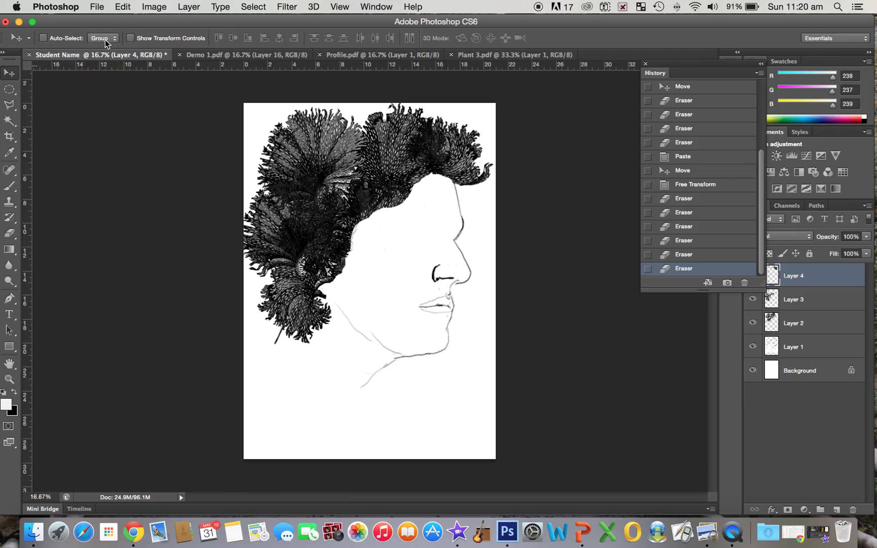
{"action": "left_click", "coordinate": [97, 8]}
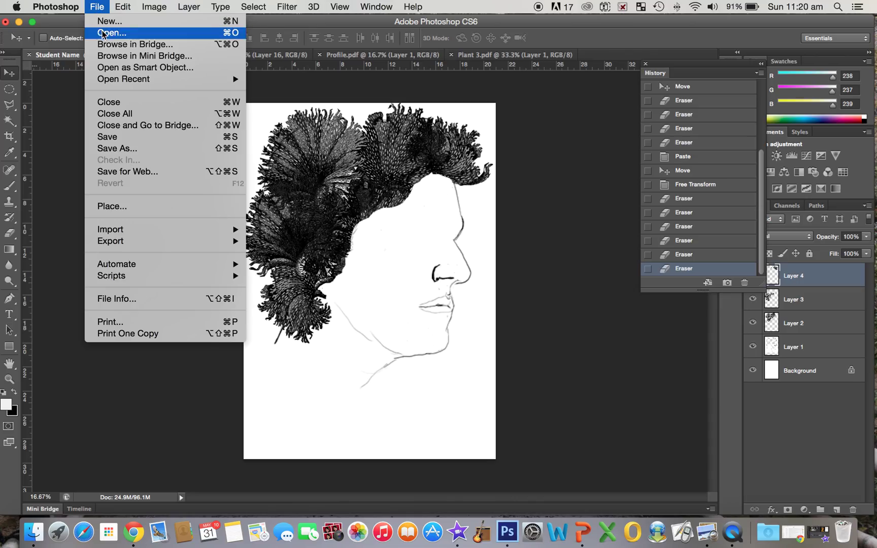
{"action": "left_click", "coordinate": [102, 33]}
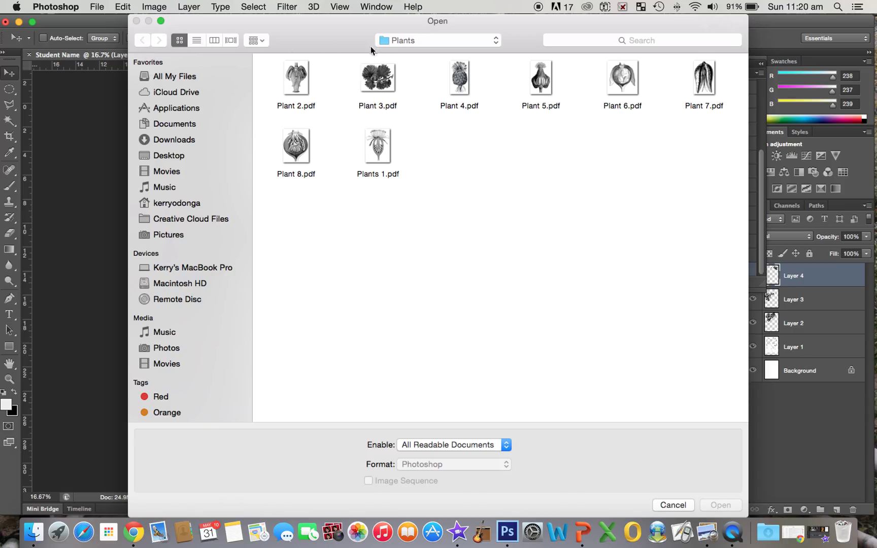
{"action": "left_click", "coordinate": [496, 41]}
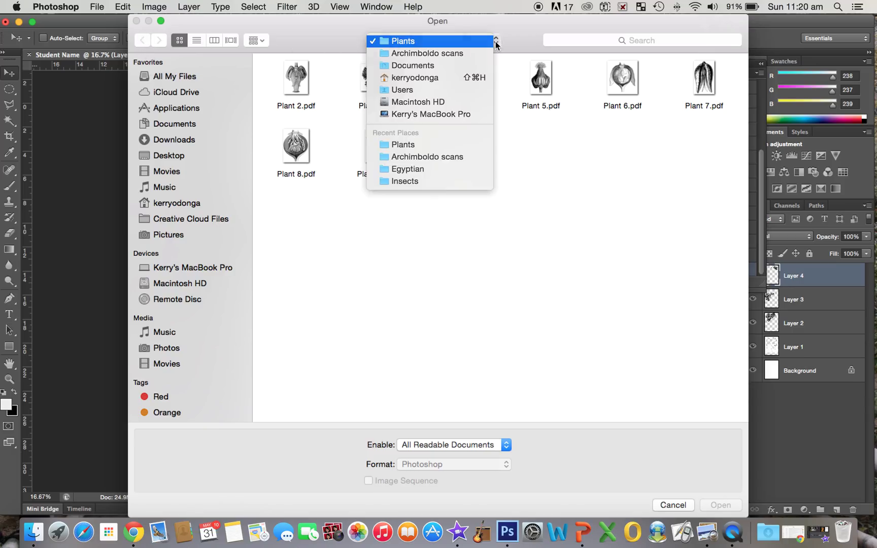
{"action": "left_click", "coordinate": [461, 53]}
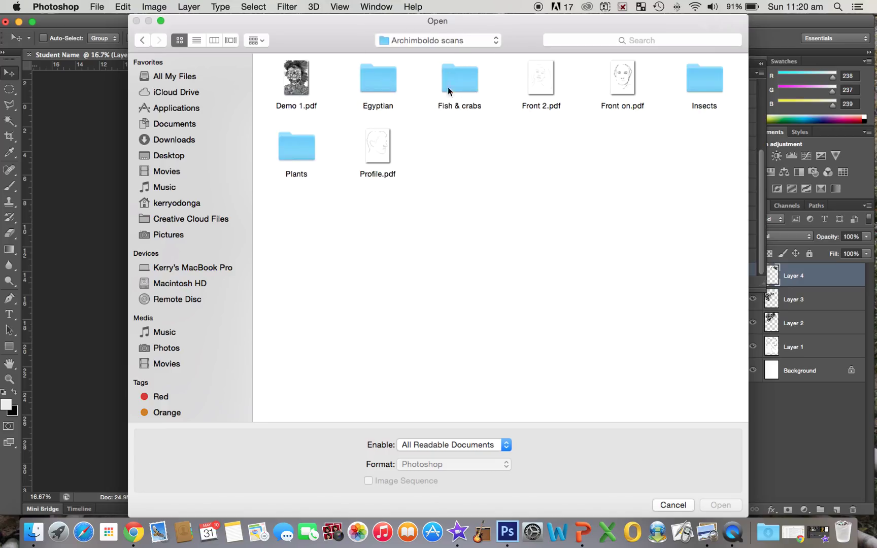
{"action": "double_click", "coordinate": [379, 85]}
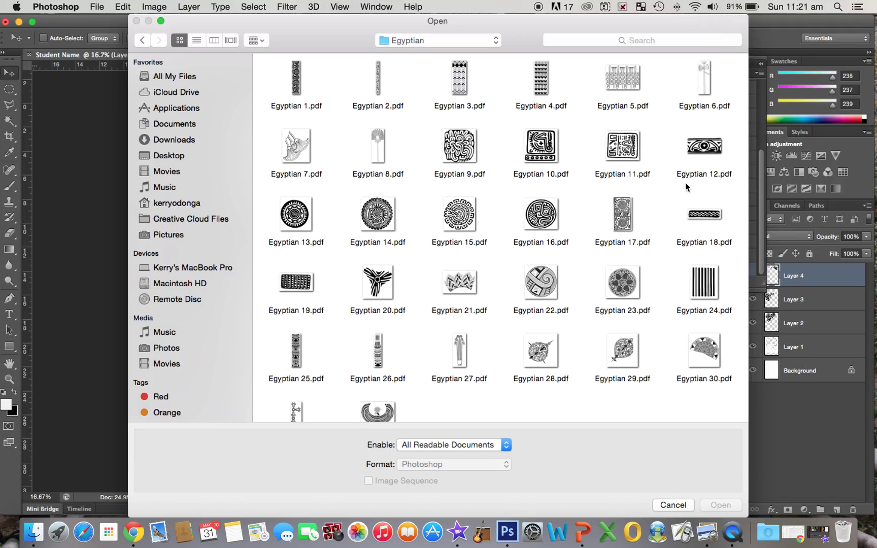
{"action": "double_click", "coordinate": [542, 355]}
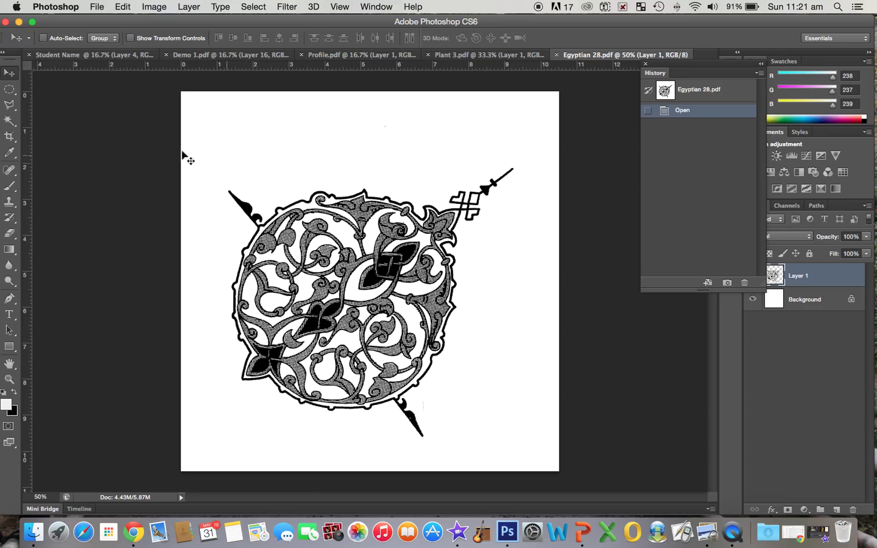
- Select the white background with the Magic Wand at tolerance 32, extend it to similar areas and invert the selection to isolate the ornament
{"action": "left_click", "coordinate": [10, 122]}
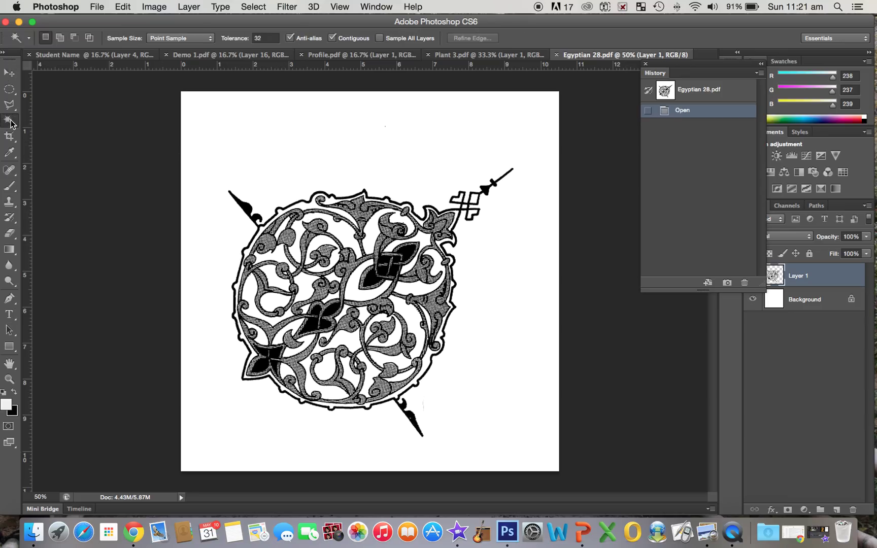
{"action": "left_click", "coordinate": [235, 151]}
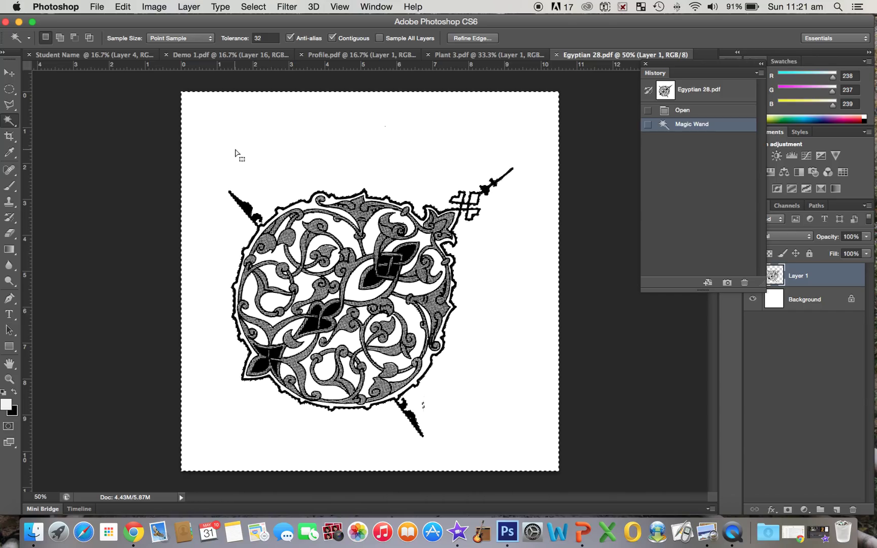
{"action": "left_click", "coordinate": [258, 9]}
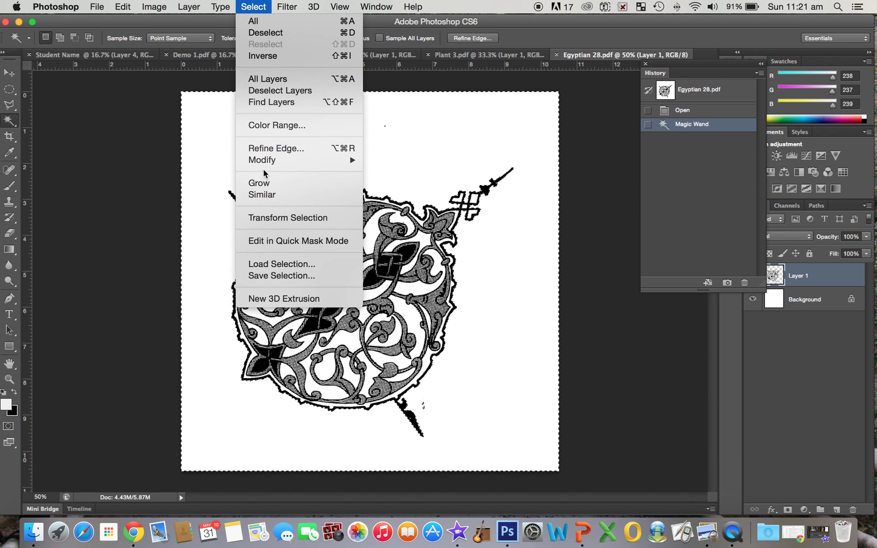
{"action": "left_click", "coordinate": [263, 197]}
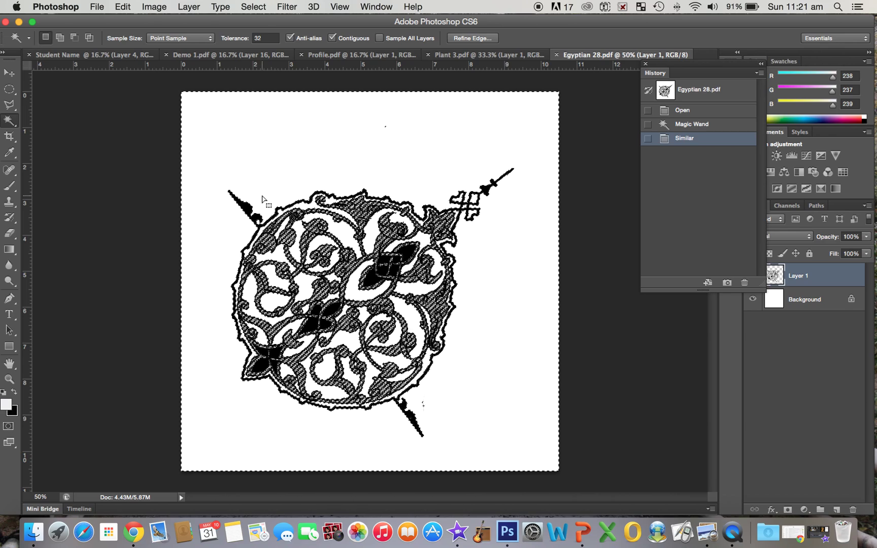
{"action": "left_click", "coordinate": [255, 8]}
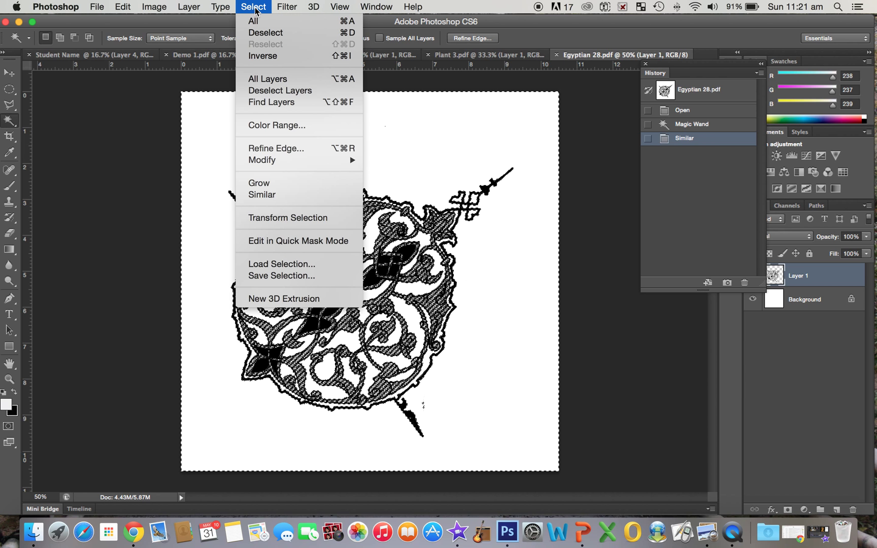
{"action": "left_click", "coordinate": [256, 56]}
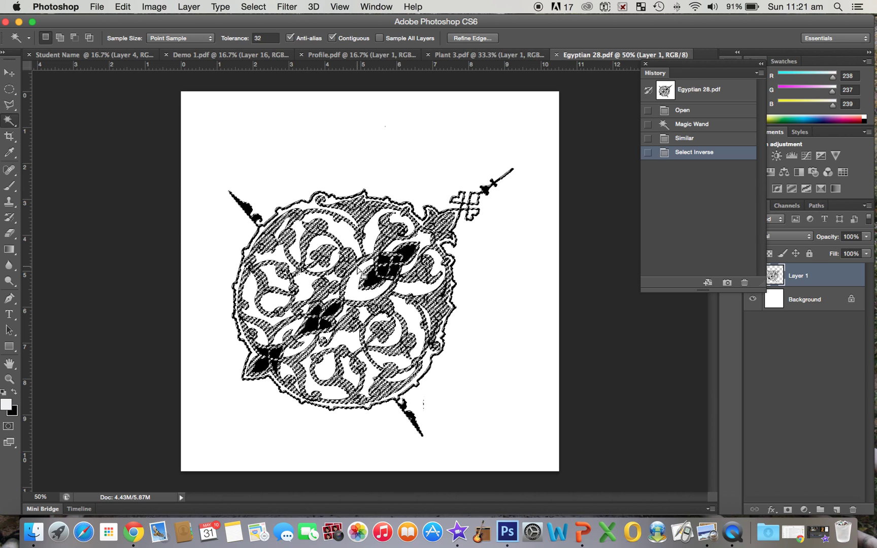
- Copy the selected ornament into the Student Name document and move it over the eye area of the profile
{"action": "left_click", "coordinate": [123, 7]}
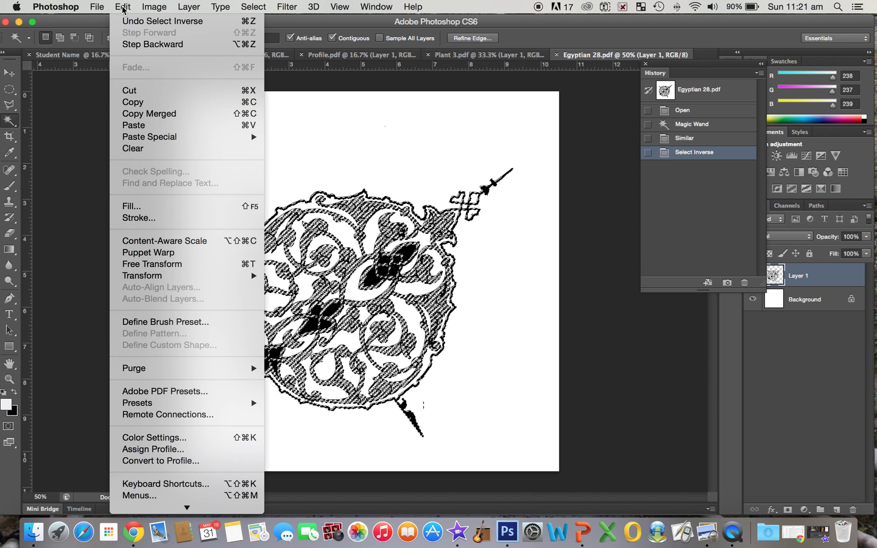
{"action": "left_click", "coordinate": [133, 104]}
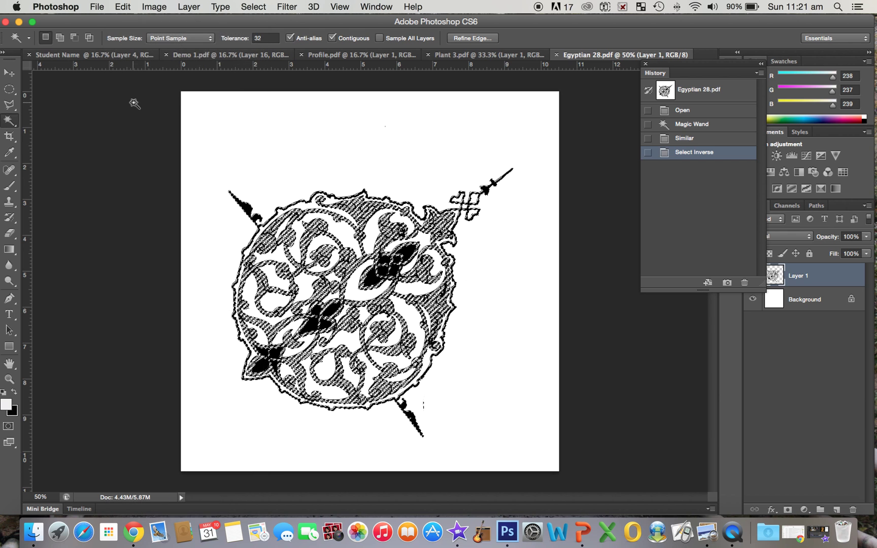
{"action": "left_click", "coordinate": [96, 56]}
{"action": "left_click", "coordinate": [126, 7]}
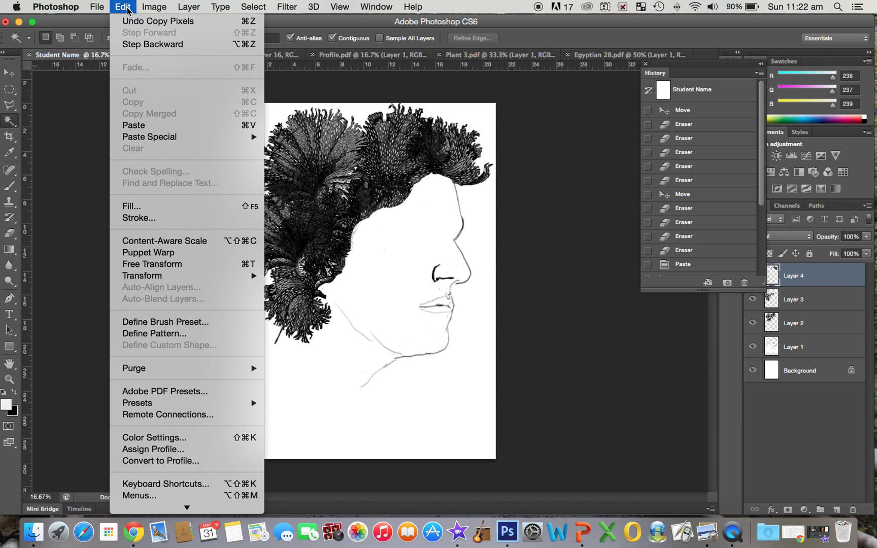
{"action": "left_click", "coordinate": [125, 127]}
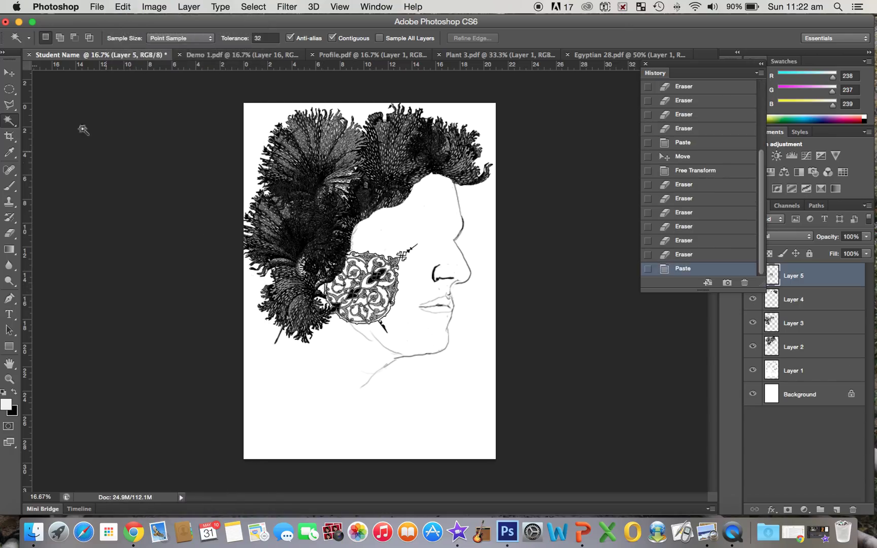
{"action": "left_click", "coordinate": [9, 73]}
{"action": "left_click_drag", "start_coordinate": [362, 290], "coordinate": [410, 245]}
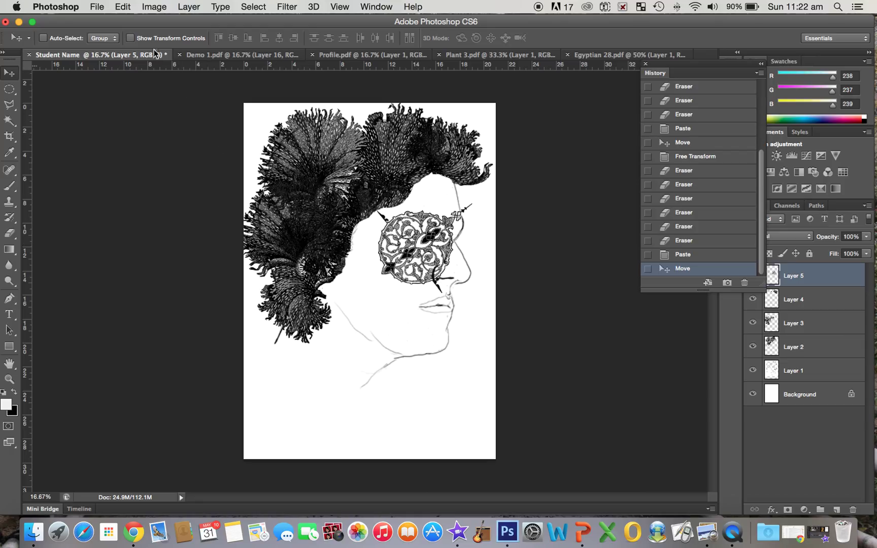
- Free Transform the Layer 5 ornament to about 51.4% scale and -142.60° rotation, placing it as the eye just above the nose
{"action": "left_click", "coordinate": [126, 8]}
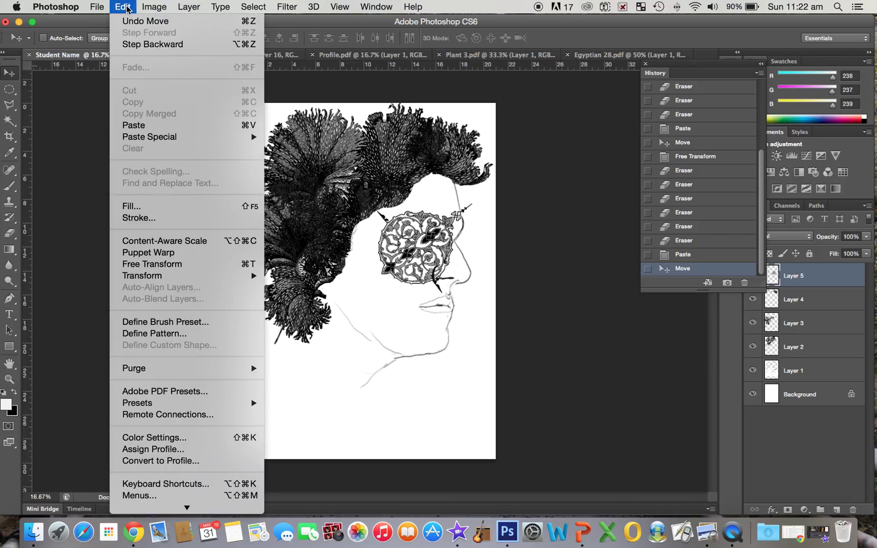
{"action": "left_click", "coordinate": [129, 269]}
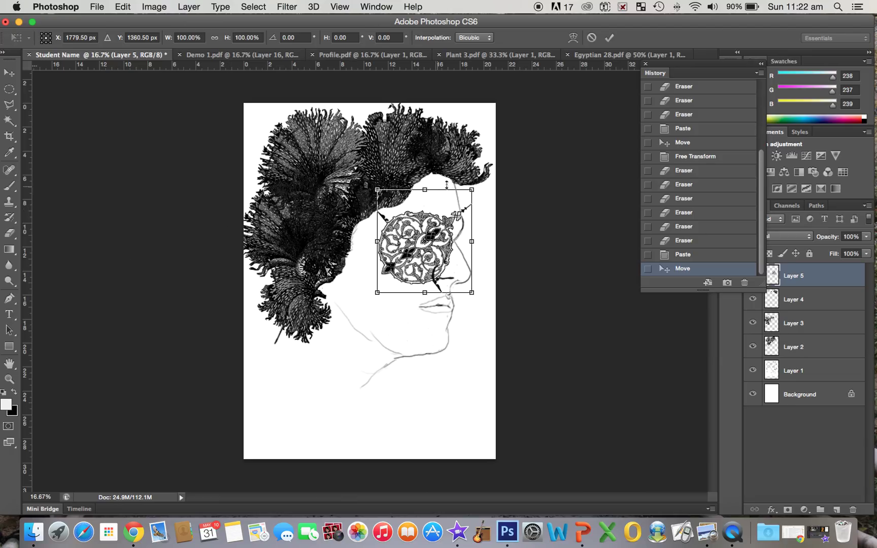
{"action": "left_click_drag", "start_coordinate": [469, 193], "coordinate": [343, 272]}
{"action": "left_click_drag", "start_coordinate": [417, 259], "coordinate": [419, 237]}
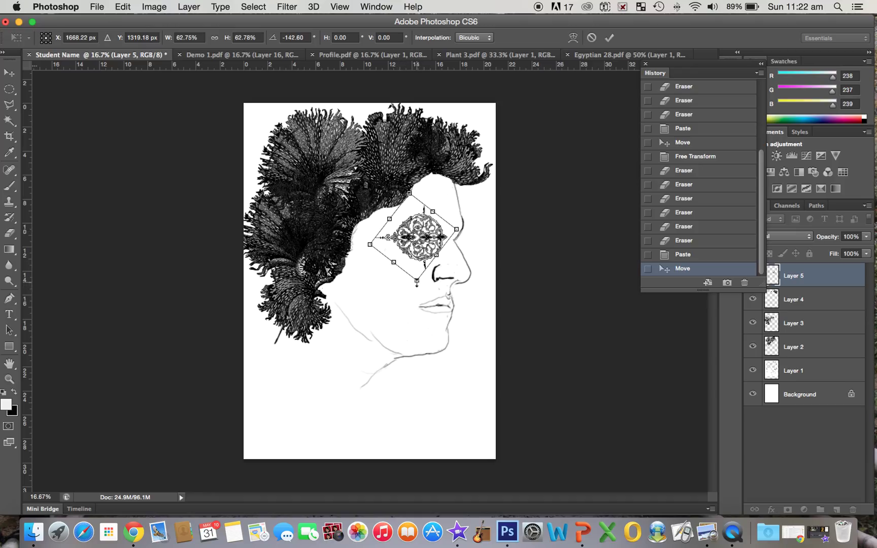
{"action": "left_click_drag", "start_coordinate": [417, 282], "coordinate": [414, 266]}
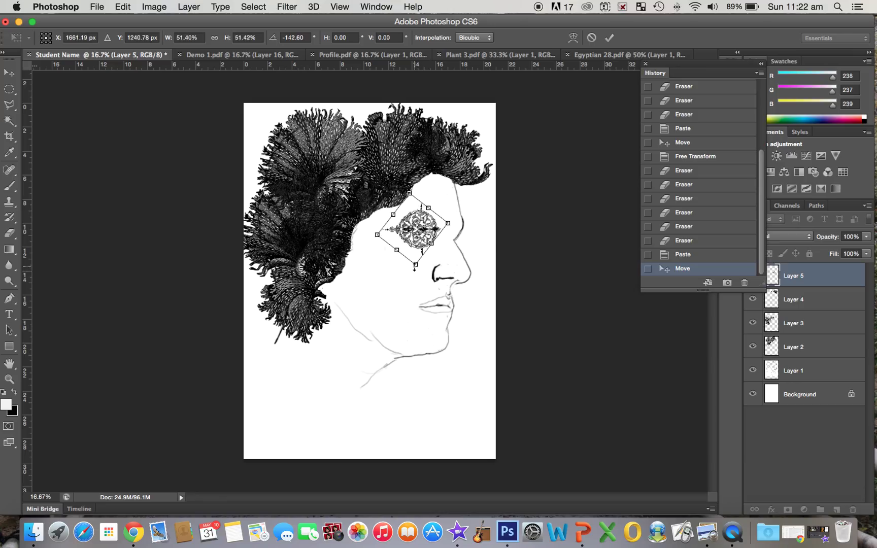
{"action": "left_click_drag", "start_coordinate": [423, 231], "coordinate": [435, 236]}
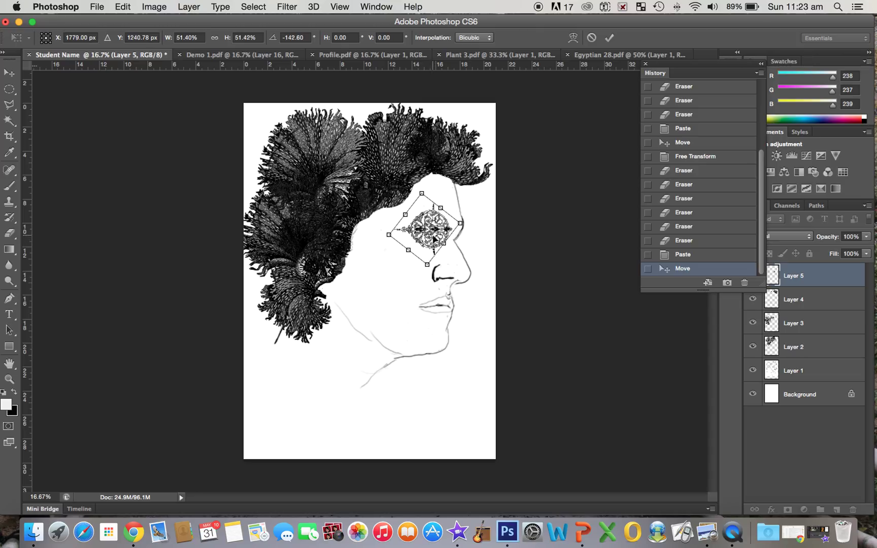
{"action": "left_click_drag", "start_coordinate": [434, 238], "coordinate": [433, 245]}
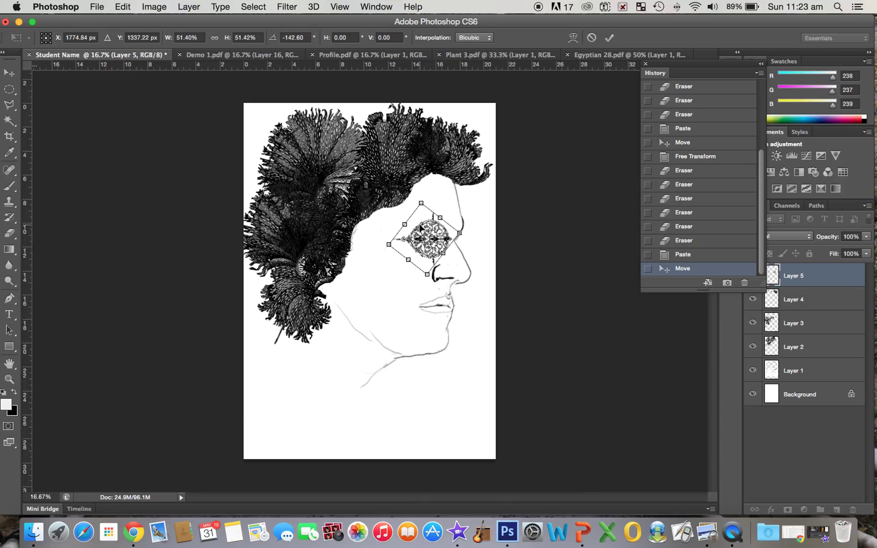
{"action": "key", "text": "Return"}
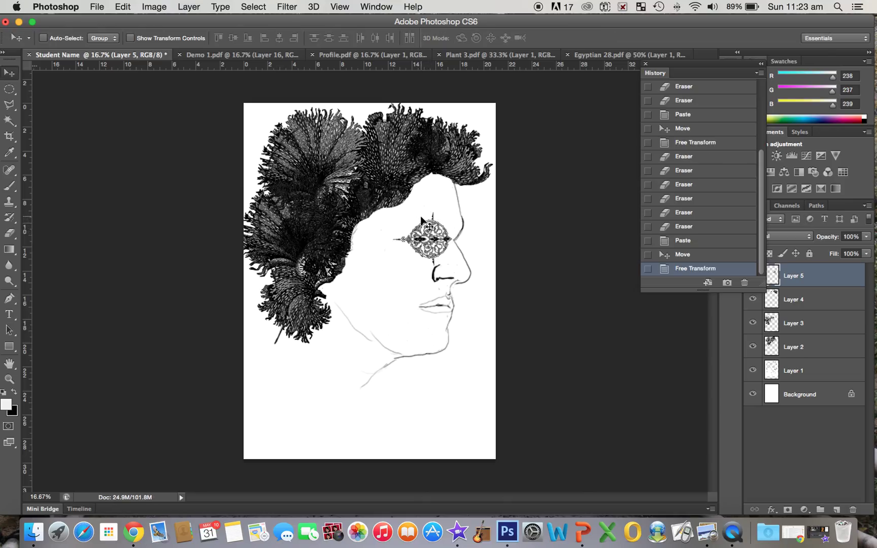
{"action": "left_click_drag", "start_coordinate": [425, 239], "coordinate": [417, 236]}
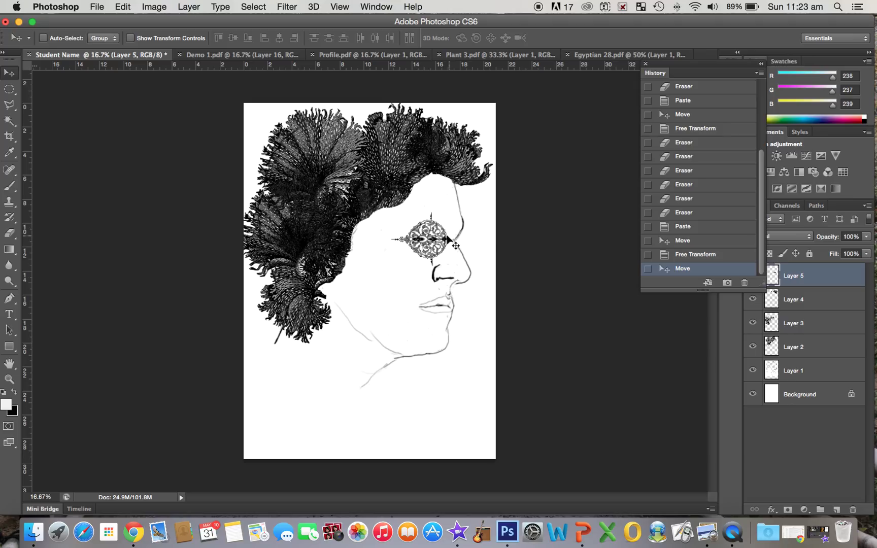
- Close the Egyptian 28.pdf, Plant 3.pdf and Profile.pdf documents
{"action": "left_click", "coordinate": [567, 55]}
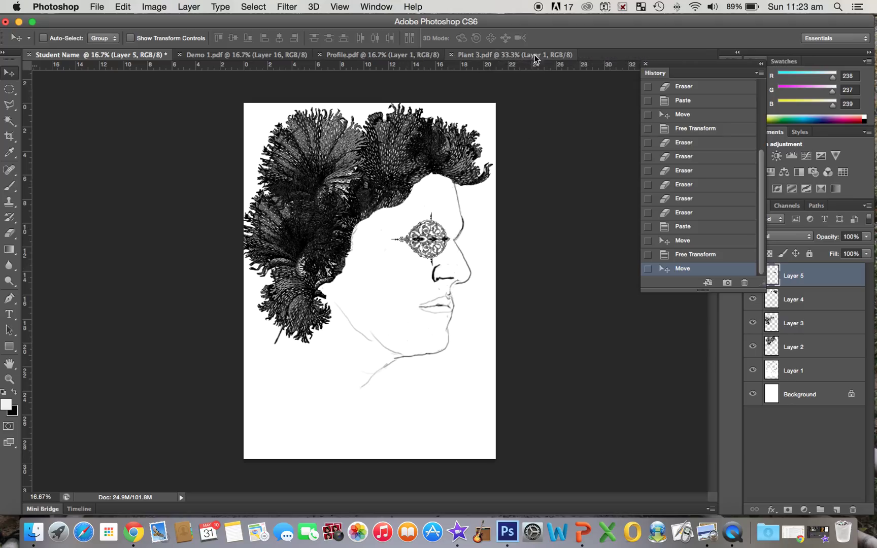
{"action": "left_click", "coordinate": [451, 54]}
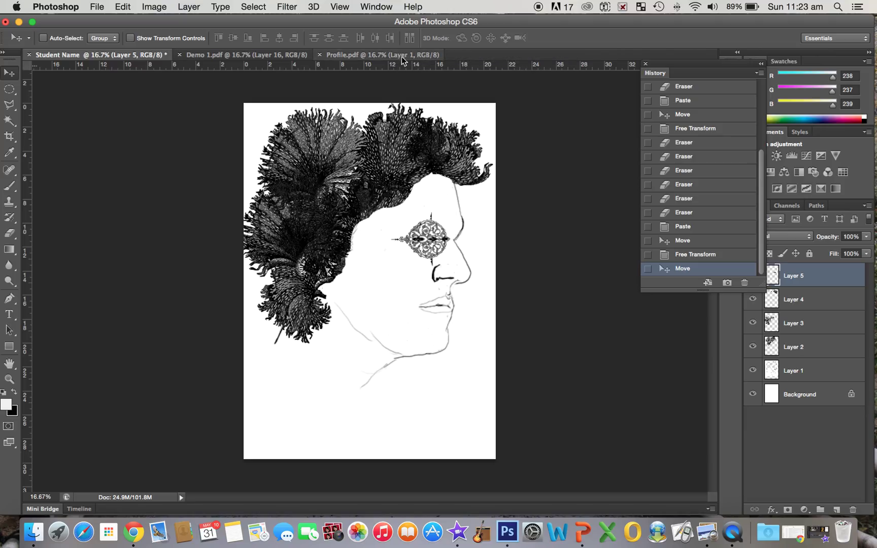
{"action": "left_click", "coordinate": [319, 54]}
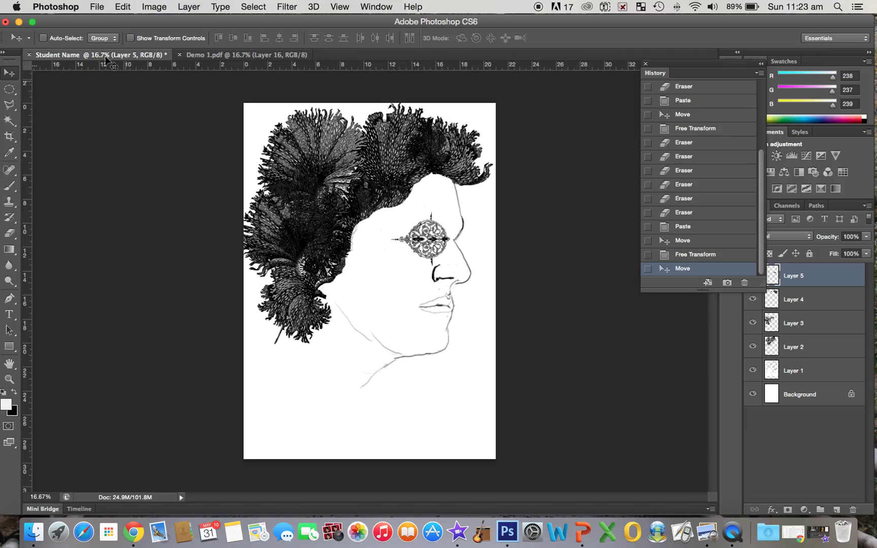
- Open the Egyptian 13.pdf scan from the Egyptian folder
{"action": "left_click", "coordinate": [97, 8]}
{"action": "left_click", "coordinate": [100, 32]}
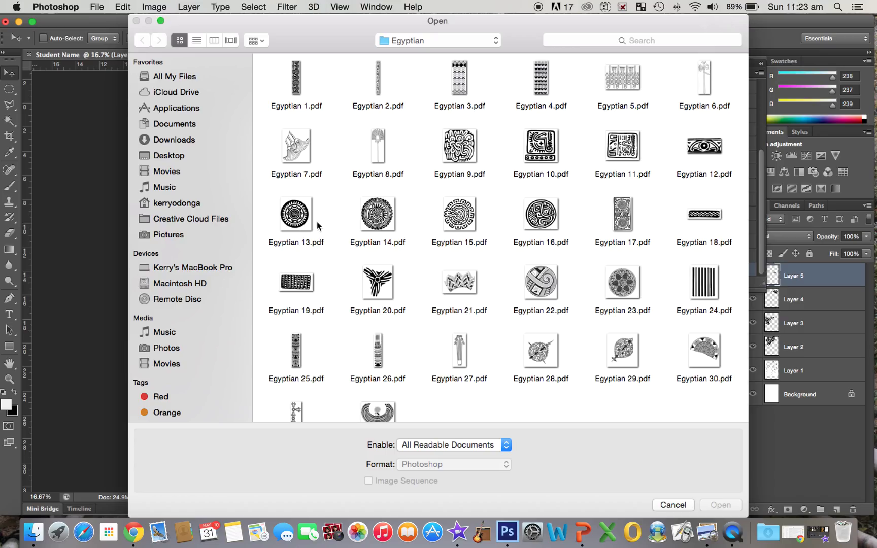
{"action": "double_click", "coordinate": [301, 222]}
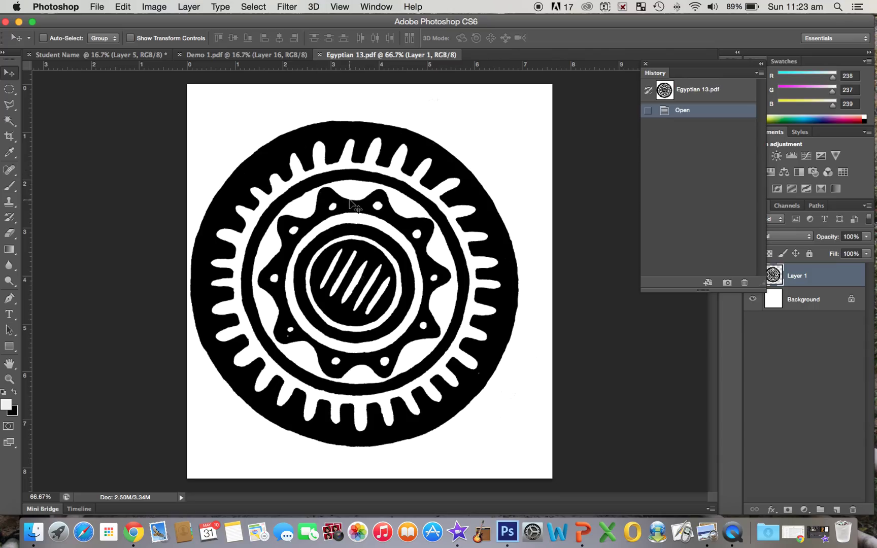
- Select the white around the round ornament with the Magic Wand at tolerance 32, extend it to similar areas and invert the selection
{"action": "left_click", "coordinate": [9, 121]}
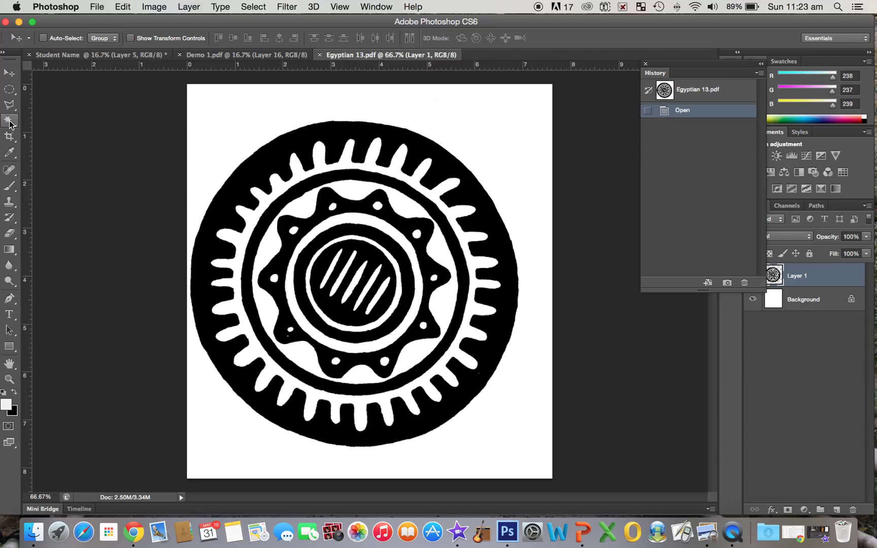
{"action": "left_click", "coordinate": [234, 113]}
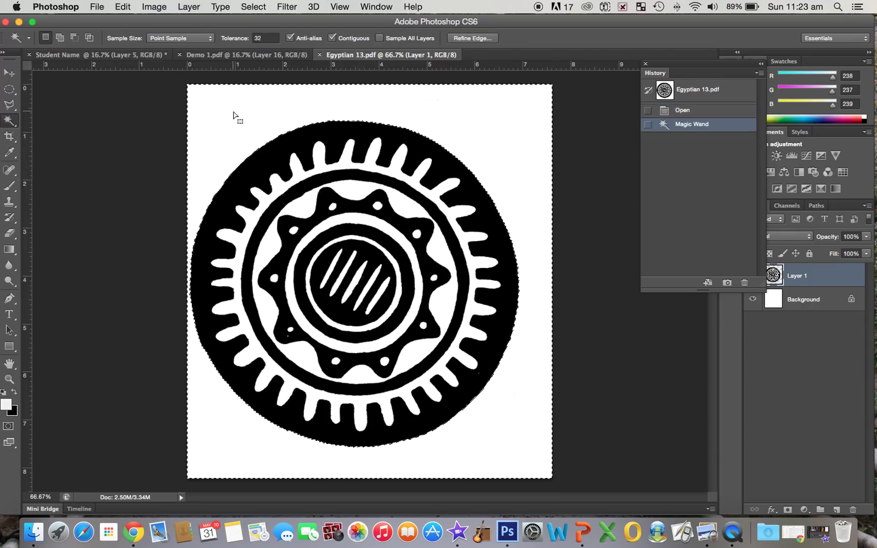
{"action": "left_click", "coordinate": [256, 7]}
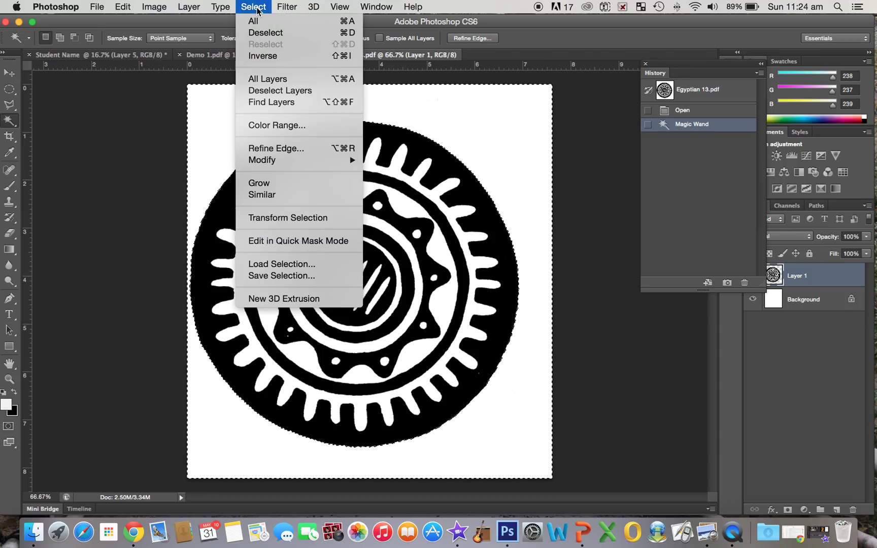
{"action": "left_click", "coordinate": [260, 195]}
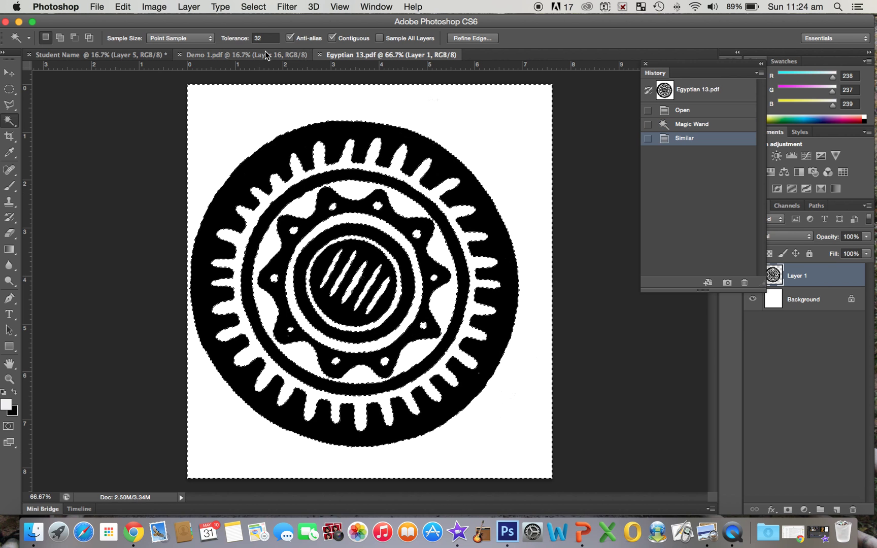
{"action": "left_click", "coordinate": [262, 11]}
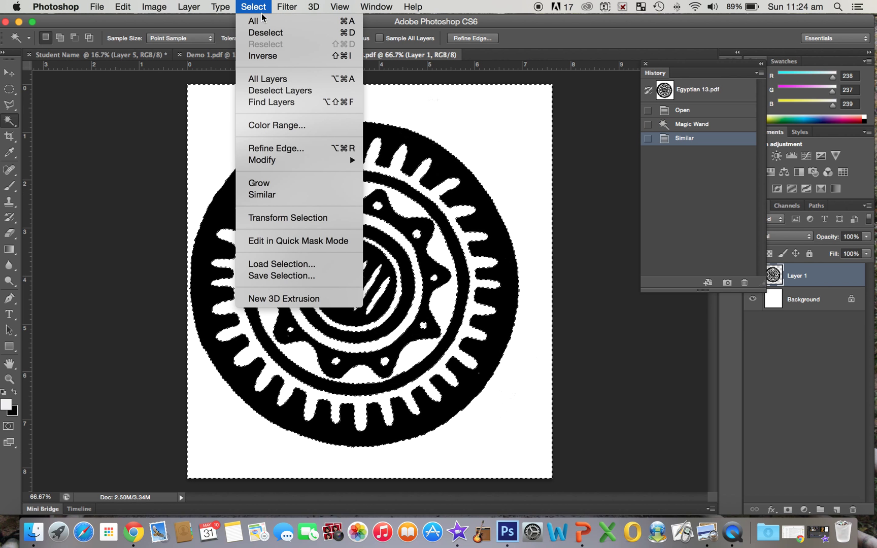
{"action": "left_click", "coordinate": [261, 57]}
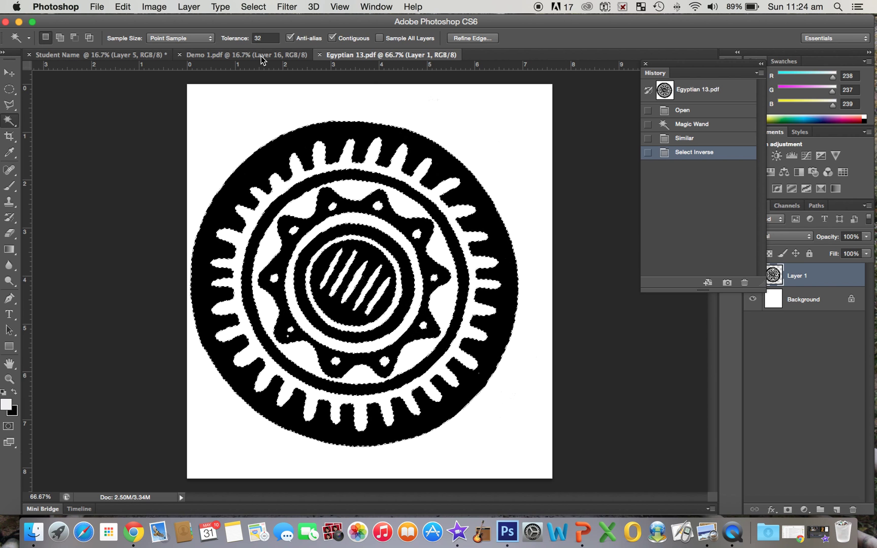
- Copy the selected round ornament into the Student Name document and move it over the existing eye ornament
{"action": "left_click", "coordinate": [127, 8]}
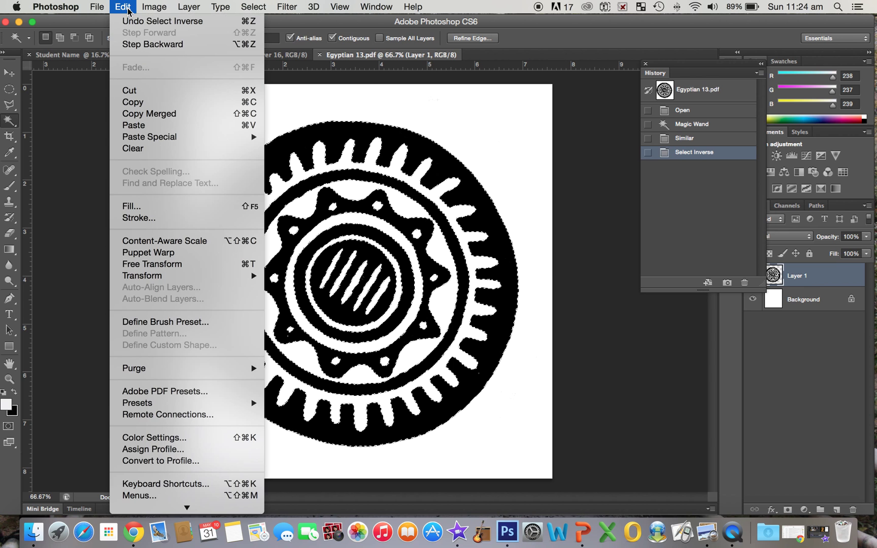
{"action": "left_click", "coordinate": [136, 102]}
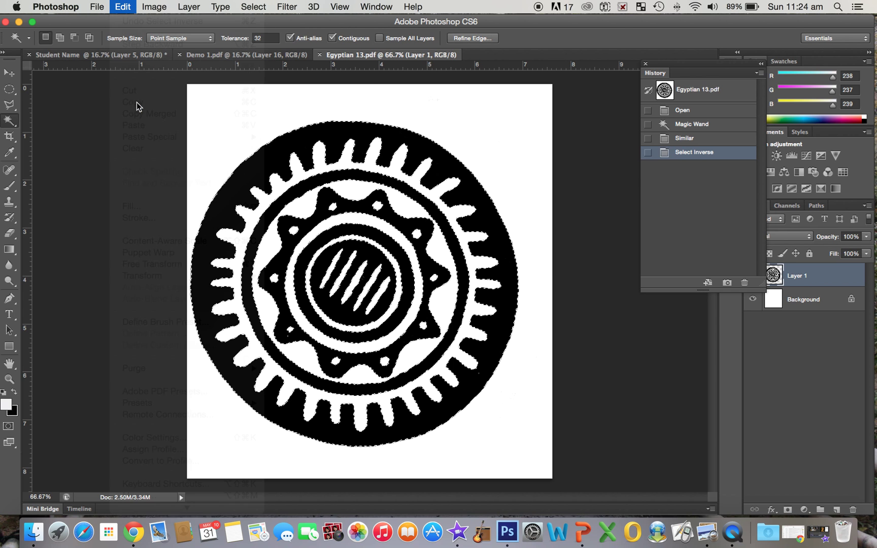
{"action": "left_click", "coordinate": [99, 56]}
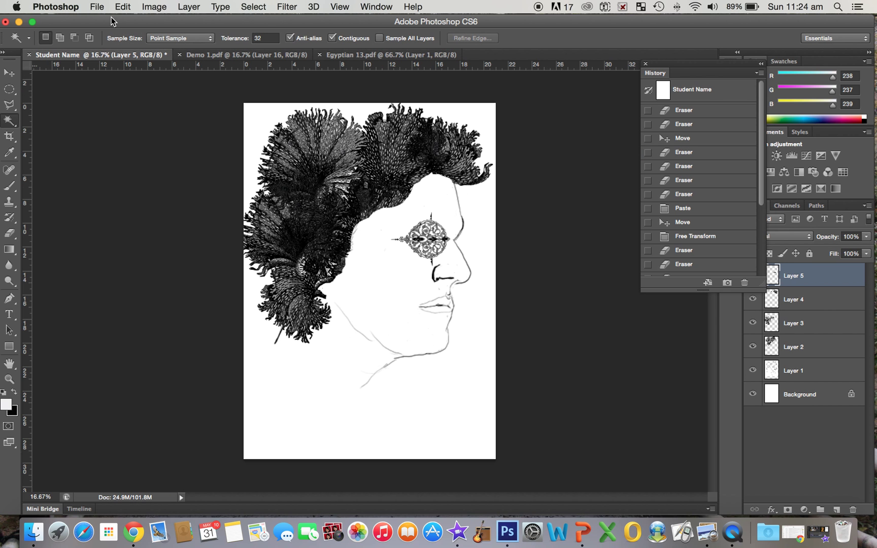
{"action": "left_click", "coordinate": [124, 9]}
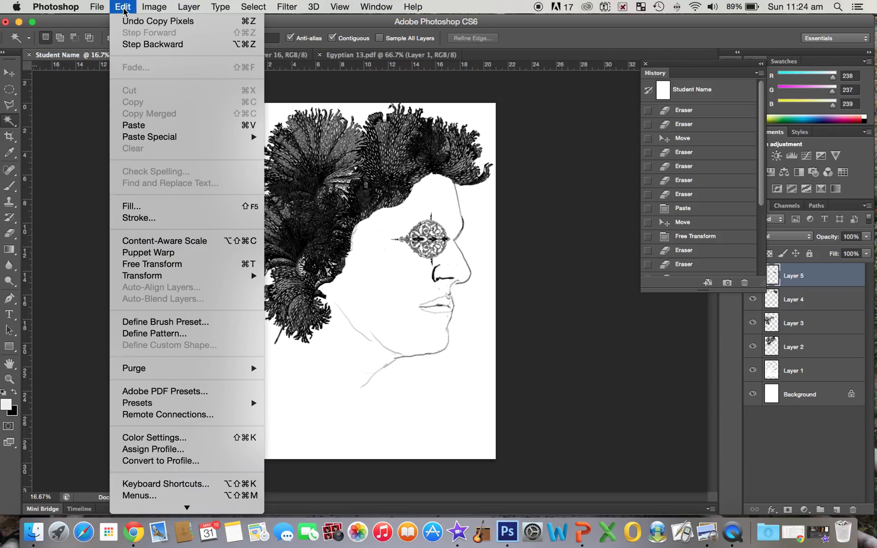
{"action": "left_click", "coordinate": [133, 125]}
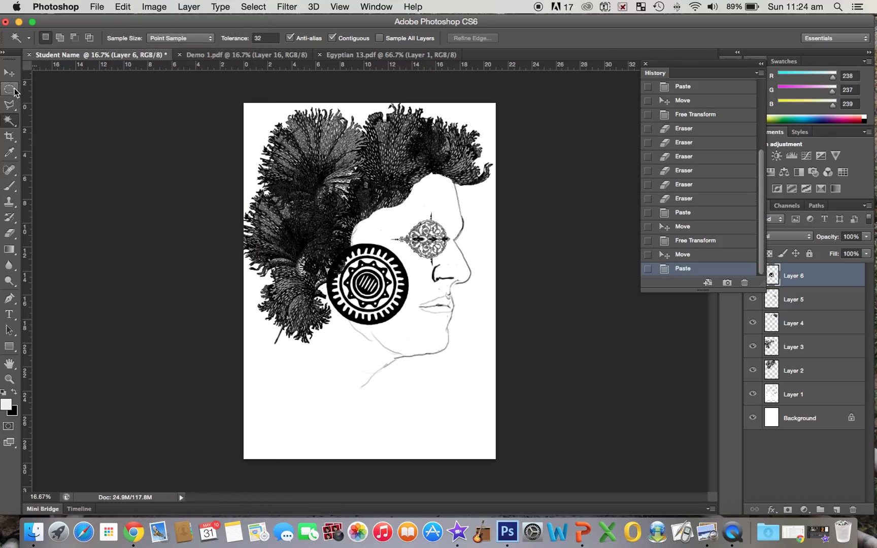
{"action": "left_click", "coordinate": [9, 72]}
{"action": "left_click_drag", "start_coordinate": [374, 289], "coordinate": [423, 256]}
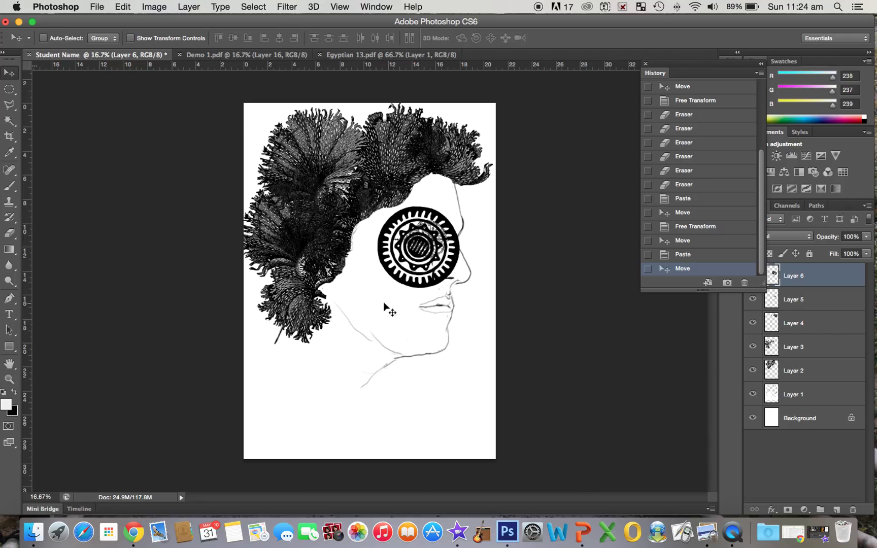
- Free Transform the Layer 6 round ornament to about 69% scale, keeping it over the eye
{"action": "left_click", "coordinate": [124, 7]}
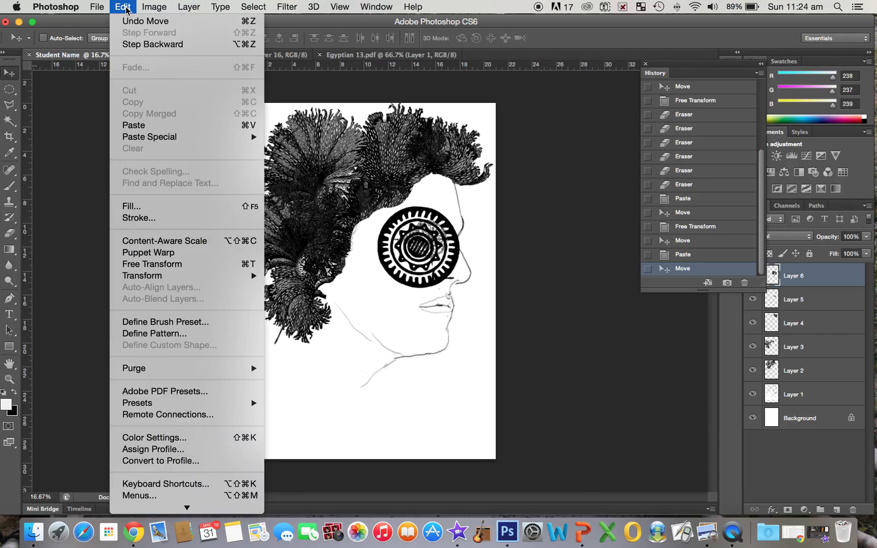
{"action": "left_click", "coordinate": [148, 263]}
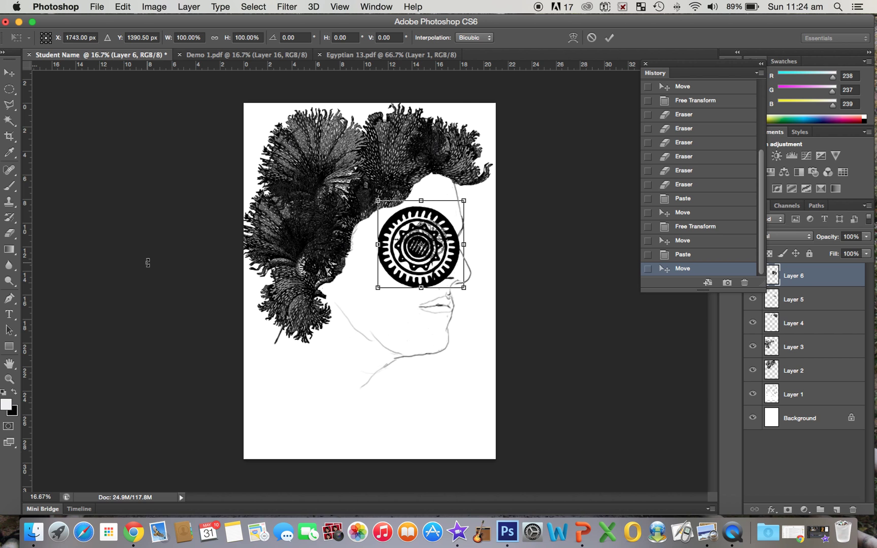
{"action": "left_click_drag", "start_coordinate": [375, 290], "coordinate": [420, 249]}
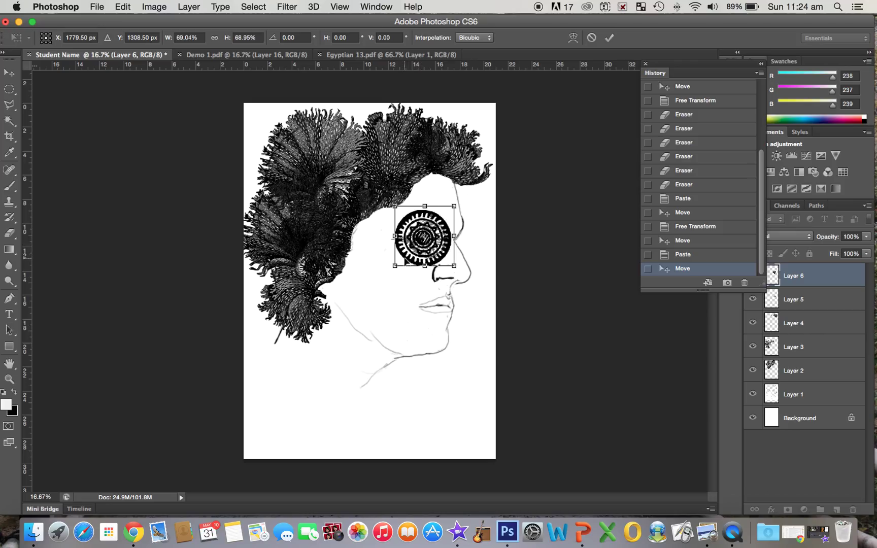
{"action": "key", "text": "Return"}
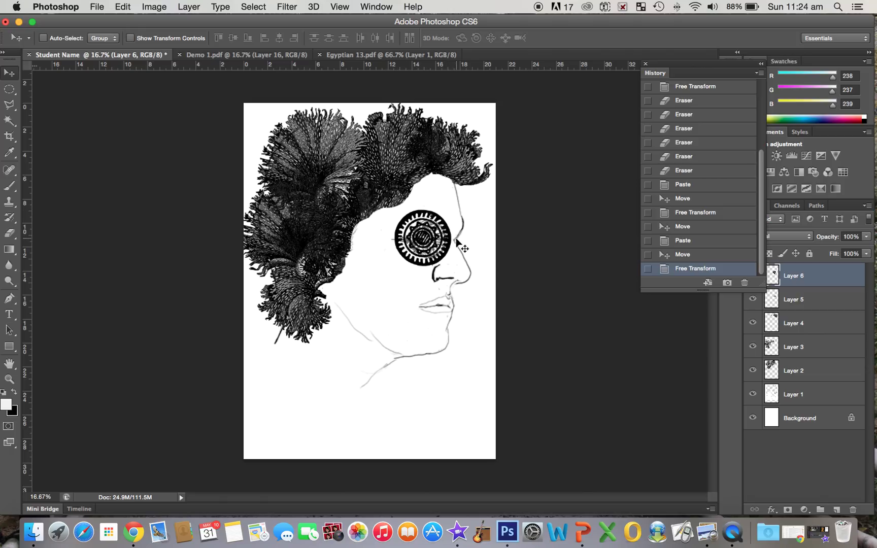
- Delete the lower half of the Layer 6 round ornament using a rectangular marquee selection, and deselect
{"action": "left_click", "coordinate": [10, 89]}
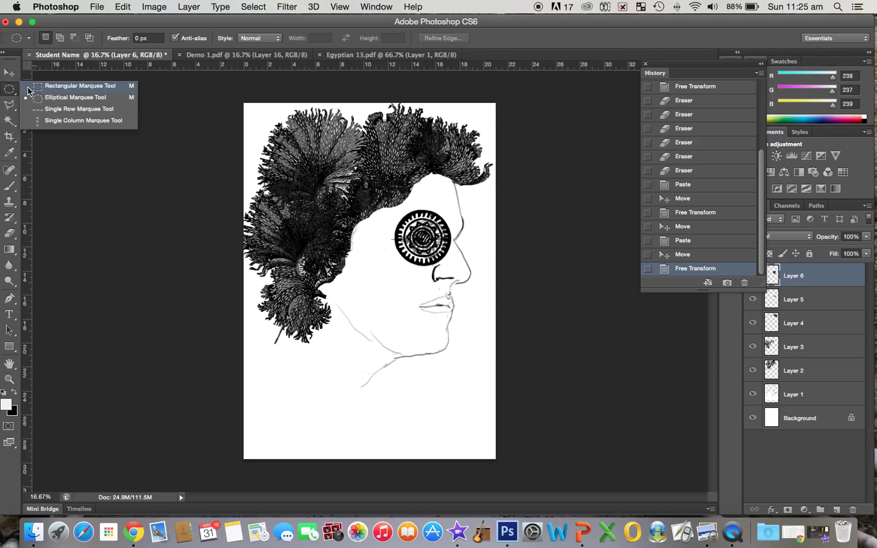
{"action": "left_click", "coordinate": [58, 89]}
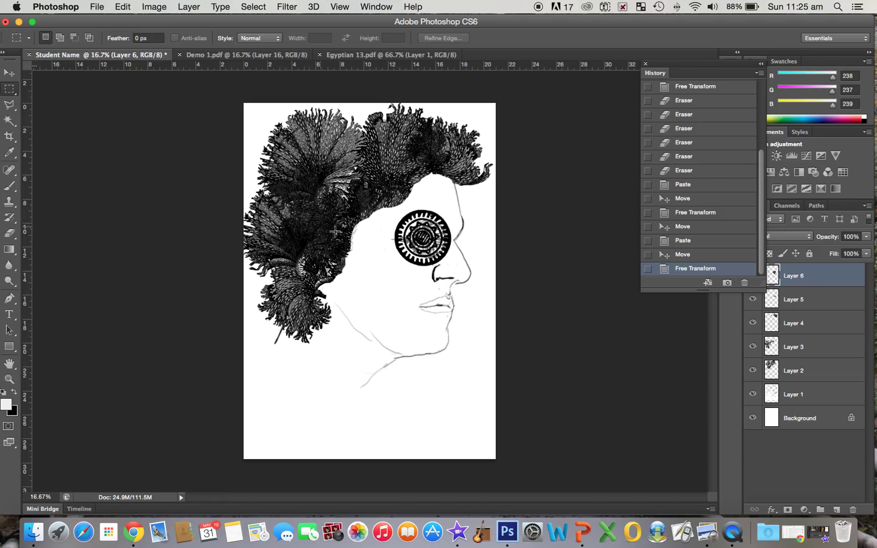
{"action": "left_click_drag", "start_coordinate": [379, 239], "coordinate": [468, 275]}
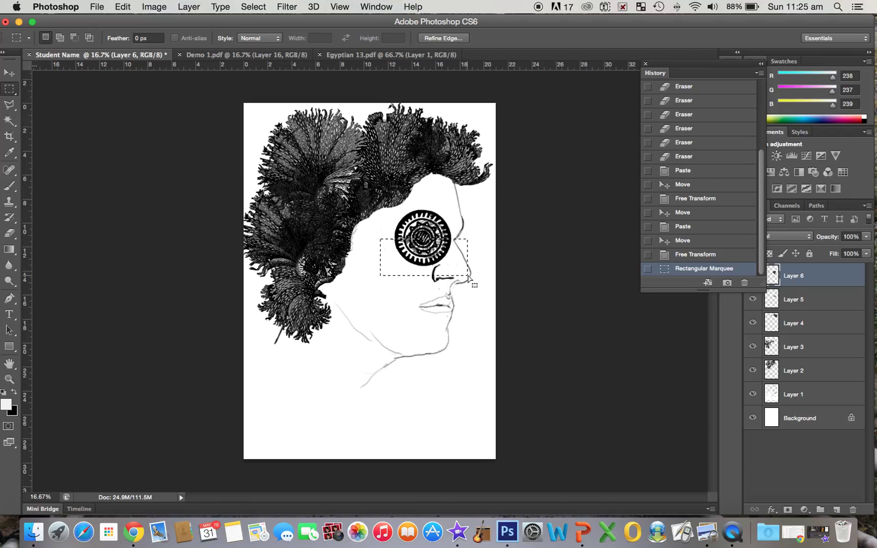
{"action": "key", "text": "Delete"}
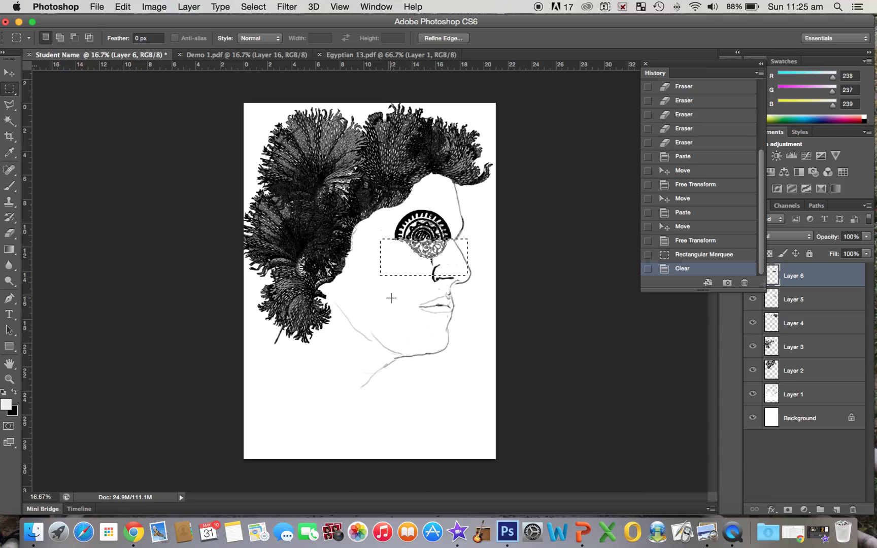
{"action": "key", "text": "super+d"}
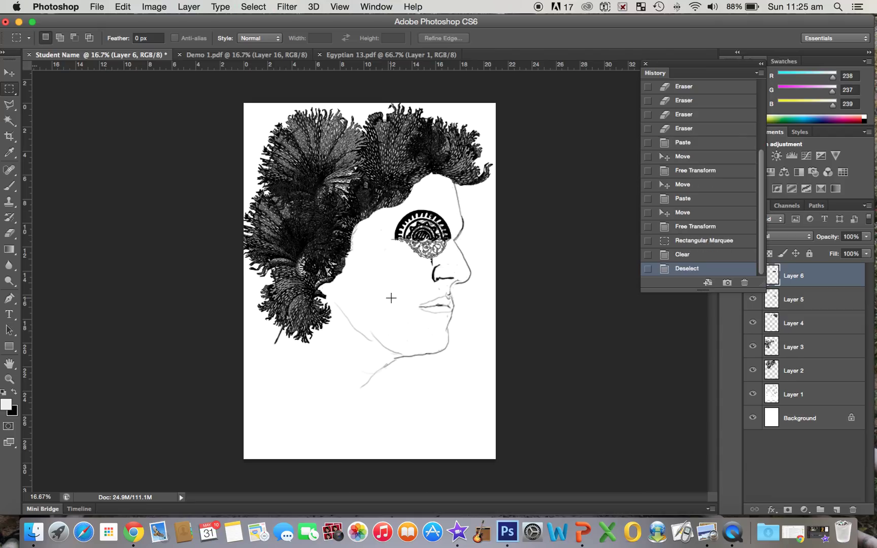
- Nudge the half-round ornament into line with the eye and erase its centre with the 142 px Eraser
{"action": "left_click", "coordinate": [9, 72]}
{"action": "left_click_drag", "start_coordinate": [435, 235], "coordinate": [434, 229]}
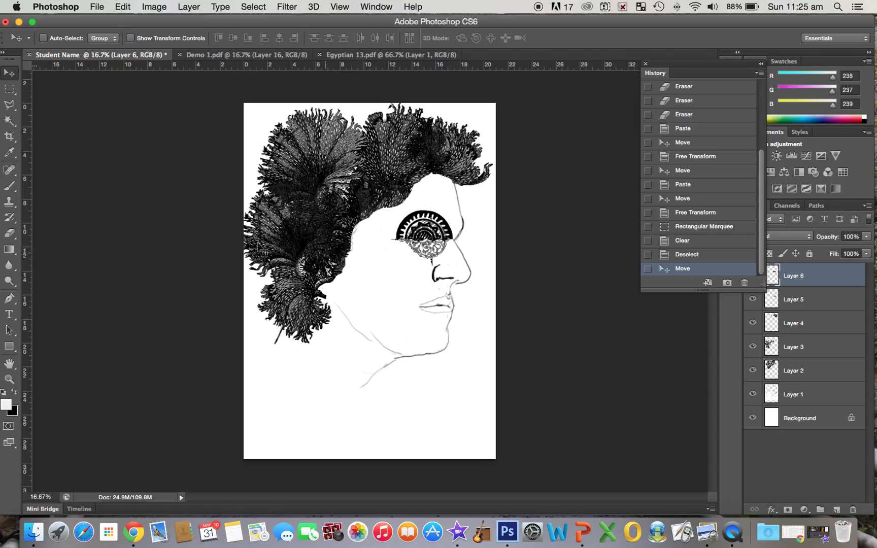
{"action": "left_click", "coordinate": [10, 234]}
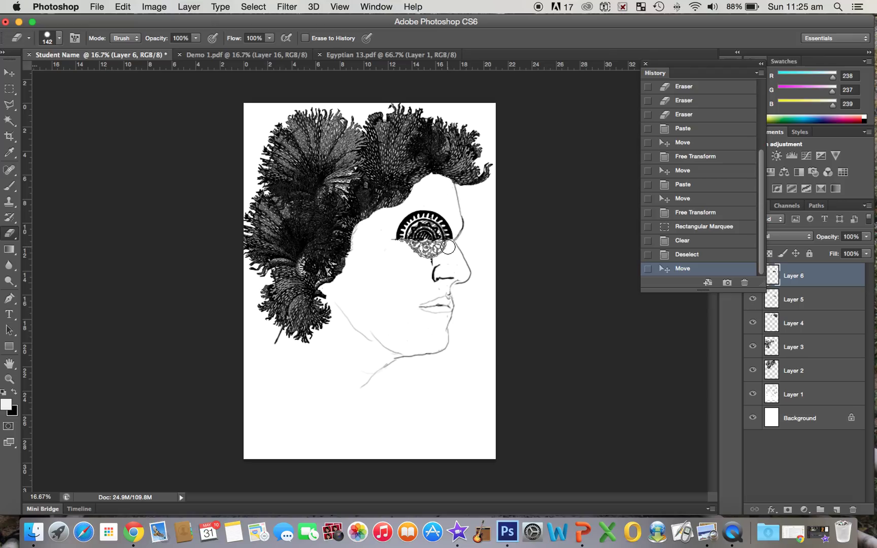
{"action": "mouse_move", "coordinate": [448, 247]}
{"action": "left_mouse_down"}
{"action": "mouse_move", "coordinate": [427, 238]}
{"action": "mouse_move", "coordinate": [401, 247]}
{"action": "mouse_move", "coordinate": [440, 251]}
{"action": "left_mouse_up"}
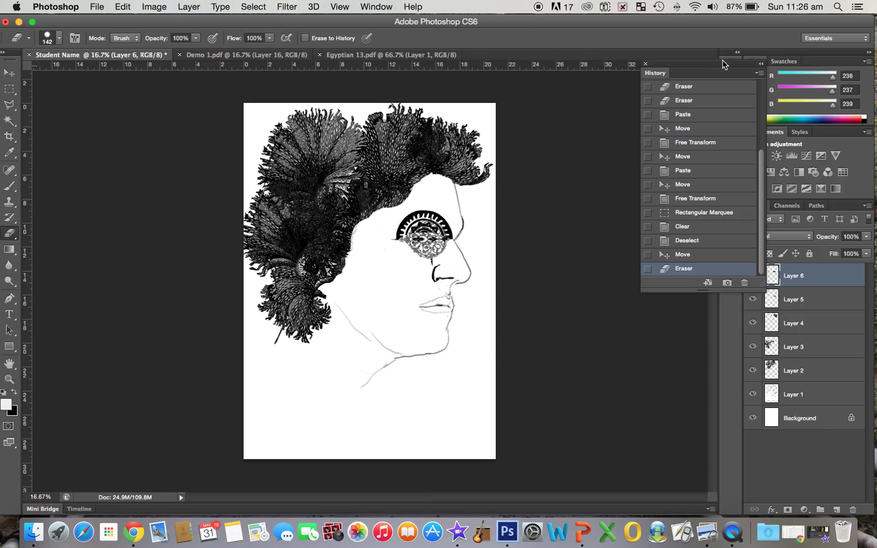
- Move the History panel clear of the layer list and toggle Layer 6 and Layer 5 off and on to compare the eye ornaments
{"action": "left_click_drag", "start_coordinate": [722, 64], "coordinate": [688, 63]}
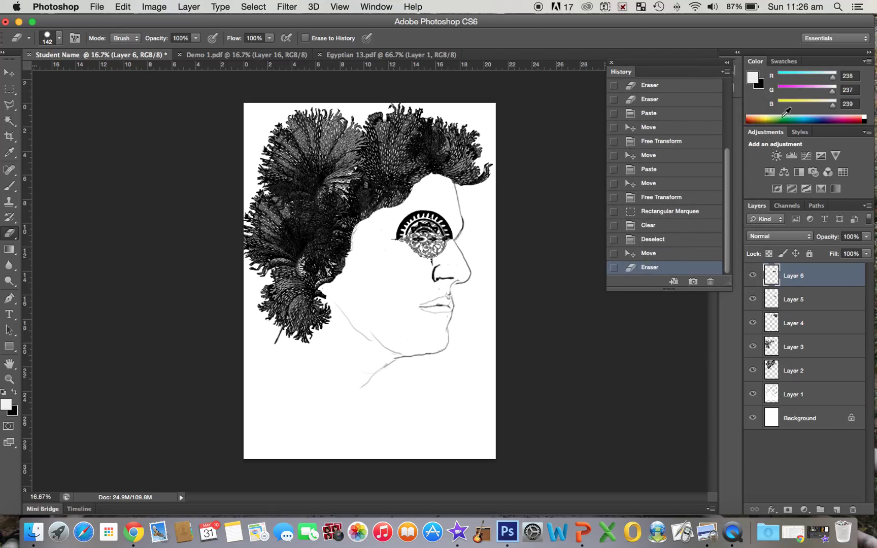
{"action": "left_click", "coordinate": [753, 276]}
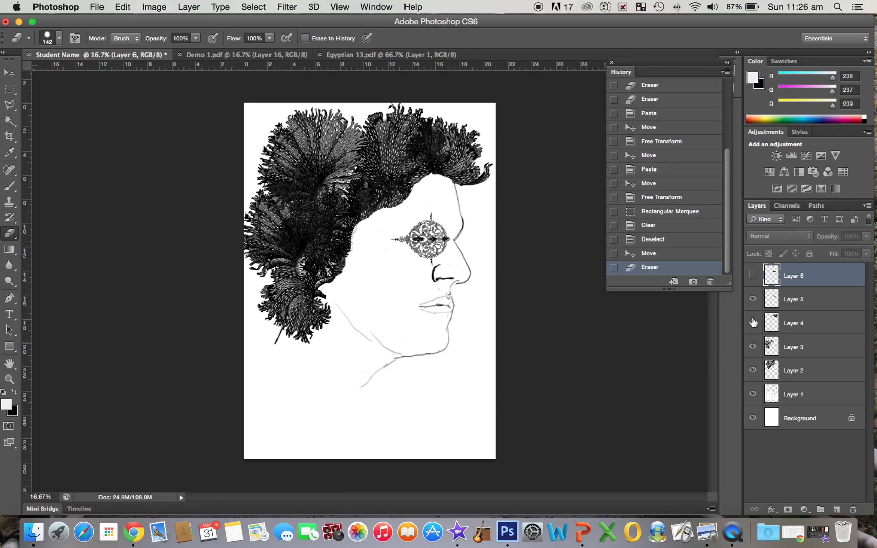
{"action": "left_click", "coordinate": [753, 277]}
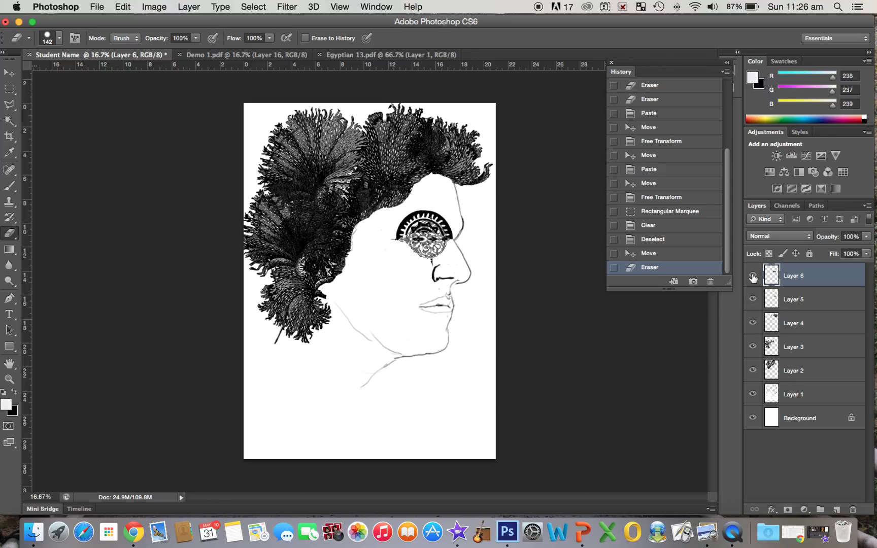
{"action": "left_click", "coordinate": [753, 276]}
{"action": "left_click", "coordinate": [753, 276]}
{"action": "left_click", "coordinate": [752, 300]}
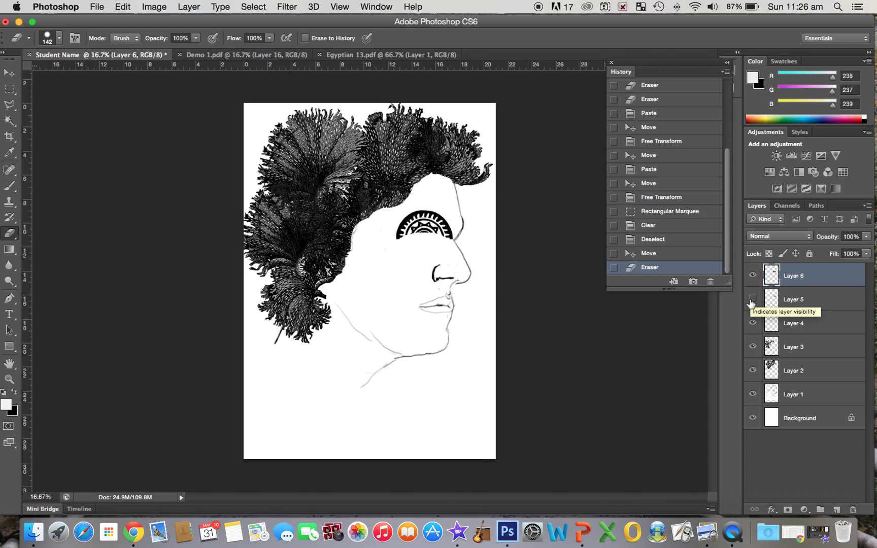
{"action": "left_click", "coordinate": [753, 300]}
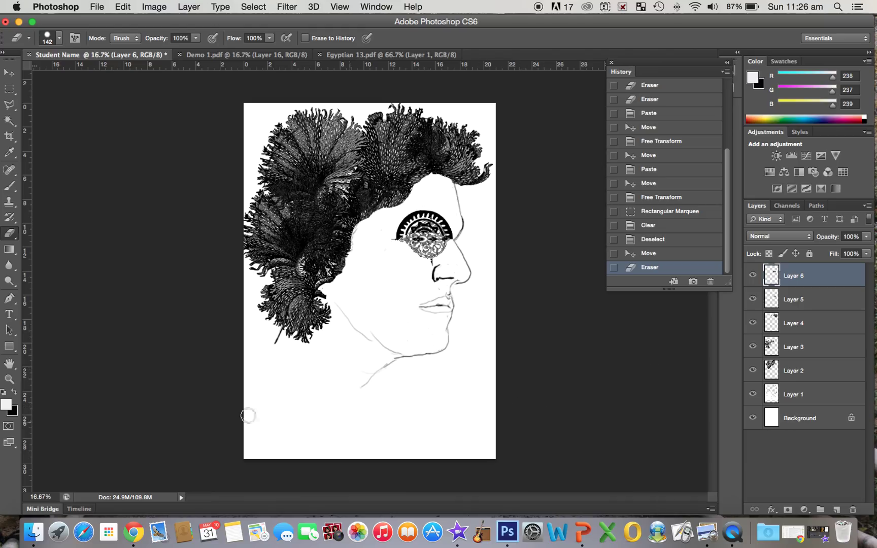
- Open Plant 5.pdf from the Plants folder within Archimboldo scans
{"action": "left_click", "coordinate": [9, 73]}
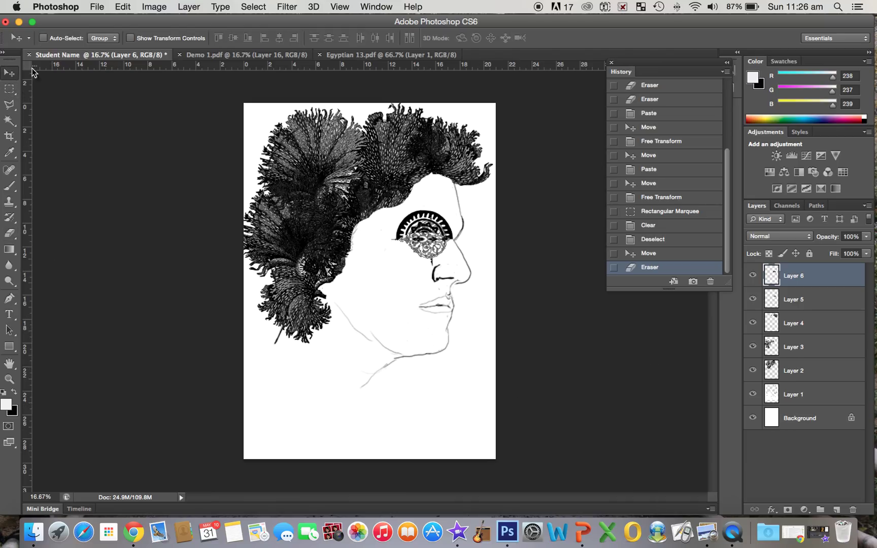
{"action": "left_click", "coordinate": [99, 8]}
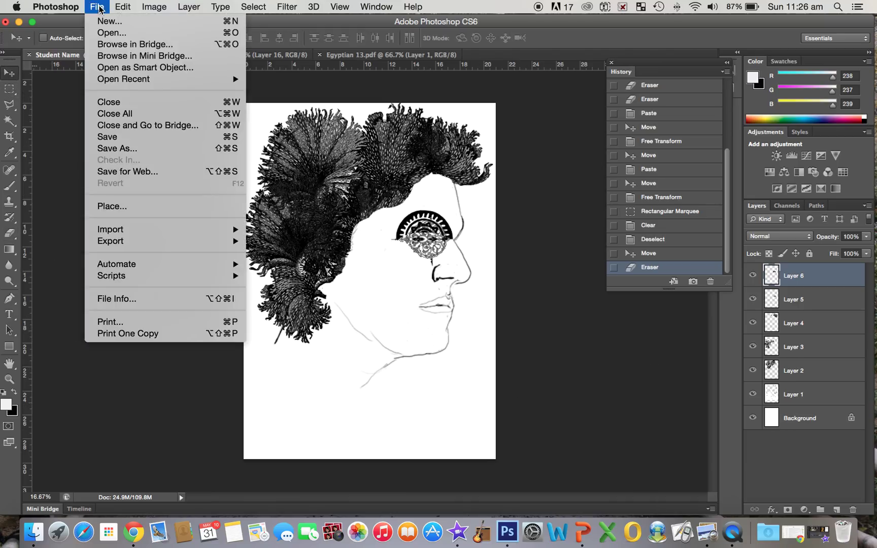
{"action": "left_click", "coordinate": [103, 33]}
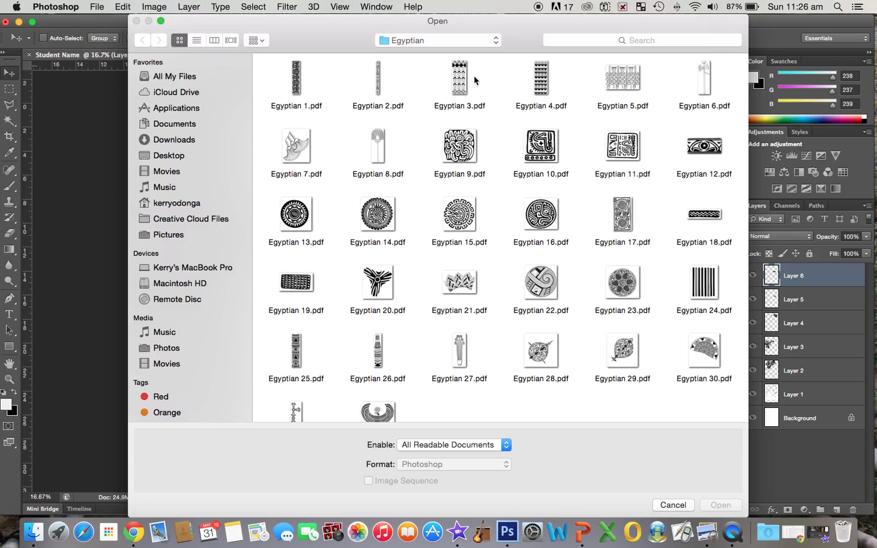
{"action": "left_click", "coordinate": [495, 45]}
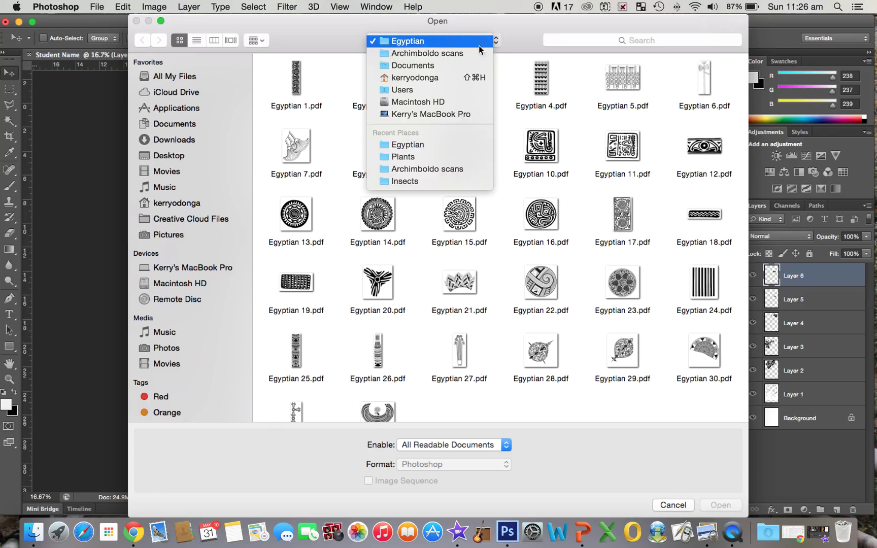
{"action": "left_click", "coordinate": [466, 54]}
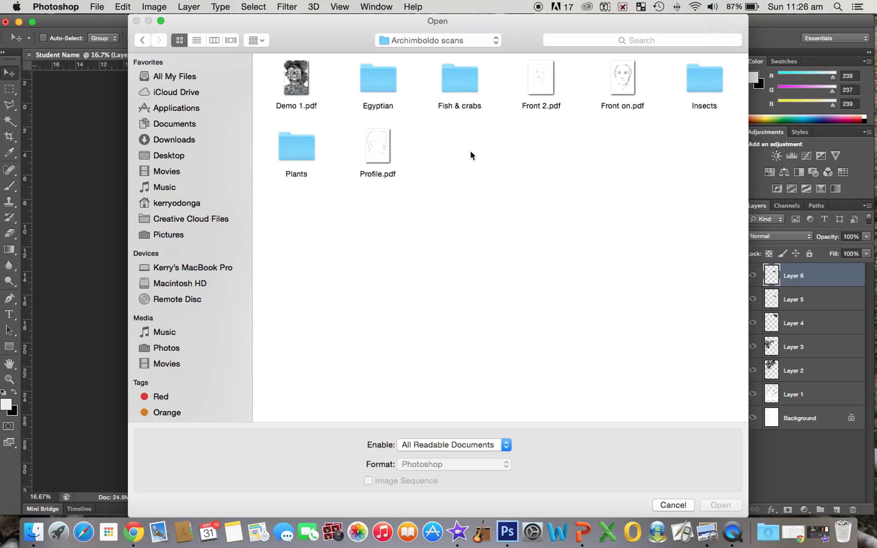
{"action": "left_click", "coordinate": [304, 149]}
{"action": "double_click", "coordinate": [305, 149]}
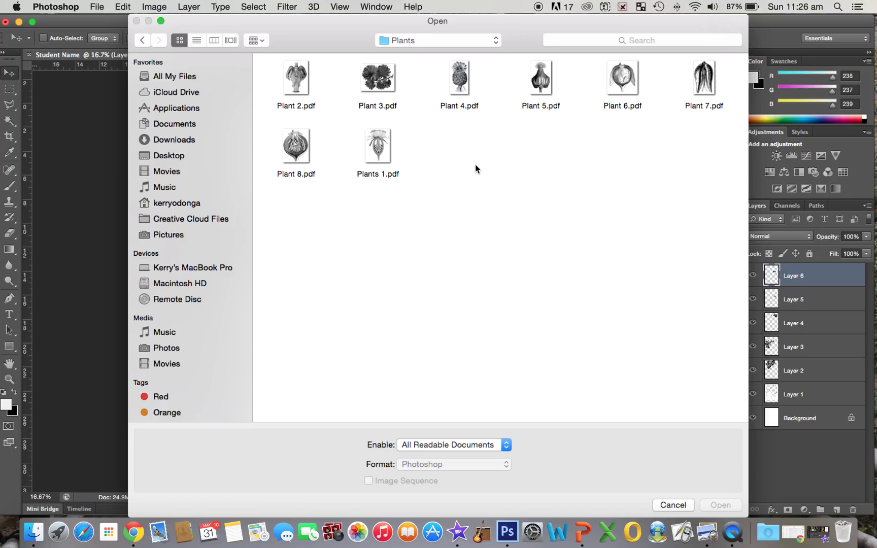
{"action": "double_click", "coordinate": [544, 85]}
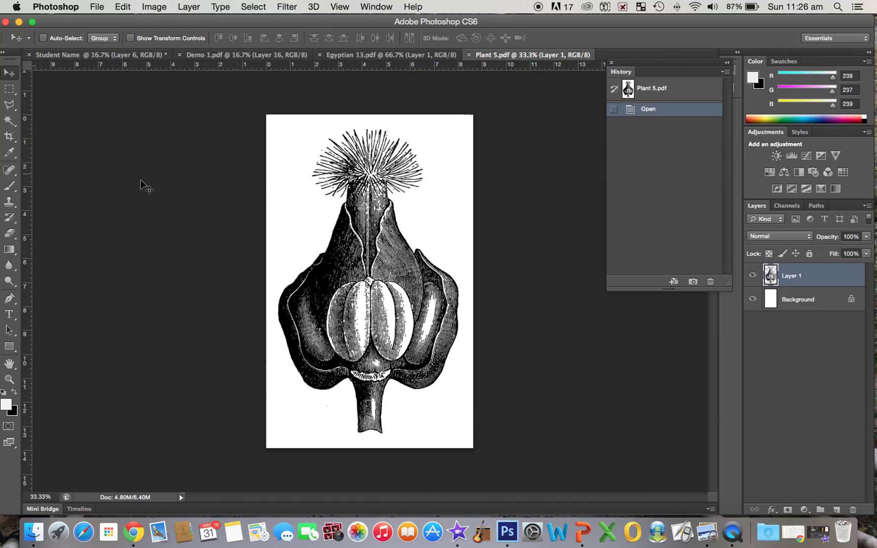
- Select the Plant 5 artwork by picking its white background with the Magic Wand, extending to similar areas and inverting, and copy it
{"action": "left_click", "coordinate": [9, 121]}
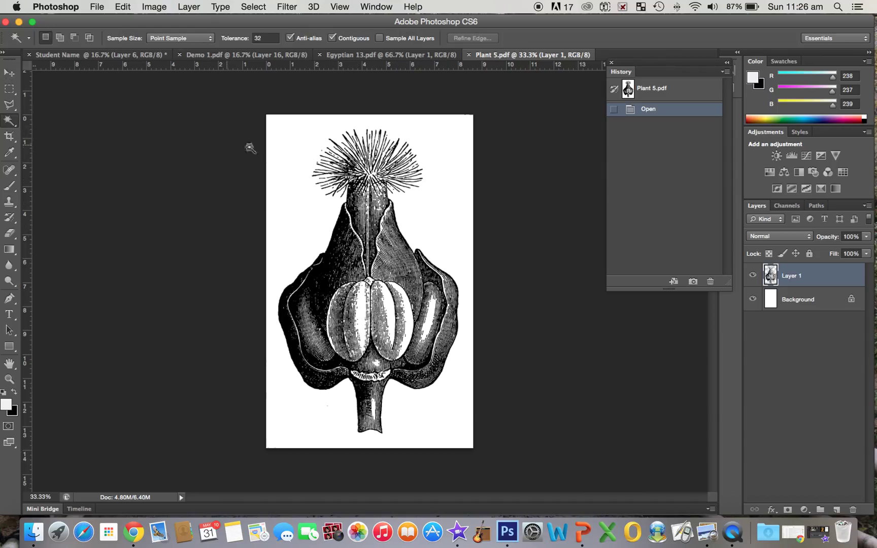
{"action": "left_click", "coordinate": [284, 152]}
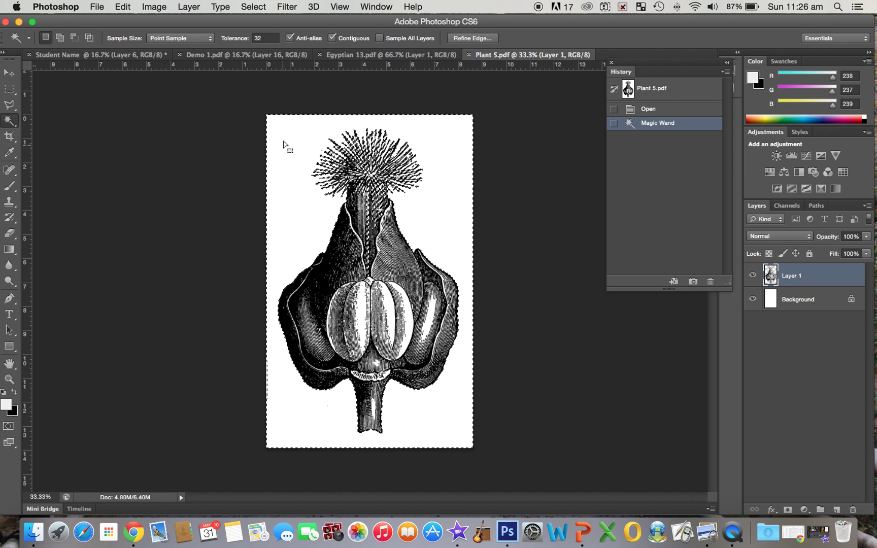
{"action": "left_click", "coordinate": [254, 6]}
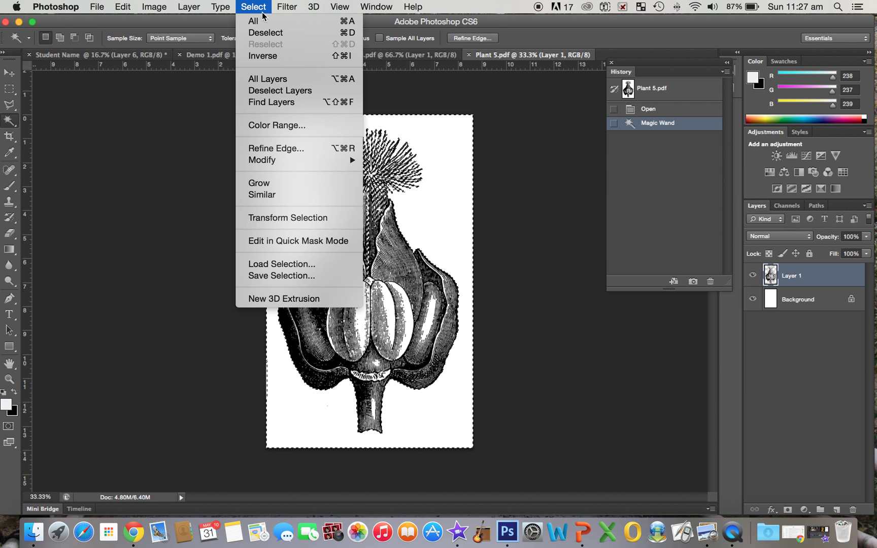
{"action": "left_click", "coordinate": [278, 195]}
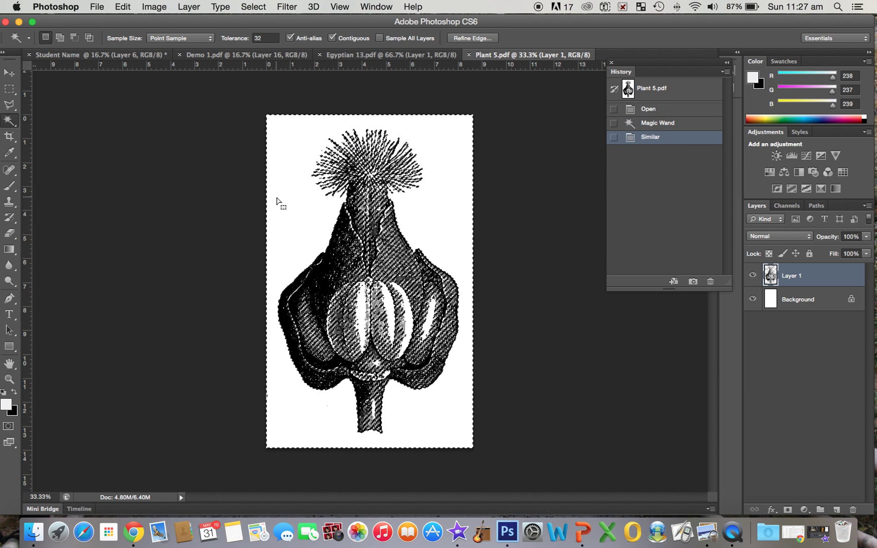
{"action": "left_click", "coordinate": [253, 8]}
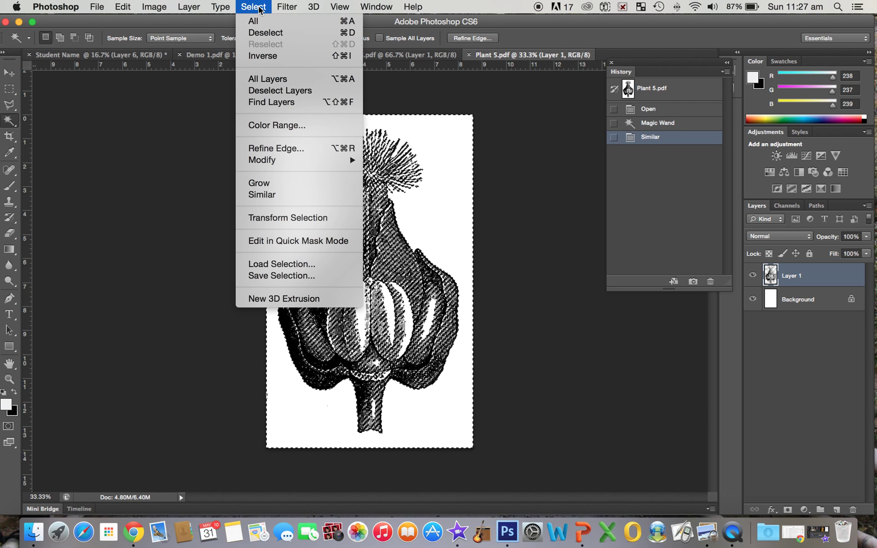
{"action": "left_click", "coordinate": [260, 56]}
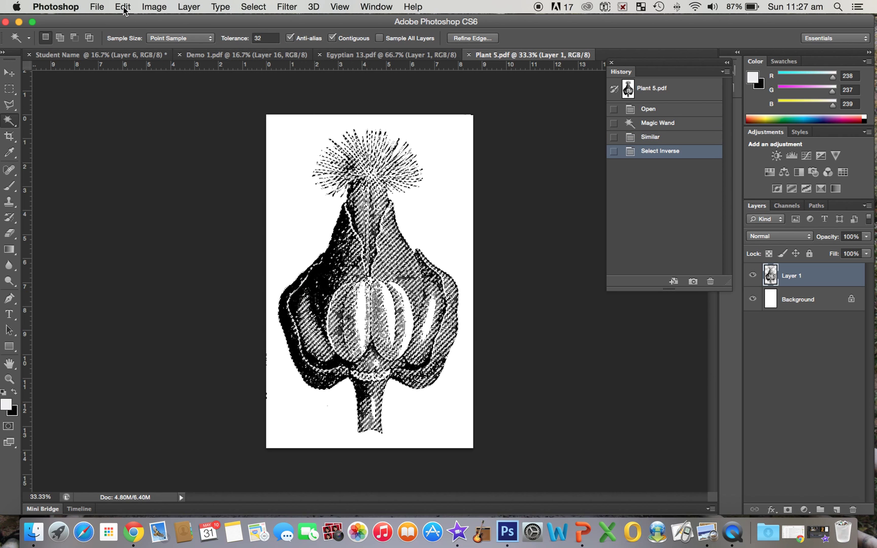
{"action": "left_click", "coordinate": [123, 7]}
{"action": "left_click", "coordinate": [129, 105]}
- Paste the plant cut-out into the Student Name portrait document and move it down over the chin and neck
{"action": "left_click", "coordinate": [92, 56]}
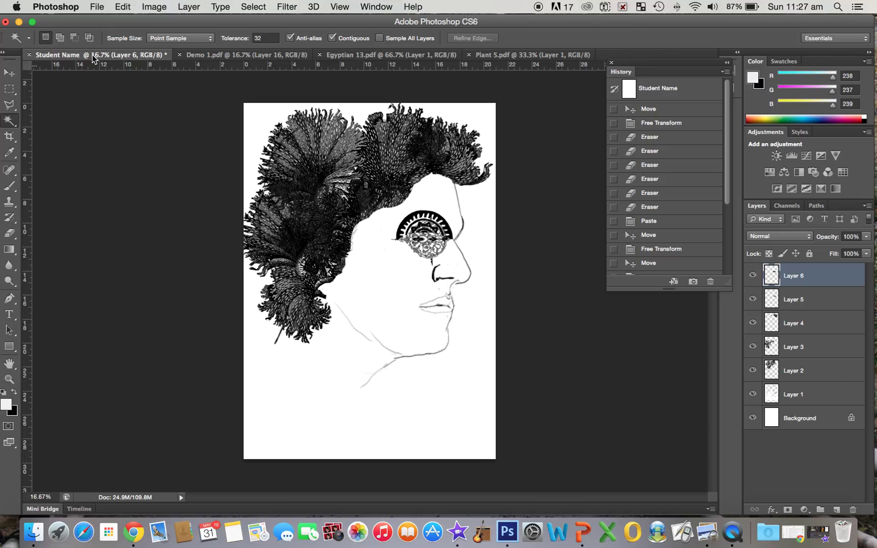
{"action": "left_click", "coordinate": [123, 7]}
{"action": "left_click", "coordinate": [127, 125]}
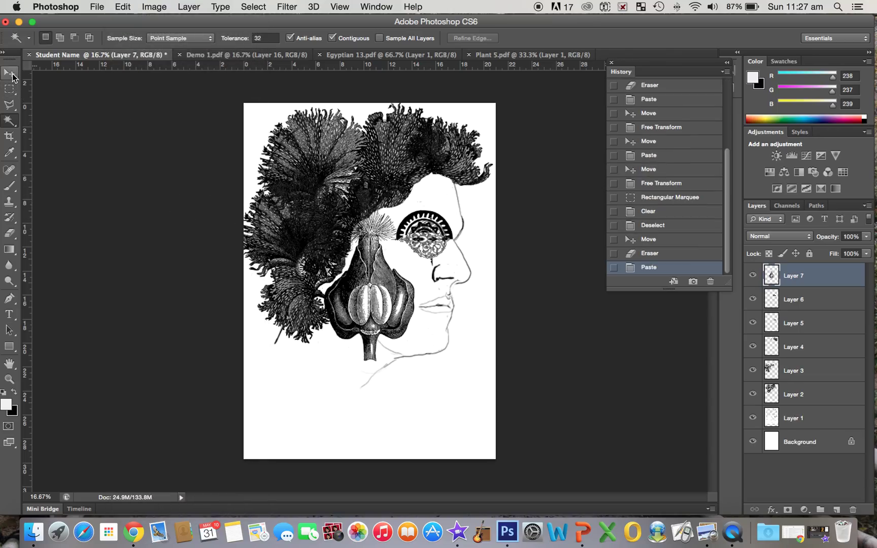
{"action": "left_click", "coordinate": [10, 74]}
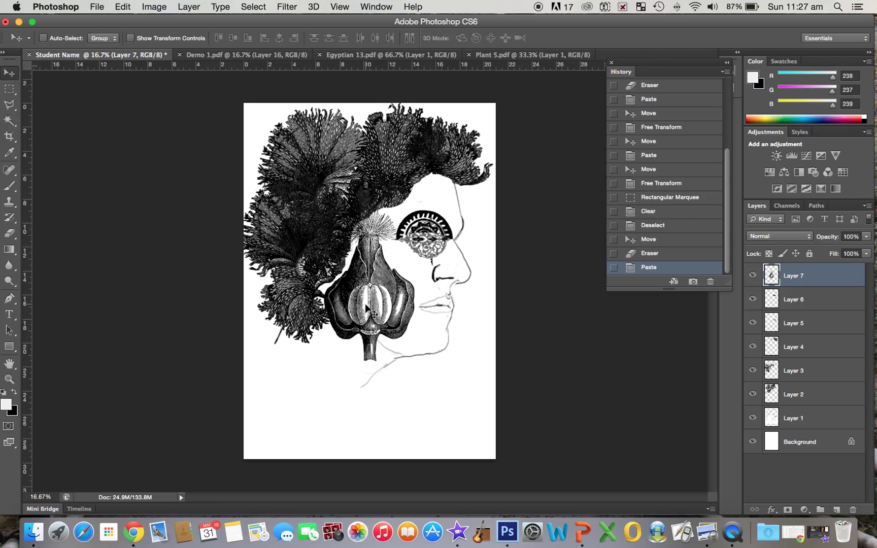
{"action": "left_click_drag", "start_coordinate": [375, 308], "coordinate": [408, 352]}
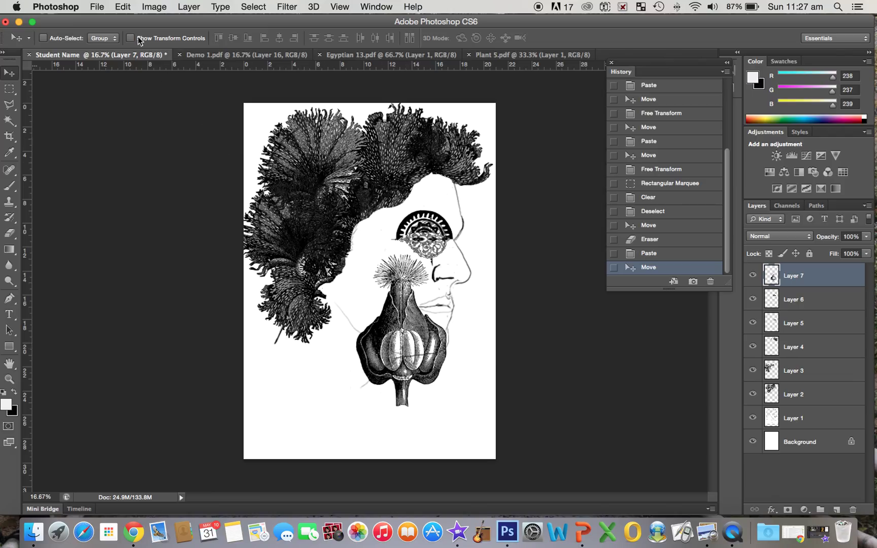
- Free Transform the pasted plant to about 55% scale with a rotation of about 138°, placing it along the nose of the profile
{"action": "left_click", "coordinate": [123, 7]}
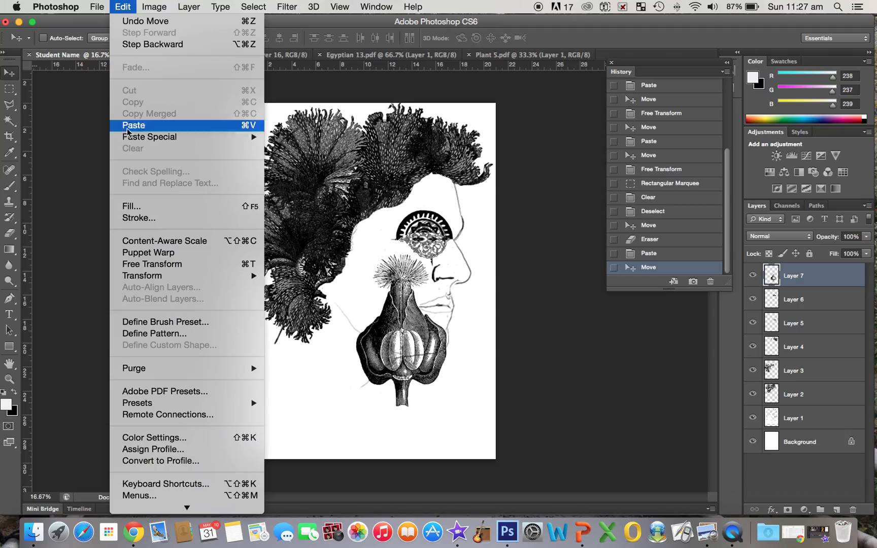
{"action": "left_click", "coordinate": [147, 264]}
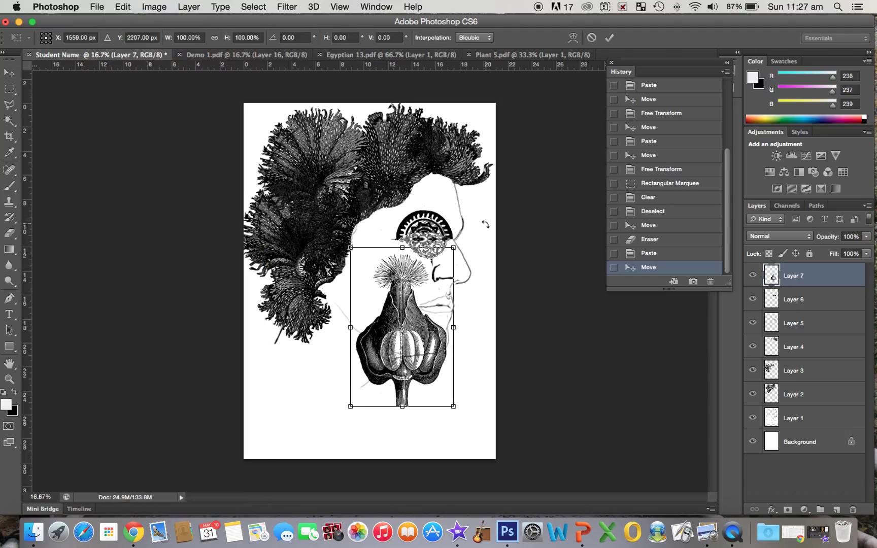
{"action": "left_click_drag", "start_coordinate": [470, 232], "coordinate": [408, 377]}
{"action": "left_click_drag", "start_coordinate": [413, 320], "coordinate": [454, 251]}
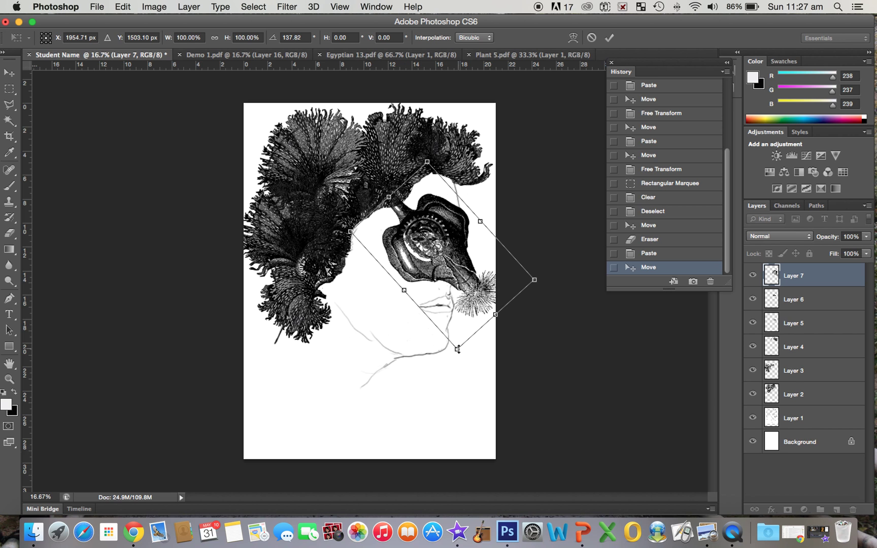
{"action": "left_click_drag", "start_coordinate": [457, 349], "coordinate": [451, 313]}
{"action": "left_click_drag", "start_coordinate": [427, 161], "coordinate": [434, 210]}
{"action": "left_click_drag", "start_coordinate": [440, 255], "coordinate": [452, 260]}
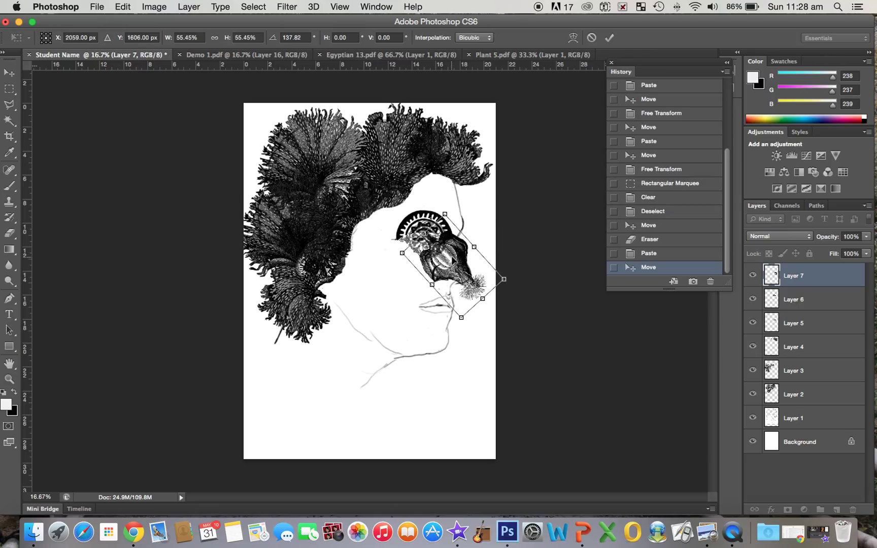
{"action": "key", "text": "Return"}
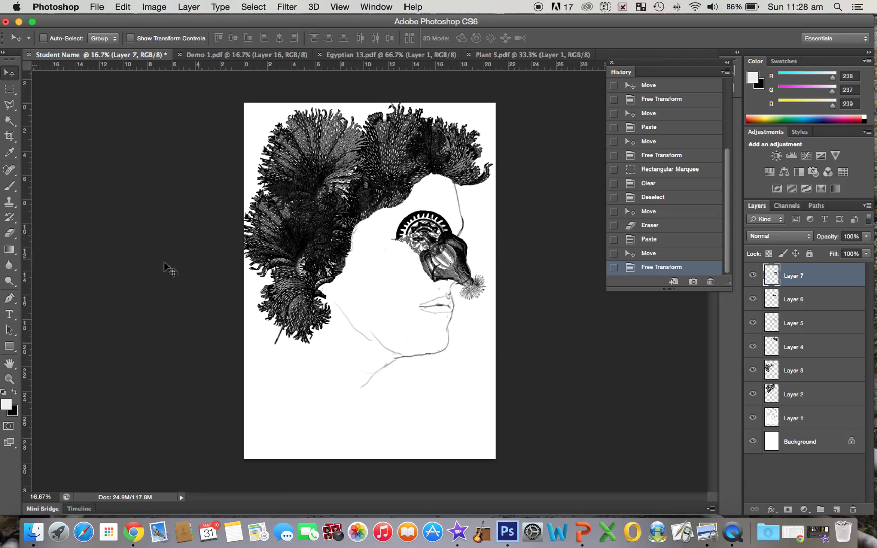
- Erase the stem end of the Layer 7 plant where it overlaps the eye ornaments, using the 142 px Eraser
{"action": "left_click", "coordinate": [9, 232]}
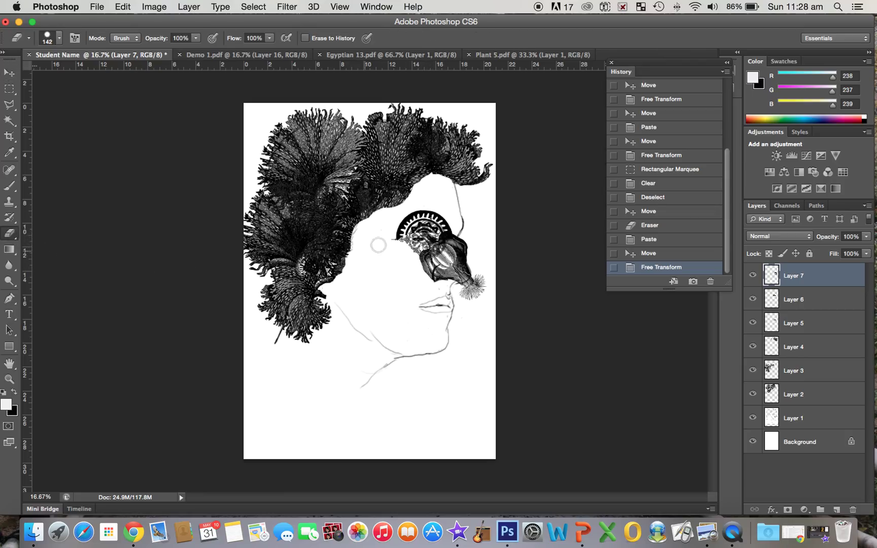
{"action": "mouse_move", "coordinate": [446, 227]}
{"action": "left_mouse_down"}
{"action": "mouse_move", "coordinate": [421, 244]}
{"action": "mouse_move", "coordinate": [446, 225]}
{"action": "mouse_move", "coordinate": [397, 246]}
{"action": "left_mouse_up"}
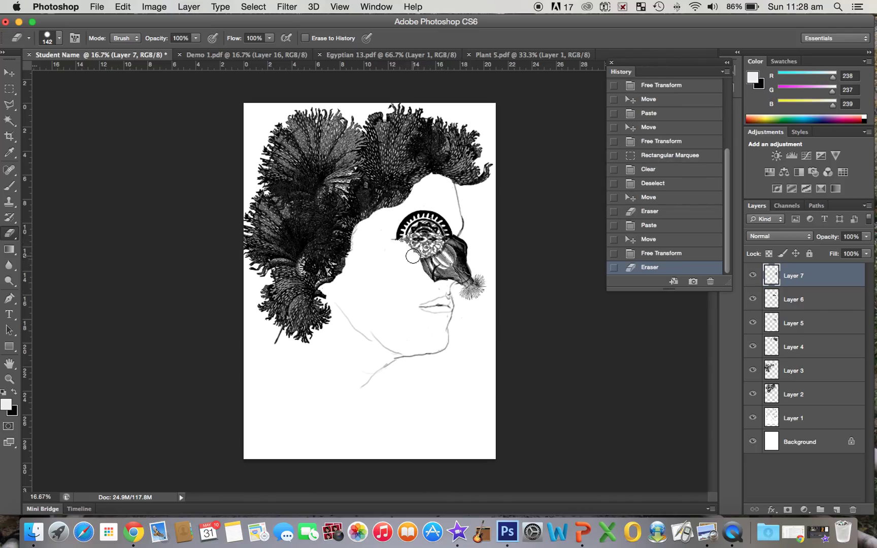
{"action": "left_click_drag", "start_coordinate": [415, 257], "coordinate": [415, 264]}
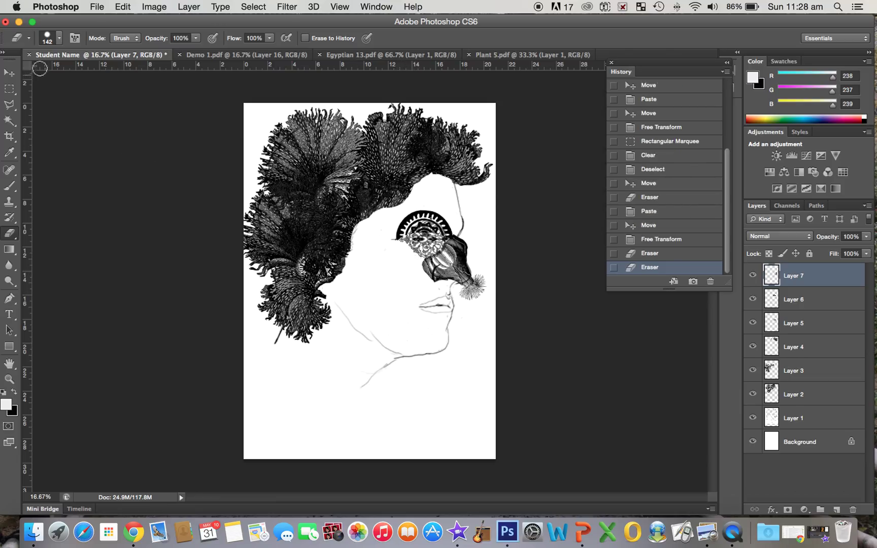
- Toggle the Layer 1 profile template off and on to check the collage without its guide lines
{"action": "left_click", "coordinate": [13, 73]}
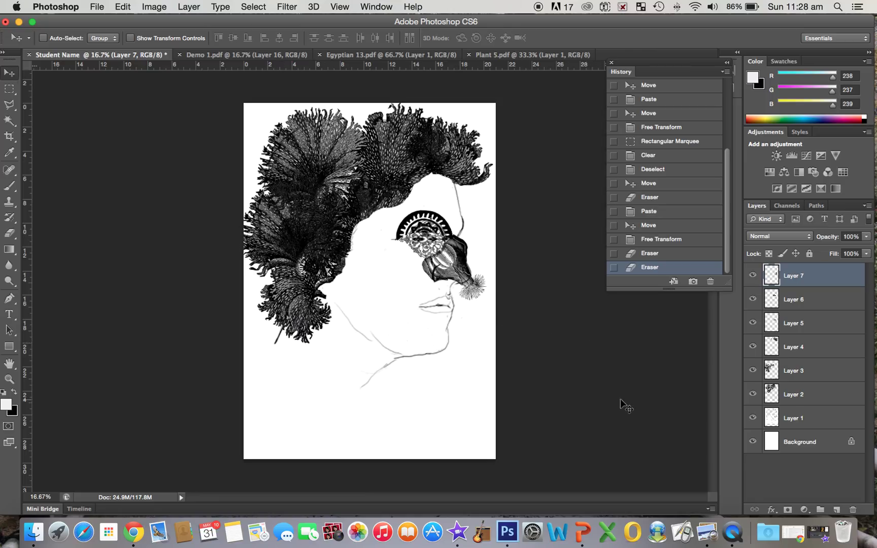
{"action": "left_click", "coordinate": [752, 418]}
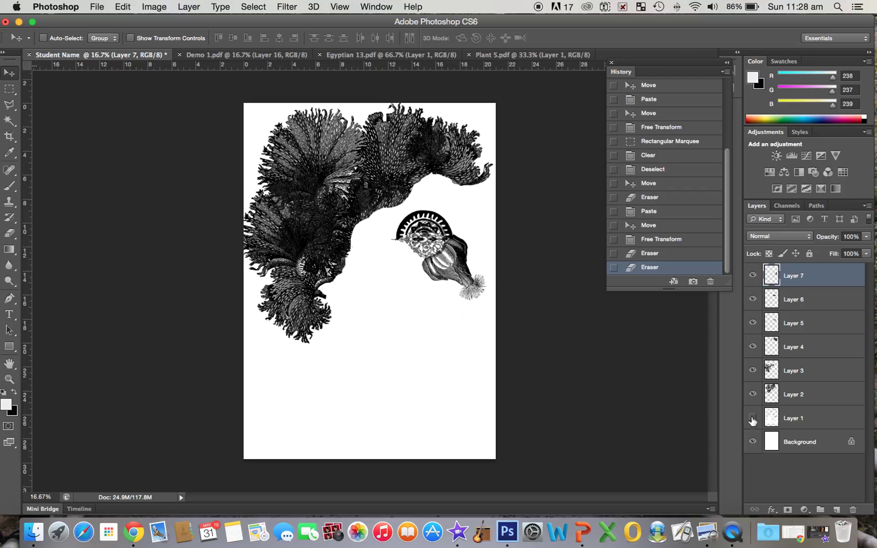
{"action": "left_click", "coordinate": [753, 418]}
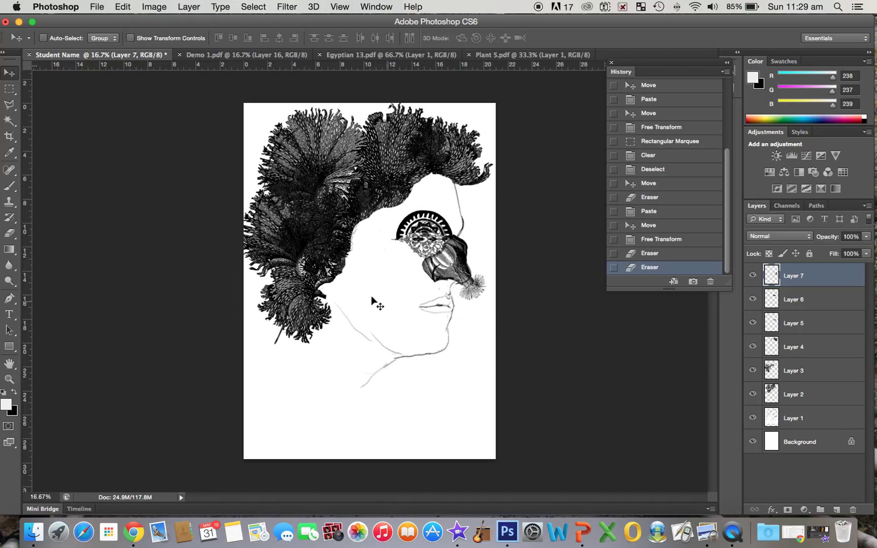
- Browse the Archimboldo scans subfolders and open Insect 1.pdf from the Insects folder
{"action": "left_click", "coordinate": [97, 7]}
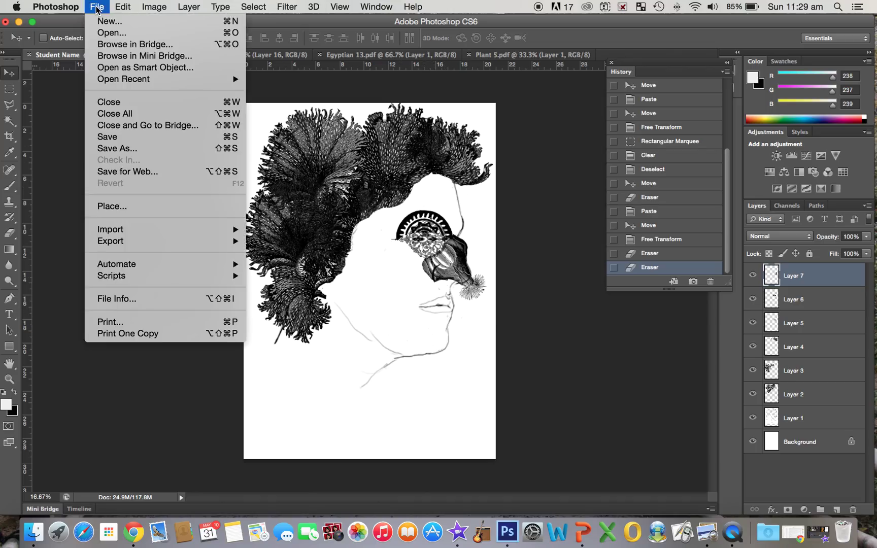
{"action": "left_click", "coordinate": [107, 32]}
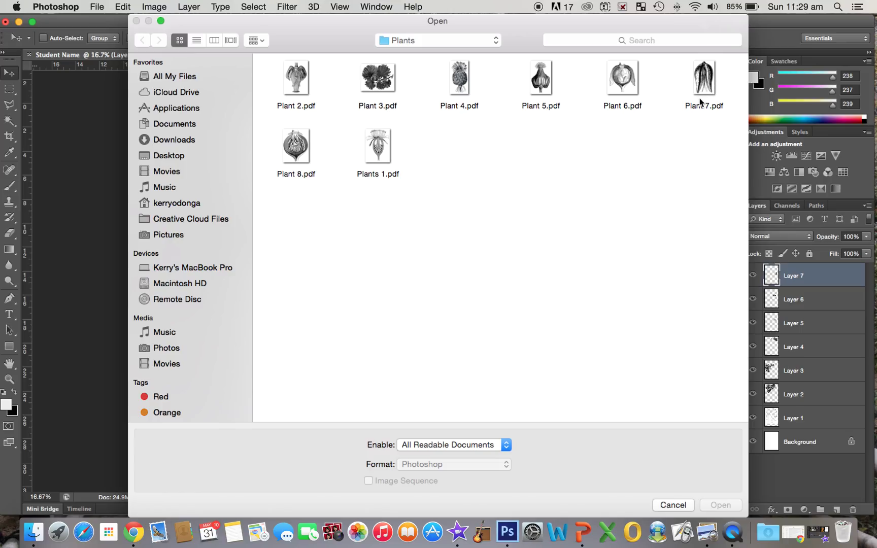
{"action": "left_click", "coordinate": [495, 41]}
{"action": "left_click", "coordinate": [488, 56]}
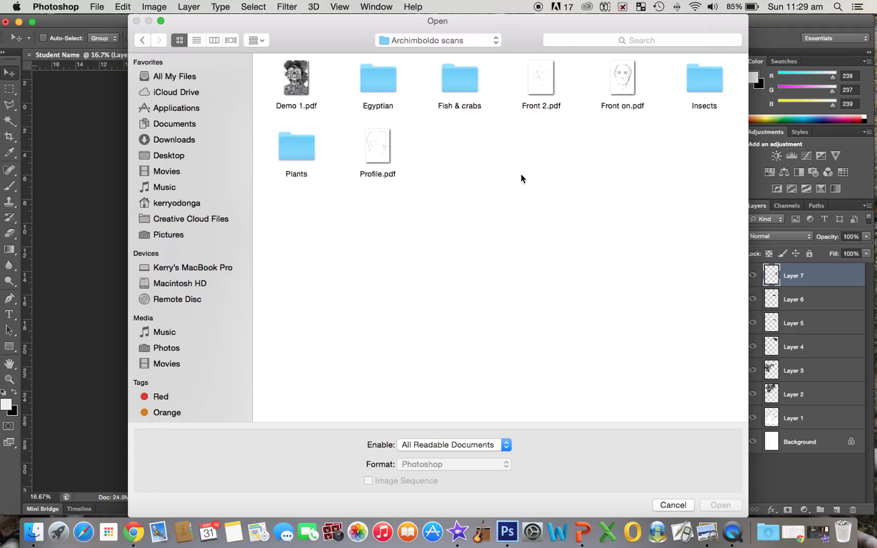
{"action": "double_click", "coordinate": [464, 81]}
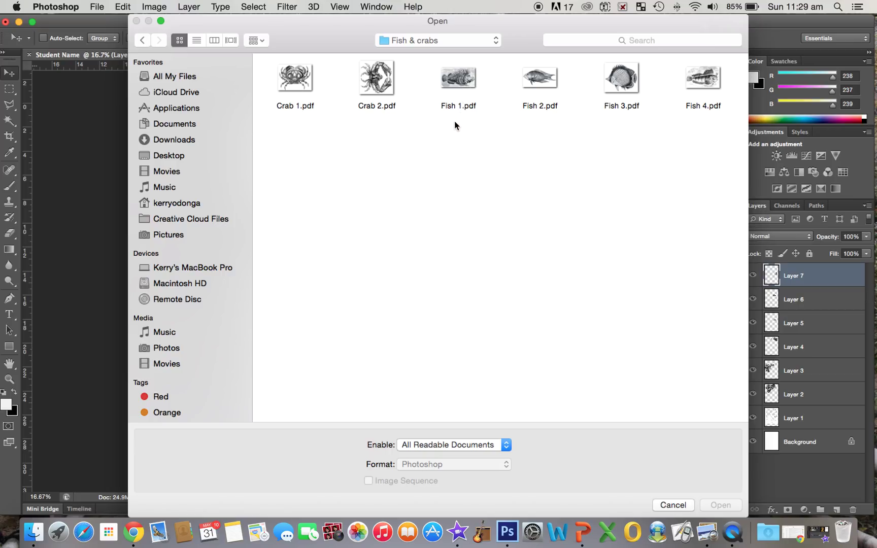
{"action": "left_click", "coordinate": [497, 45]}
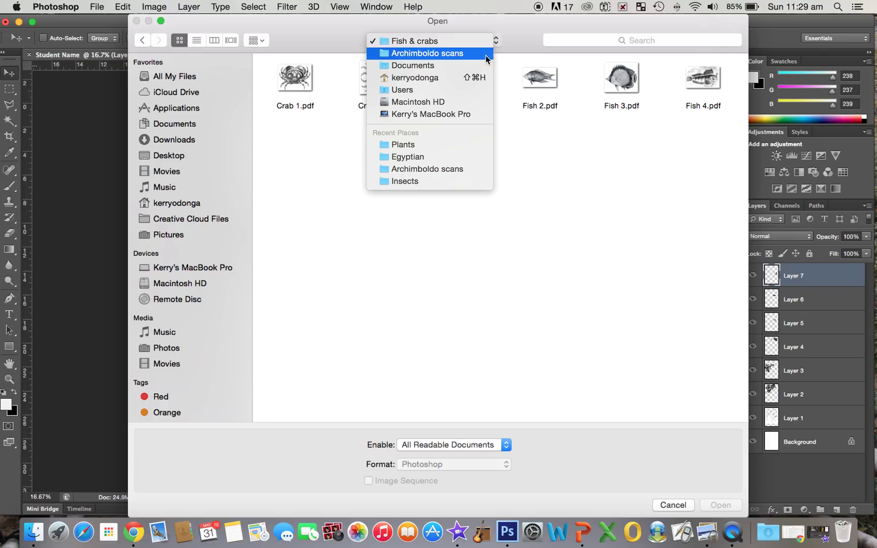
{"action": "left_click", "coordinate": [489, 53]}
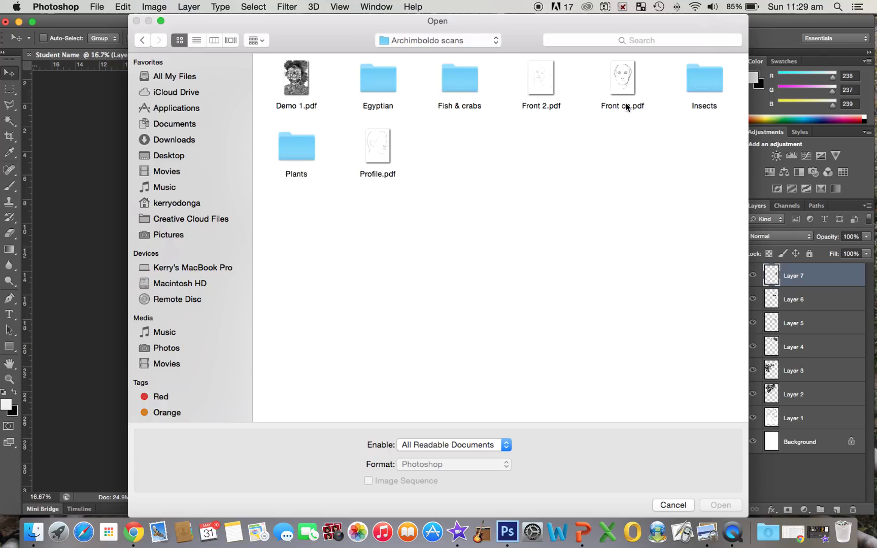
{"action": "double_click", "coordinate": [713, 82]}
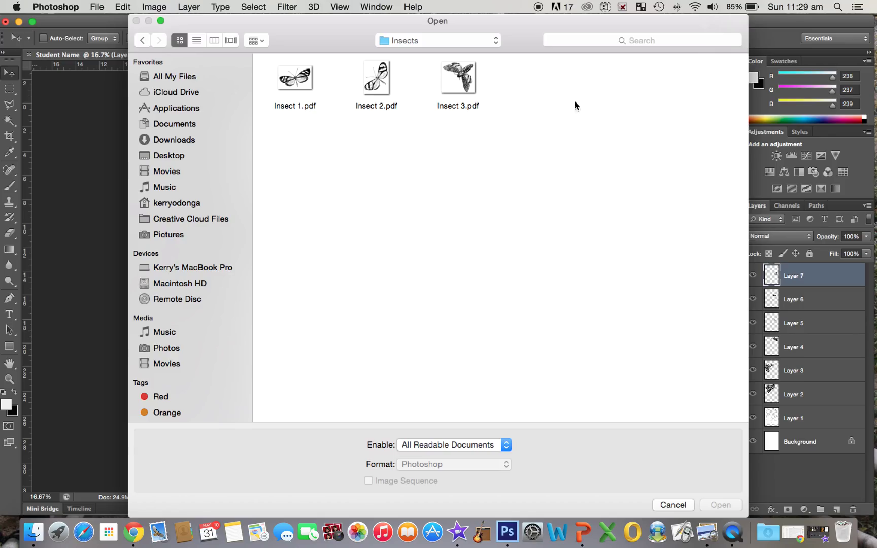
{"action": "double_click", "coordinate": [300, 79]}
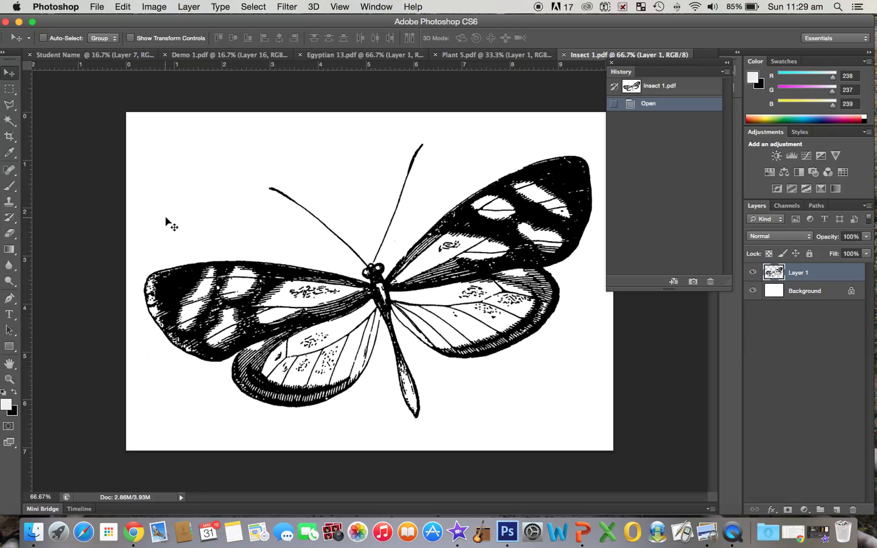
- Isolate the butterfly's black line art with the Magic Wand at tolerance 32, Similar and Inverse, and copy it
{"action": "left_click", "coordinate": [10, 121]}
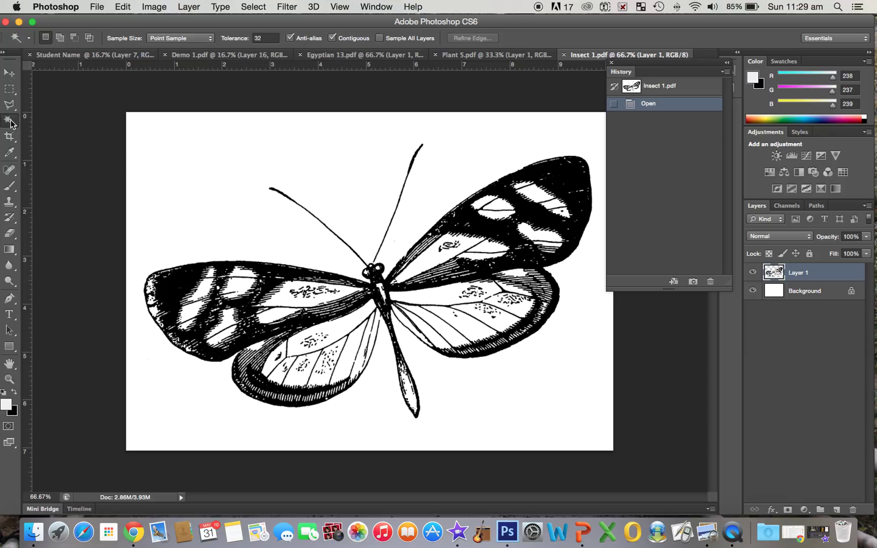
{"action": "left_click", "coordinate": [185, 171]}
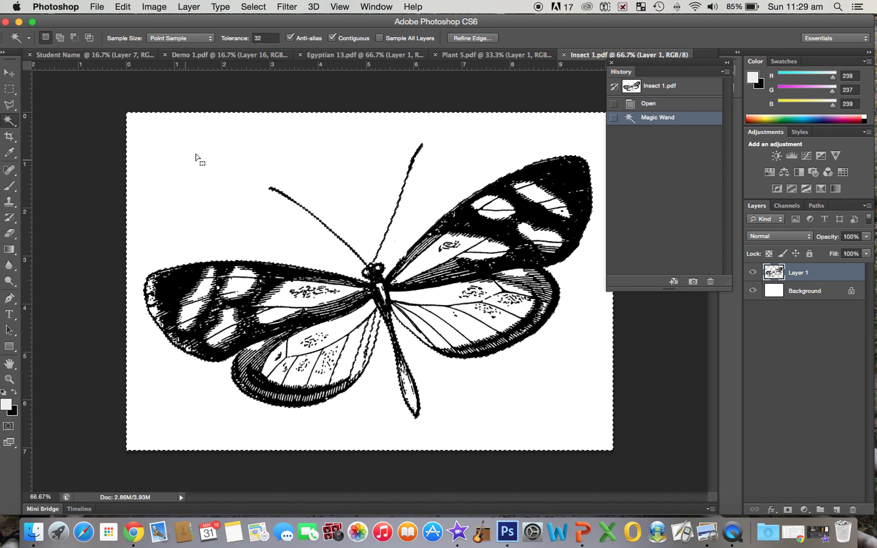
{"action": "left_click", "coordinate": [253, 7]}
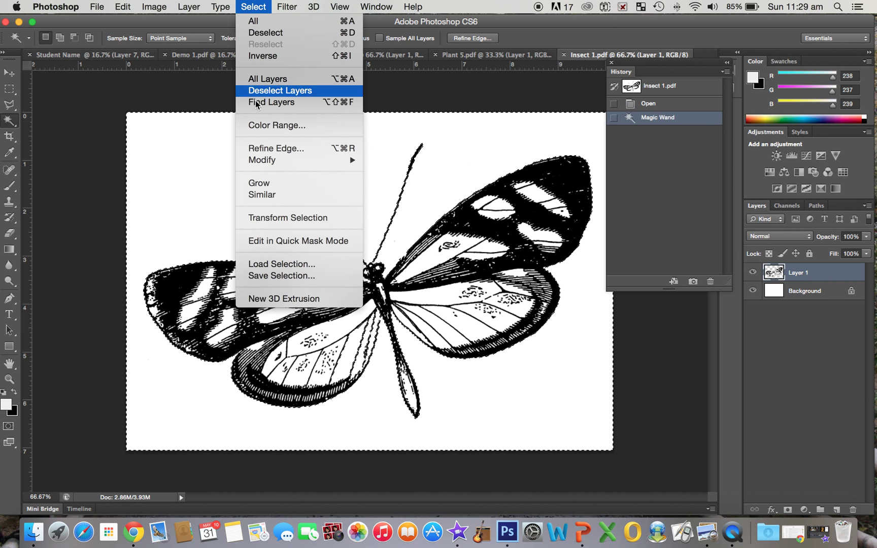
{"action": "left_click", "coordinate": [266, 195]}
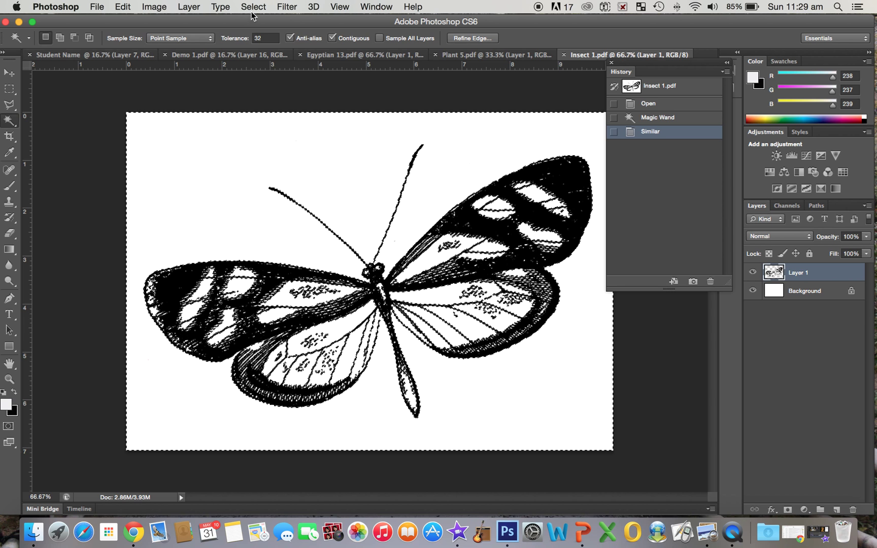
{"action": "left_click", "coordinate": [253, 7]}
{"action": "left_click", "coordinate": [265, 56]}
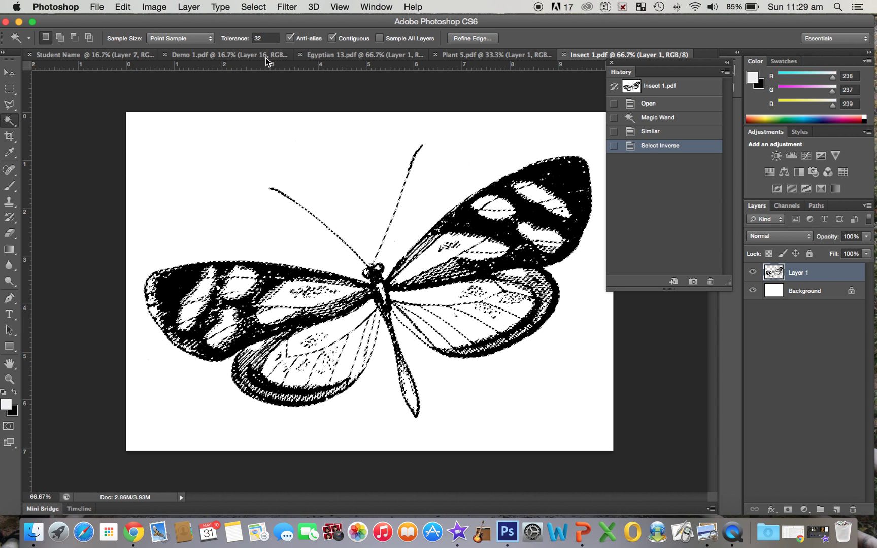
{"action": "left_click", "coordinate": [123, 7]}
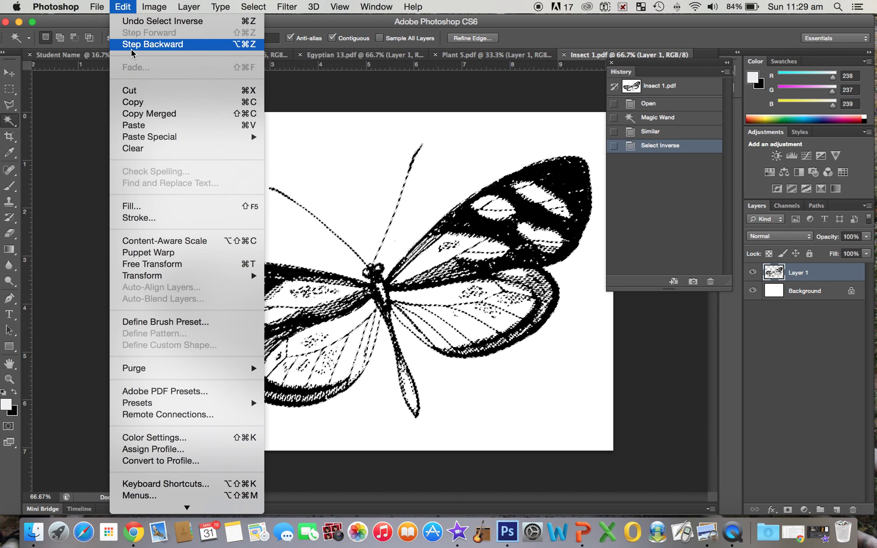
{"action": "left_click", "coordinate": [135, 102]}
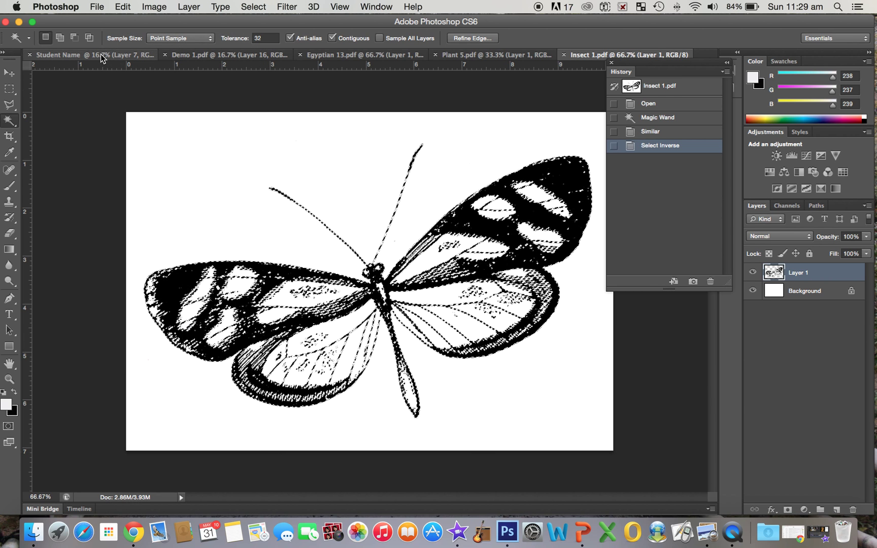
- Paste the butterfly into the Student Name portrait document and move it down over the mouth and chin
{"action": "left_click", "coordinate": [101, 55]}
{"action": "left_click", "coordinate": [124, 6]}
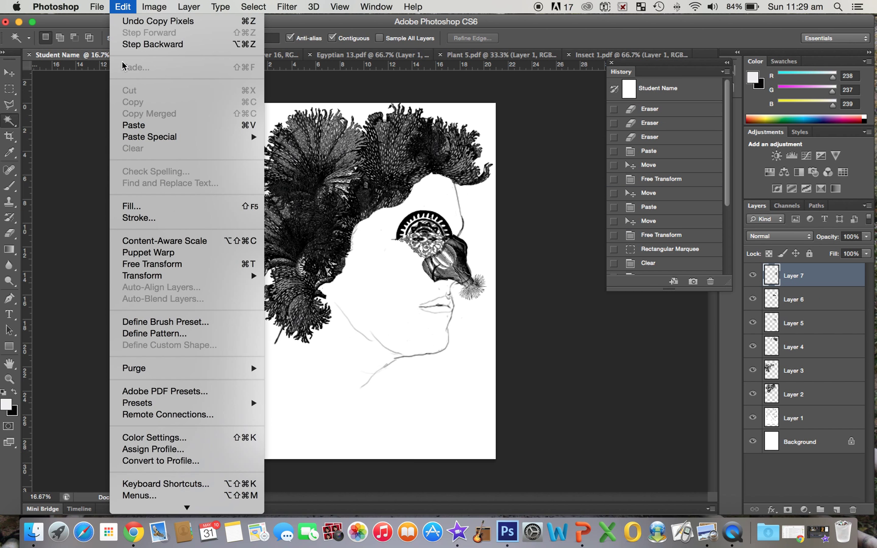
{"action": "left_click", "coordinate": [129, 125]}
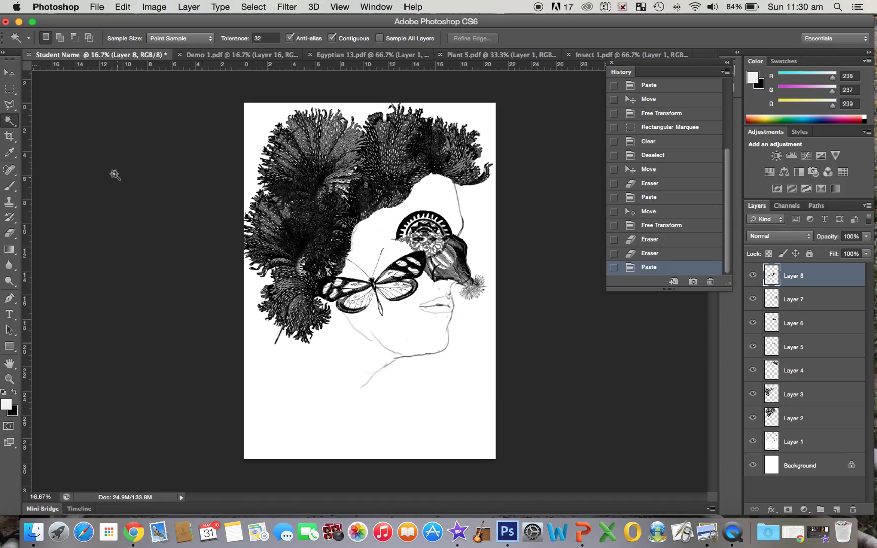
{"action": "left_click", "coordinate": [10, 74]}
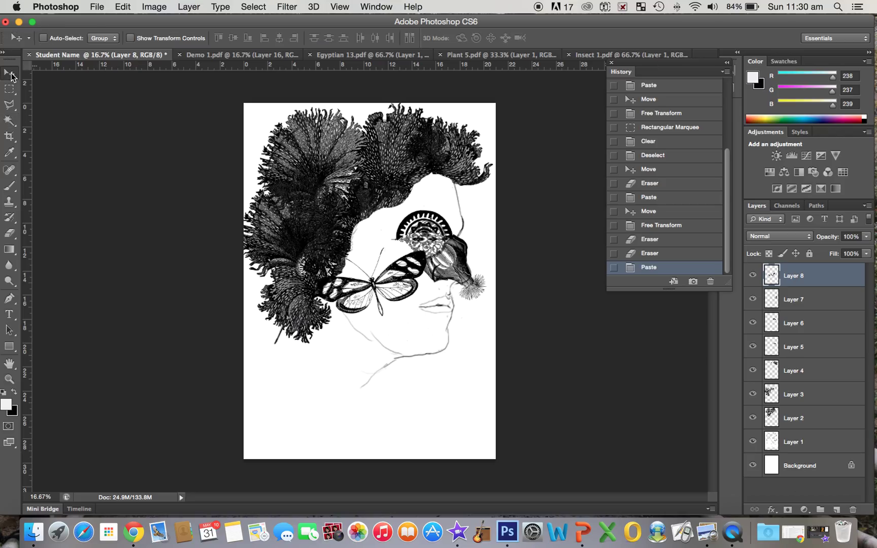
{"action": "left_click_drag", "start_coordinate": [397, 273], "coordinate": [430, 310]}
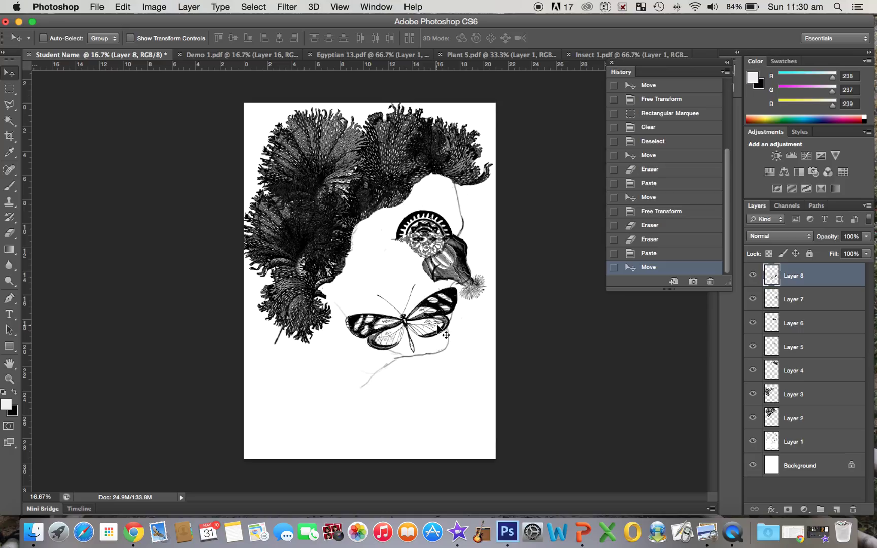
- Free Transform the butterfly to about 70% scale with a rotation of about 18°, placing it over the lips of the profile
{"action": "left_click", "coordinate": [124, 8]}
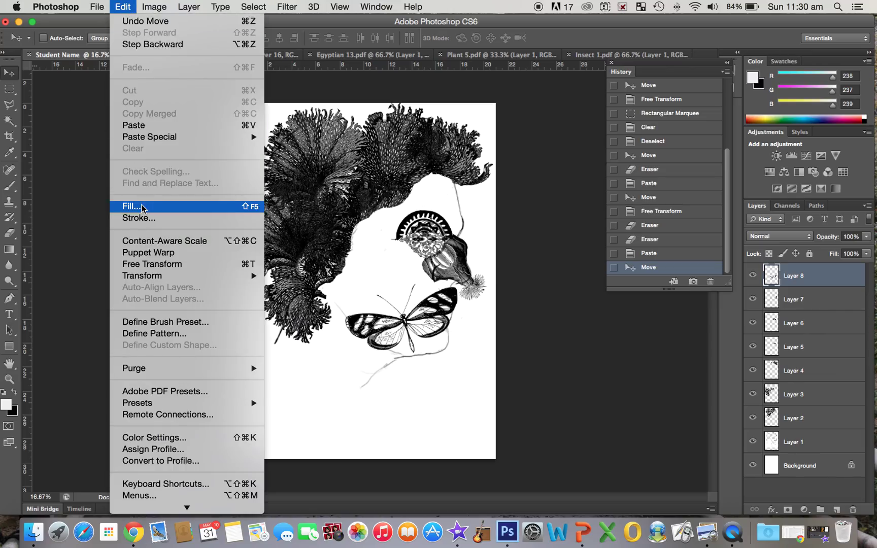
{"action": "left_click", "coordinate": [143, 264]}
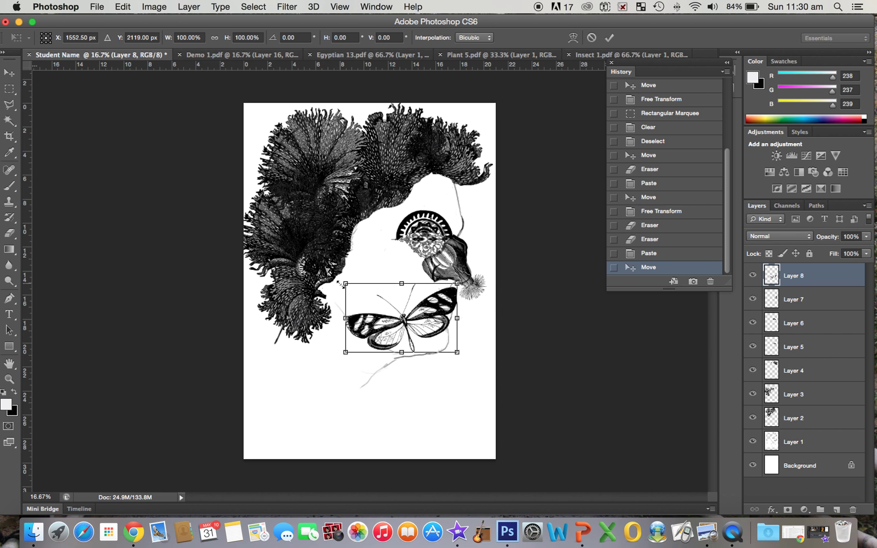
{"action": "left_click_drag", "start_coordinate": [345, 284], "coordinate": [376, 305]}
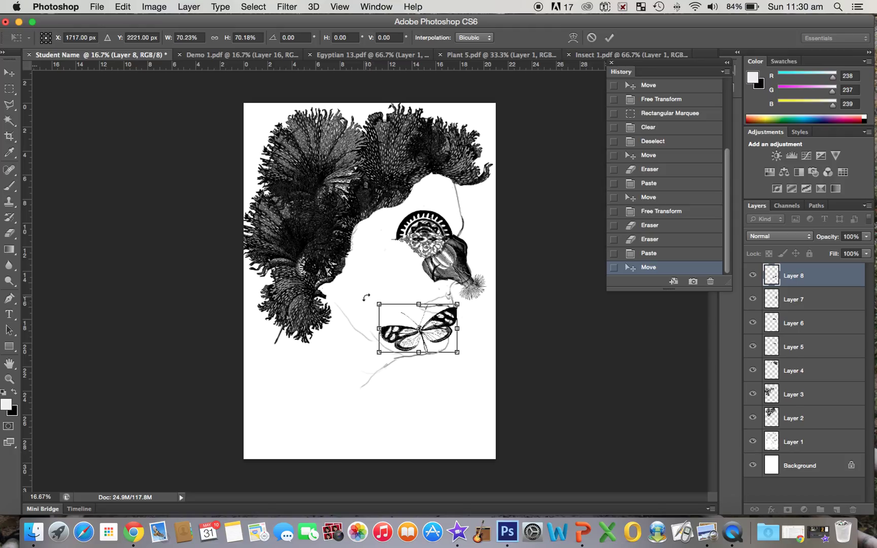
{"action": "left_click_drag", "start_coordinate": [366, 297], "coordinate": [381, 277]}
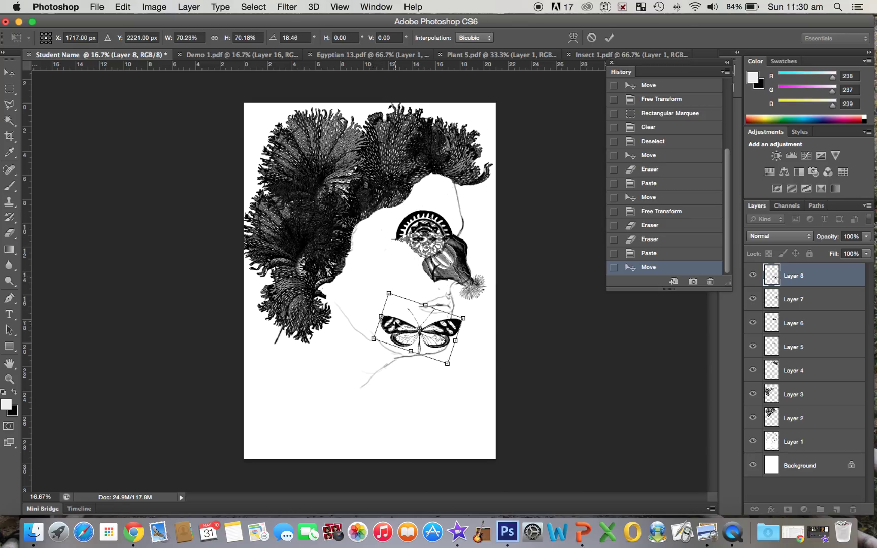
{"action": "left_click_drag", "start_coordinate": [396, 322], "coordinate": [398, 295]}
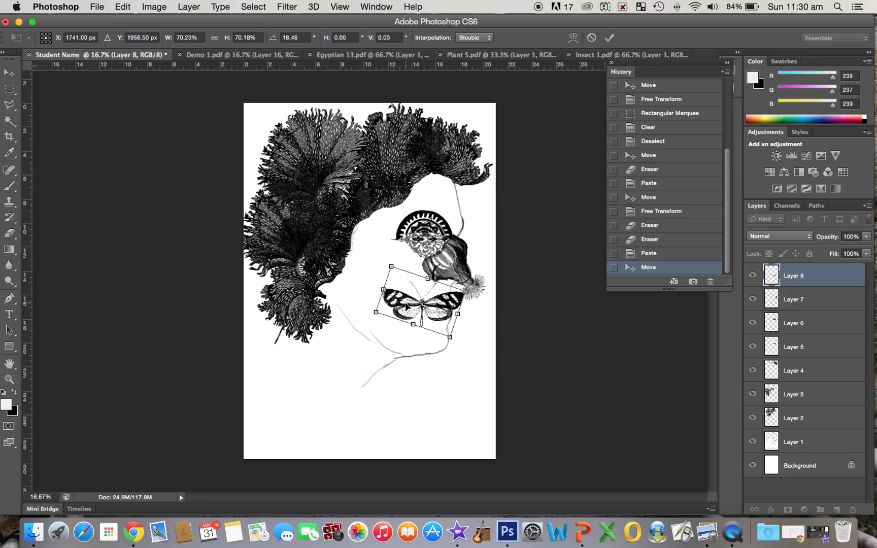
{"action": "key", "text": "Return"}
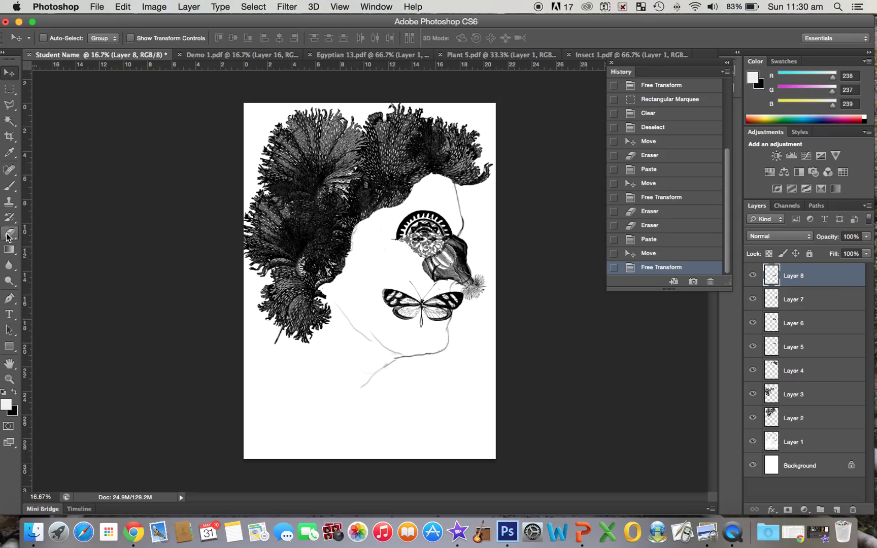
- Erase the butterfly's left pair of wings on Layer 8 with the 142 px Eraser, keeping the right wings as the lips
{"action": "left_click", "coordinate": [9, 235]}
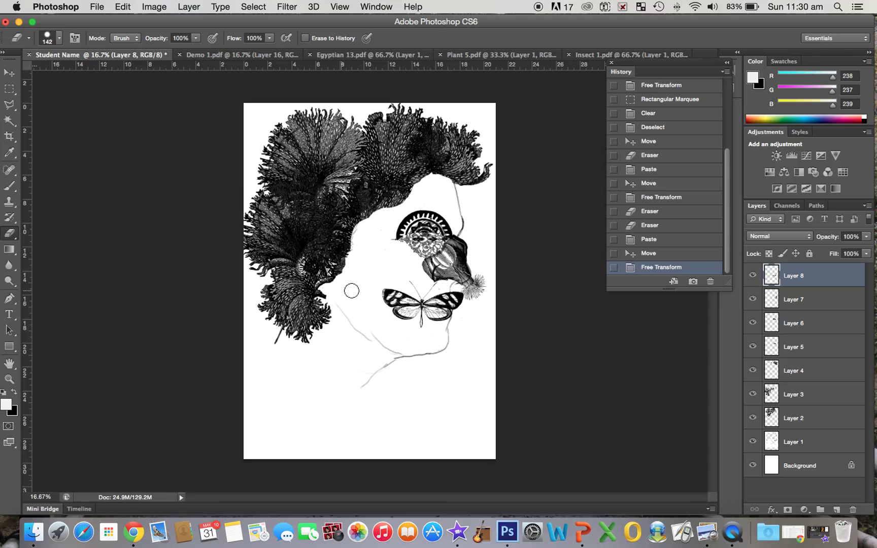
{"action": "mouse_move", "coordinate": [385, 289]}
{"action": "left_mouse_down"}
{"action": "mouse_move", "coordinate": [385, 311]}
{"action": "mouse_move", "coordinate": [392, 290]}
{"action": "mouse_move", "coordinate": [399, 311]}
{"action": "mouse_move", "coordinate": [409, 290]}
{"action": "mouse_move", "coordinate": [411, 320]}
{"action": "mouse_move", "coordinate": [411, 285]}
{"action": "mouse_move", "coordinate": [424, 291]}
{"action": "mouse_move", "coordinate": [434, 283]}
{"action": "mouse_move", "coordinate": [409, 327]}
{"action": "left_mouse_up"}
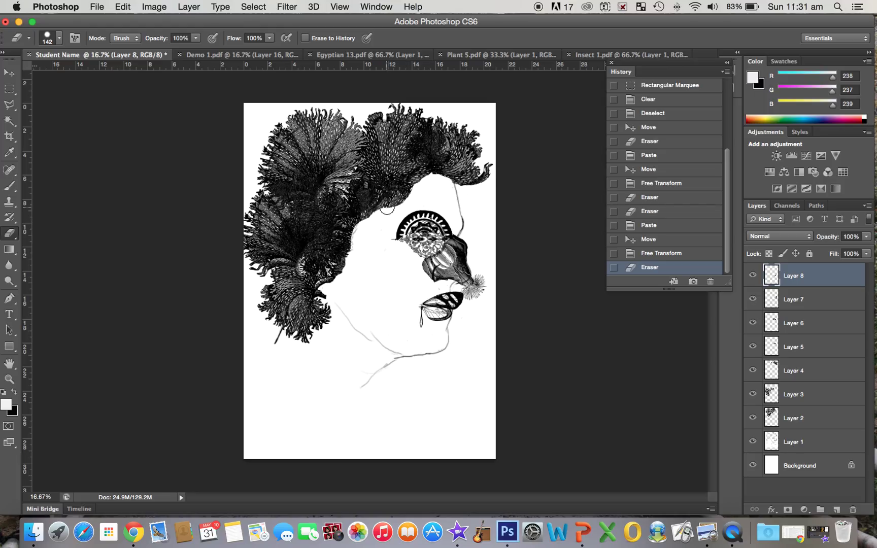
- Show the Navigator and enlarge the view to 66.67% around the remaining butterfly wings and body at the mouth
{"action": "left_click", "coordinate": [377, 7]}
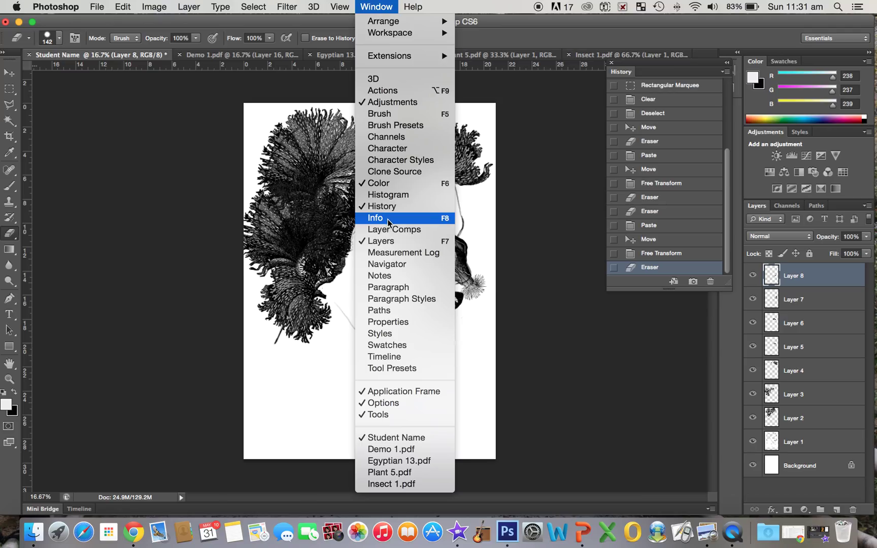
{"action": "left_click", "coordinate": [390, 265]}
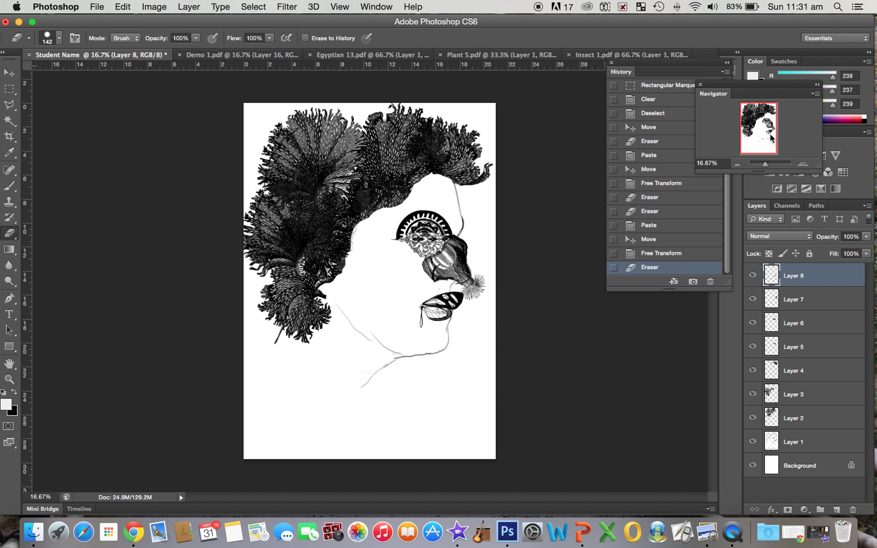
{"action": "left_click", "coordinate": [804, 164]}
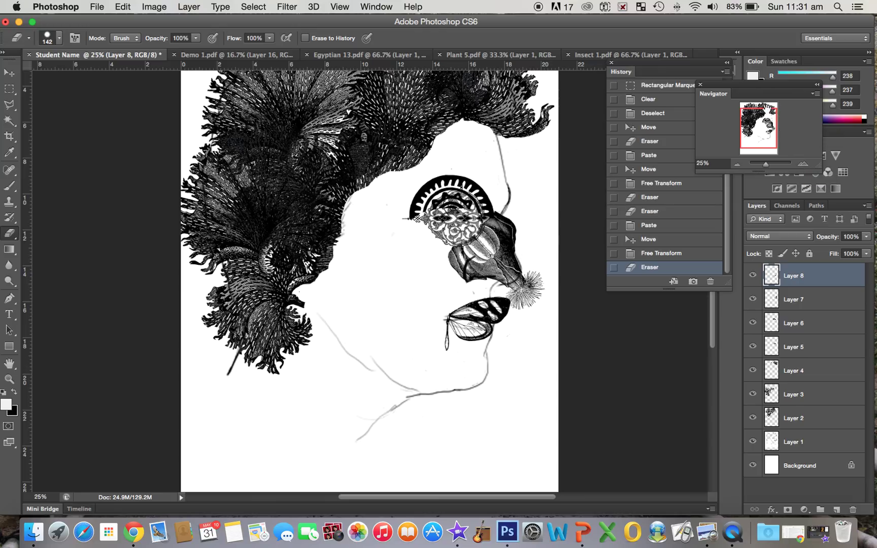
{"action": "left_click", "coordinate": [804, 164]}
{"action": "left_click", "coordinate": [804, 164]}
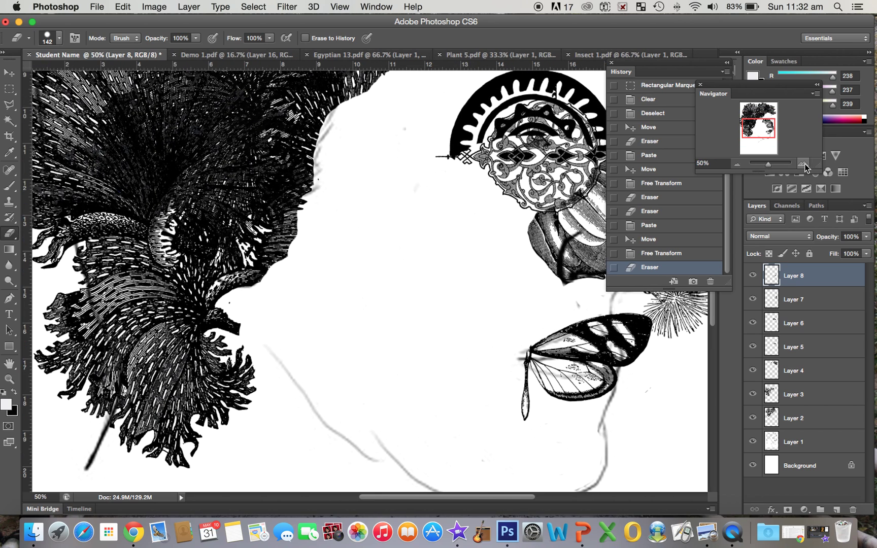
{"action": "left_click", "coordinate": [804, 164]}
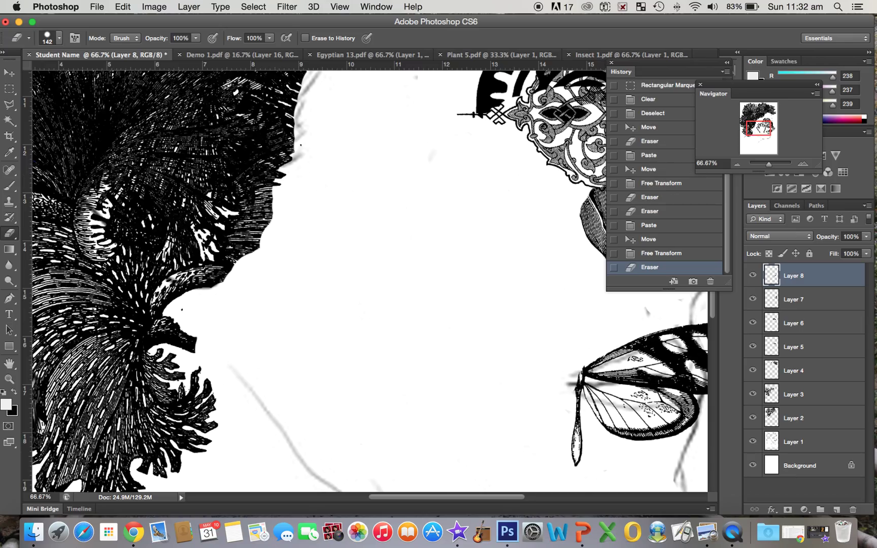
{"action": "left_click_drag", "start_coordinate": [759, 128], "coordinate": [770, 130]}
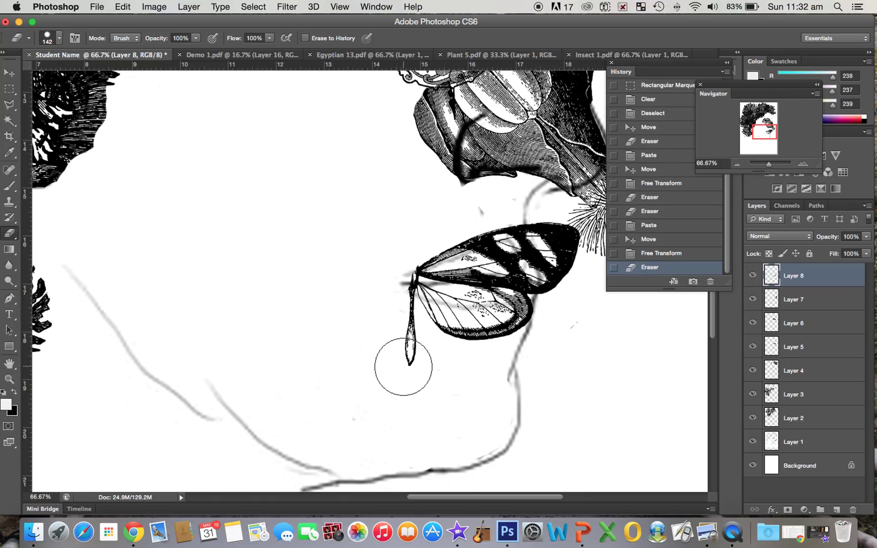
- Erase the remaining insect body beside the wings on Layer 8 and position the wings as lips on the face outline
{"action": "left_click_drag", "start_coordinate": [404, 361], "coordinate": [386, 295]}
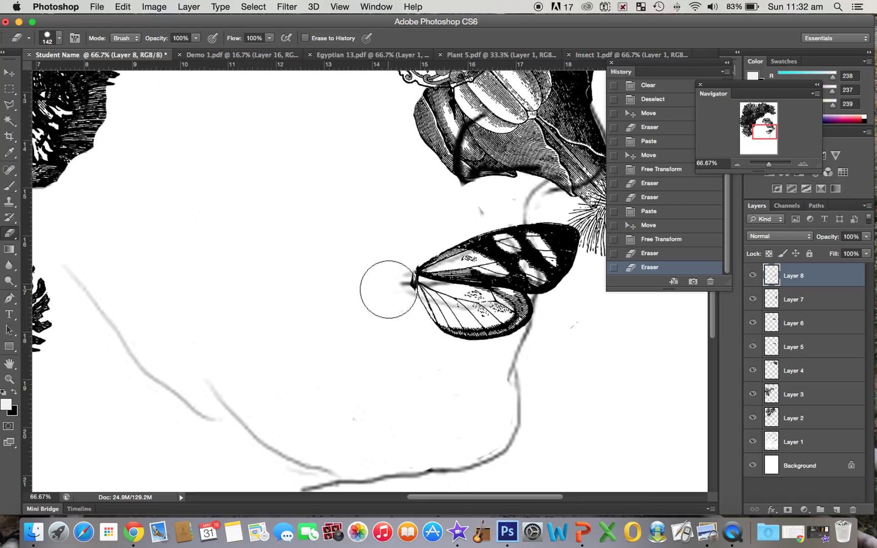
{"action": "left_click", "coordinate": [386, 283]}
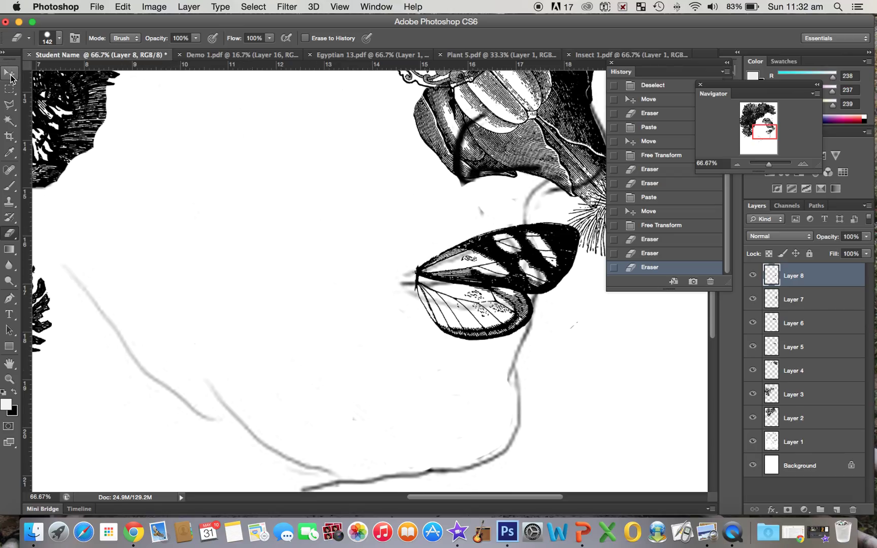
{"action": "left_click", "coordinate": [10, 75]}
{"action": "left_click_drag", "start_coordinate": [521, 280], "coordinate": [504, 287]}
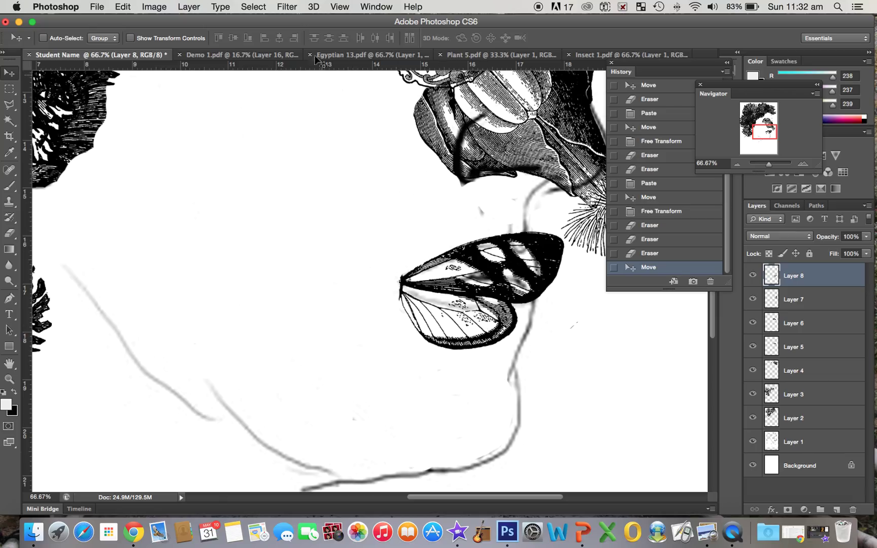
{"action": "left_click", "coordinate": [340, 9]}
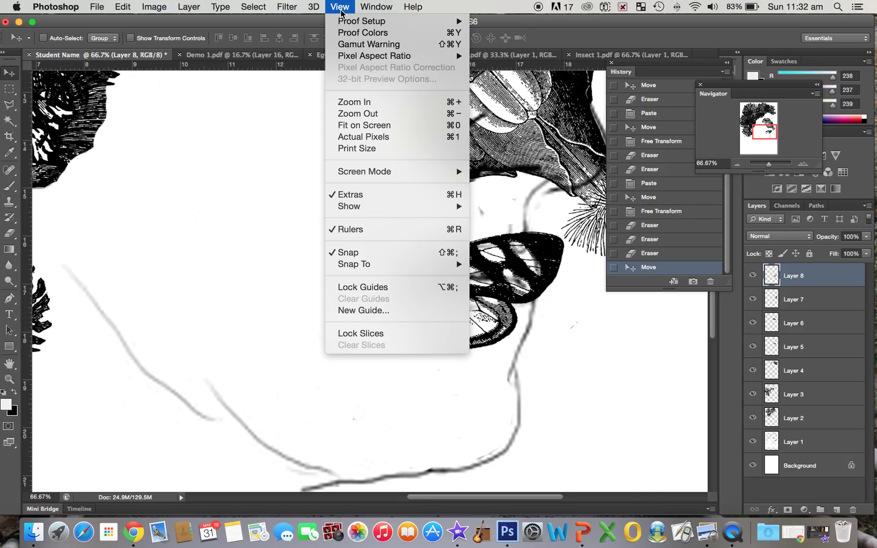
{"action": "left_click", "coordinate": [340, 129]}
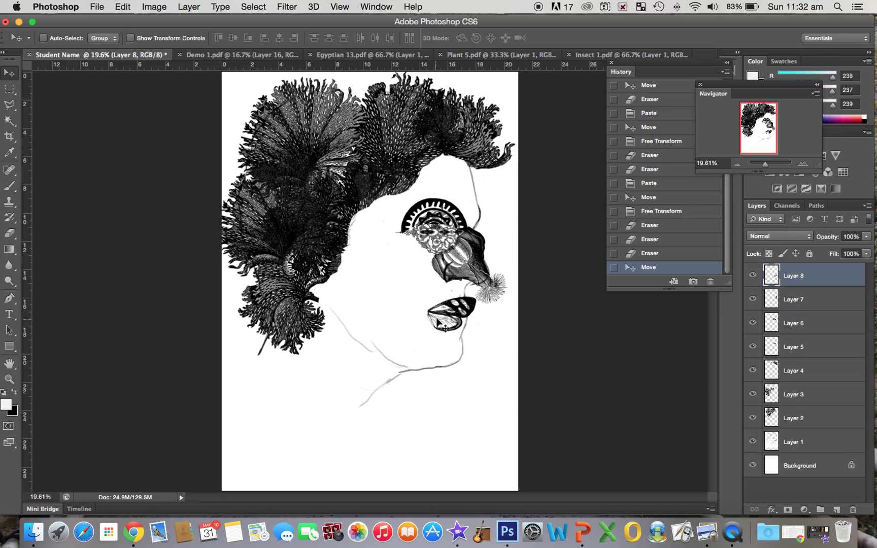
{"action": "left_click_drag", "start_coordinate": [444, 315], "coordinate": [445, 315]}
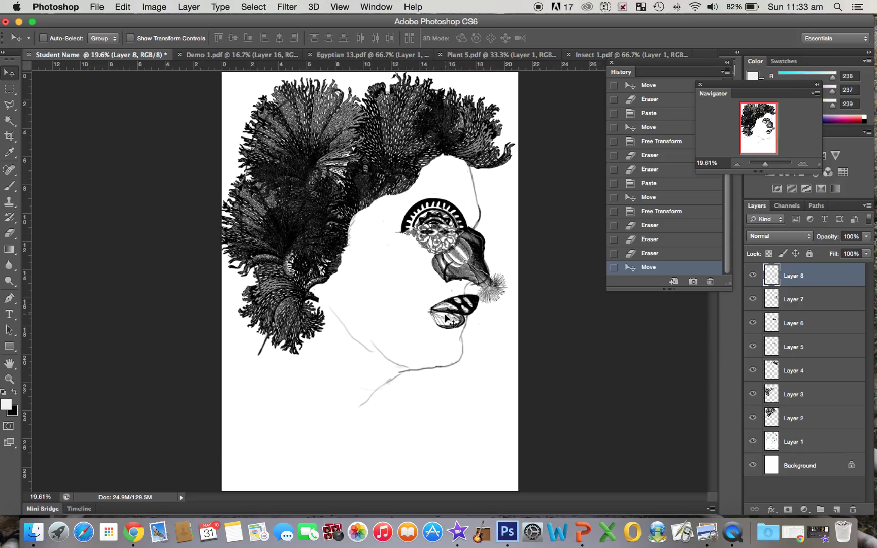
- Close the Insect 1.pdf, Plant 5.pdf and Egyptian 13.pdf documents
{"action": "left_click", "coordinate": [570, 55]}
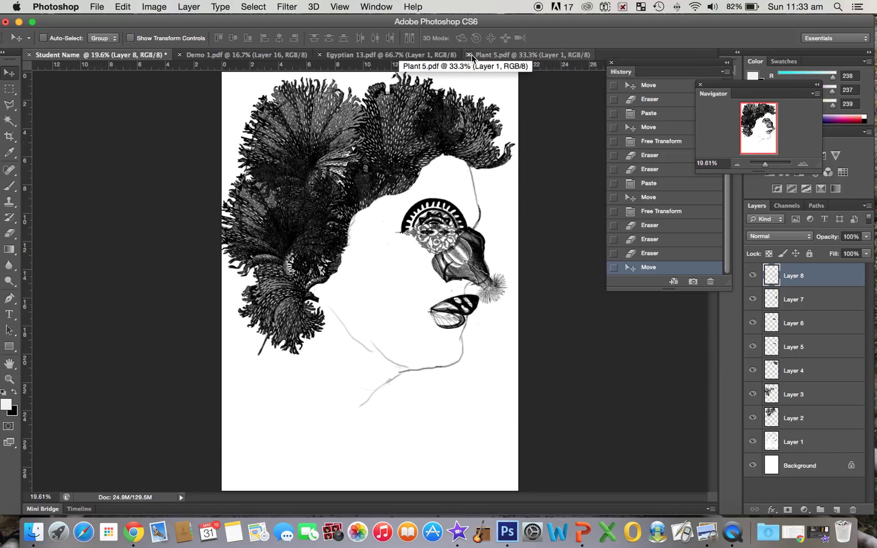
{"action": "left_click", "coordinate": [467, 55]}
{"action": "left_click", "coordinate": [319, 55]}
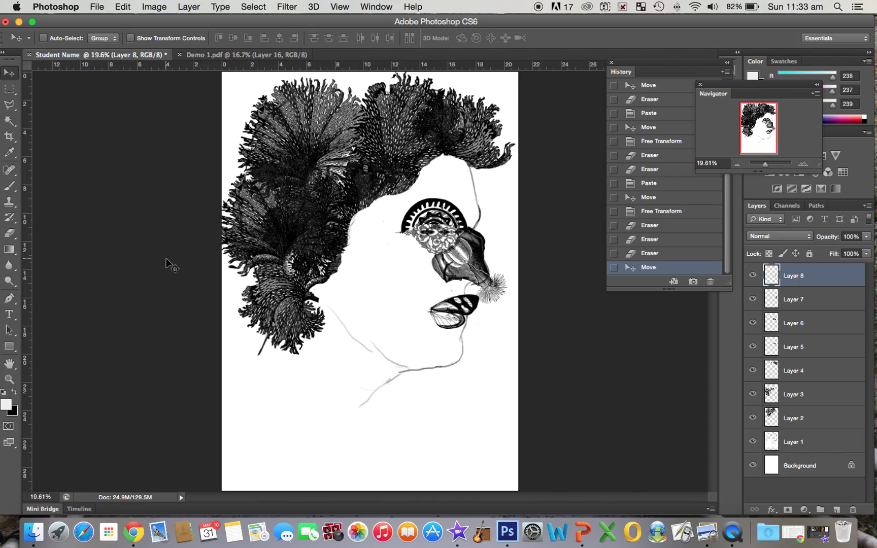
- Open Fish 1.pdf from the Fish & crabs folder inside Archimboldo scans
{"action": "left_click", "coordinate": [98, 7]}
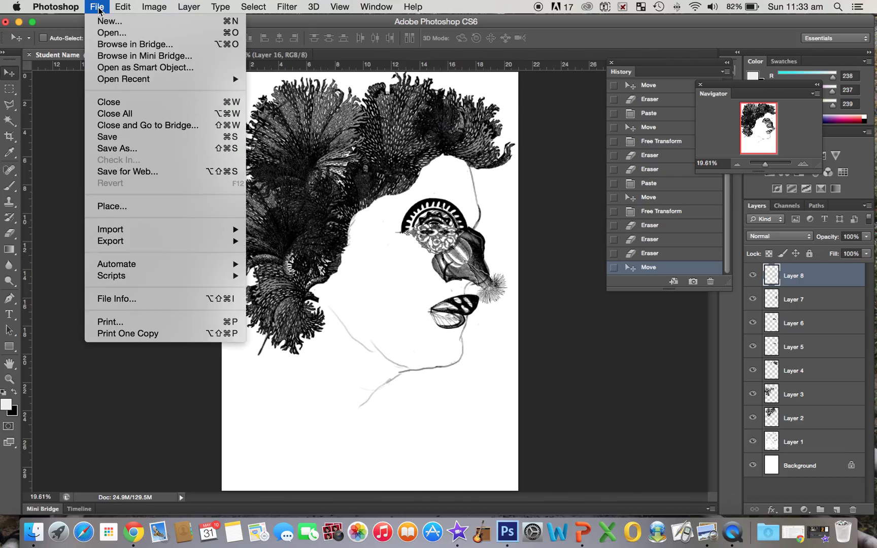
{"action": "left_click", "coordinate": [106, 36]}
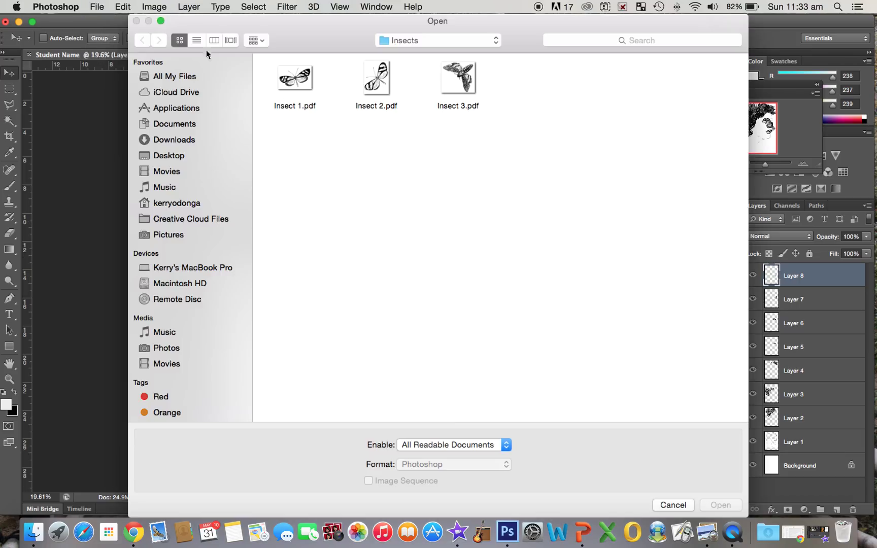
{"action": "left_click", "coordinate": [497, 41]}
{"action": "left_click", "coordinate": [483, 53]}
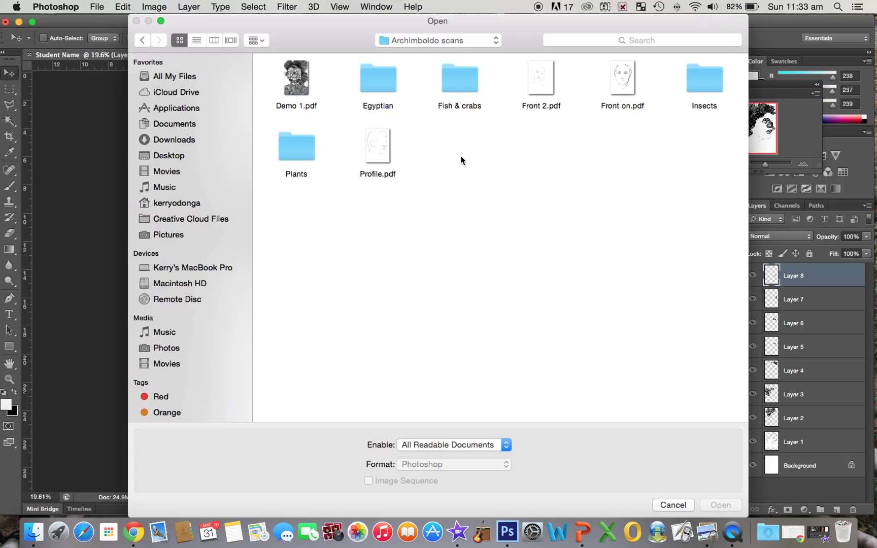
{"action": "double_click", "coordinate": [469, 78]}
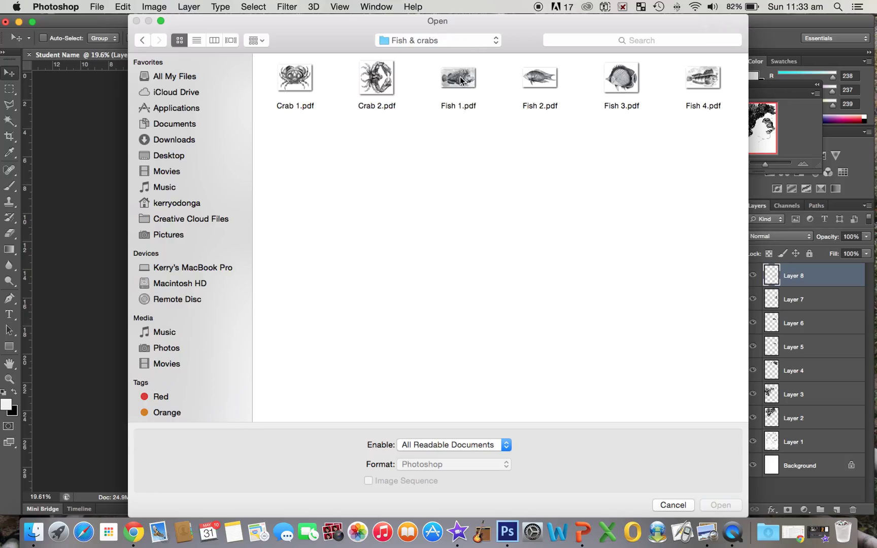
{"action": "double_click", "coordinate": [447, 78]}
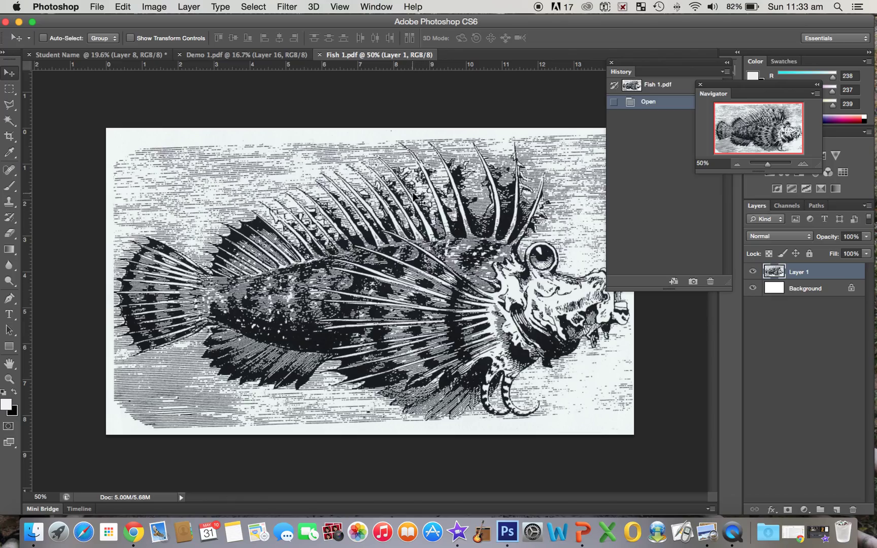
- Select the fish scan's black linework by picking the white background with the Magic Wand, extending to similar areas and inverting the selection
{"action": "left_click", "coordinate": [9, 122]}
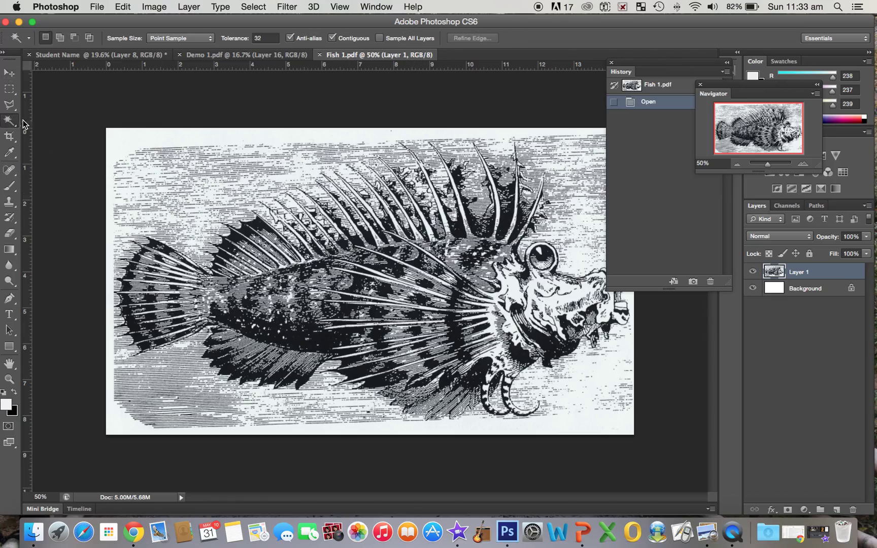
{"action": "left_click", "coordinate": [147, 142]}
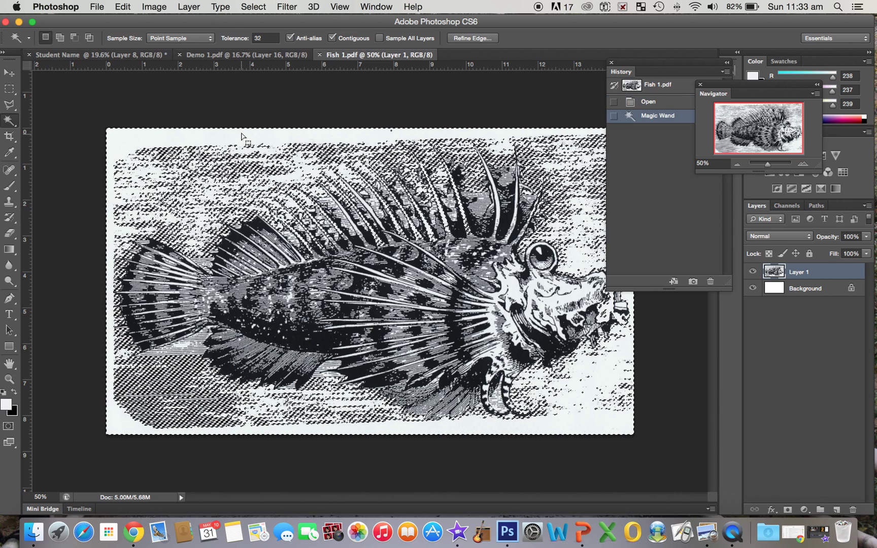
{"action": "left_click", "coordinate": [253, 6]}
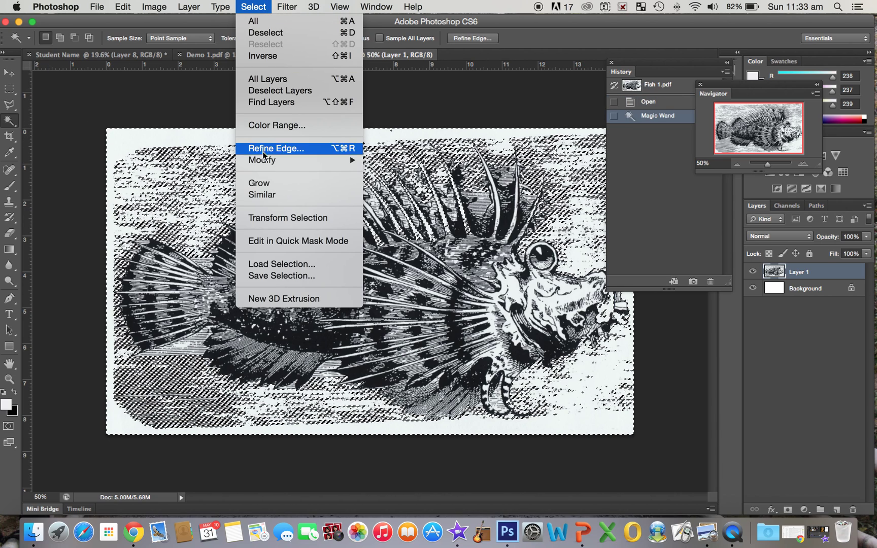
{"action": "left_click", "coordinate": [262, 195]}
{"action": "left_click", "coordinate": [253, 7]}
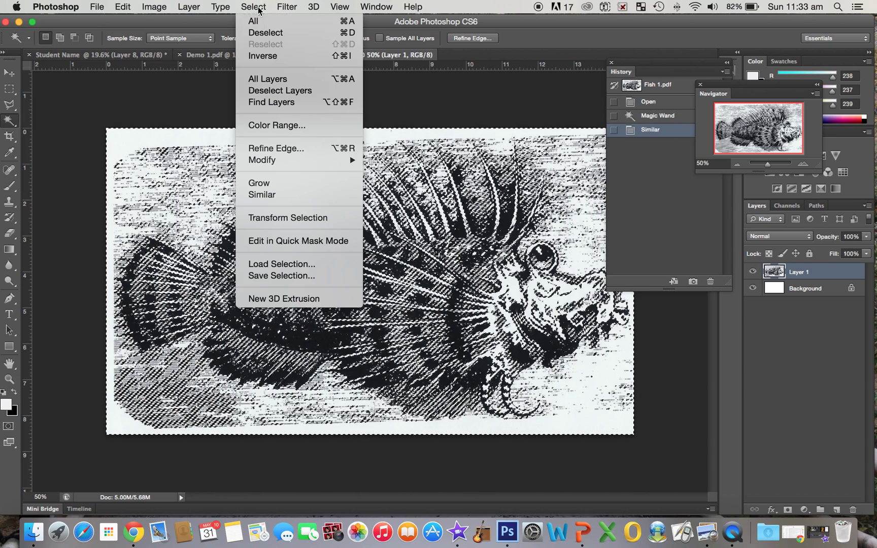
{"action": "left_click", "coordinate": [262, 56]}
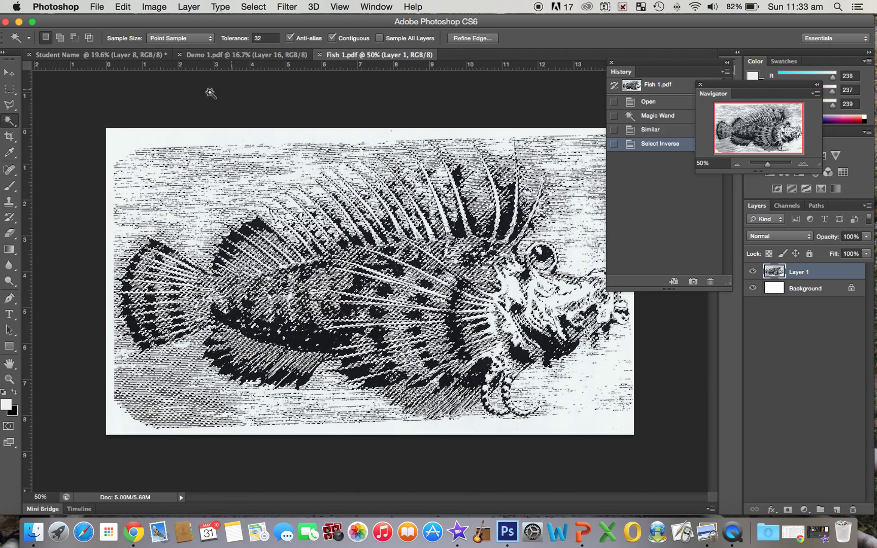
- Copy the selected fish linework and paste it into the Student Name document
{"action": "left_click", "coordinate": [124, 7]}
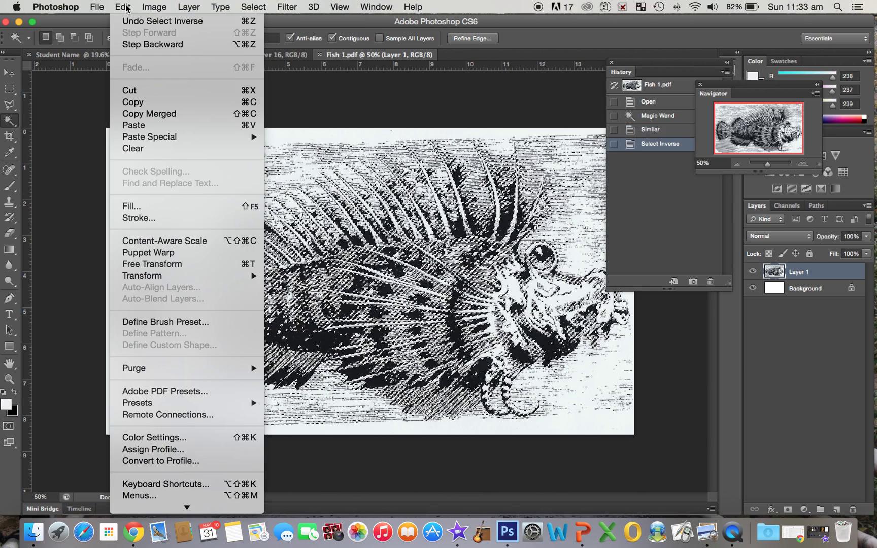
{"action": "left_click", "coordinate": [140, 105]}
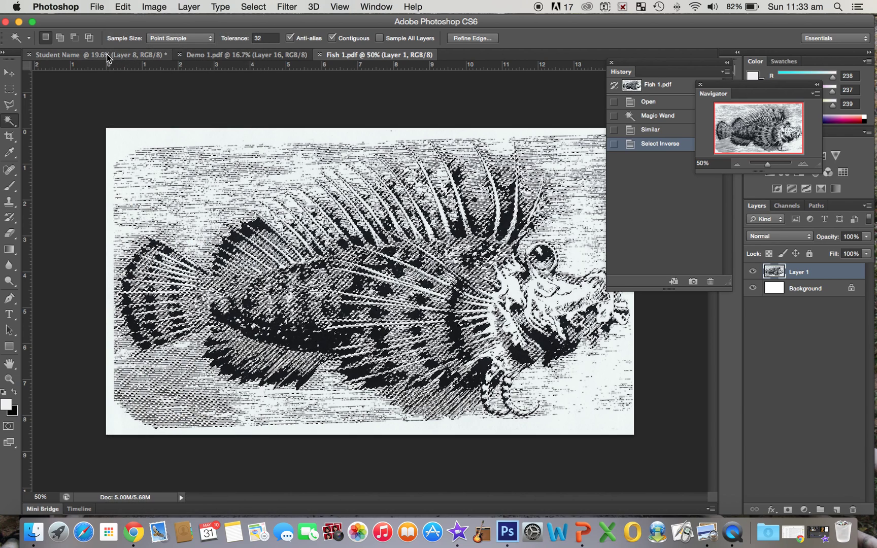
{"action": "left_click", "coordinate": [107, 54]}
{"action": "left_click", "coordinate": [124, 7]}
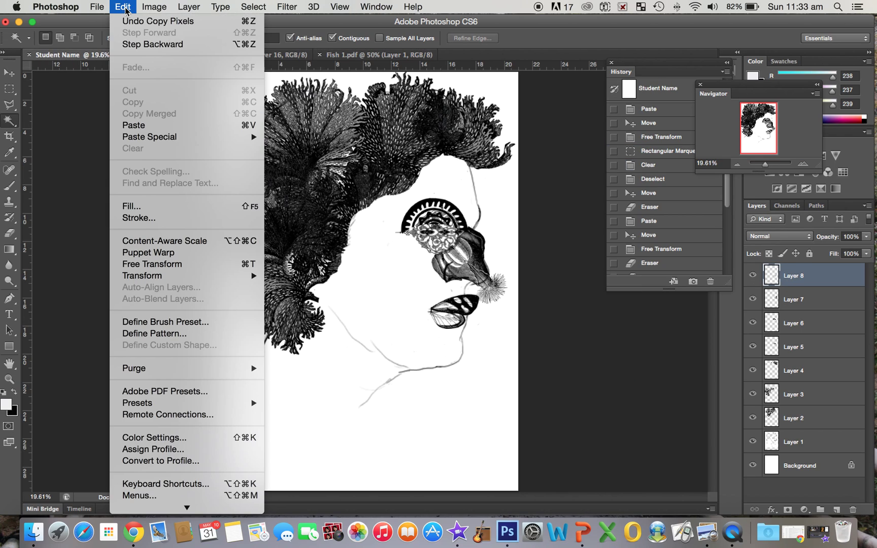
{"action": "left_click", "coordinate": [132, 125]}
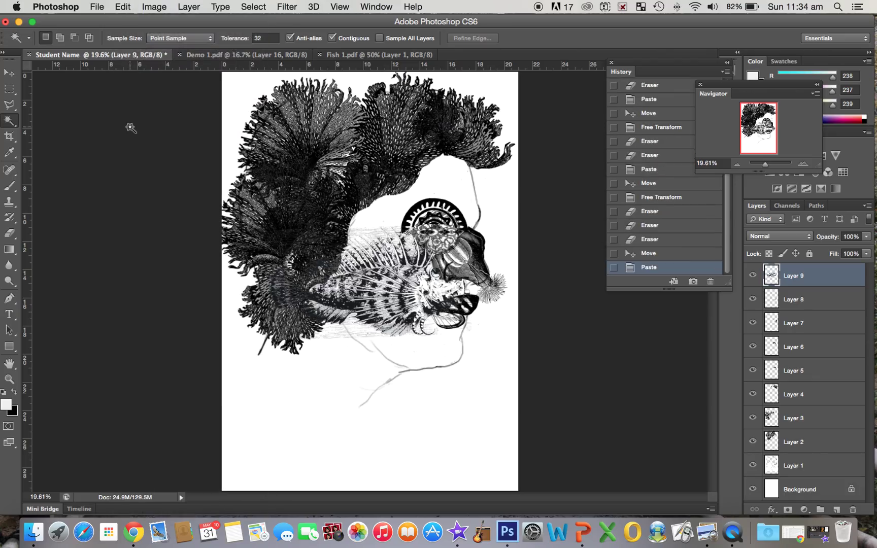
- Move the pasted fish down over the chin and erase everything except its spiny dorsal fin
{"action": "left_click", "coordinate": [9, 73]}
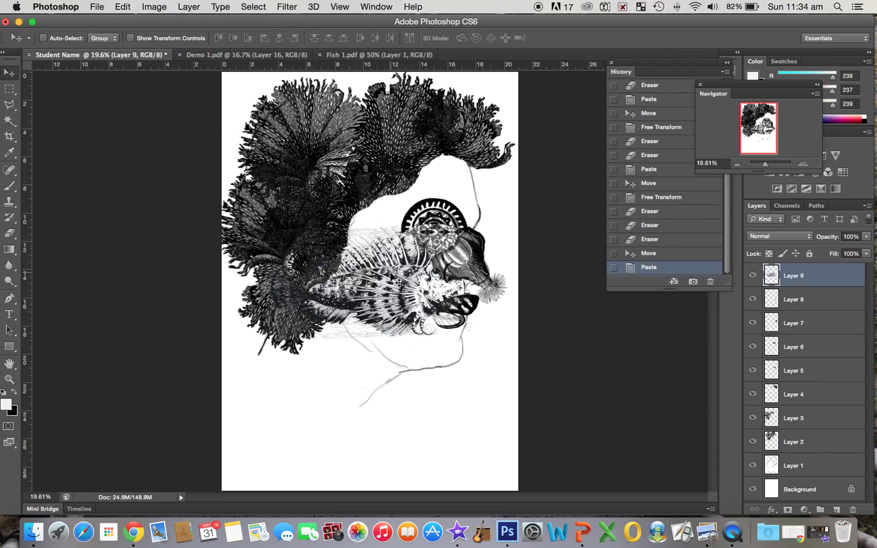
{"action": "left_click_drag", "start_coordinate": [381, 279], "coordinate": [414, 373]}
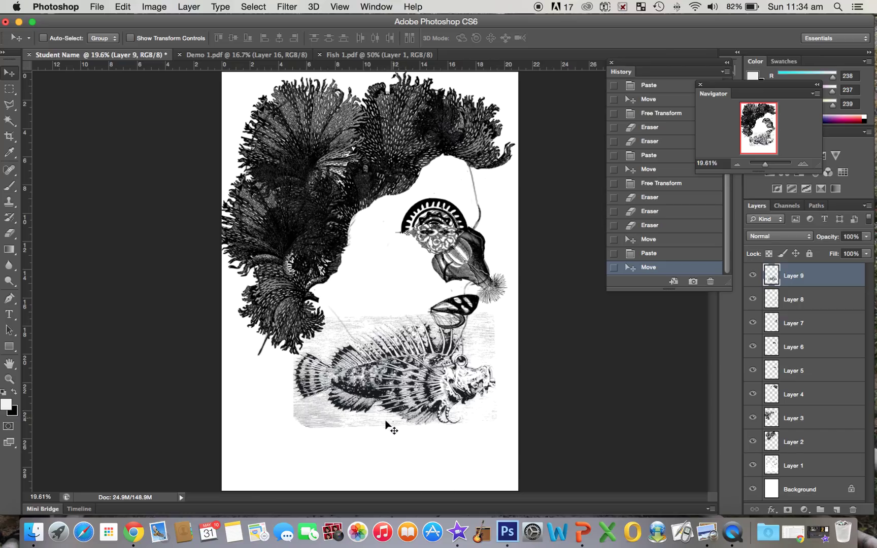
{"action": "left_click", "coordinate": [12, 234]}
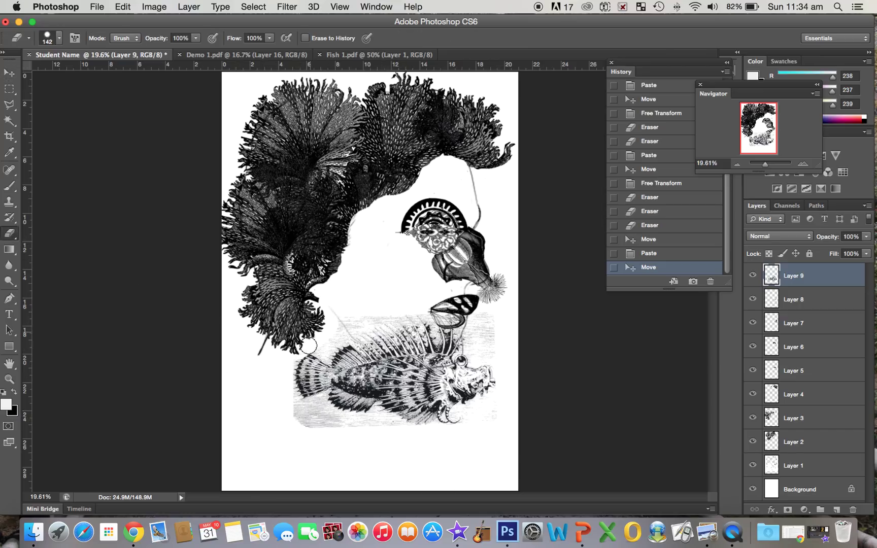
{"action": "mouse_move", "coordinate": [308, 345]}
{"action": "left_mouse_down"}
{"action": "mouse_move", "coordinate": [306, 375]}
{"action": "mouse_move", "coordinate": [305, 351]}
{"action": "mouse_move", "coordinate": [292, 383]}
{"action": "mouse_move", "coordinate": [308, 360]}
{"action": "mouse_move", "coordinate": [313, 378]}
{"action": "mouse_move", "coordinate": [329, 333]}
{"action": "mouse_move", "coordinate": [359, 306]}
{"action": "mouse_move", "coordinate": [335, 342]}
{"action": "mouse_move", "coordinate": [380, 314]}
{"action": "mouse_move", "coordinate": [338, 341]}
{"action": "mouse_move", "coordinate": [324, 394]}
{"action": "mouse_move", "coordinate": [310, 406]}
{"action": "mouse_move", "coordinate": [304, 392]}
{"action": "mouse_move", "coordinate": [307, 424]}
{"action": "mouse_move", "coordinate": [298, 407]}
{"action": "mouse_move", "coordinate": [340, 389]}
{"action": "mouse_move", "coordinate": [334, 434]}
{"action": "mouse_move", "coordinate": [320, 422]}
{"action": "mouse_move", "coordinate": [352, 423]}
{"action": "mouse_move", "coordinate": [356, 401]}
{"action": "mouse_move", "coordinate": [377, 419]}
{"action": "mouse_move", "coordinate": [406, 405]}
{"action": "mouse_move", "coordinate": [412, 418]}
{"action": "mouse_move", "coordinate": [441, 407]}
{"action": "mouse_move", "coordinate": [442, 429]}
{"action": "mouse_move", "coordinate": [462, 401]}
{"action": "mouse_move", "coordinate": [481, 421]}
{"action": "mouse_move", "coordinate": [462, 436]}
{"action": "mouse_move", "coordinate": [478, 410]}
{"action": "mouse_move", "coordinate": [496, 406]}
{"action": "mouse_move", "coordinate": [469, 381]}
{"action": "mouse_move", "coordinate": [487, 358]}
{"action": "mouse_move", "coordinate": [474, 361]}
{"action": "mouse_move", "coordinate": [481, 323]}
{"action": "mouse_move", "coordinate": [497, 328]}
{"action": "mouse_move", "coordinate": [483, 340]}
{"action": "mouse_move", "coordinate": [490, 331]}
{"action": "mouse_move", "coordinate": [472, 323]}
{"action": "mouse_move", "coordinate": [474, 343]}
{"action": "mouse_move", "coordinate": [464, 320]}
{"action": "mouse_move", "coordinate": [475, 351]}
{"action": "mouse_move", "coordinate": [427, 398]}
{"action": "mouse_move", "coordinate": [484, 374]}
{"action": "mouse_move", "coordinate": [473, 402]}
{"action": "mouse_move", "coordinate": [456, 376]}
{"action": "mouse_move", "coordinate": [434, 366]}
{"action": "mouse_move", "coordinate": [342, 383]}
{"action": "mouse_move", "coordinate": [367, 396]}
{"action": "mouse_move", "coordinate": [459, 371]}
{"action": "mouse_move", "coordinate": [364, 385]}
{"action": "mouse_move", "coordinate": [452, 371]}
{"action": "mouse_move", "coordinate": [462, 349]}
{"action": "mouse_move", "coordinate": [442, 364]}
{"action": "mouse_move", "coordinate": [348, 388]}
{"action": "left_mouse_up"}
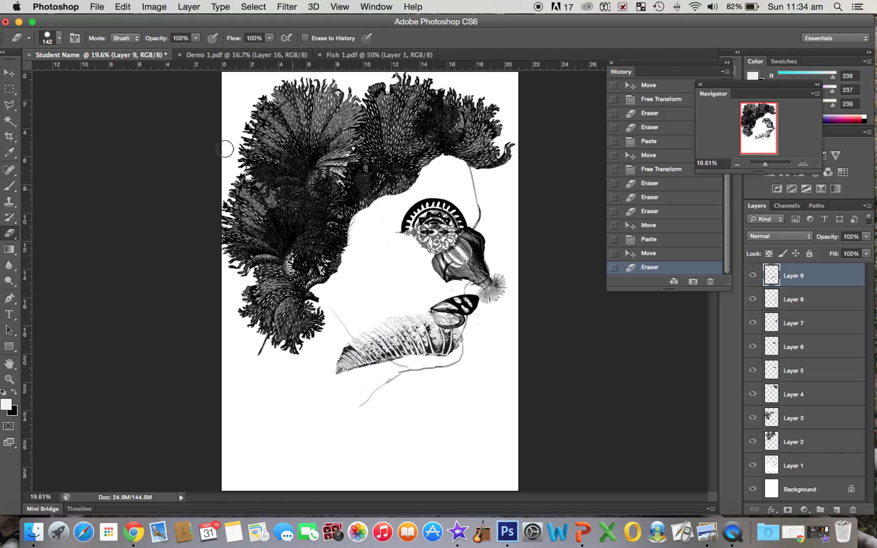
- Move the dorsal fin up between the nose and lips, and scale it with Free Transform to about 60%
{"action": "left_click", "coordinate": [9, 73]}
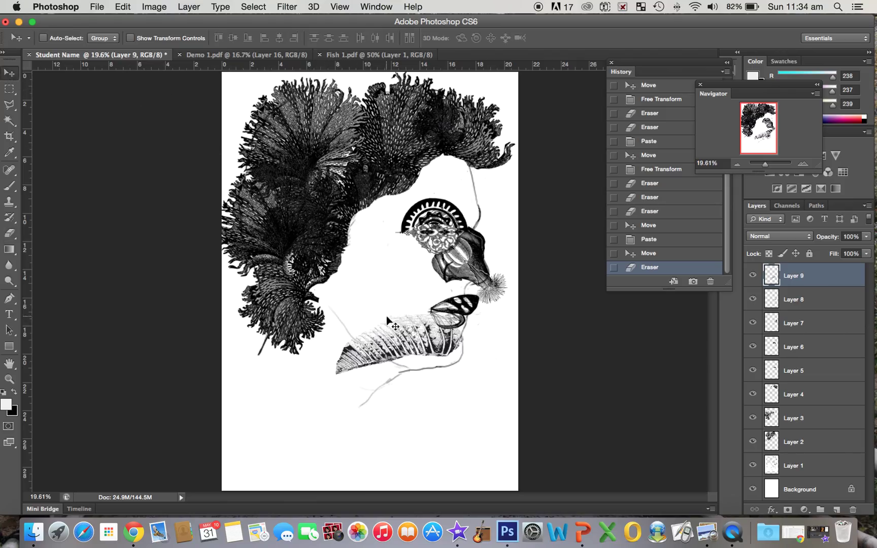
{"action": "left_click_drag", "start_coordinate": [395, 343], "coordinate": [419, 304]}
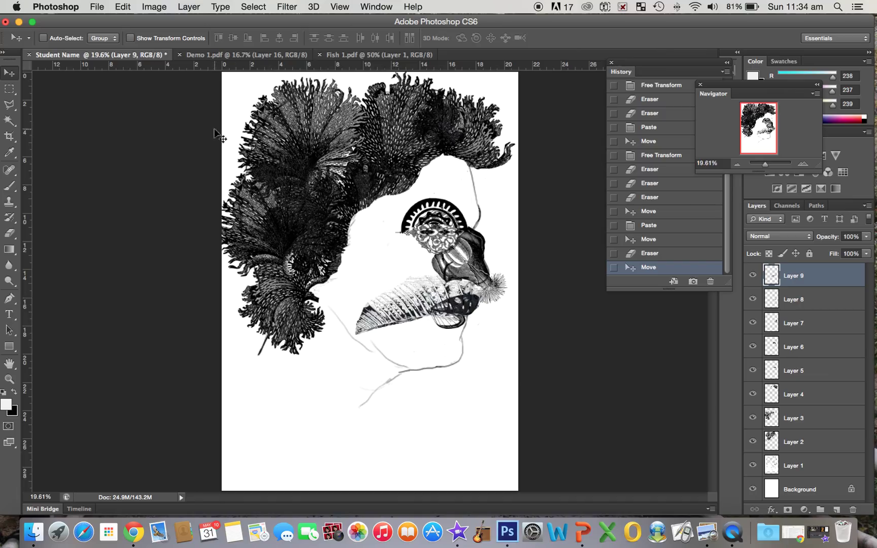
{"action": "left_click", "coordinate": [123, 8]}
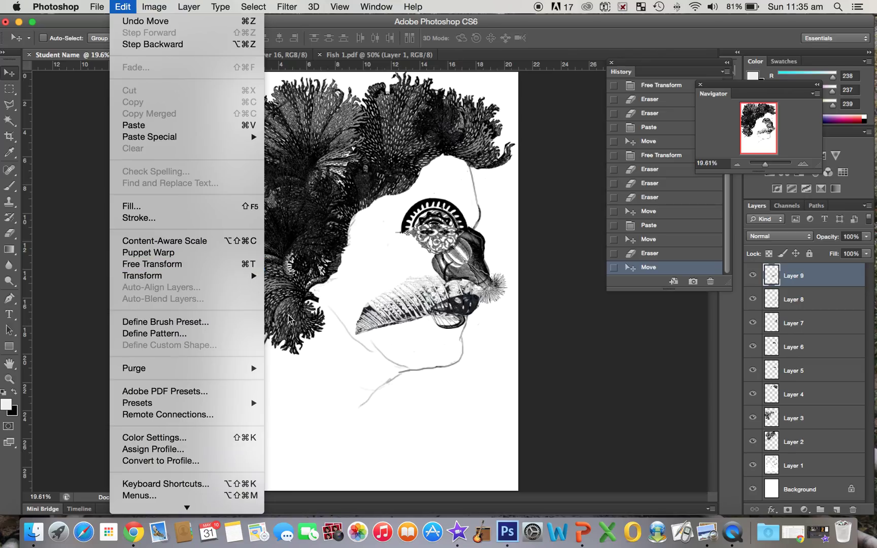
{"action": "left_click", "coordinate": [330, 382]}
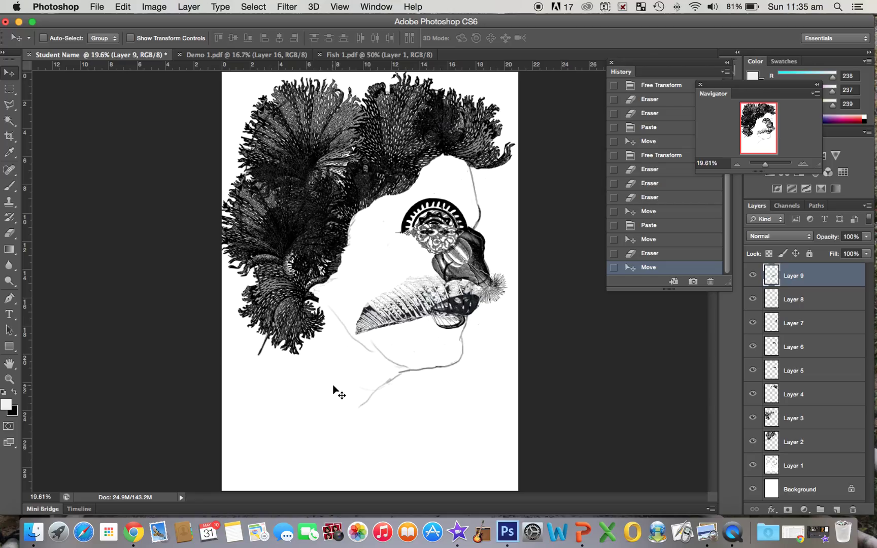
{"action": "key", "text": "super+t"}
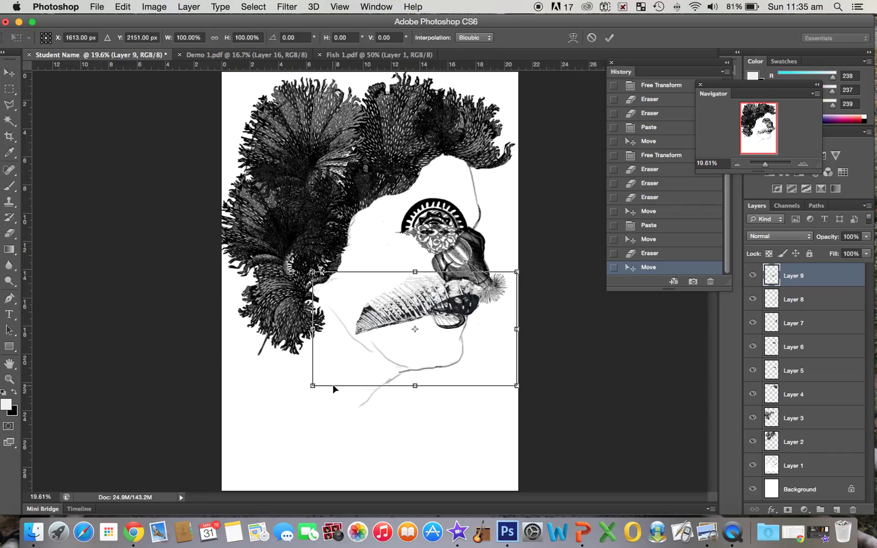
{"action": "left_click_drag", "start_coordinate": [311, 386], "coordinate": [393, 339]}
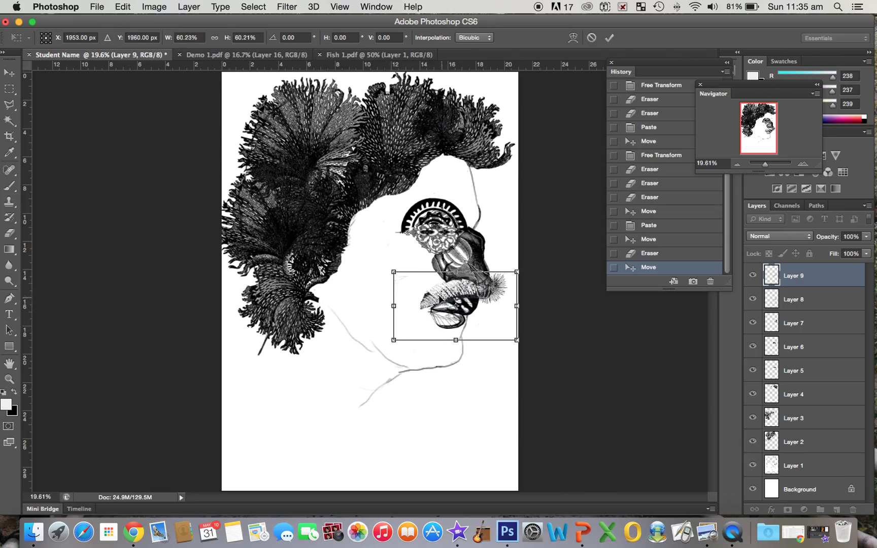
{"action": "left_click_drag", "start_coordinate": [437, 298], "coordinate": [424, 301]}
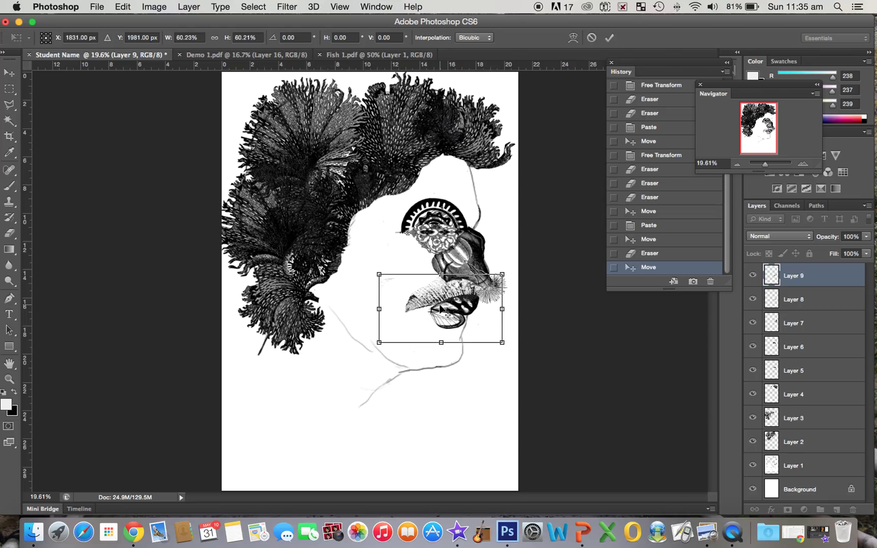
{"action": "key", "text": "Return"}
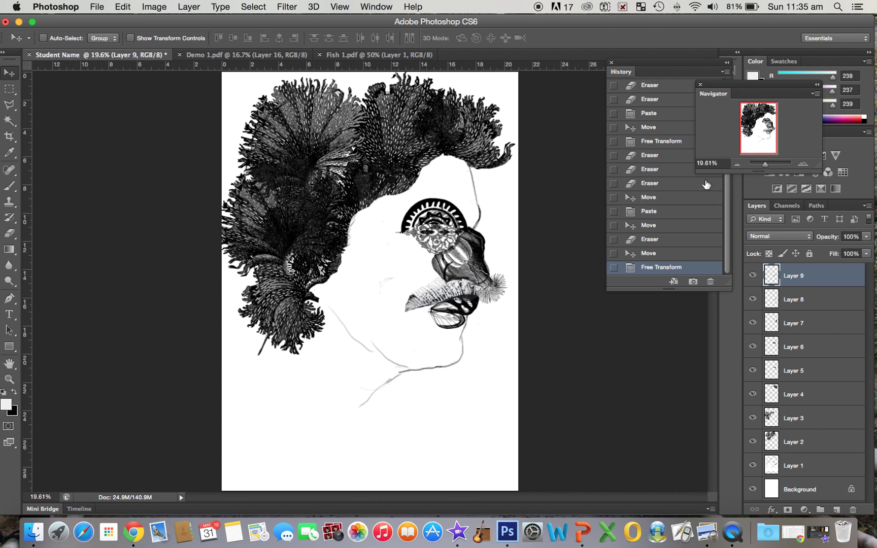
- Erase the leftover patch of hatching on the cheek beside the dorsal fin with the 142 px Eraser
{"action": "left_click", "coordinate": [804, 163]}
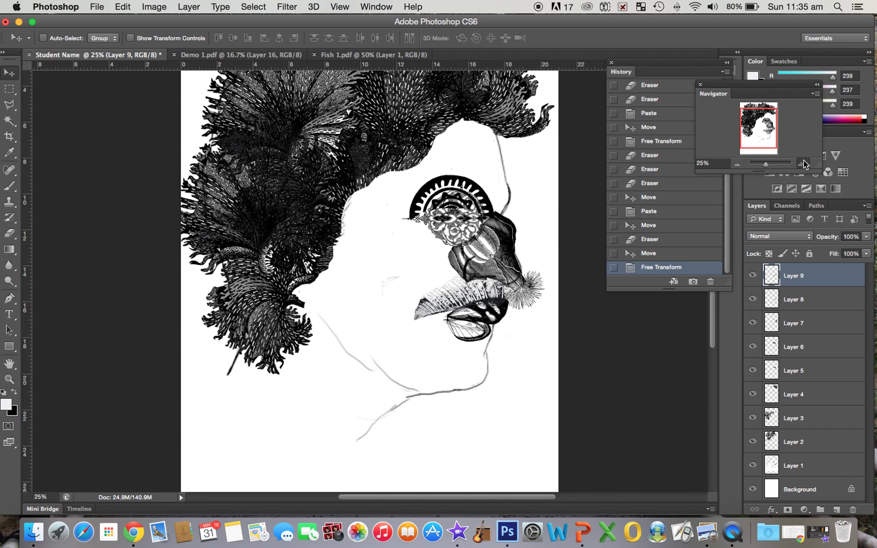
{"action": "left_click", "coordinate": [803, 162]}
{"action": "left_click", "coordinate": [803, 162]}
{"action": "left_click", "coordinate": [804, 162]}
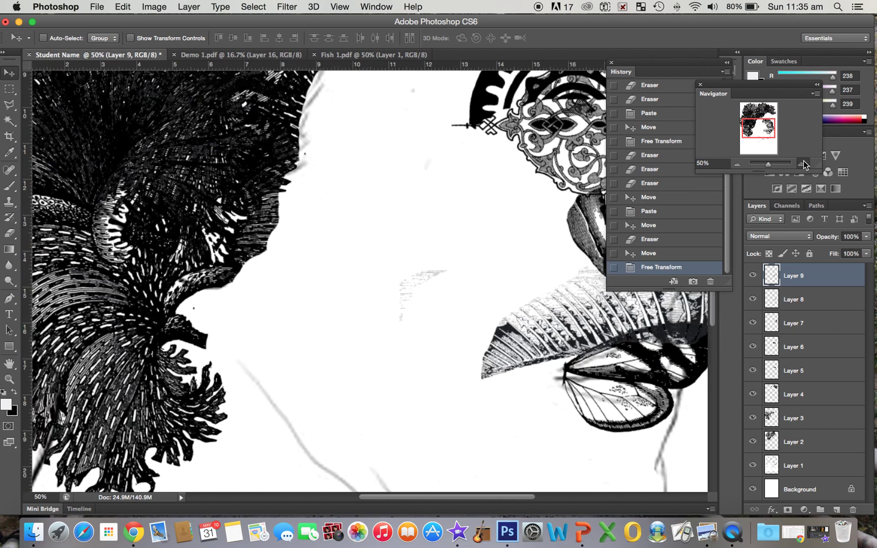
{"action": "left_click_drag", "start_coordinate": [757, 127], "coordinate": [767, 129]}
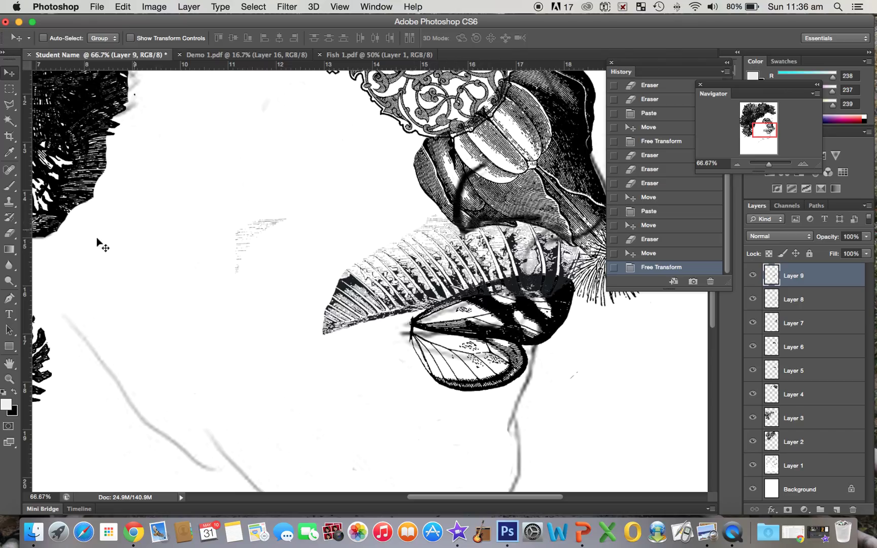
{"action": "left_click", "coordinate": [10, 233]}
{"action": "mouse_move", "coordinate": [227, 231]}
{"action": "left_mouse_down"}
{"action": "mouse_move", "coordinate": [274, 221]}
{"action": "mouse_move", "coordinate": [255, 258]}
{"action": "mouse_move", "coordinate": [280, 166]}
{"action": "mouse_move", "coordinate": [239, 266]}
{"action": "left_mouse_up"}
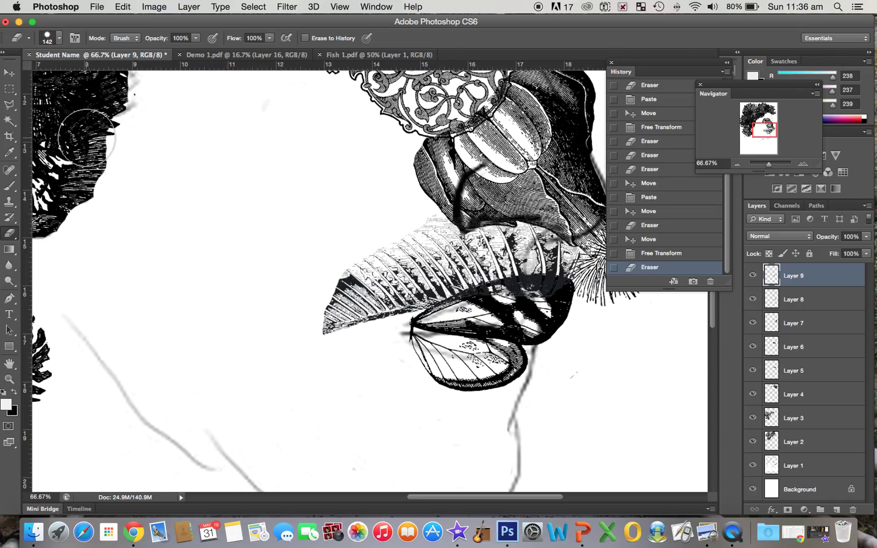
- Set the Eraser size to 30 px and erase the stray lines along the dorsal fin's upper edge
{"action": "left_click", "coordinate": [59, 40]}
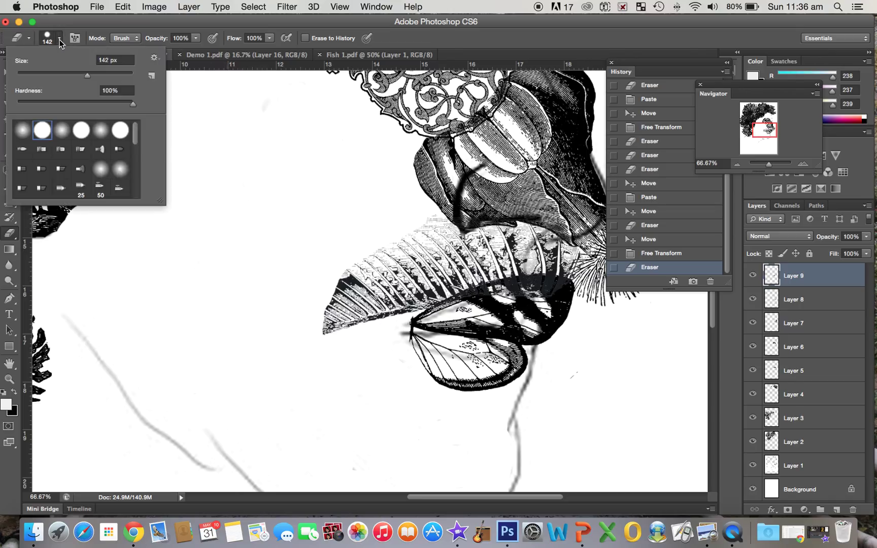
{"action": "left_click", "coordinate": [34, 75]}
{"action": "left_click", "coordinate": [58, 41]}
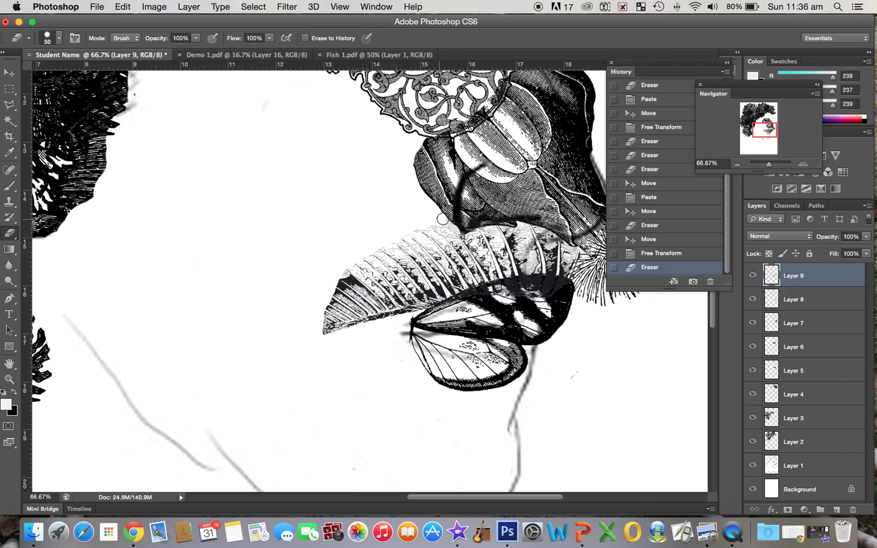
{"action": "mouse_move", "coordinate": [416, 225]}
{"action": "left_mouse_down"}
{"action": "mouse_move", "coordinate": [381, 244]}
{"action": "mouse_move", "coordinate": [389, 247]}
{"action": "left_mouse_up"}
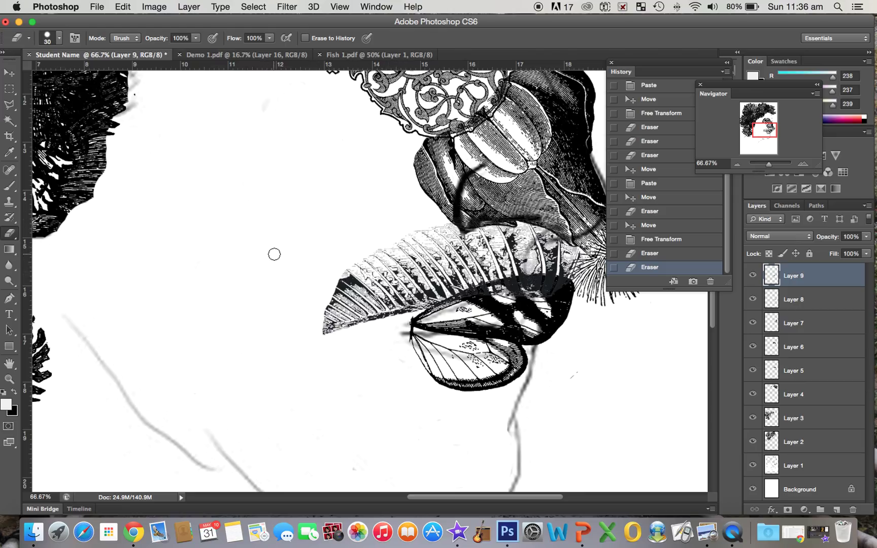
- Set the Eraser size to 15 px and erase straight strips between the dorsal fin's spines, separating their outer ends
{"action": "left_click", "coordinate": [60, 40]}
{"action": "left_click", "coordinate": [25, 75]}
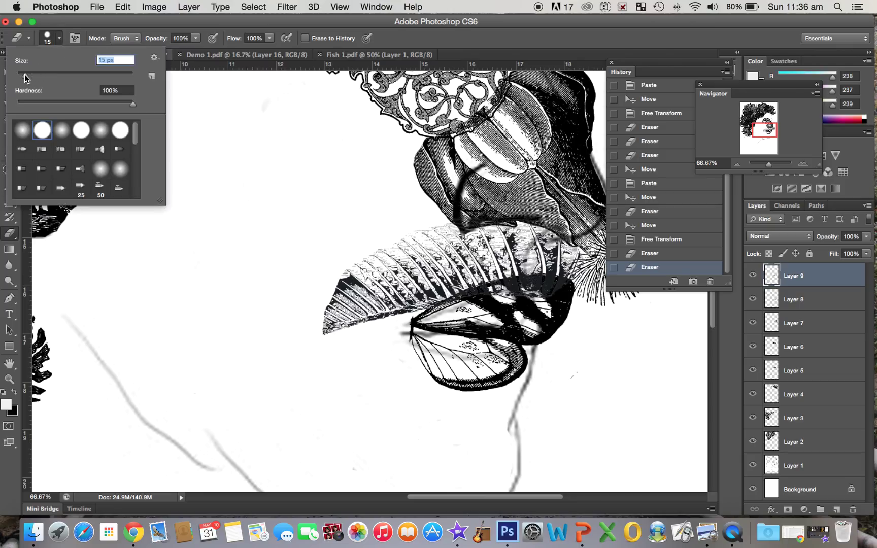
{"action": "left_click", "coordinate": [57, 40]}
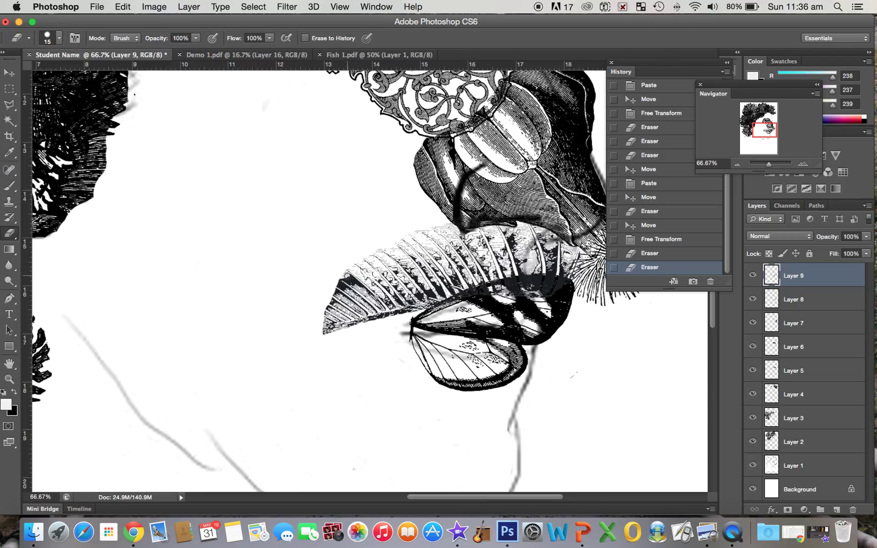
{"action": "left_click", "coordinate": [363, 291]}
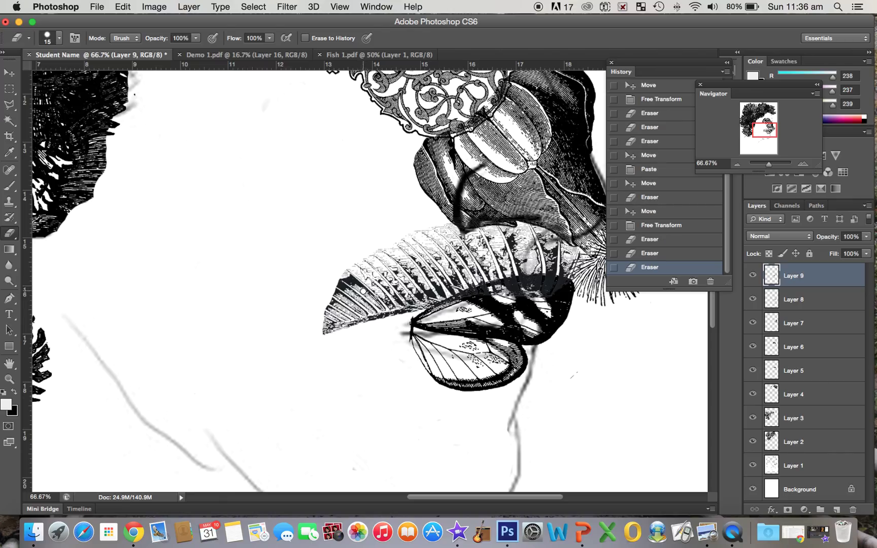
{"action": "left_click_drag", "start_coordinate": [364, 290], "coordinate": [334, 268]}
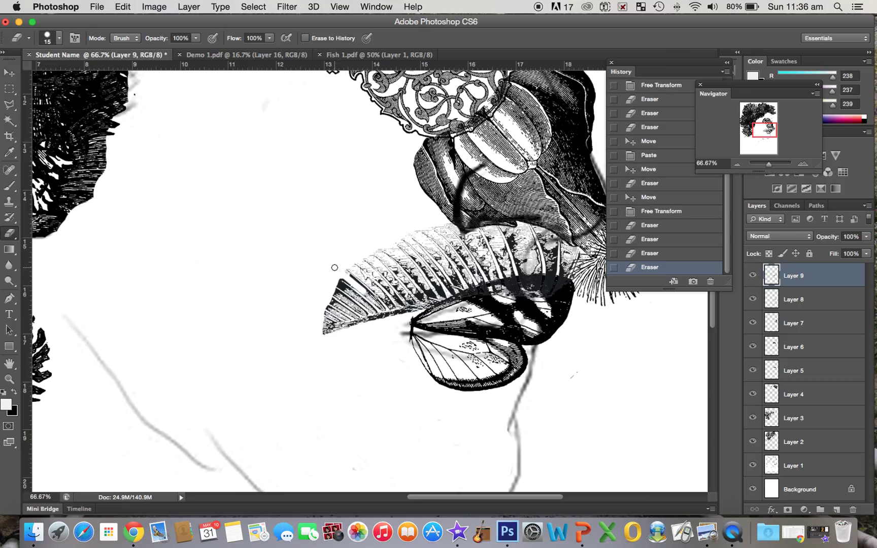
{"action": "left_click", "coordinate": [363, 290]}
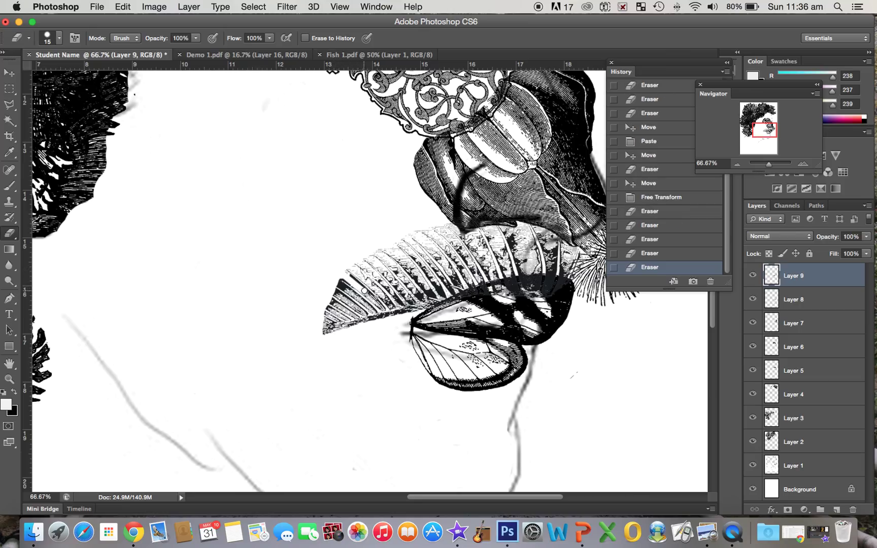
{"action": "left_click", "coordinate": [337, 268]}
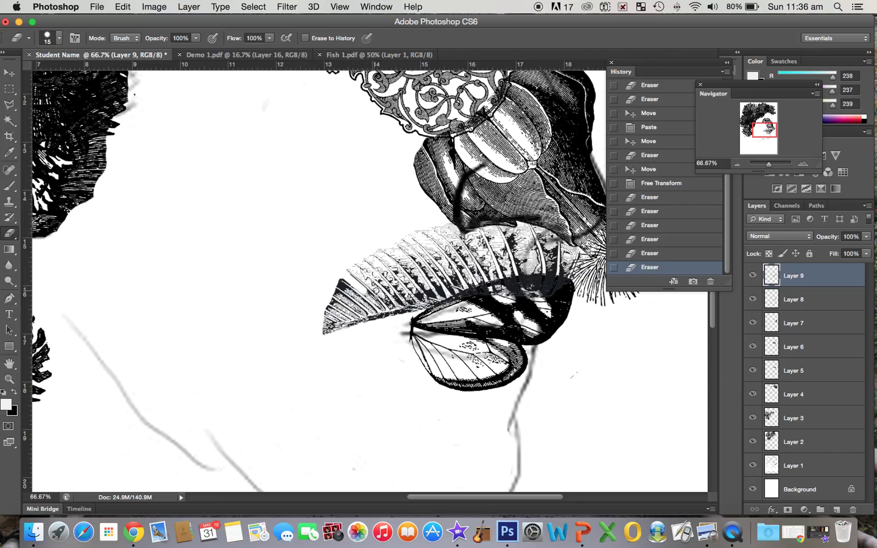
{"action": "left_click", "coordinate": [381, 294]}
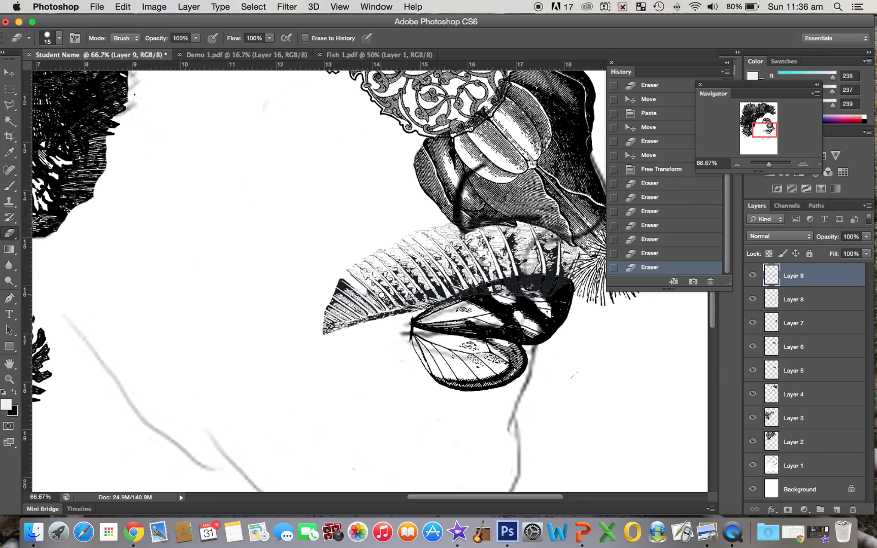
{"action": "left_click", "coordinate": [345, 261]}
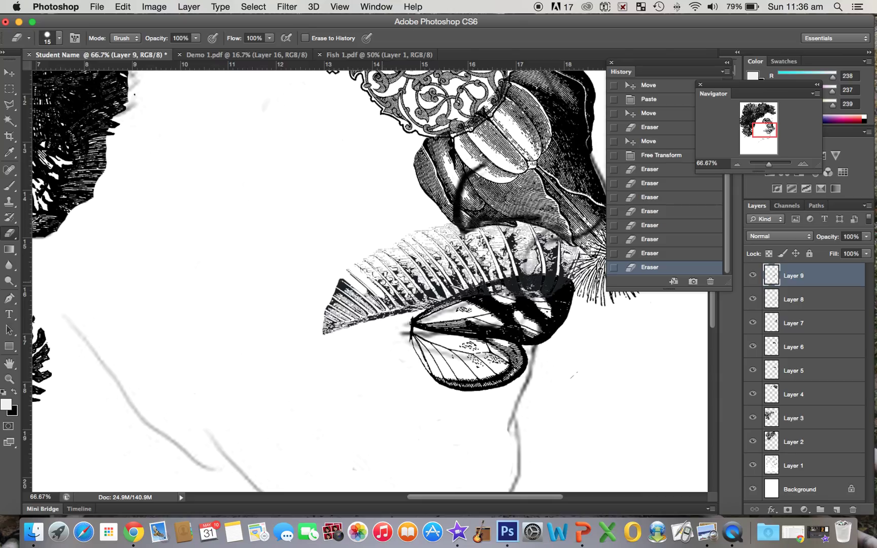
{"action": "left_click", "coordinate": [380, 281]}
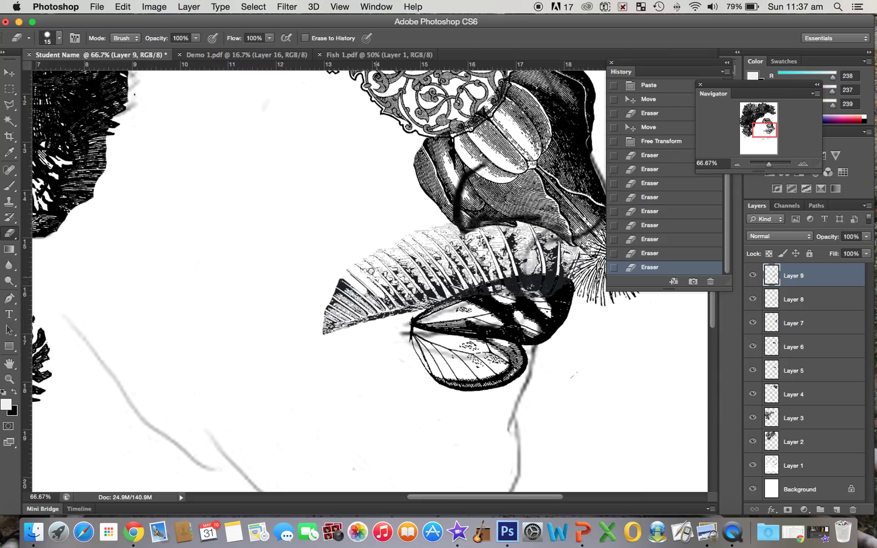
{"action": "left_click", "coordinate": [354, 256]}
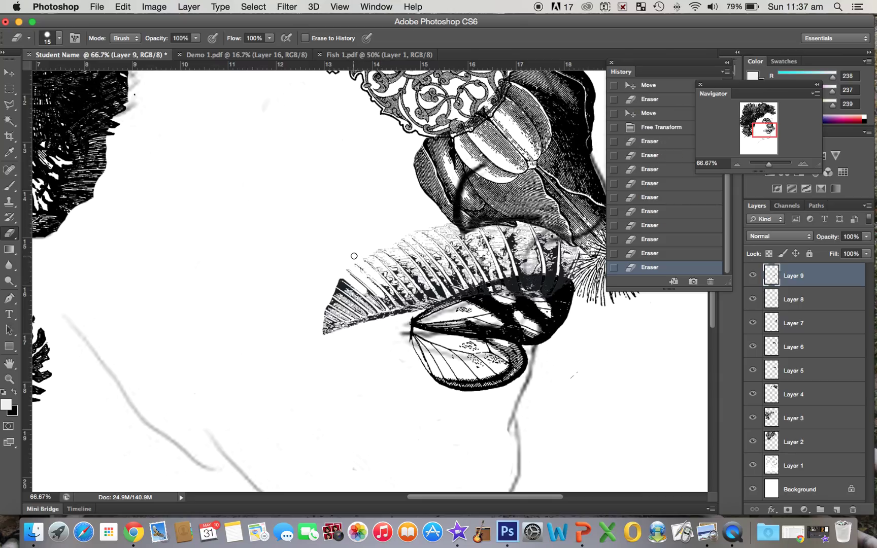
{"action": "left_click", "coordinate": [390, 279]}
{"action": "left_click", "coordinate": [364, 252]}
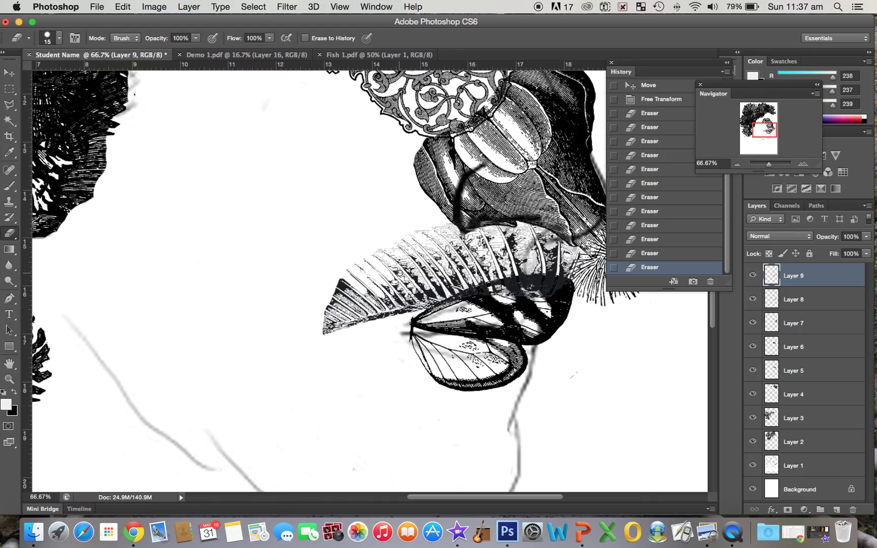
{"action": "left_click", "coordinate": [399, 273]}
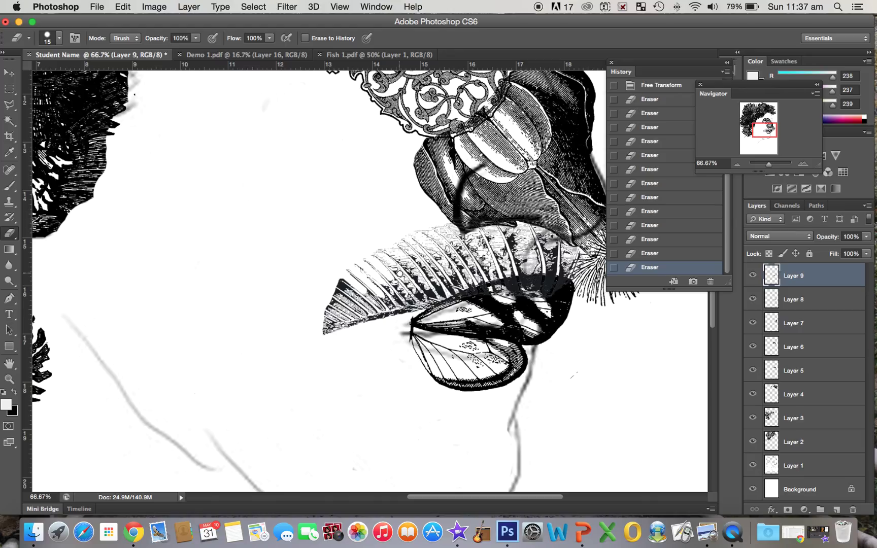
{"action": "left_click", "coordinate": [368, 246]}
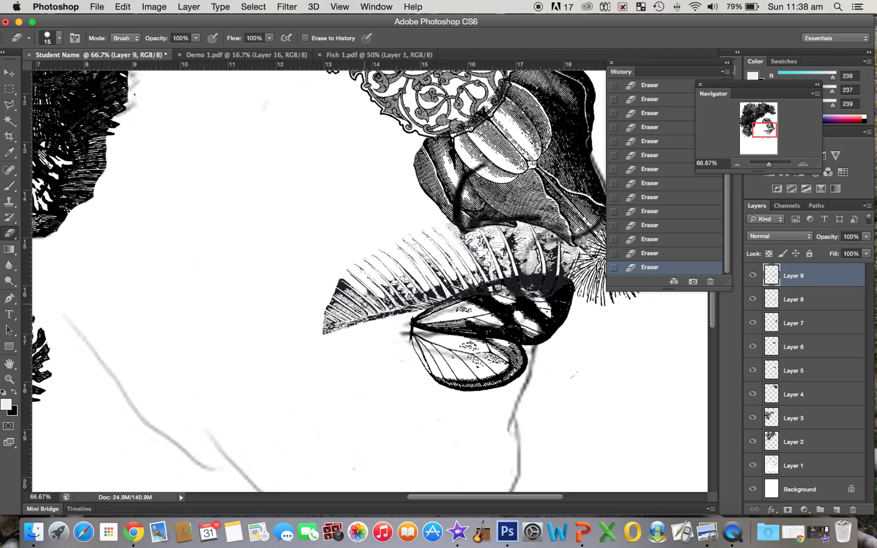
- Set the Eraser size to 5 px and erase a thin strip between the small spines at the fin's dark rear end
{"action": "left_click", "coordinate": [58, 39]}
{"action": "left_click_drag", "start_coordinate": [22, 76], "coordinate": [19, 73]}
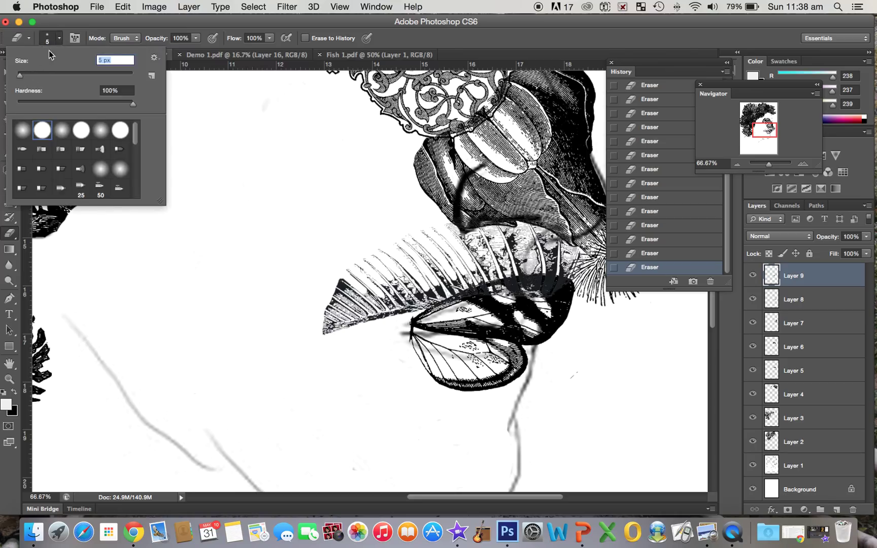
{"action": "left_click", "coordinate": [56, 40]}
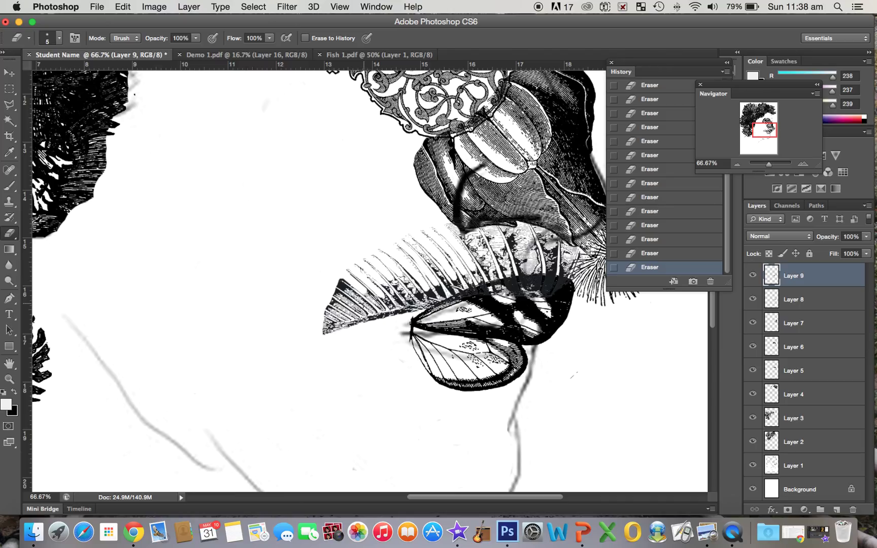
{"action": "left_click_drag", "start_coordinate": [350, 303], "coordinate": [347, 292]}
- Set the Eraser size to 10 px, clear the gaps between the rear spines and trim the fin's pointed end
{"action": "left_click", "coordinate": [59, 38]}
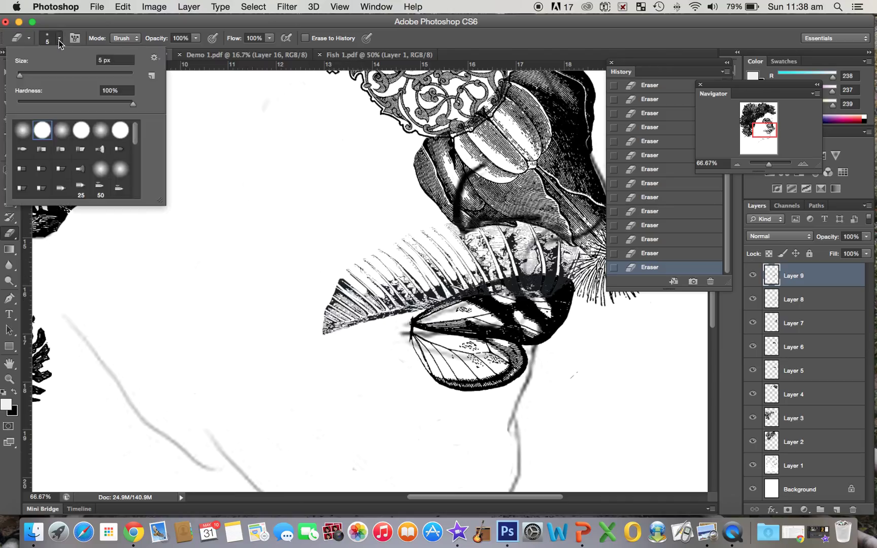
{"action": "double_click", "coordinate": [102, 60]}
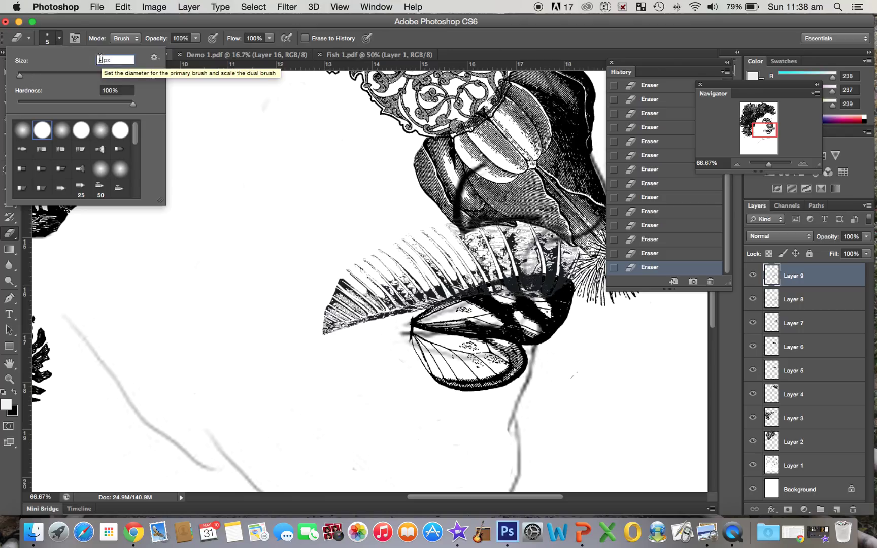
{"action": "type", "text": "10"}
{"action": "left_click", "coordinate": [197, 130]}
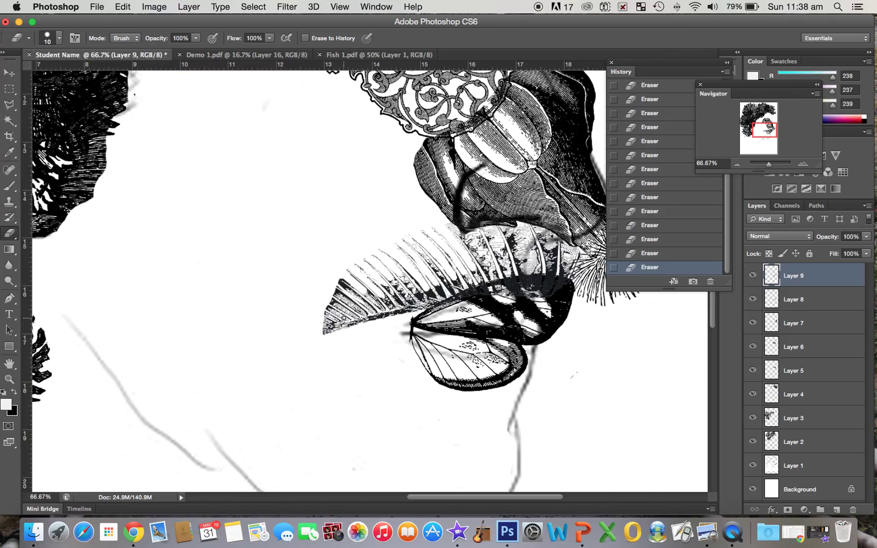
{"action": "left_click_drag", "start_coordinate": [371, 308], "coordinate": [328, 277]}
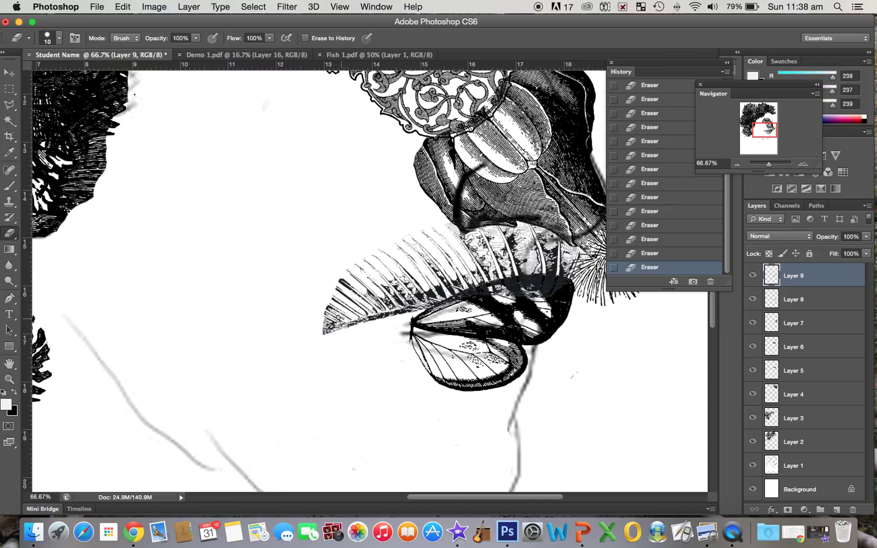
{"action": "left_click_drag", "start_coordinate": [320, 301], "coordinate": [318, 302]}
{"action": "left_click_drag", "start_coordinate": [329, 325], "coordinate": [320, 331]}
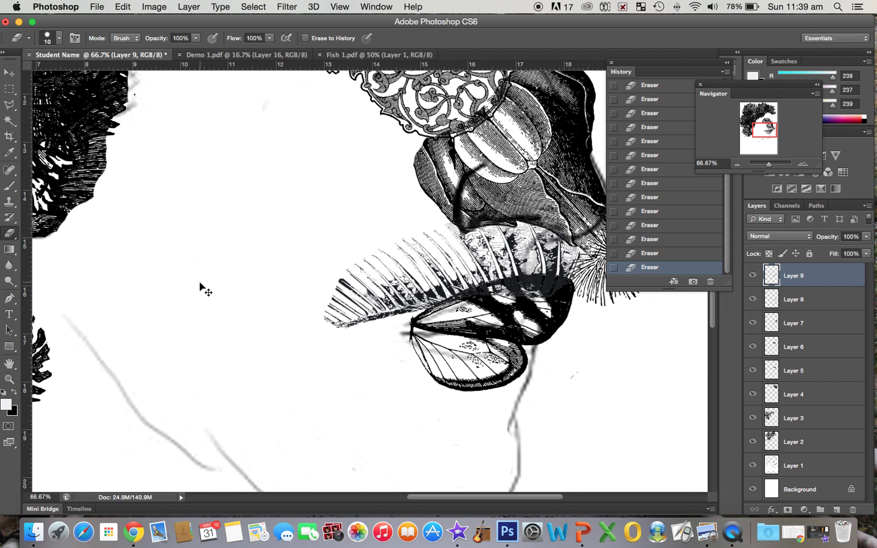
- Paste another copy of the fish linework and move it down over the mouth and jaw area
{"action": "key", "text": "super+v"}
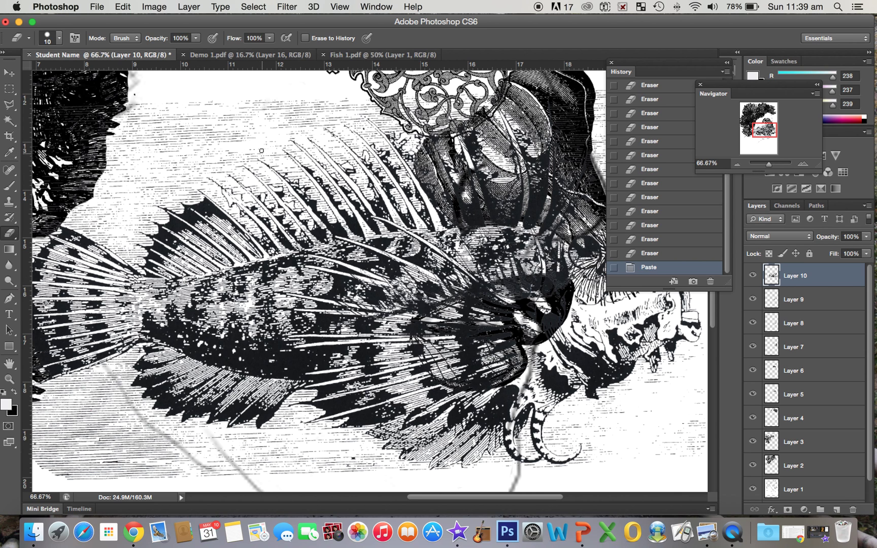
{"action": "left_click", "coordinate": [340, 6]}
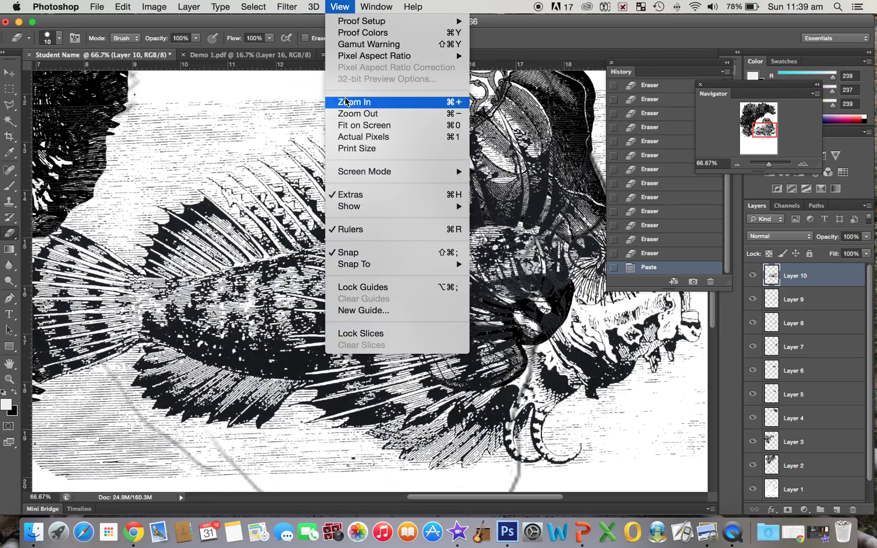
{"action": "left_click", "coordinate": [358, 125]}
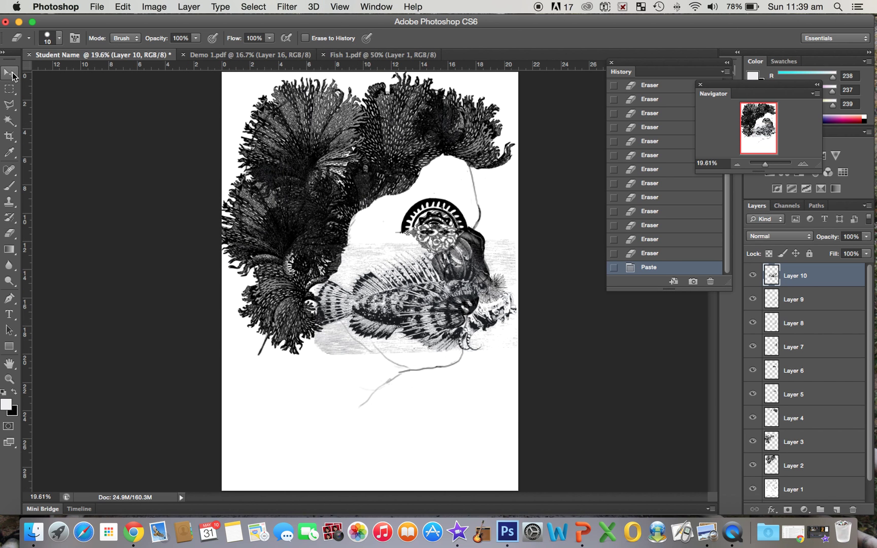
{"action": "left_click", "coordinate": [11, 74]}
{"action": "left_click_drag", "start_coordinate": [417, 310], "coordinate": [409, 347]}
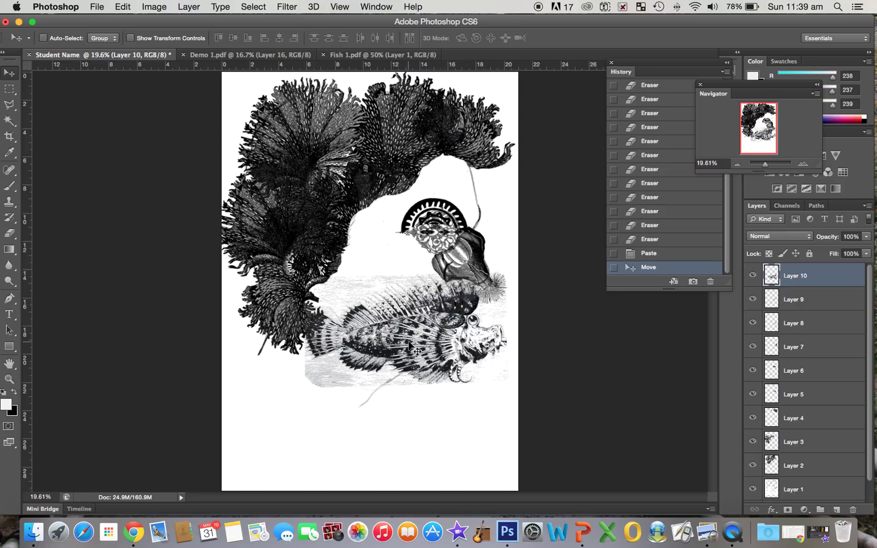
- Rotate the new fish copy clockwise with Free Transform and shift it so its body follows the jawline
{"action": "key", "text": "super+t"}
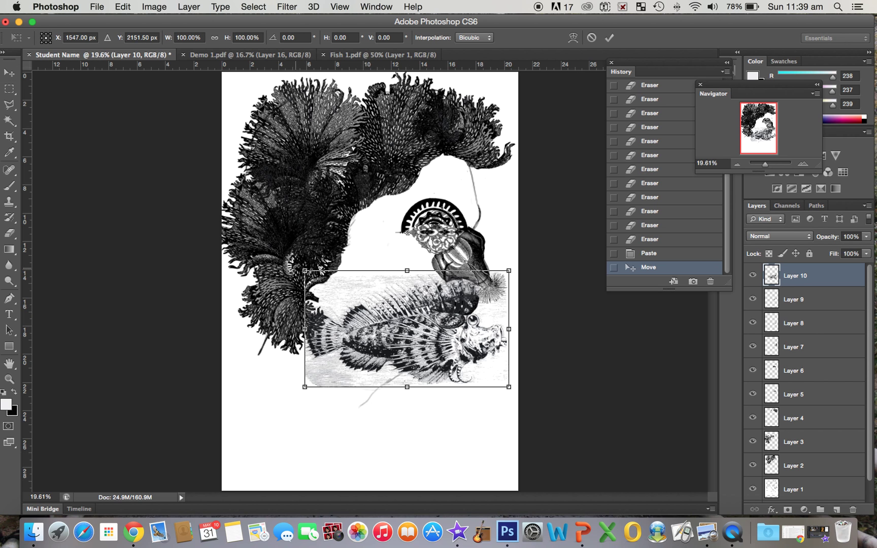
{"action": "left_click_drag", "start_coordinate": [319, 268], "coordinate": [316, 231]}
{"action": "mouse_move", "coordinate": [388, 343]}
{"action": "left_mouse_down"}
{"action": "mouse_move", "coordinate": [368, 332]}
{"action": "mouse_move", "coordinate": [375, 329]}
{"action": "left_mouse_up"}
{"action": "key", "text": "Return"}
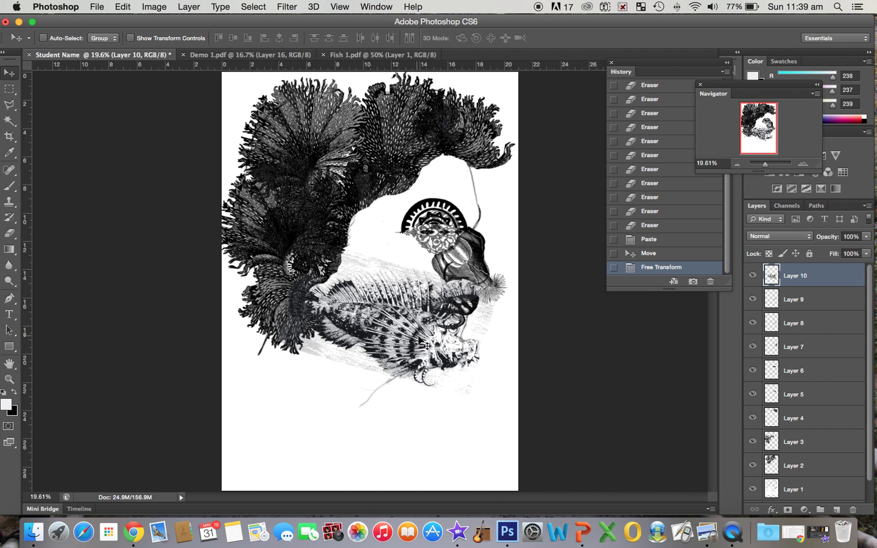
- Set the Eraser size to 99 px and erase the grey background shading above the lower fish's back fin
{"action": "left_click", "coordinate": [805, 163]}
{"action": "left_click", "coordinate": [805, 163]}
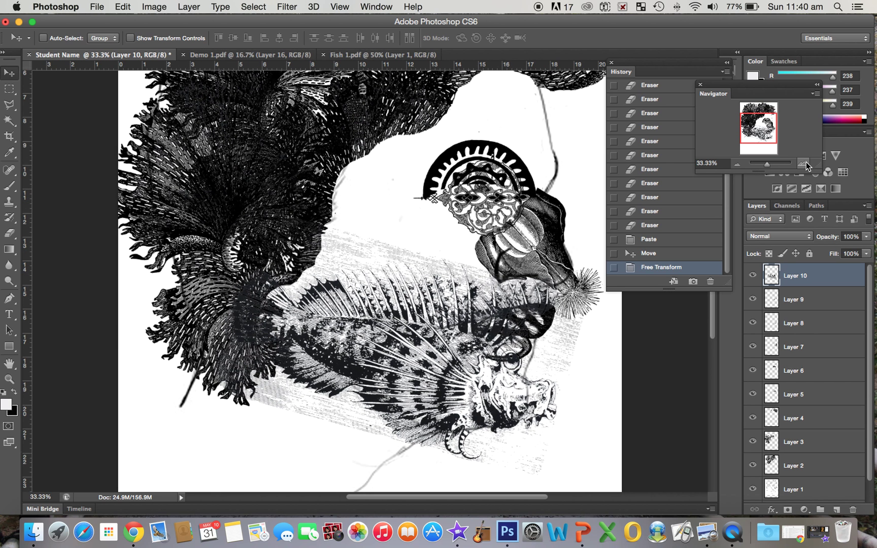
{"action": "left_click", "coordinate": [10, 236]}
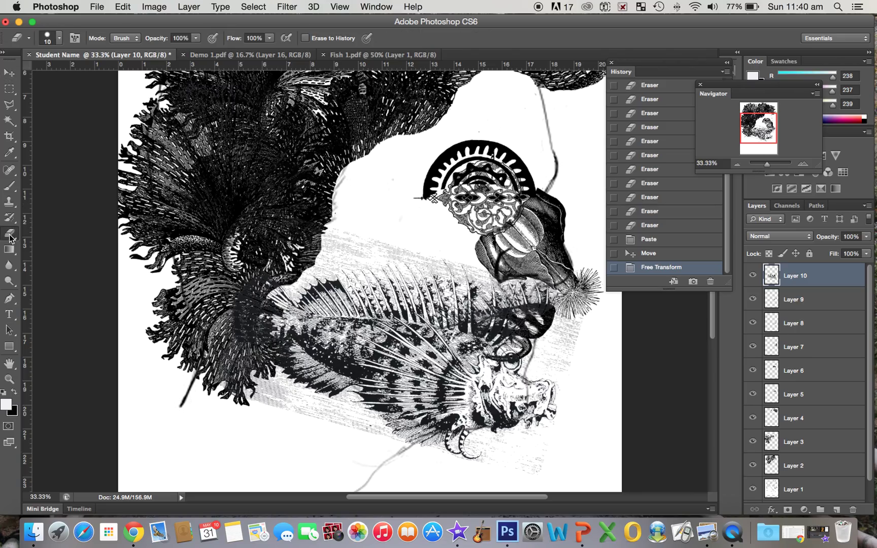
{"action": "left_click", "coordinate": [60, 38]}
{"action": "left_click", "coordinate": [73, 73]}
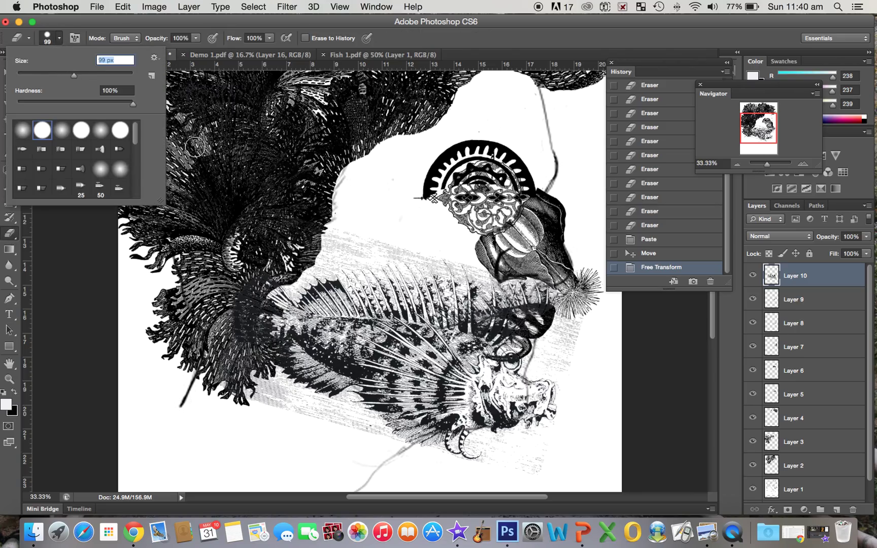
{"action": "left_click", "coordinate": [387, 241]}
{"action": "left_click", "coordinate": [385, 242]}
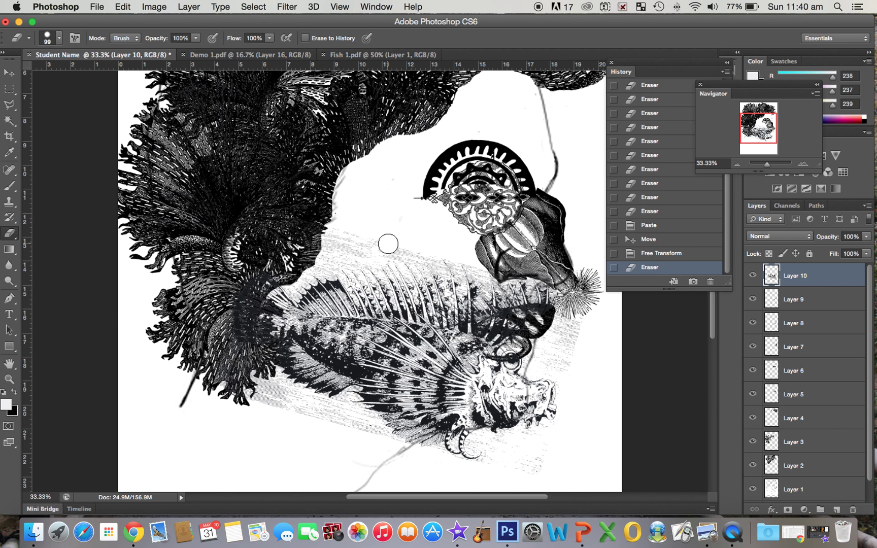
{"action": "mouse_move", "coordinate": [274, 256]}
{"action": "left_mouse_down"}
{"action": "mouse_move", "coordinate": [392, 287]}
{"action": "mouse_move", "coordinate": [418, 269]}
{"action": "mouse_move", "coordinate": [429, 284]}
{"action": "mouse_move", "coordinate": [457, 284]}
{"action": "mouse_move", "coordinate": [464, 268]}
{"action": "mouse_move", "coordinate": [501, 301]}
{"action": "mouse_move", "coordinate": [546, 285]}
{"action": "mouse_move", "coordinate": [579, 329]}
{"action": "mouse_move", "coordinate": [552, 351]}
{"action": "mouse_move", "coordinate": [560, 361]}
{"action": "mouse_move", "coordinate": [552, 349]}
{"action": "mouse_move", "coordinate": [559, 319]}
{"action": "left_mouse_up"}
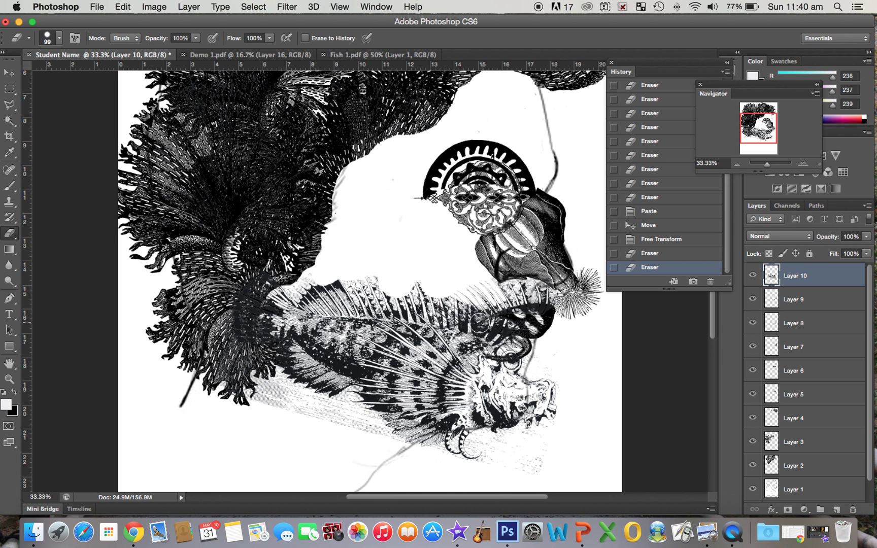
- Erase the lower fish's back spines along a smooth concave curve from the hair to the upper lip fin
{"action": "left_click", "coordinate": [467, 308]}
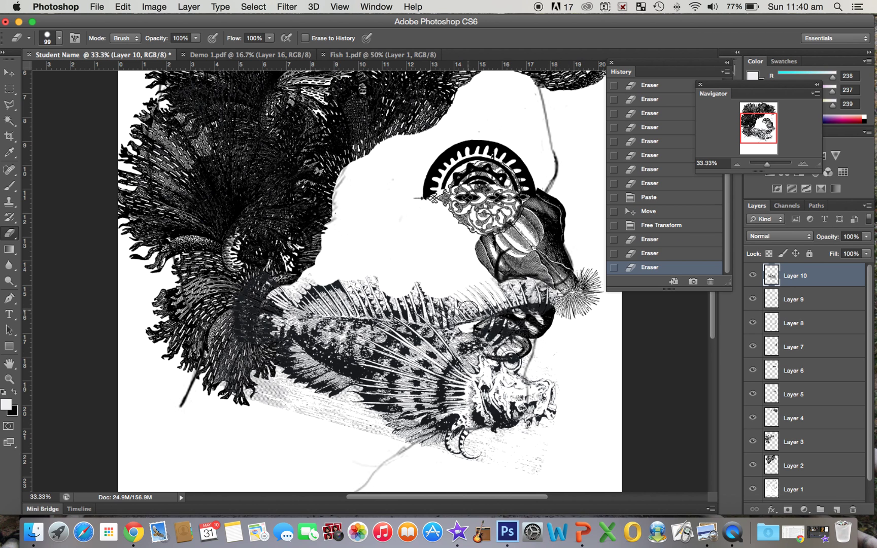
{"action": "left_click", "coordinate": [468, 308]}
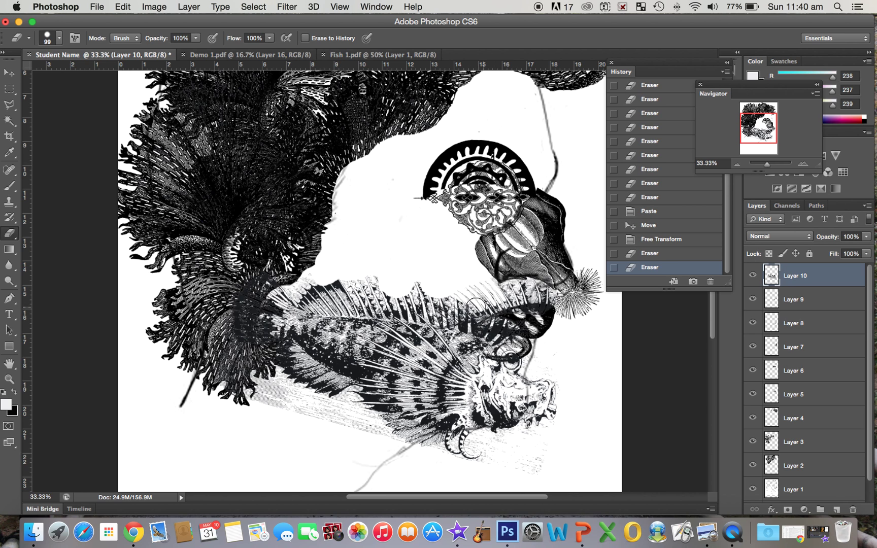
{"action": "mouse_move", "coordinate": [441, 315]}
{"action": "left_mouse_down"}
{"action": "mouse_move", "coordinate": [397, 313]}
{"action": "mouse_move", "coordinate": [415, 301]}
{"action": "mouse_move", "coordinate": [425, 310]}
{"action": "mouse_move", "coordinate": [417, 317]}
{"action": "mouse_move", "coordinate": [423, 296]}
{"action": "mouse_move", "coordinate": [406, 286]}
{"action": "left_mouse_up"}
{"action": "mouse_move", "coordinate": [313, 281]}
{"action": "left_mouse_down"}
{"action": "mouse_move", "coordinate": [362, 317]}
{"action": "mouse_move", "coordinate": [397, 319]}
{"action": "mouse_move", "coordinate": [365, 298]}
{"action": "mouse_move", "coordinate": [381, 295]}
{"action": "mouse_move", "coordinate": [332, 275]}
{"action": "left_mouse_up"}
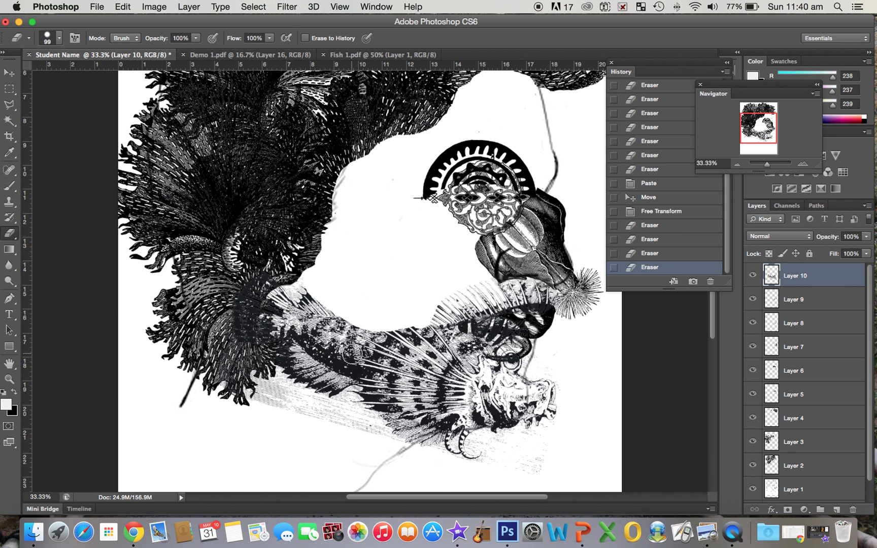
- Erase the fish's snout beyond the sketched chin and the whiskers and grey shading below its body
{"action": "mouse_move", "coordinate": [542, 380]}
{"action": "left_mouse_down"}
{"action": "mouse_move", "coordinate": [526, 444]}
{"action": "mouse_move", "coordinate": [534, 482]}
{"action": "mouse_move", "coordinate": [550, 375]}
{"action": "mouse_move", "coordinate": [552, 430]}
{"action": "mouse_move", "coordinate": [568, 371]}
{"action": "mouse_move", "coordinate": [556, 353]}
{"action": "mouse_move", "coordinate": [543, 368]}
{"action": "mouse_move", "coordinate": [553, 351]}
{"action": "mouse_move", "coordinate": [547, 422]}
{"action": "mouse_move", "coordinate": [553, 401]}
{"action": "left_mouse_up"}
{"action": "mouse_move", "coordinate": [517, 436]}
{"action": "left_mouse_down"}
{"action": "mouse_move", "coordinate": [453, 440]}
{"action": "mouse_move", "coordinate": [423, 456]}
{"action": "mouse_move", "coordinate": [491, 456]}
{"action": "mouse_move", "coordinate": [496, 446]}
{"action": "mouse_move", "coordinate": [465, 461]}
{"action": "left_mouse_up"}
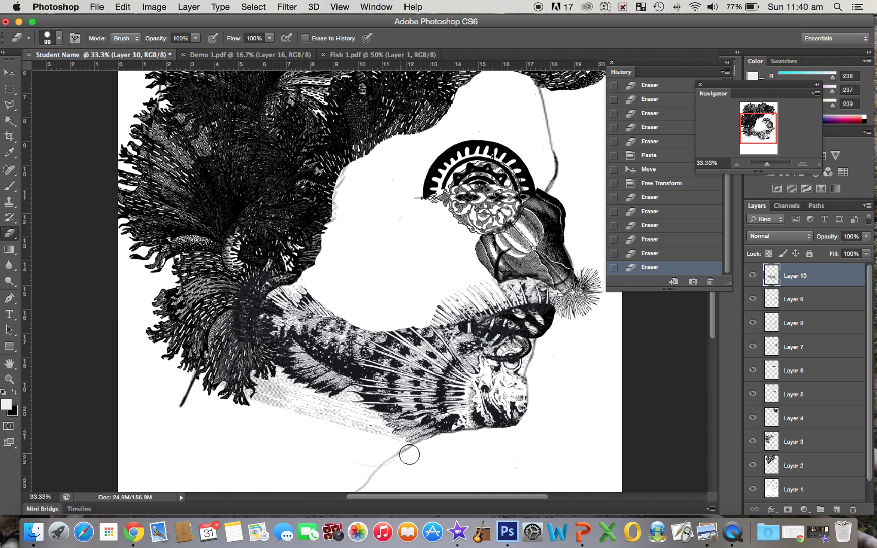
{"action": "mouse_move", "coordinate": [368, 425]}
{"action": "left_mouse_down"}
{"action": "mouse_move", "coordinate": [260, 401]}
{"action": "mouse_move", "coordinate": [259, 383]}
{"action": "mouse_move", "coordinate": [268, 390]}
{"action": "mouse_move", "coordinate": [269, 373]}
{"action": "mouse_move", "coordinate": [282, 390]}
{"action": "mouse_move", "coordinate": [353, 429]}
{"action": "left_mouse_up"}
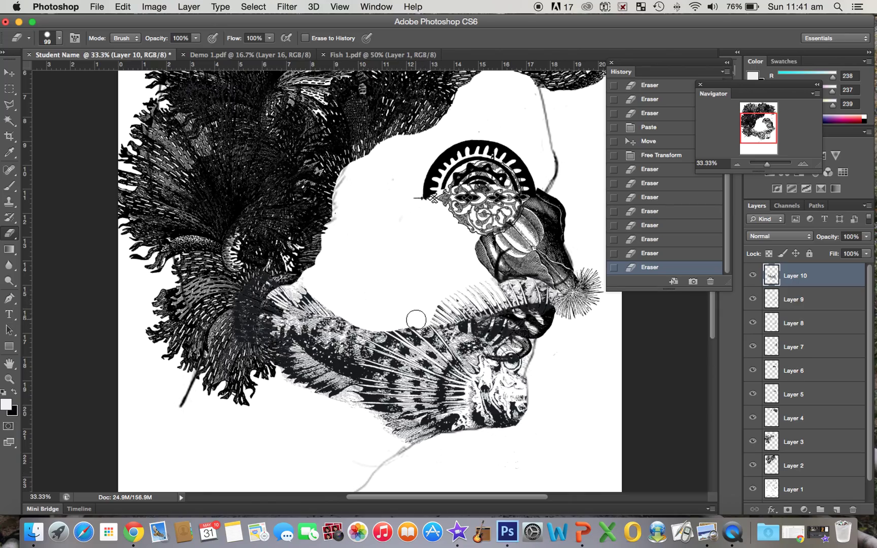
- Tidy the upper edge of the jaw fish with the Eraser and fit the whole collage on screen
{"action": "left_click_drag", "start_coordinate": [401, 324], "coordinate": [361, 311]}
{"action": "left_click_drag", "start_coordinate": [337, 272], "coordinate": [289, 272]}
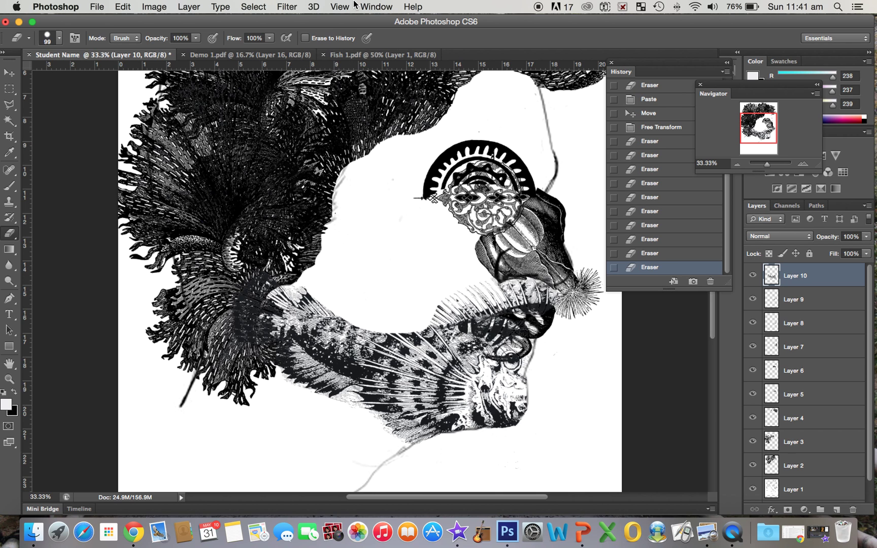
{"action": "left_click", "coordinate": [339, 7]}
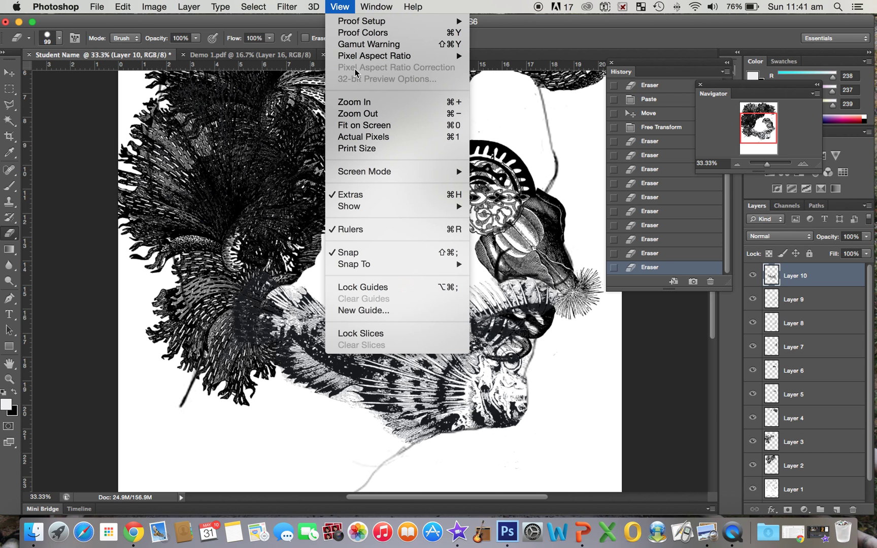
{"action": "left_click", "coordinate": [440, 126]}
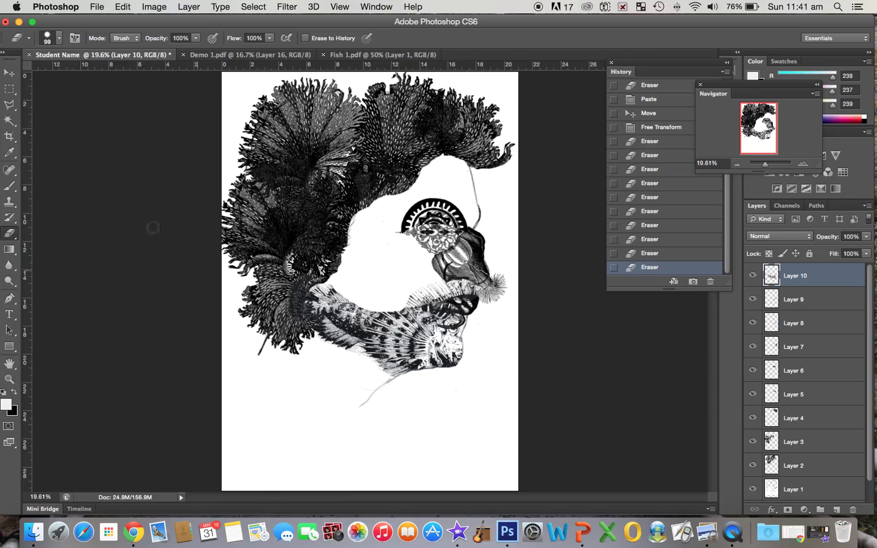
- Open the scan Plant 4.pdf from the Plants folder inside Archimboldo scans
{"action": "left_click", "coordinate": [9, 73]}
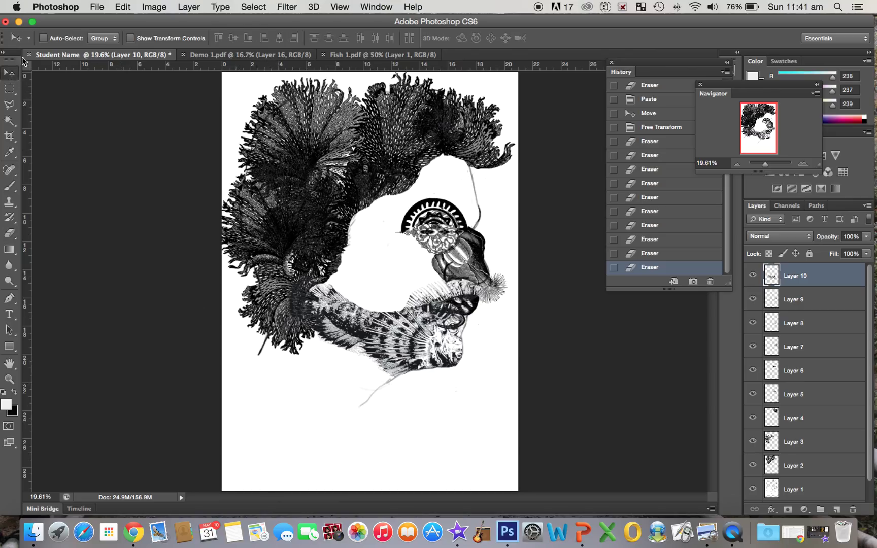
{"action": "left_click", "coordinate": [108, 8]}
{"action": "left_click", "coordinate": [109, 32]}
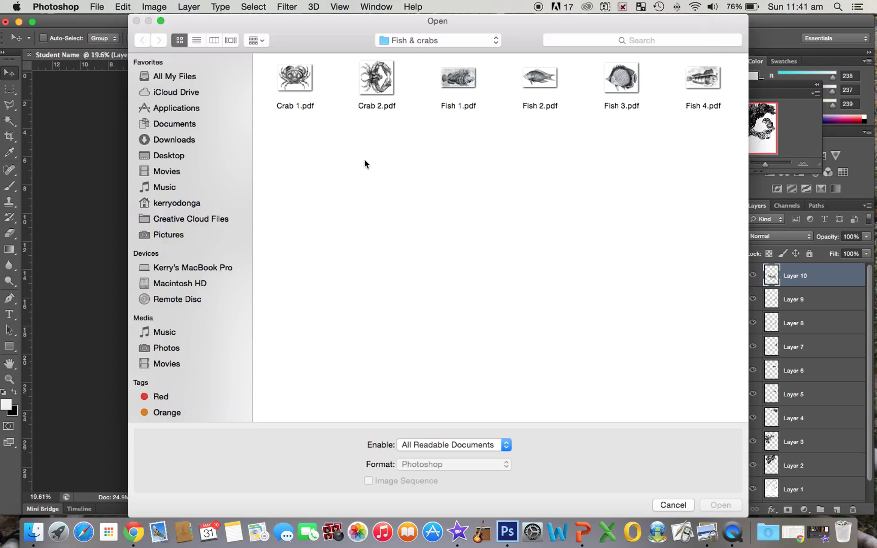
{"action": "left_click", "coordinate": [495, 42]}
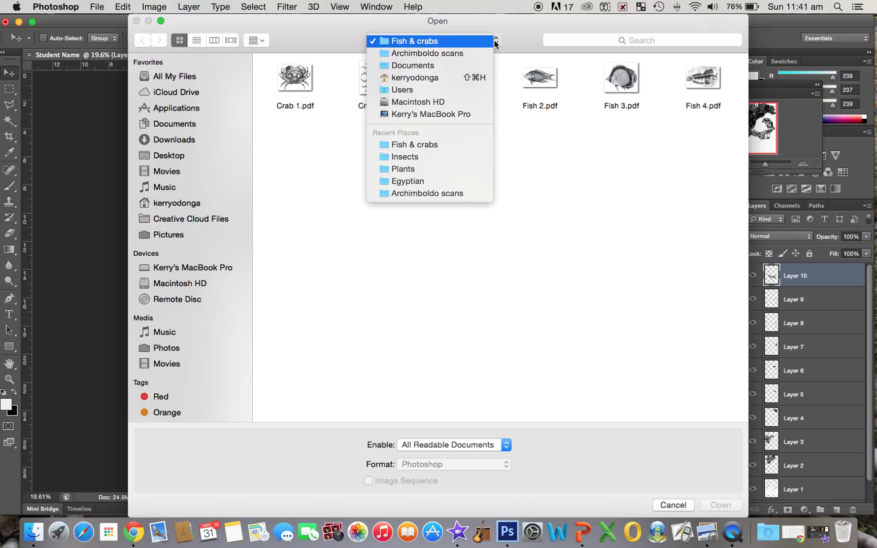
{"action": "left_click", "coordinate": [484, 54]}
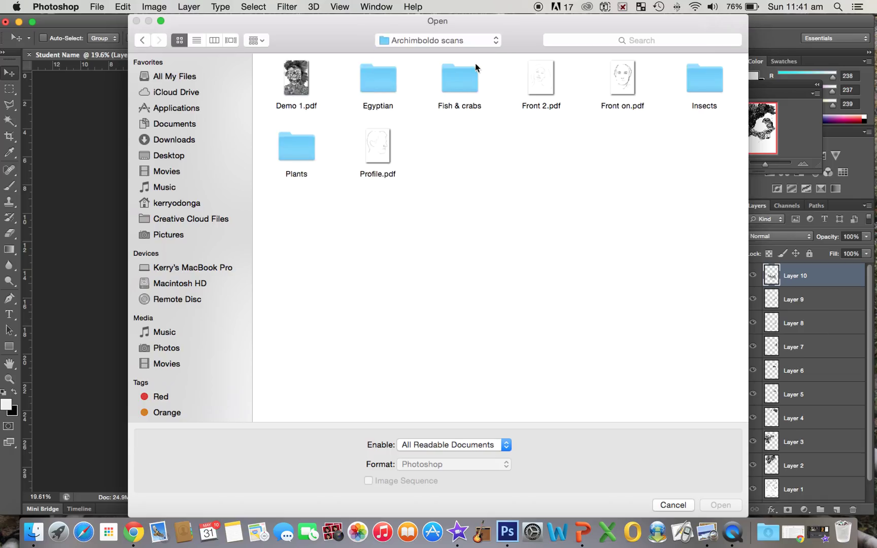
{"action": "double_click", "coordinate": [300, 151]}
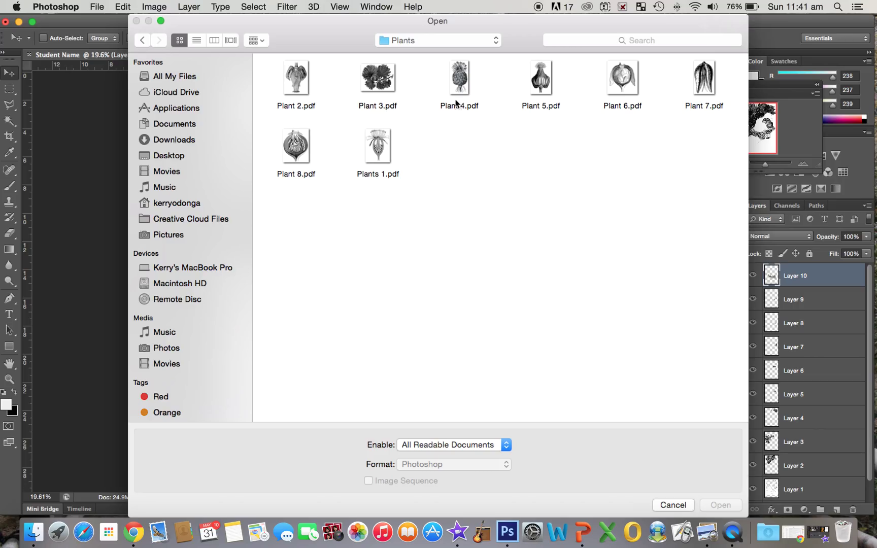
{"action": "double_click", "coordinate": [462, 80]}
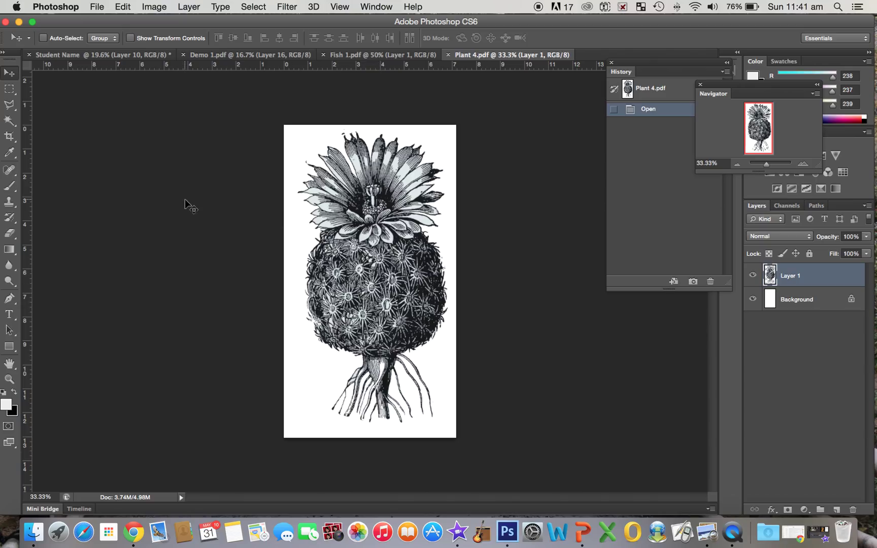
- Select the cactus scan's white background with the Magic Wand, extend it to similar areas, invert the selection and copy the linework
{"action": "left_click", "coordinate": [8, 122]}
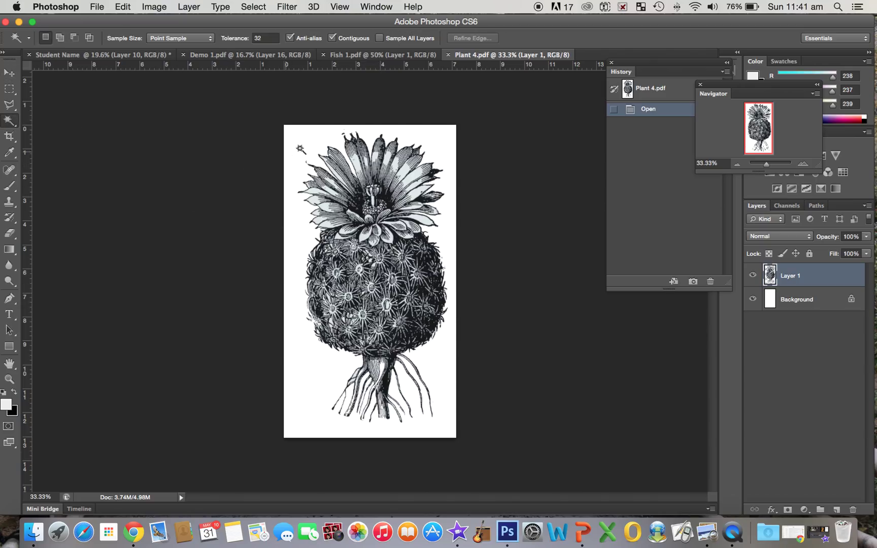
{"action": "left_click", "coordinate": [300, 148]}
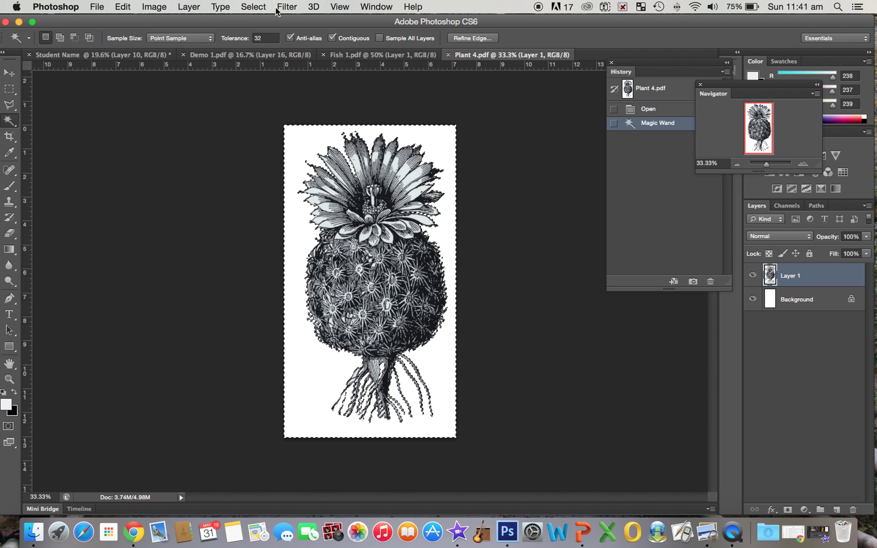
{"action": "left_click", "coordinate": [256, 7]}
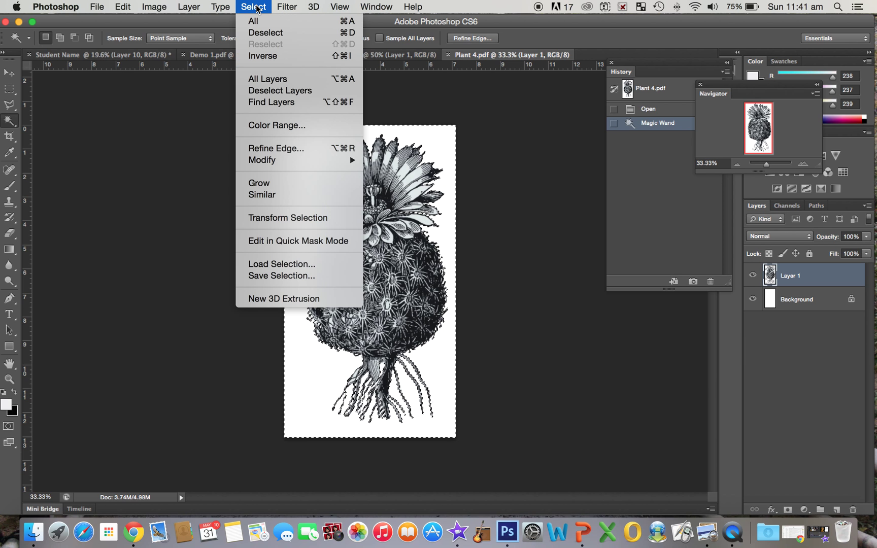
{"action": "left_click", "coordinate": [272, 195]}
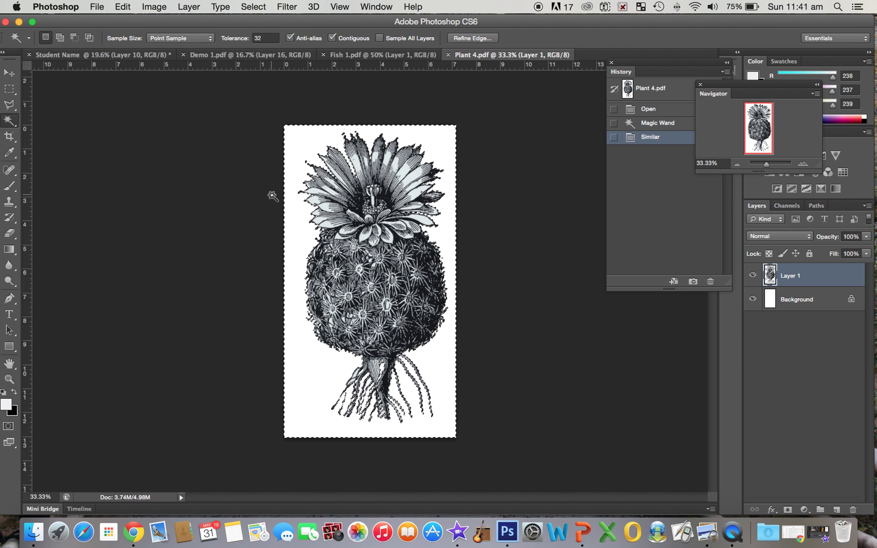
{"action": "left_click", "coordinate": [254, 7]}
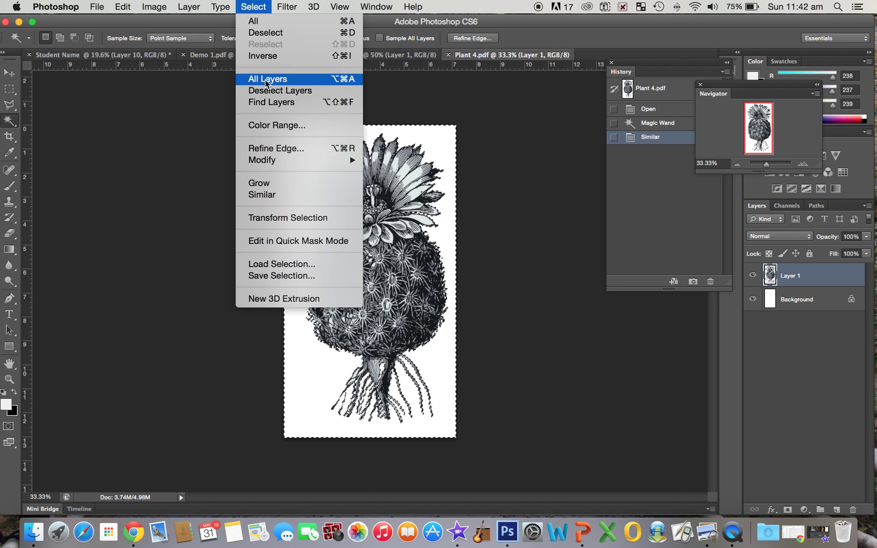
{"action": "left_click", "coordinate": [263, 55]}
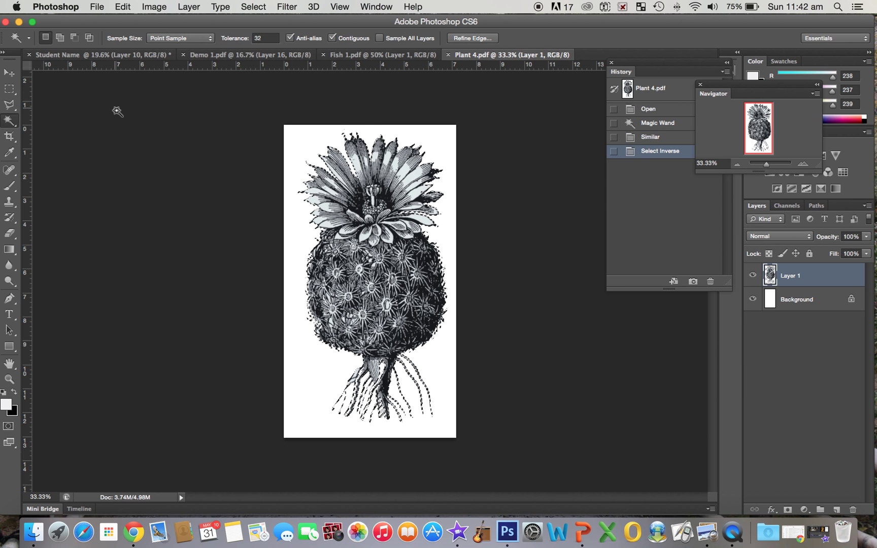
{"action": "key", "text": "super+c"}
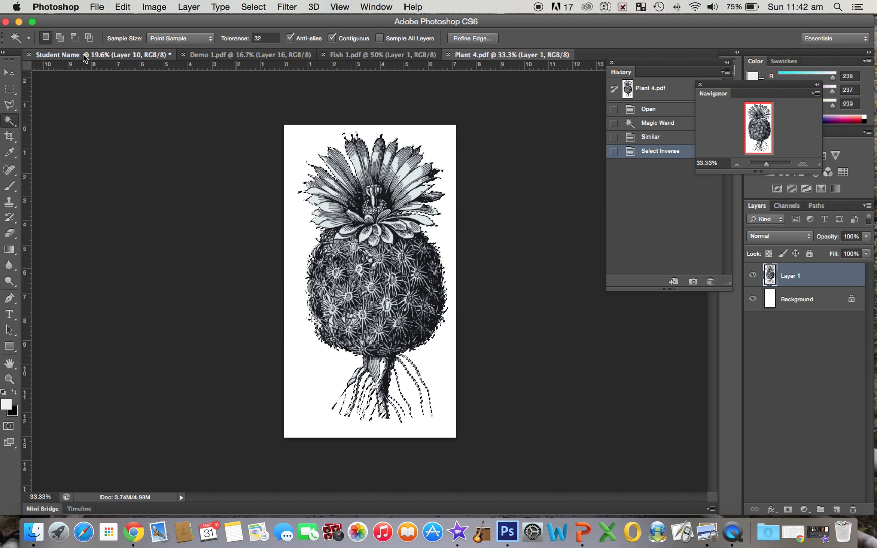
- Paste the cactus into the Student Name collage and move it down to the neck area below the hair
{"action": "left_click", "coordinate": [85, 58]}
{"action": "key", "text": "super+v"}
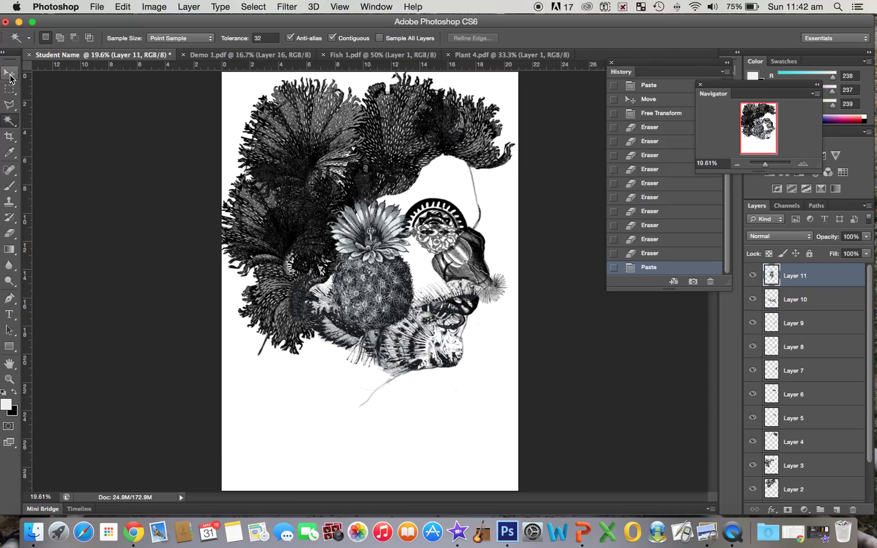
{"action": "left_click", "coordinate": [11, 75]}
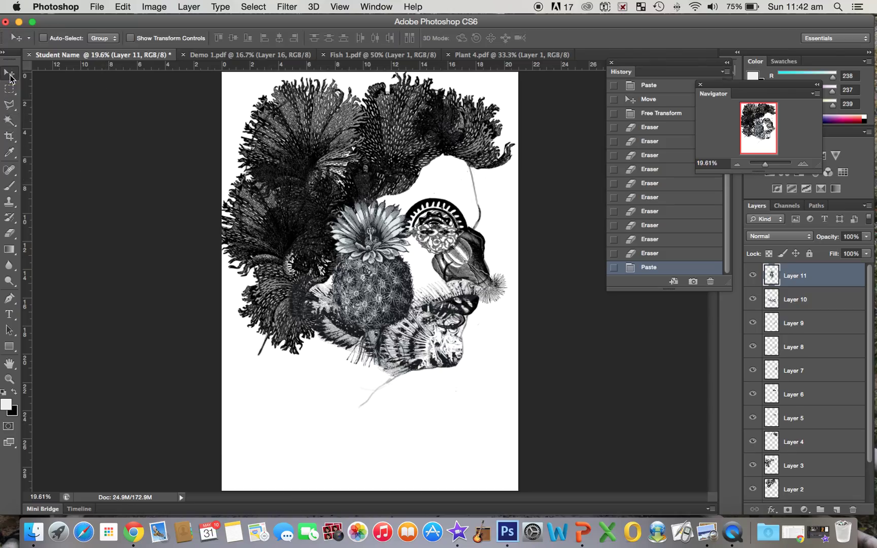
{"action": "left_click_drag", "start_coordinate": [365, 273], "coordinate": [306, 390]}
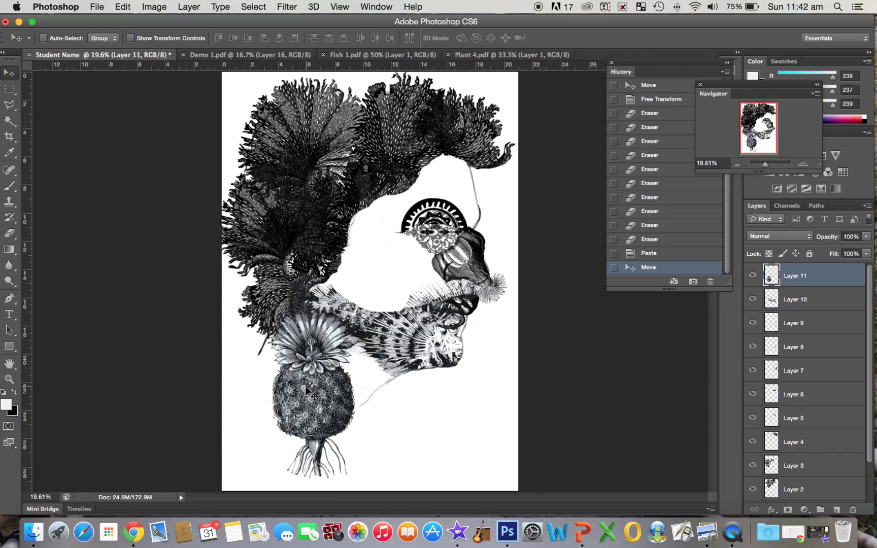
- Free Transform the cactus: rotate it to -53.45°, scale it to 141.88% and shift its flower off the page's left edge
{"action": "key", "text": "ctrl+t"}
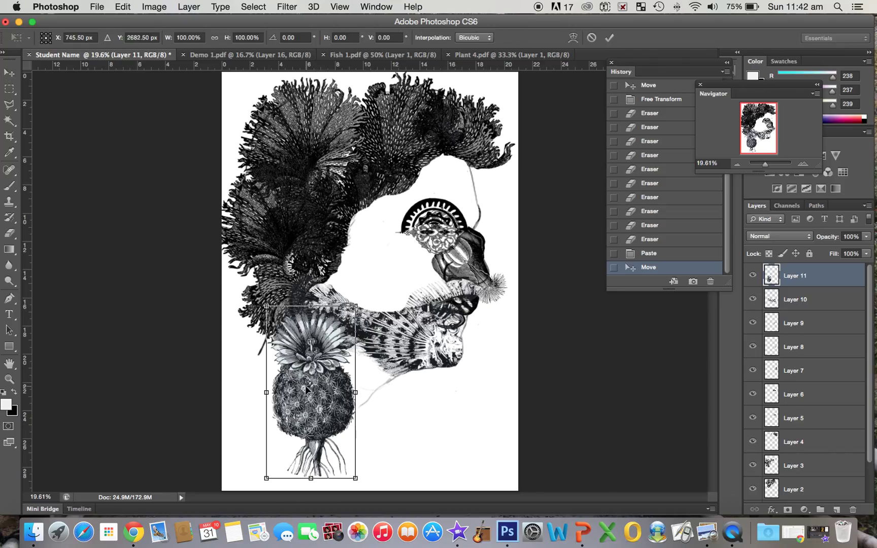
{"action": "left_click_drag", "start_coordinate": [372, 299], "coordinate": [272, 289]}
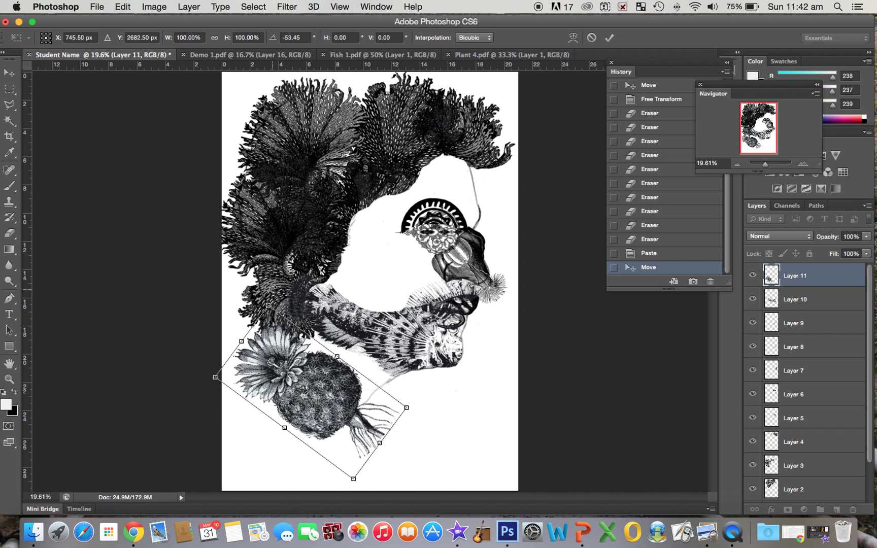
{"action": "left_click_drag", "start_coordinate": [353, 477], "coordinate": [383, 514]}
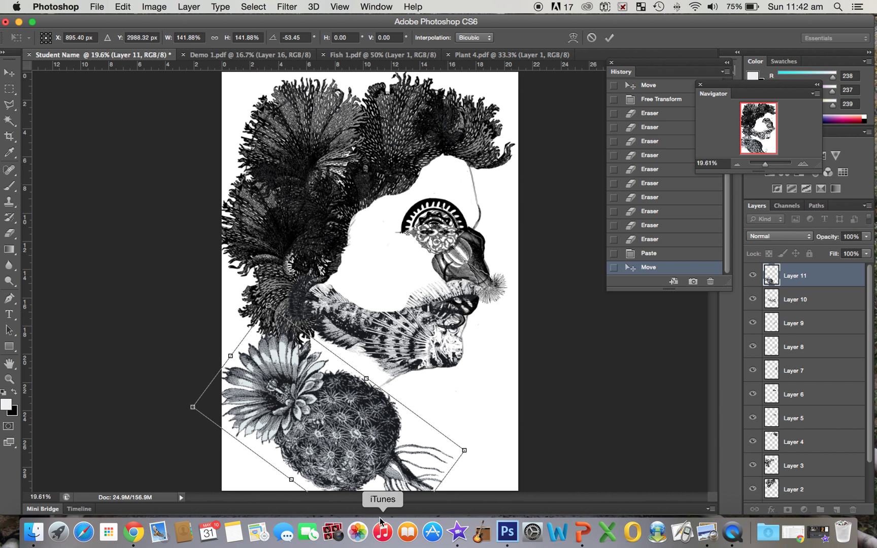
{"action": "left_click_drag", "start_coordinate": [333, 453], "coordinate": [228, 400]}
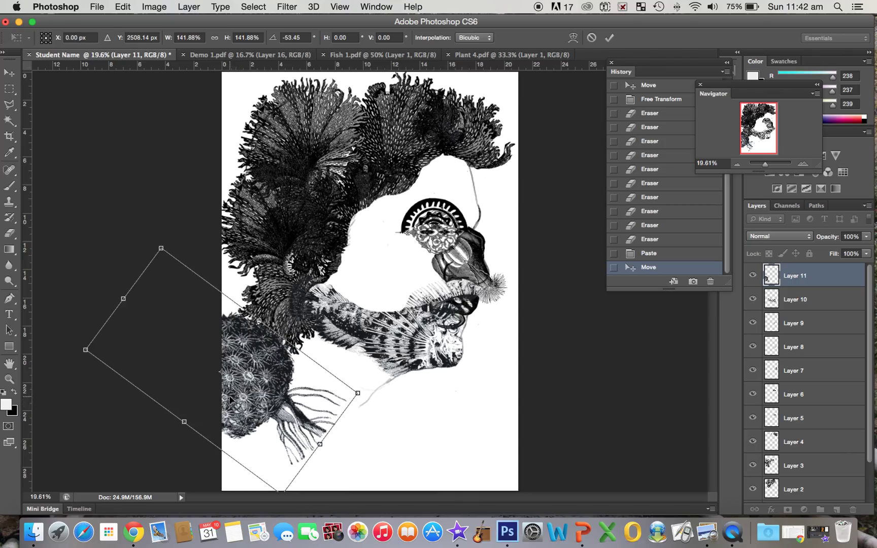
{"action": "key", "text": "Return"}
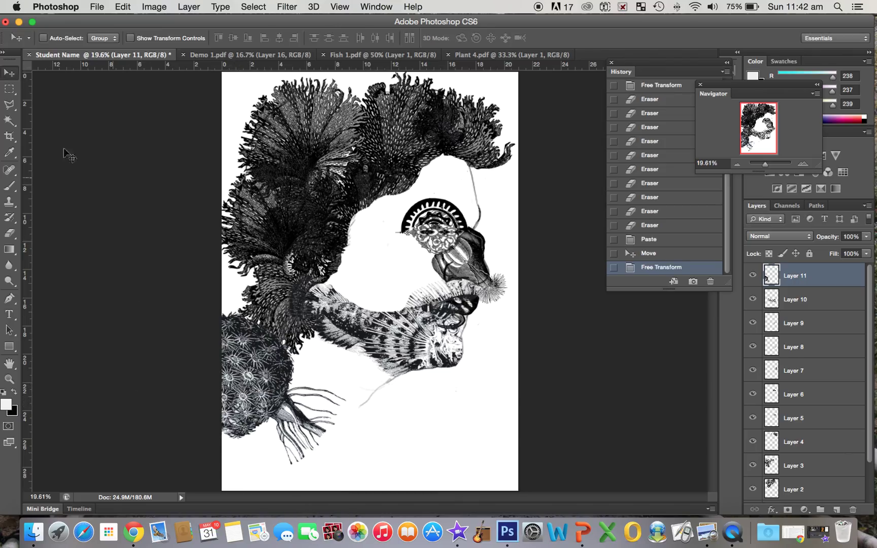
- Erase the cactus's trailing roots below and beside its rounded body with the Eraser
{"action": "left_click", "coordinate": [10, 234]}
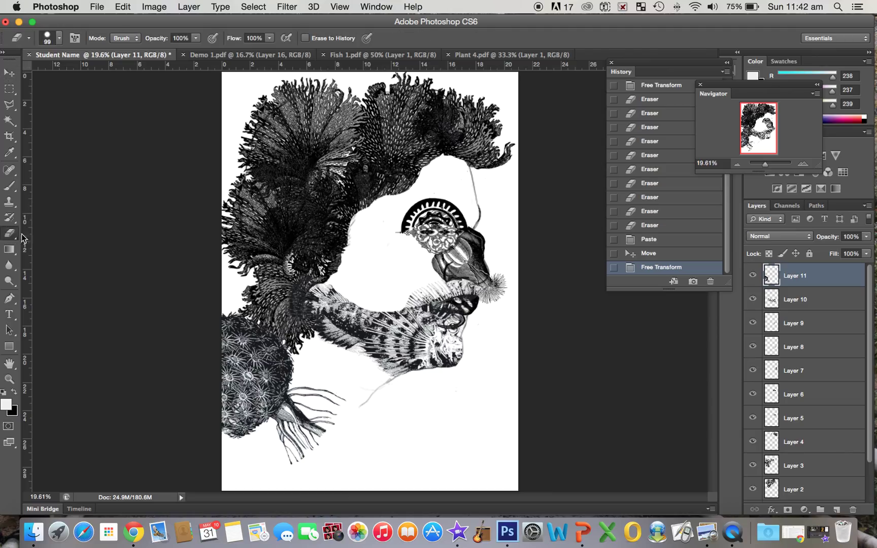
{"action": "left_click_drag", "start_coordinate": [332, 404], "coordinate": [341, 404]}
{"action": "mouse_move", "coordinate": [289, 473]}
{"action": "left_mouse_down"}
{"action": "mouse_move", "coordinate": [314, 414]}
{"action": "mouse_move", "coordinate": [314, 437]}
{"action": "mouse_move", "coordinate": [330, 423]}
{"action": "mouse_move", "coordinate": [320, 408]}
{"action": "mouse_move", "coordinate": [331, 377]}
{"action": "mouse_move", "coordinate": [304, 406]}
{"action": "mouse_move", "coordinate": [299, 384]}
{"action": "mouse_move", "coordinate": [271, 426]}
{"action": "mouse_move", "coordinate": [292, 416]}
{"action": "mouse_move", "coordinate": [293, 449]}
{"action": "mouse_move", "coordinate": [298, 423]}
{"action": "mouse_move", "coordinate": [279, 444]}
{"action": "mouse_move", "coordinate": [297, 435]}
{"action": "left_mouse_up"}
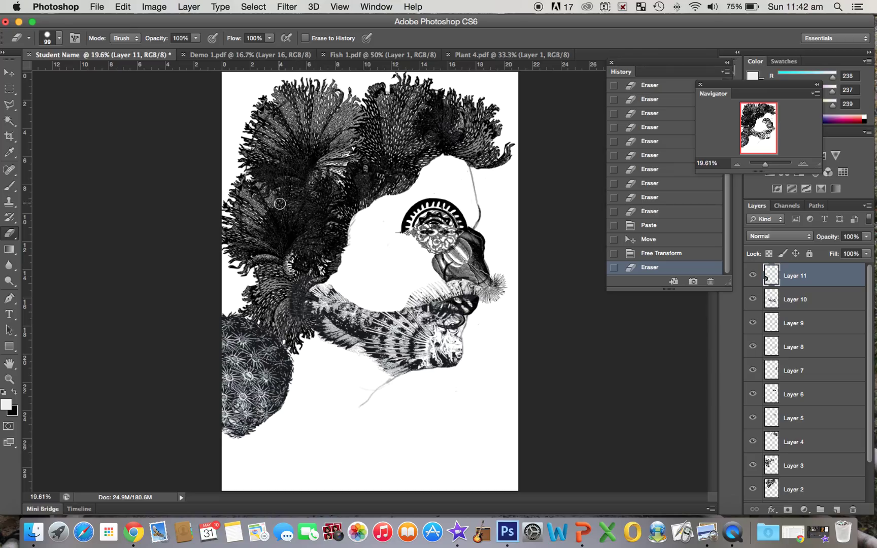
- Paste a second copy of the cactus into the collage and move it down below the fish jaw
{"action": "key", "text": "super+v"}
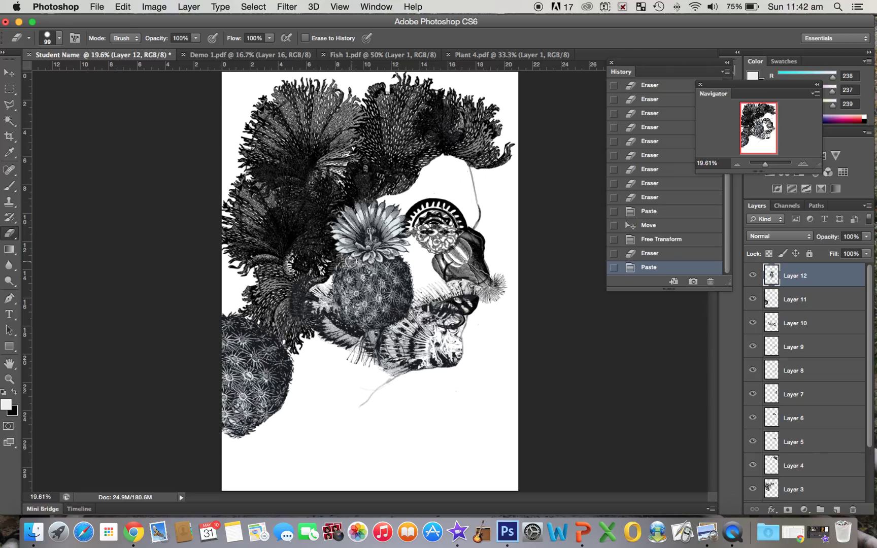
{"action": "left_click", "coordinate": [9, 73]}
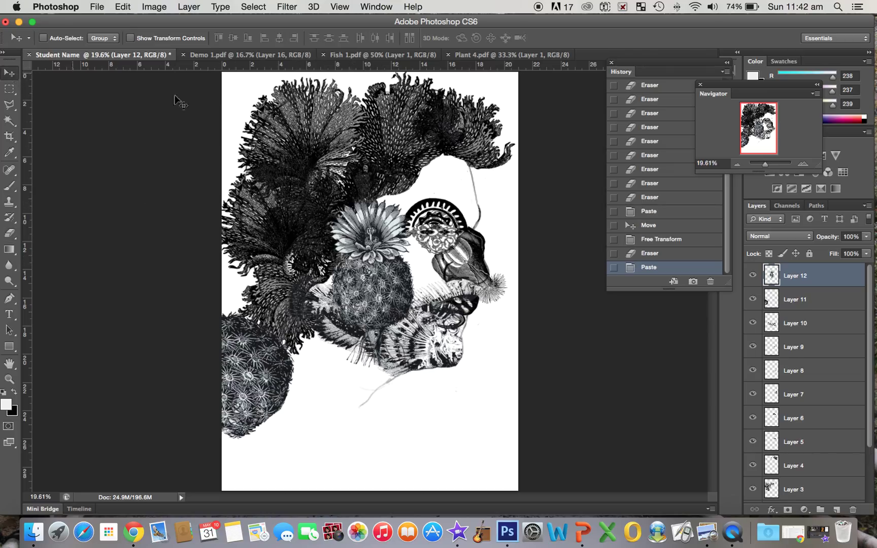
{"action": "left_click_drag", "start_coordinate": [374, 300], "coordinate": [340, 404]}
- Free Transform the second cactus: rotate it to 132.32°, scale it to 129.47% and place it as the shoulder overlapping the first cactus
{"action": "key", "text": "super+t"}
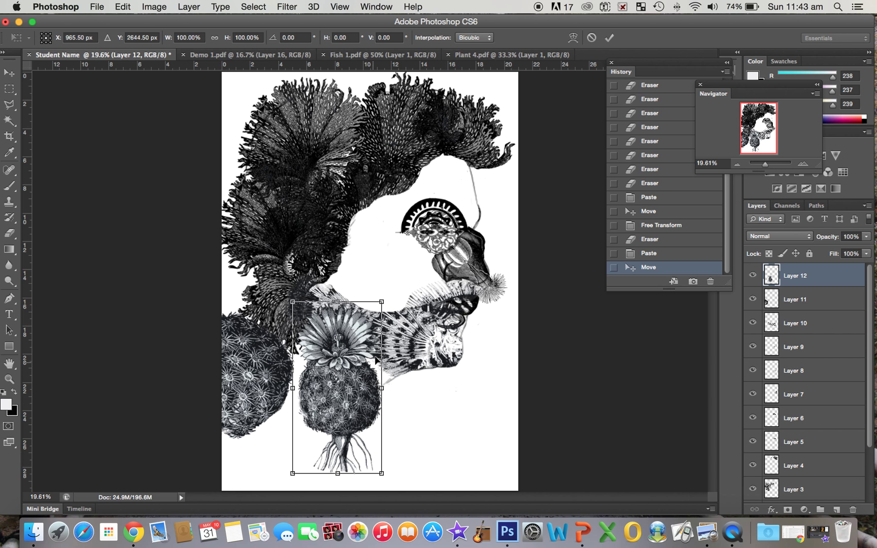
{"action": "left_click_drag", "start_coordinate": [404, 276], "coordinate": [288, 403]}
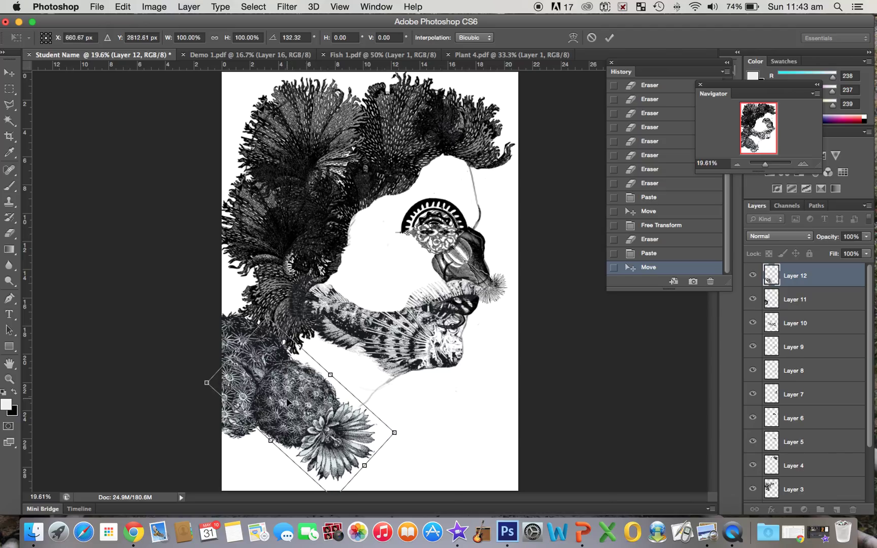
{"action": "left_click_drag", "start_coordinate": [267, 317], "coordinate": [247, 263]}
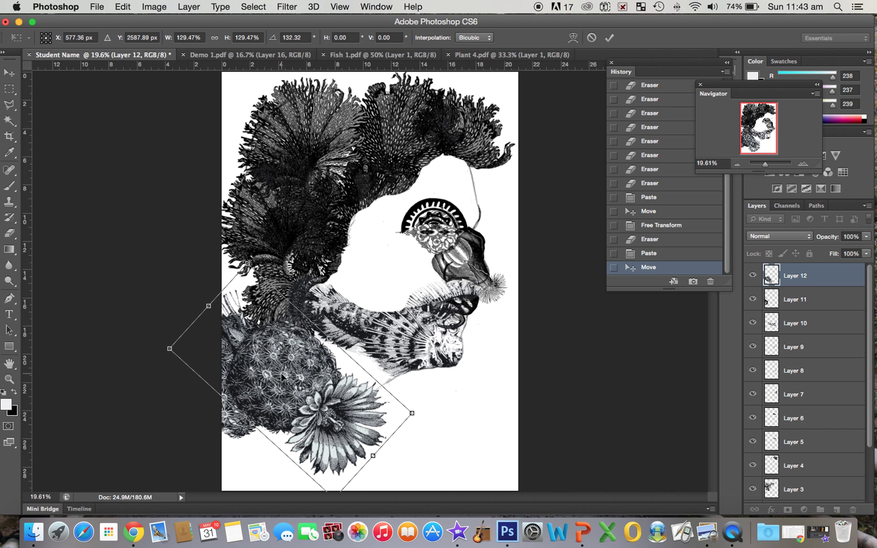
{"action": "left_click_drag", "start_coordinate": [281, 377], "coordinate": [298, 420]}
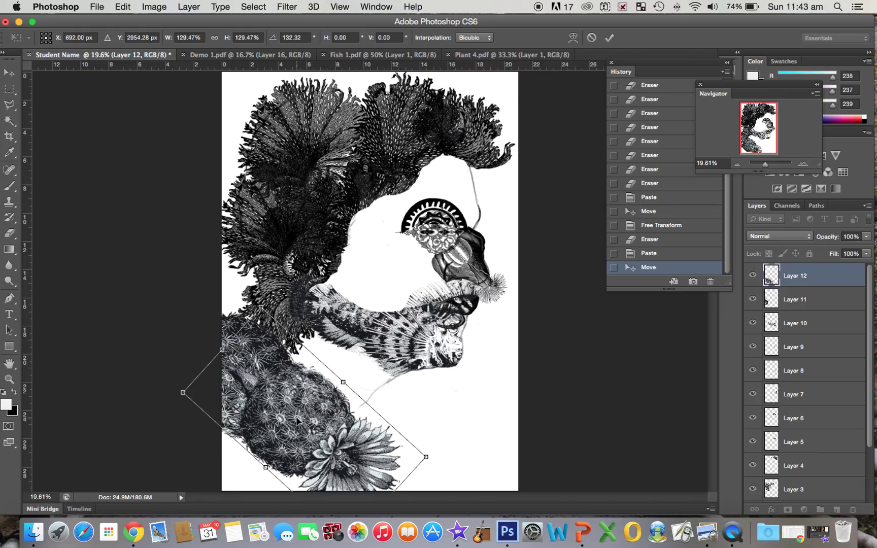
{"action": "key", "text": "Return"}
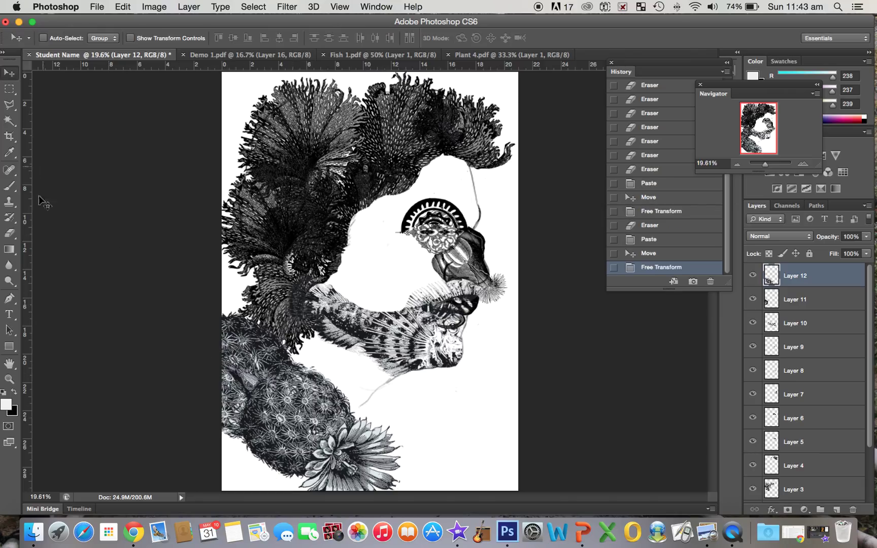
- Erase the second cactus's leftover roots at the page's left edge, hiding Layer 11 while erasing and showing it again
{"action": "left_click", "coordinate": [9, 233]}
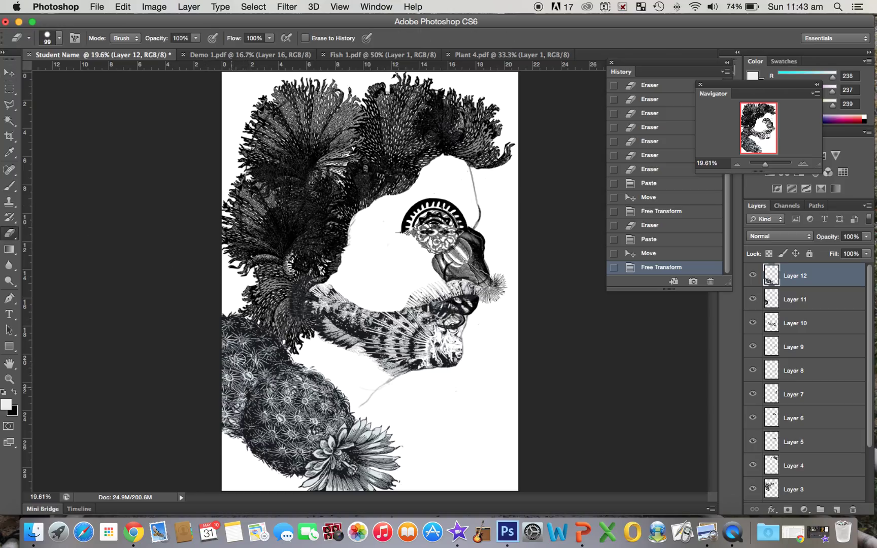
{"action": "left_click", "coordinate": [235, 376]}
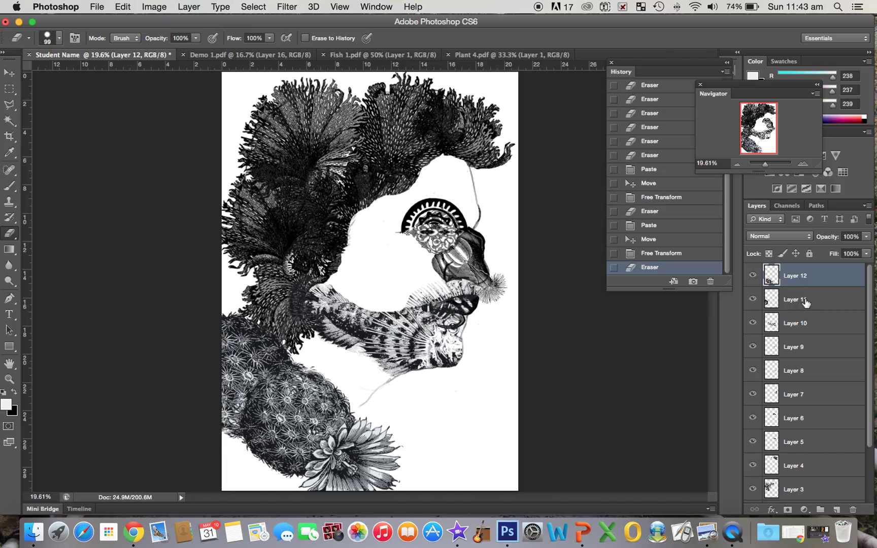
{"action": "left_click", "coordinate": [752, 300]}
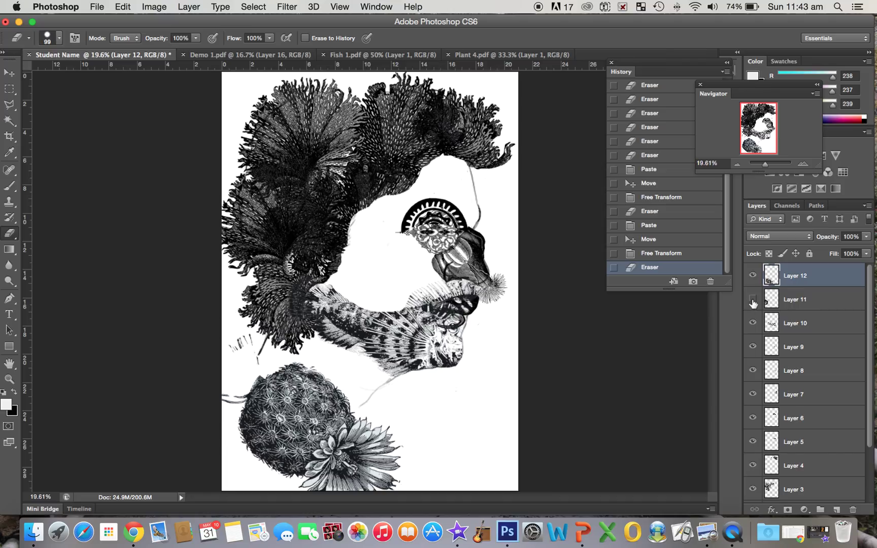
{"action": "mouse_move", "coordinate": [226, 352]}
{"action": "left_mouse_down"}
{"action": "mouse_move", "coordinate": [239, 338]}
{"action": "mouse_move", "coordinate": [227, 356]}
{"action": "mouse_move", "coordinate": [243, 332]}
{"action": "mouse_move", "coordinate": [258, 362]}
{"action": "mouse_move", "coordinate": [247, 385]}
{"action": "mouse_move", "coordinate": [261, 373]}
{"action": "mouse_move", "coordinate": [219, 406]}
{"action": "left_mouse_up"}
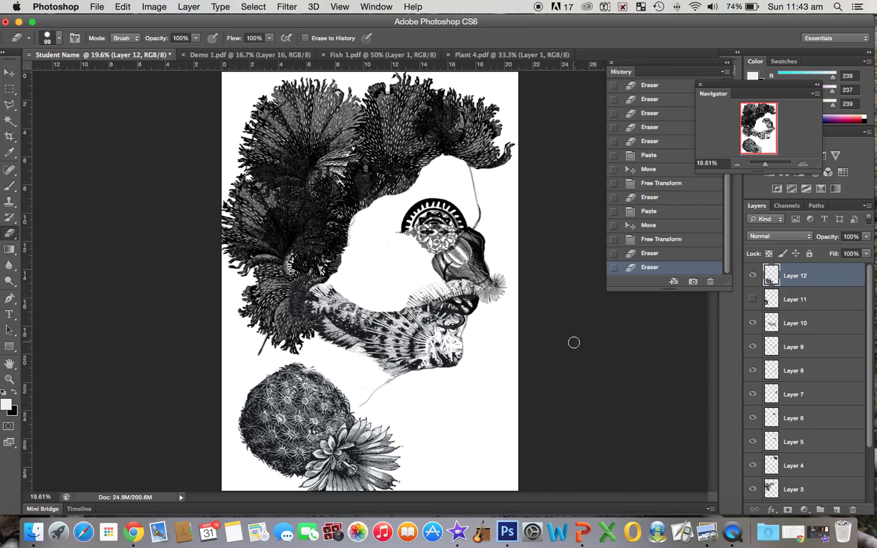
{"action": "left_click", "coordinate": [753, 300]}
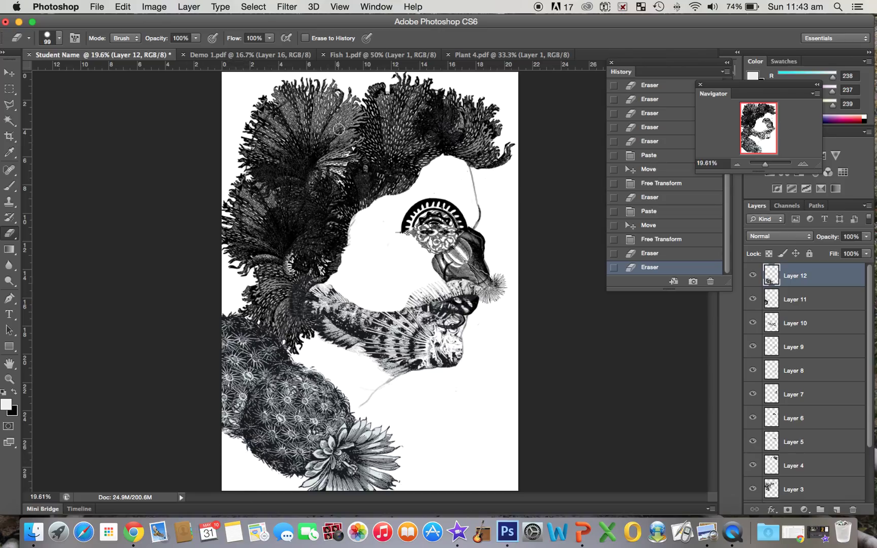
{"action": "left_click", "coordinate": [9, 74]}
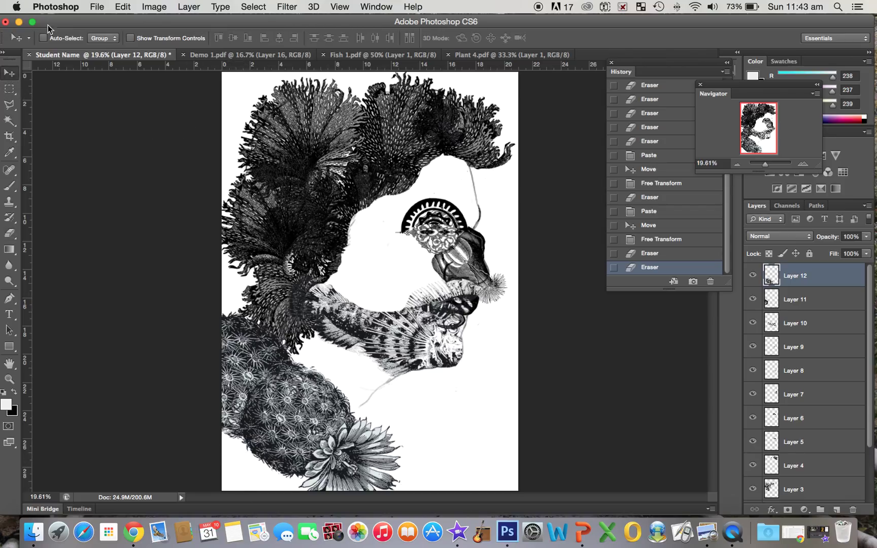
{"action": "left_click", "coordinate": [95, 8]}
{"action": "left_click", "coordinate": [106, 31]}
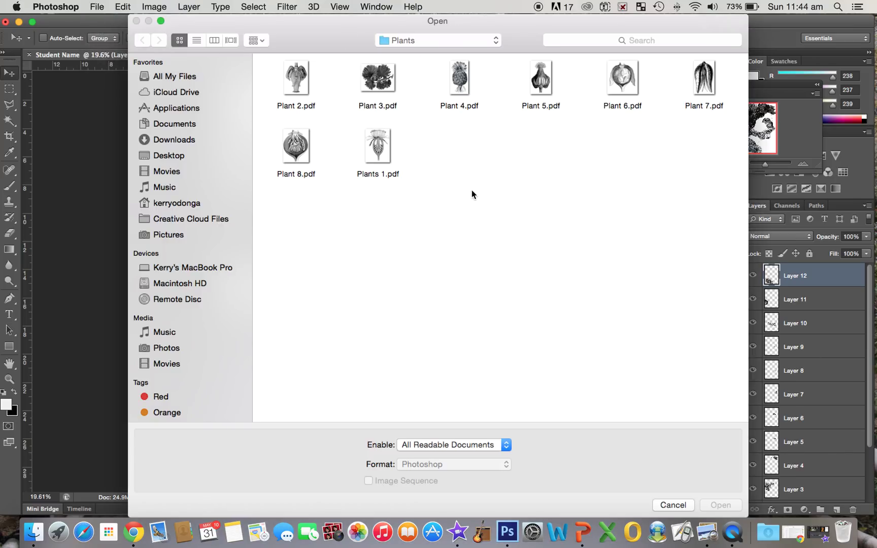
{"action": "double_click", "coordinate": [623, 76]}
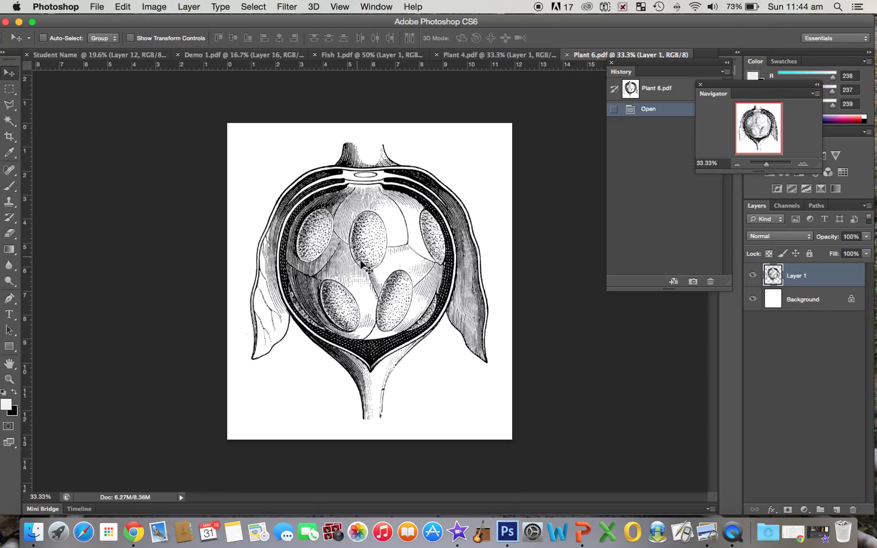
{"action": "left_click", "coordinate": [567, 54]}
- Open the scan Egyptian 19.pdf from the Egyptian folder inside Archimboldo scans
{"action": "left_click", "coordinate": [97, 7]}
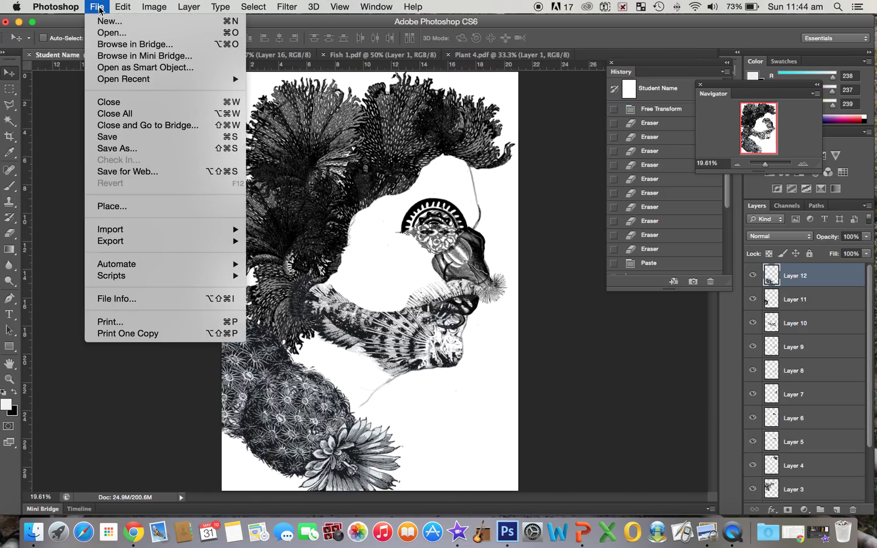
{"action": "left_click", "coordinate": [102, 34]}
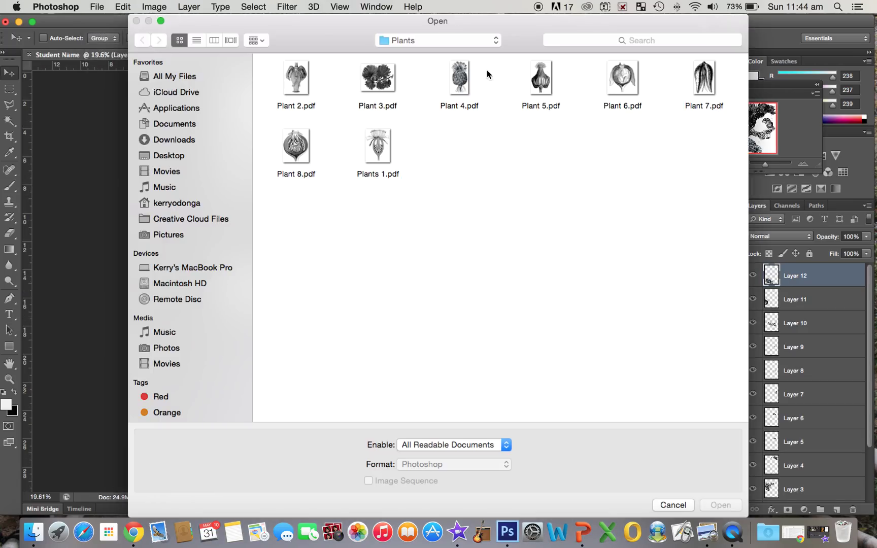
{"action": "left_click", "coordinate": [496, 42]}
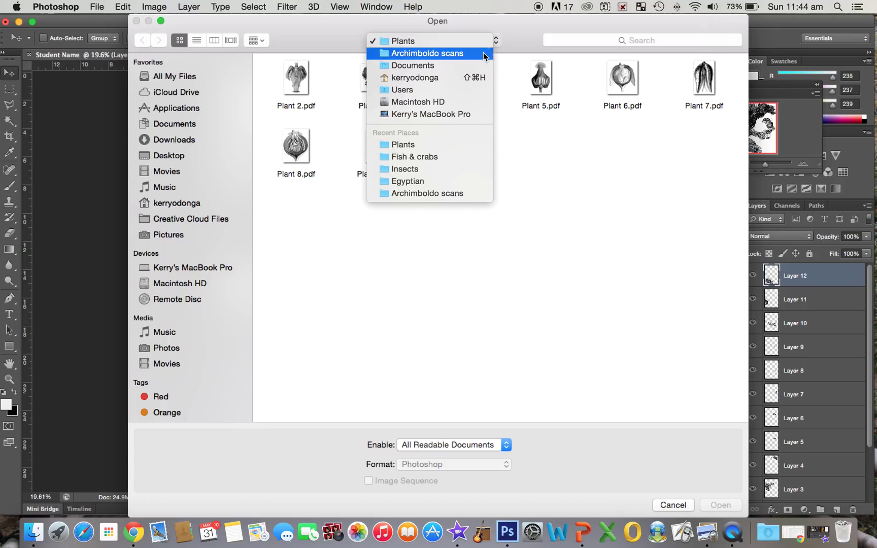
{"action": "left_click", "coordinate": [483, 55]}
{"action": "double_click", "coordinate": [390, 89]}
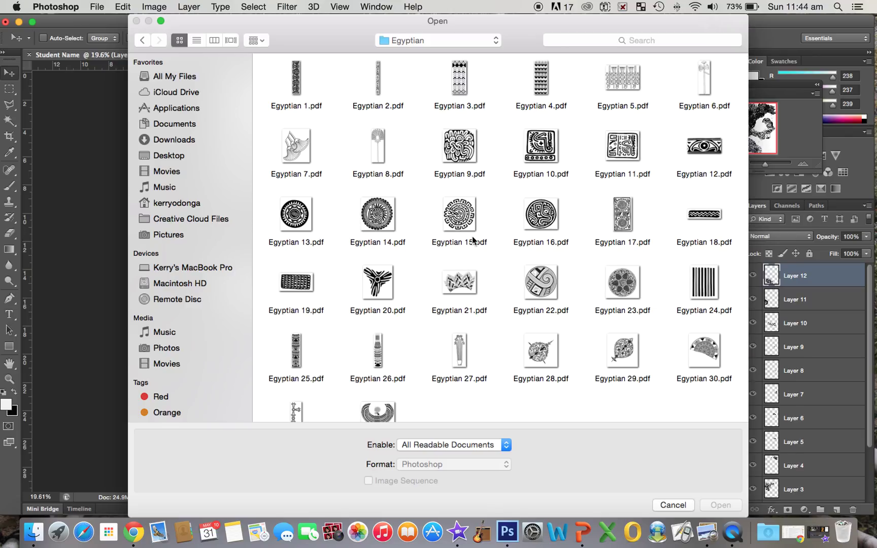
{"action": "double_click", "coordinate": [295, 283]}
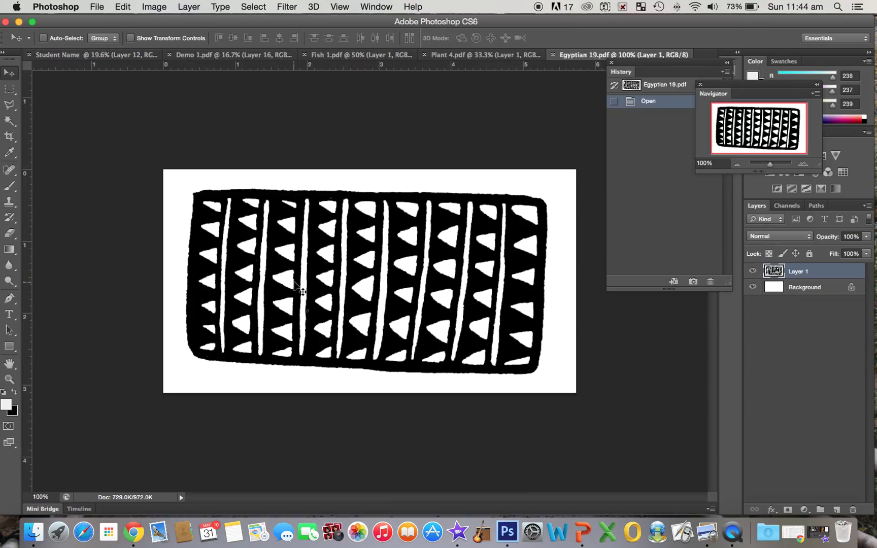
- Select the Egyptian scan's white background with the Magic Wand, extend it to similar areas, invert the selection and copy the black pattern
{"action": "left_click", "coordinate": [10, 122]}
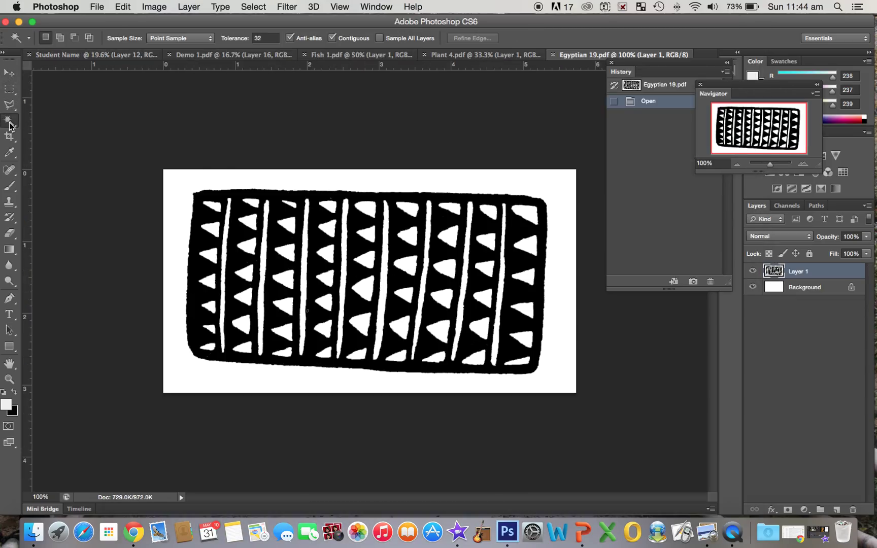
{"action": "left_click", "coordinate": [232, 184]}
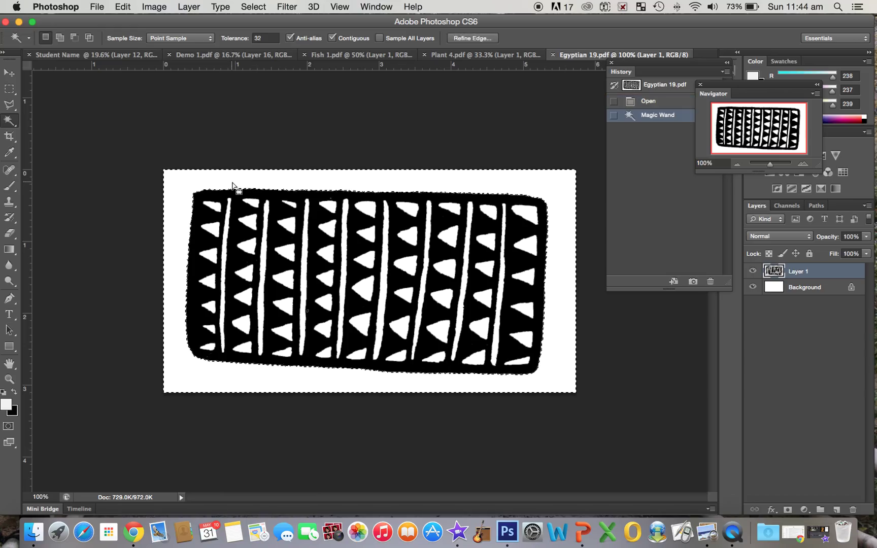
{"action": "left_click", "coordinate": [253, 7]}
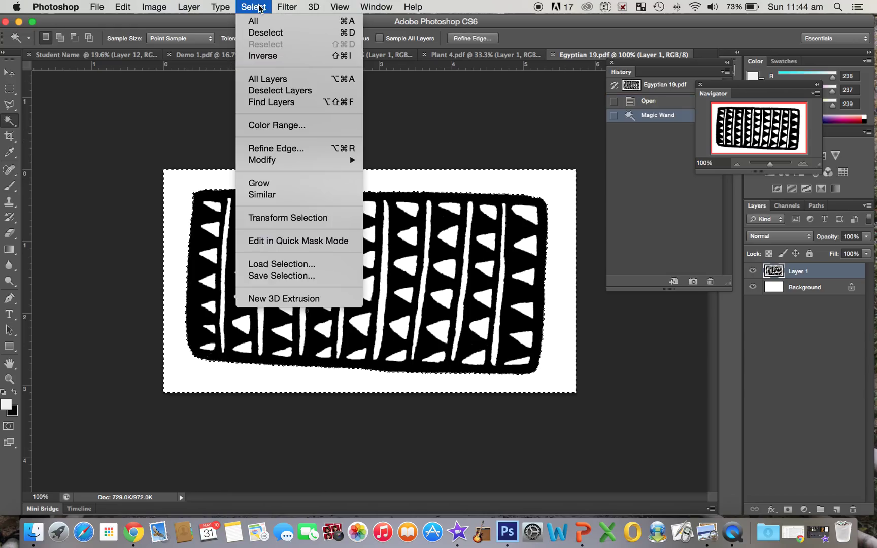
{"action": "left_click", "coordinate": [264, 195]}
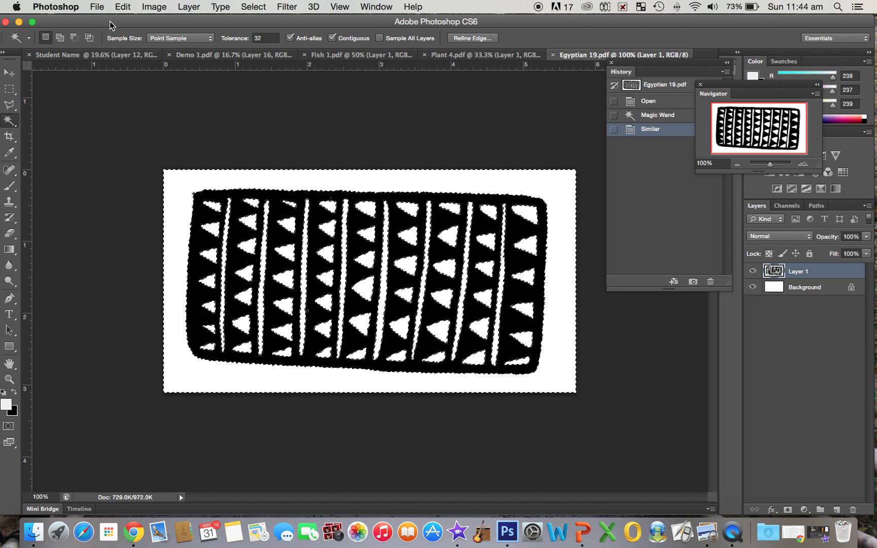
{"action": "left_click", "coordinate": [253, 6]}
{"action": "left_click", "coordinate": [262, 58]}
{"action": "key", "text": "super+c"}
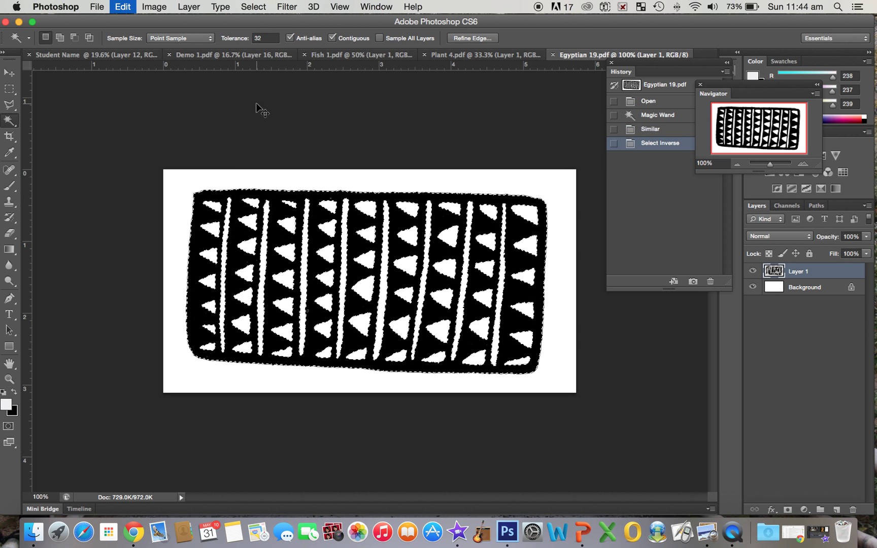
- Paste the triangle pattern into the Student Name collage and move it to the page's bottom-left corner beside the cactus flower
{"action": "left_click", "coordinate": [102, 56]}
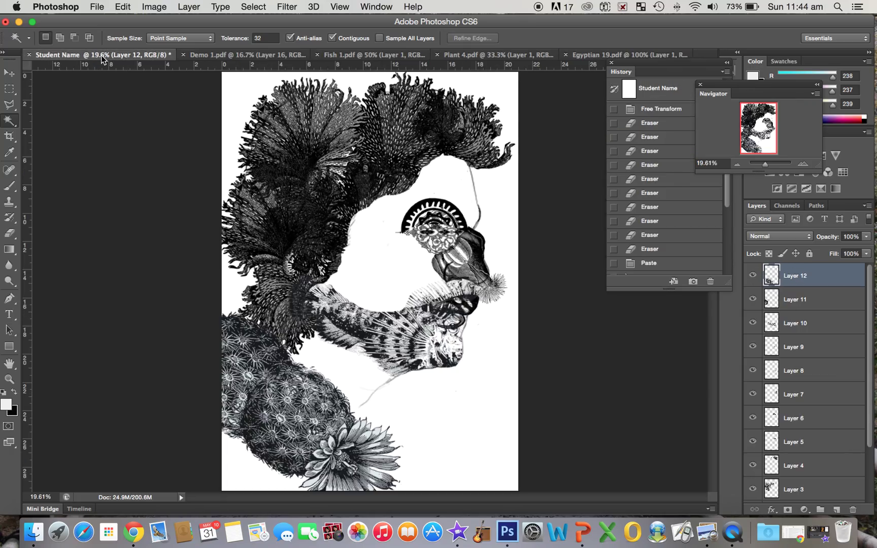
{"action": "key", "text": "super+v"}
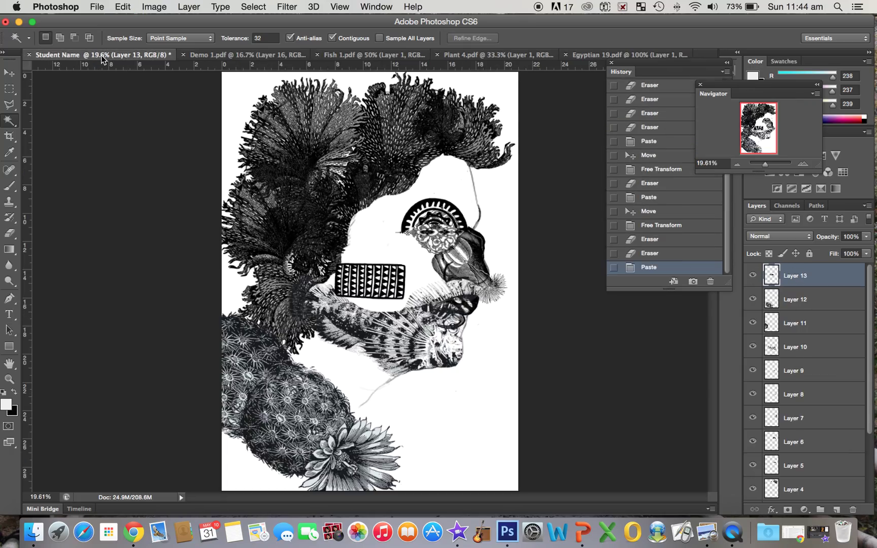
{"action": "left_click", "coordinate": [10, 74]}
{"action": "left_click_drag", "start_coordinate": [374, 292], "coordinate": [264, 488]}
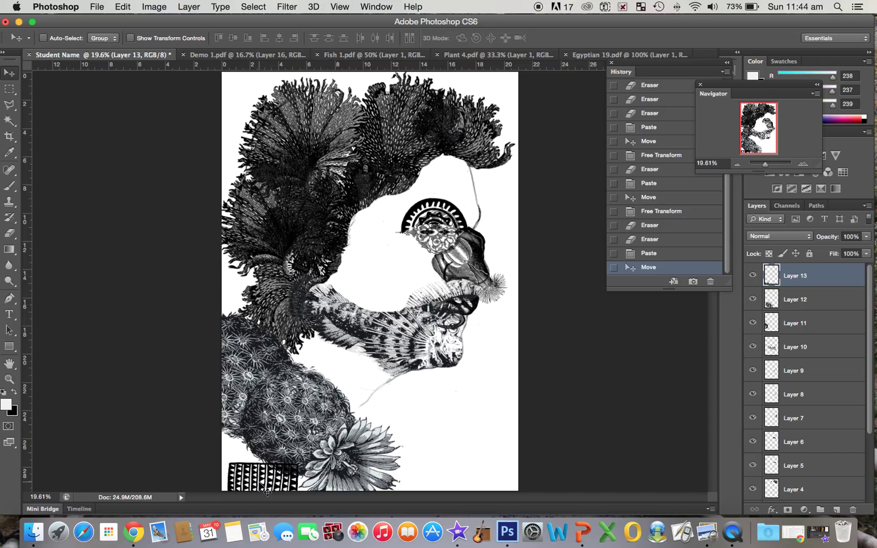
- Scale the triangle pattern to about 197% past the page's left edge and move its layer beneath both cactus layers
{"action": "key", "text": "super+t"}
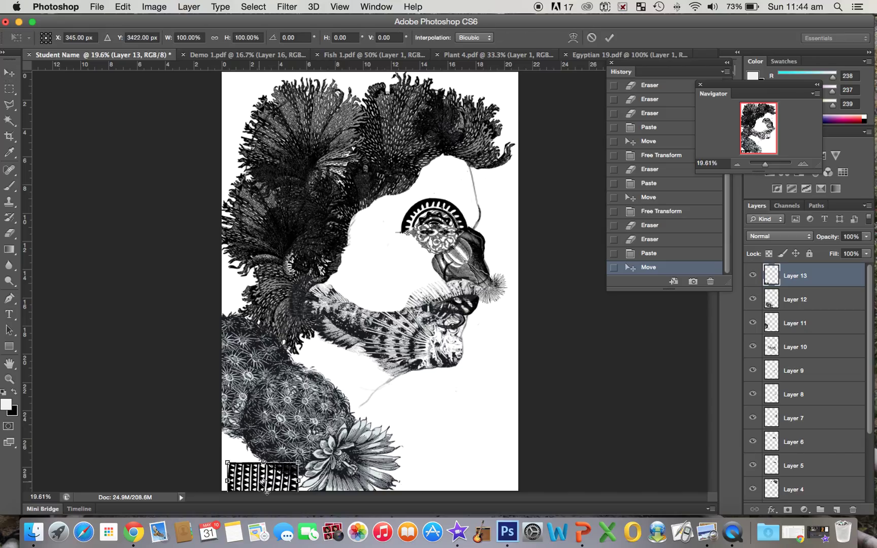
{"action": "left_click_drag", "start_coordinate": [225, 458], "coordinate": [164, 418]}
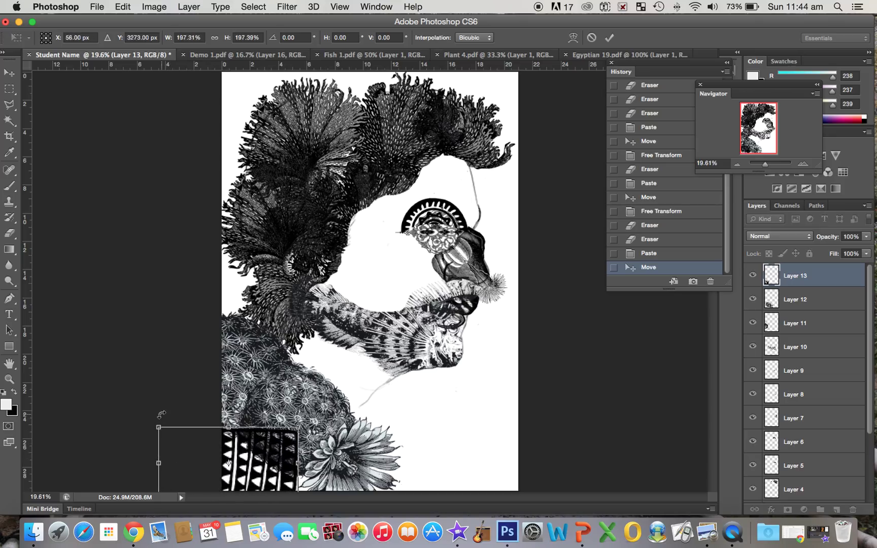
{"action": "key", "text": "Return"}
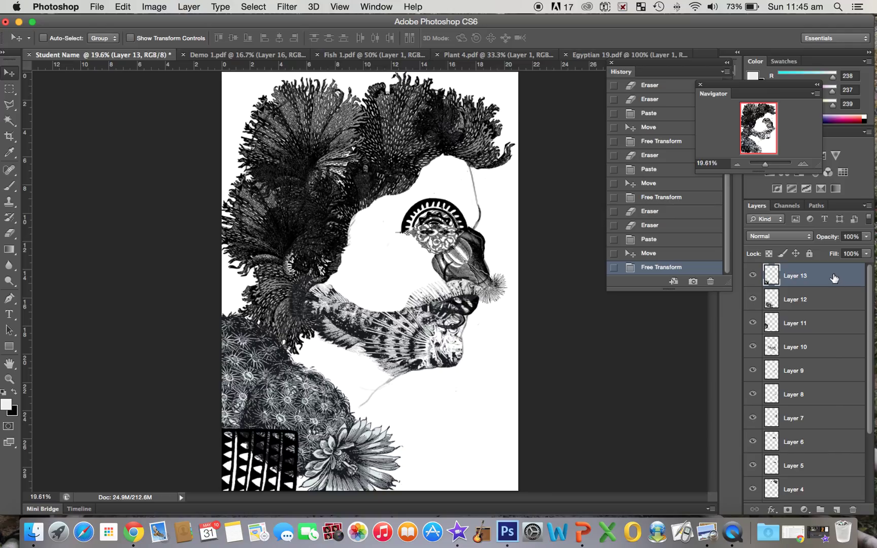
{"action": "left_click_drag", "start_coordinate": [834, 277], "coordinate": [830, 336]}
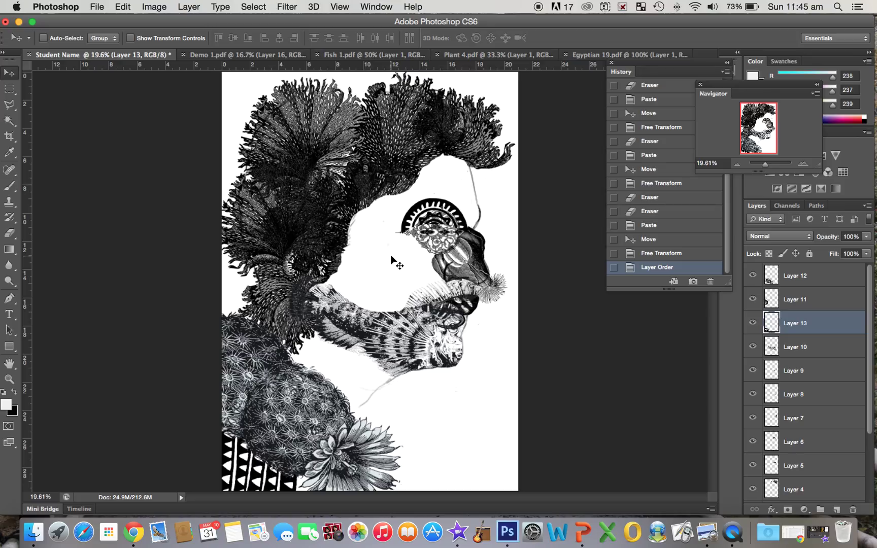
- Switch to the Demo 1.pdf example collage to examine how its face is composed
{"action": "left_click", "coordinate": [235, 57]}
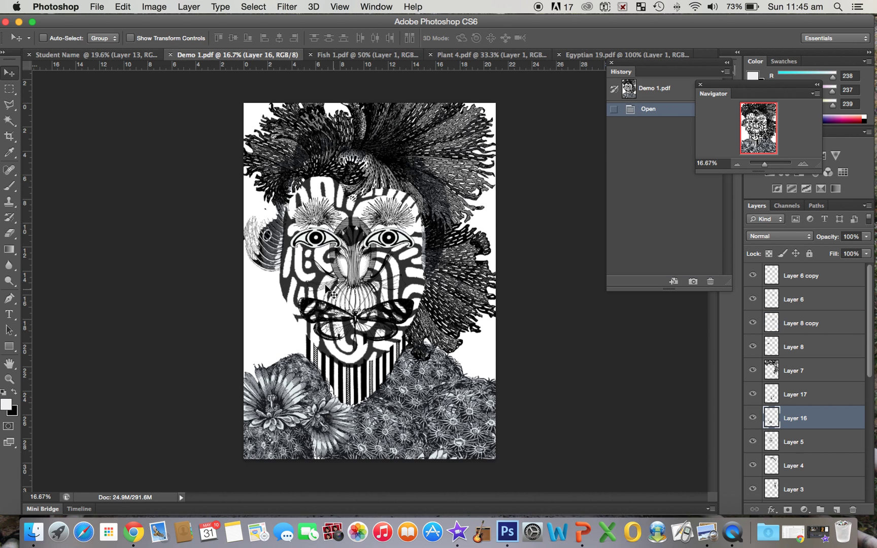
- Return to the Student Name collage and close the Egyptian 19, Plant 4 and Fish 1 documents
{"action": "left_click", "coordinate": [109, 56]}
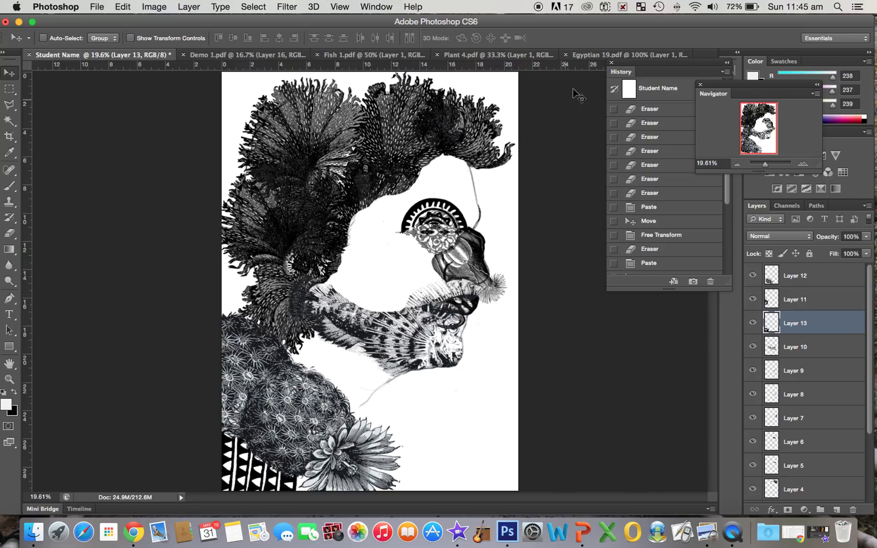
{"action": "left_click", "coordinate": [565, 56]}
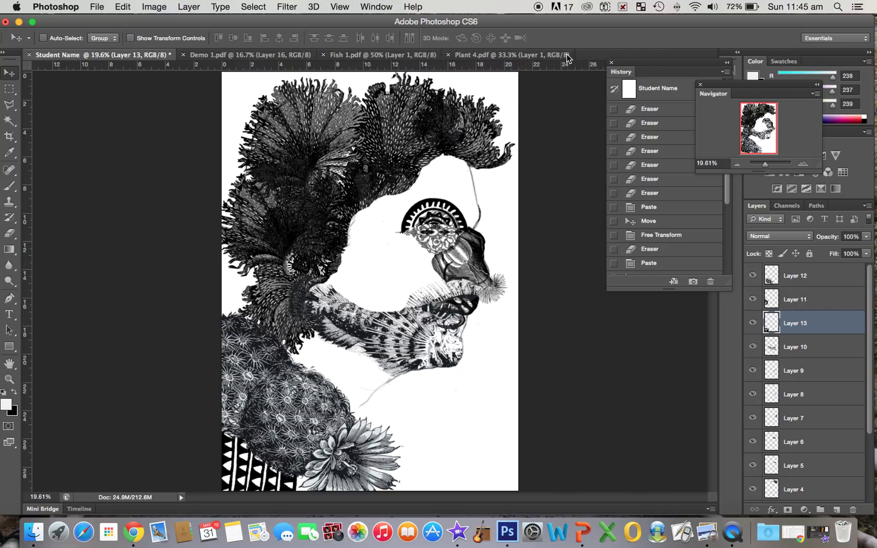
{"action": "left_click", "coordinate": [448, 55]}
{"action": "left_click", "coordinate": [323, 54]}
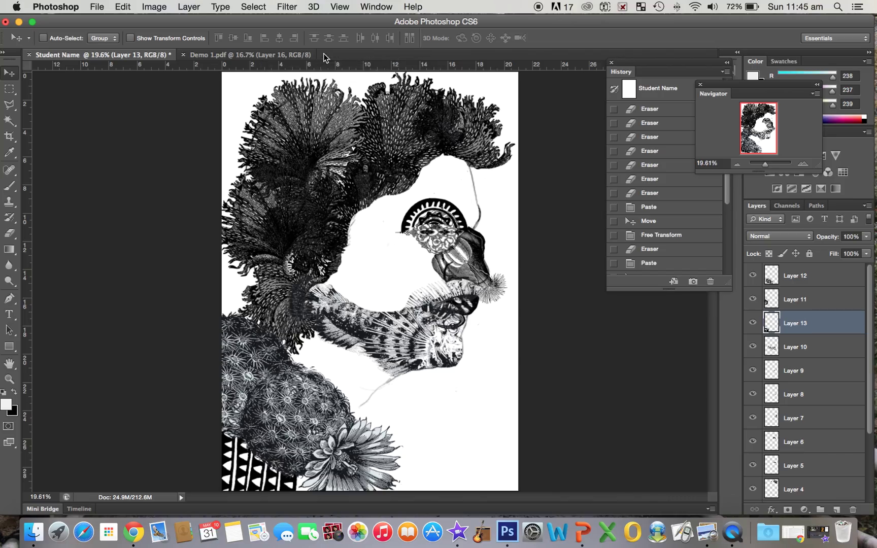
- Open Egyptian 7.pdf from the Egyptian folder
{"action": "left_click", "coordinate": [99, 7]}
{"action": "left_click", "coordinate": [104, 20]}
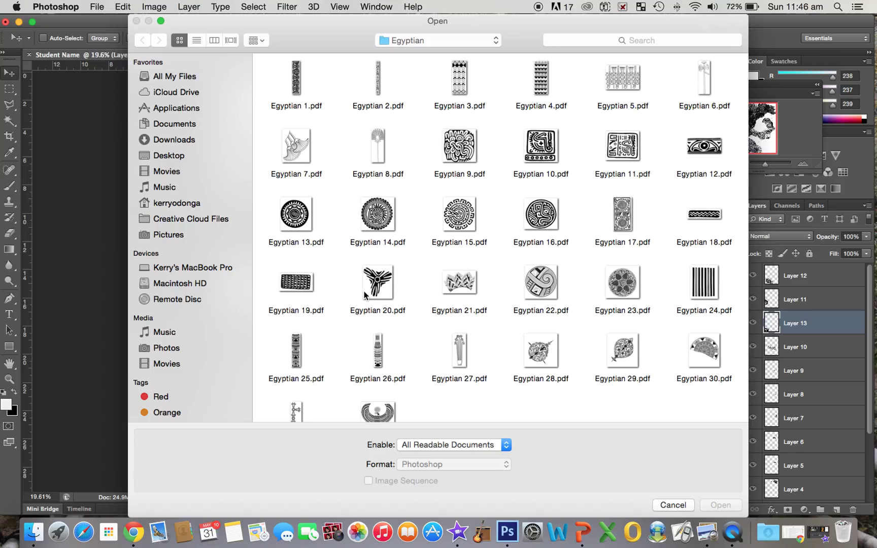
{"action": "left_click", "coordinate": [303, 155]}
{"action": "double_click", "coordinate": [303, 154]}
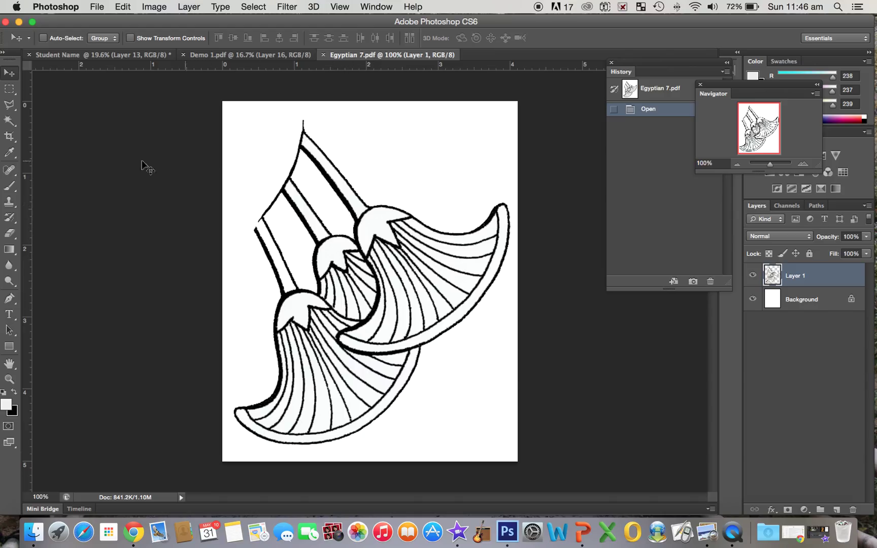
- Select the Egyptian 7 background with the Magic Wand, extend it twice to similar areas, invert the selection and copy the fan flowers
{"action": "left_click", "coordinate": [11, 120]}
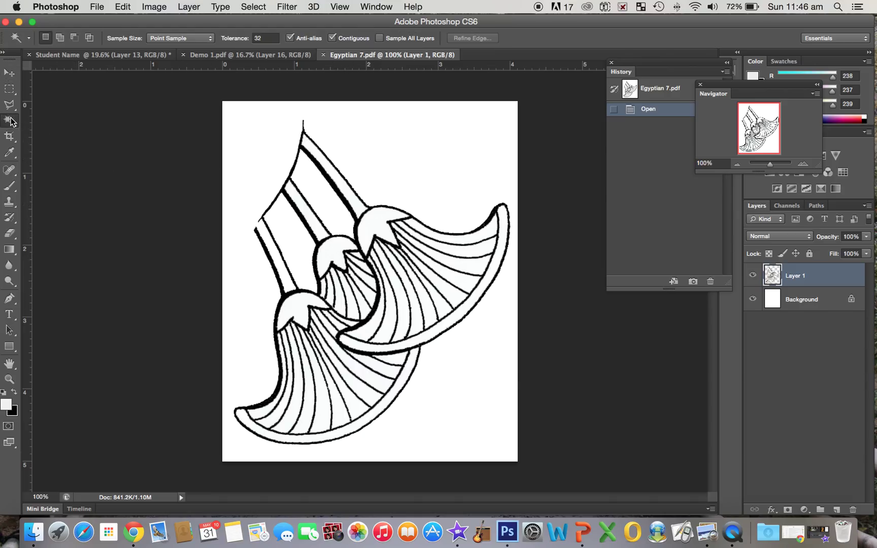
{"action": "left_click", "coordinate": [253, 148]}
{"action": "left_click", "coordinate": [254, 7]}
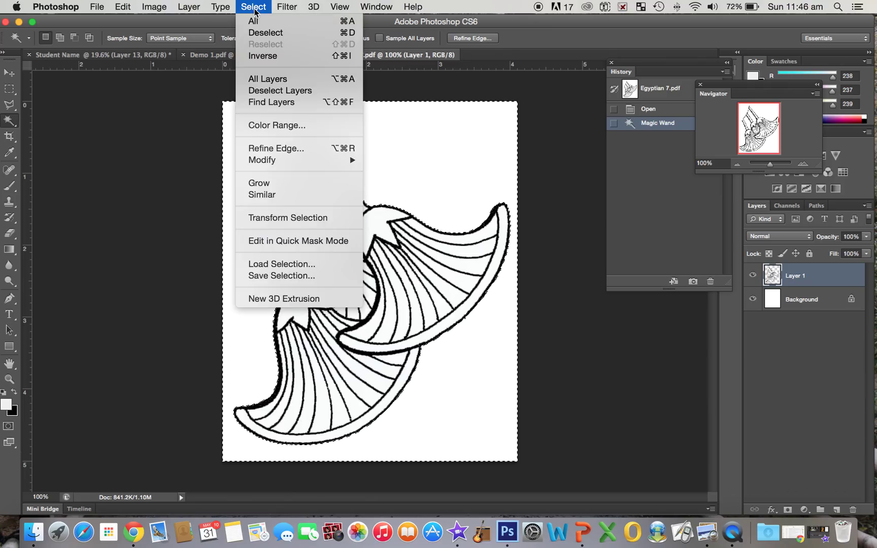
{"action": "left_click", "coordinate": [267, 194]}
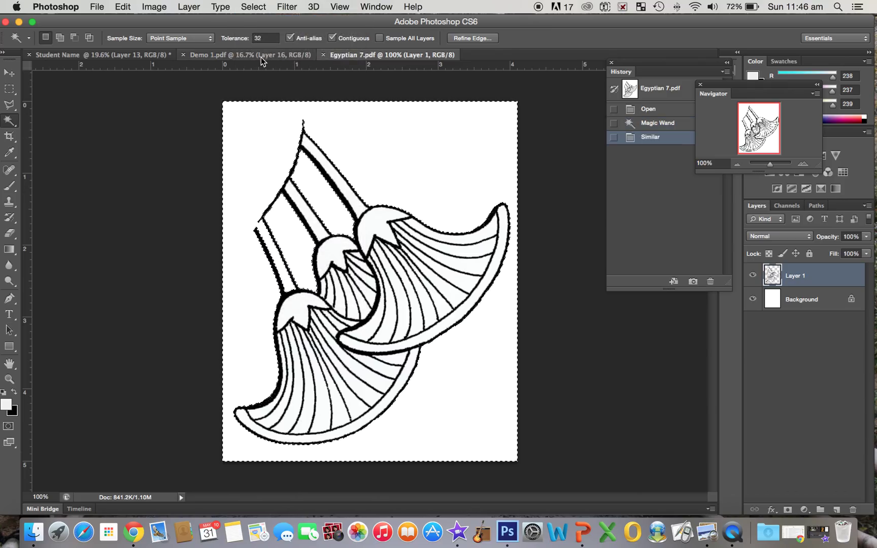
{"action": "left_click", "coordinate": [259, 9]}
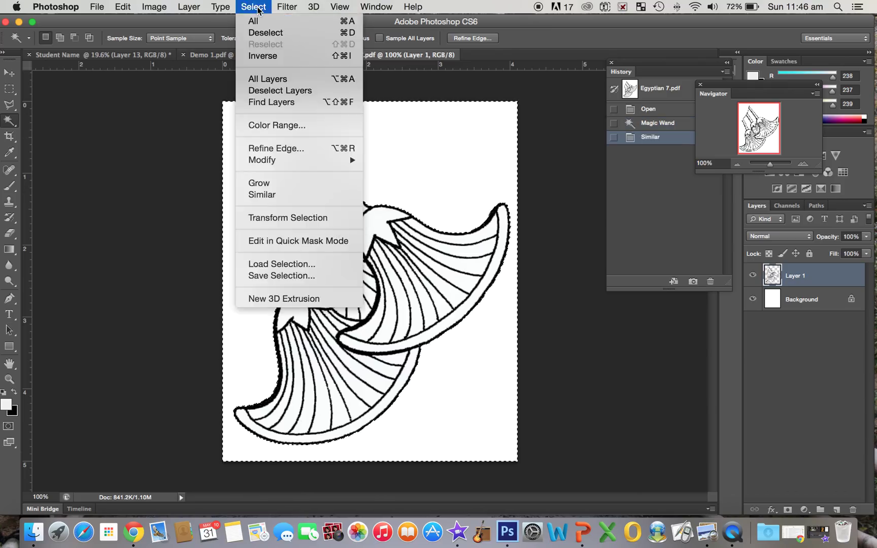
{"action": "left_click", "coordinate": [267, 197]}
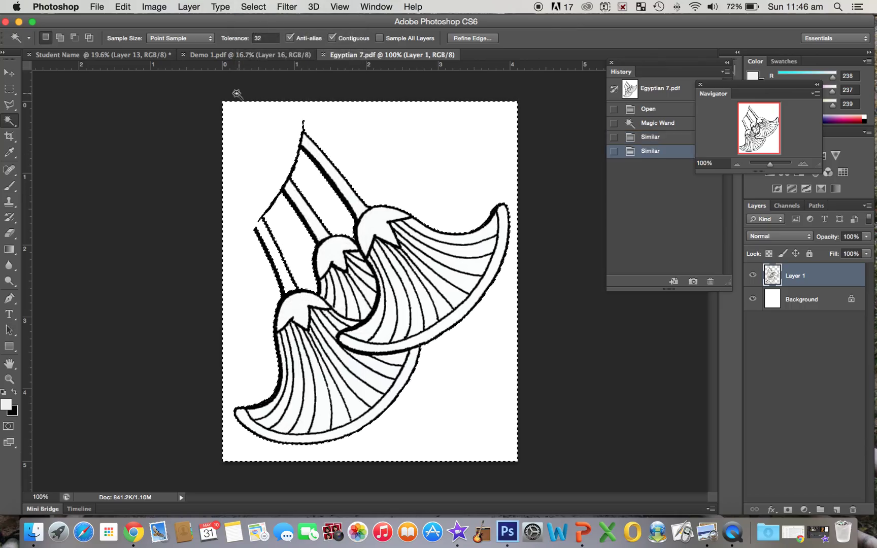
{"action": "left_click", "coordinate": [255, 7]}
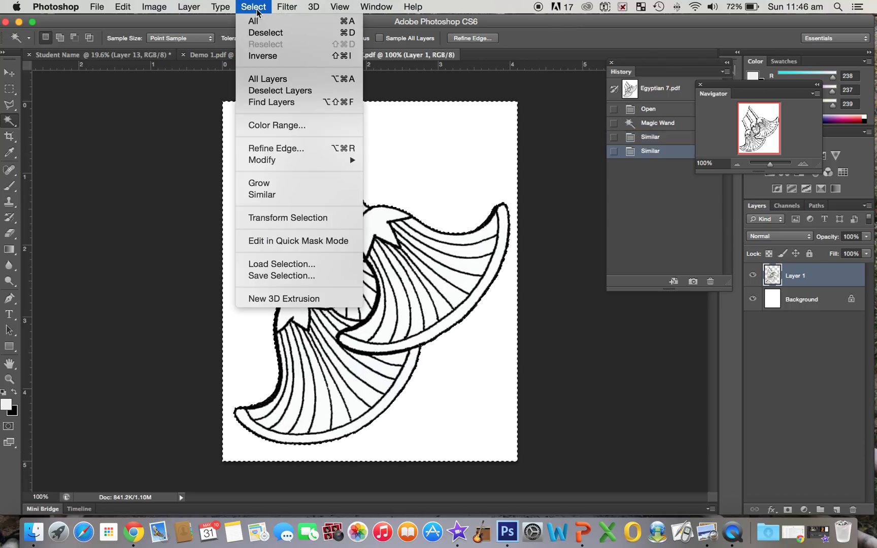
{"action": "left_click", "coordinate": [257, 57]}
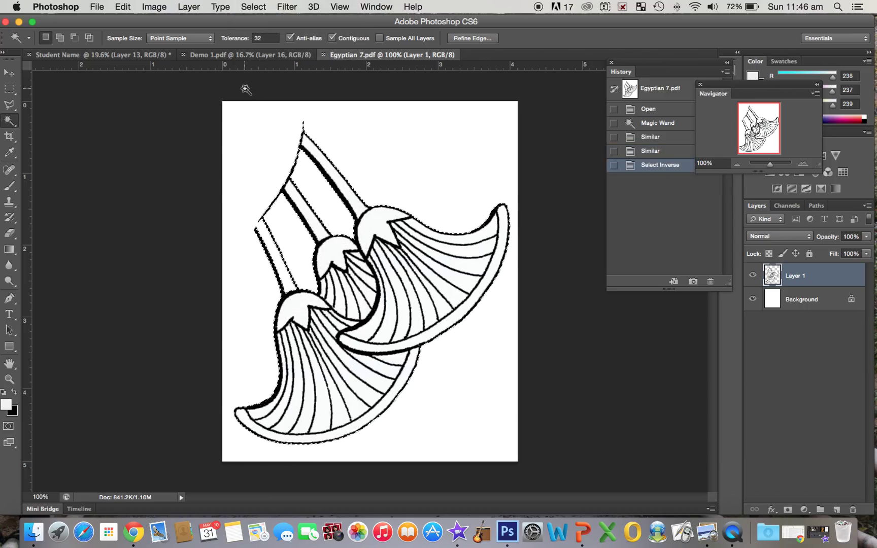
- Paste the fan flowers into the Student Name collage and move them onto the cheek beside the hair, above the fish
{"action": "left_click", "coordinate": [115, 55]}
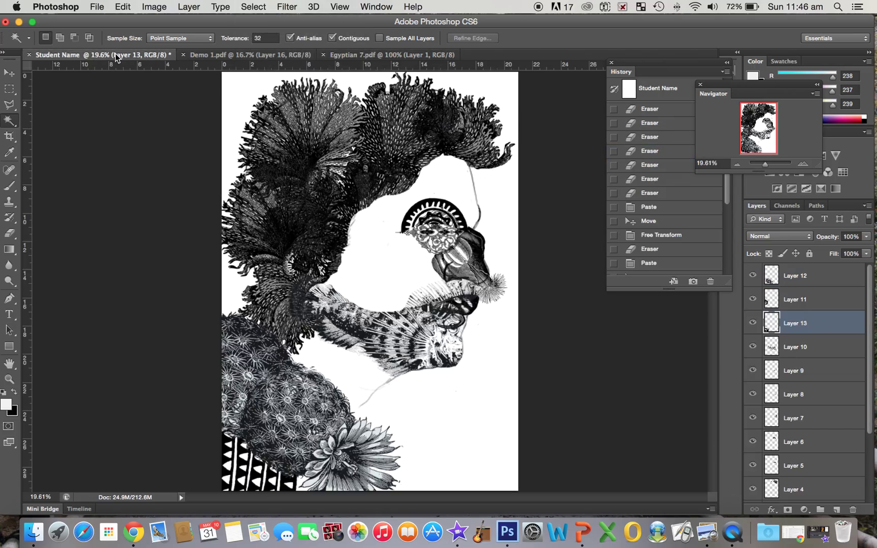
{"action": "key", "text": "super+v"}
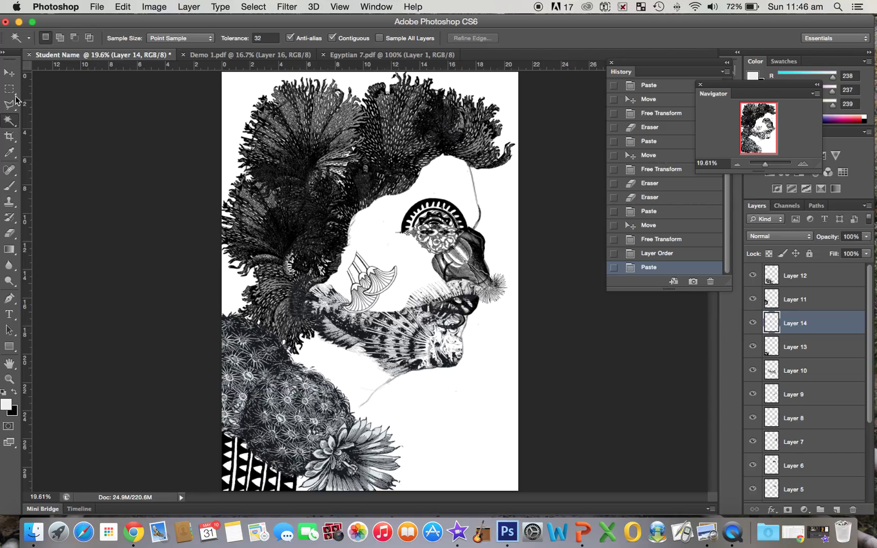
{"action": "left_click", "coordinate": [9, 72]}
{"action": "mouse_move", "coordinate": [366, 270]}
{"action": "left_mouse_down"}
{"action": "mouse_move", "coordinate": [345, 256]}
{"action": "mouse_move", "coordinate": [357, 274]}
{"action": "left_mouse_up"}
- Paste three more fan-flower copies and spread them across the cheek and up along the hairline
{"action": "key", "text": "super+v"}
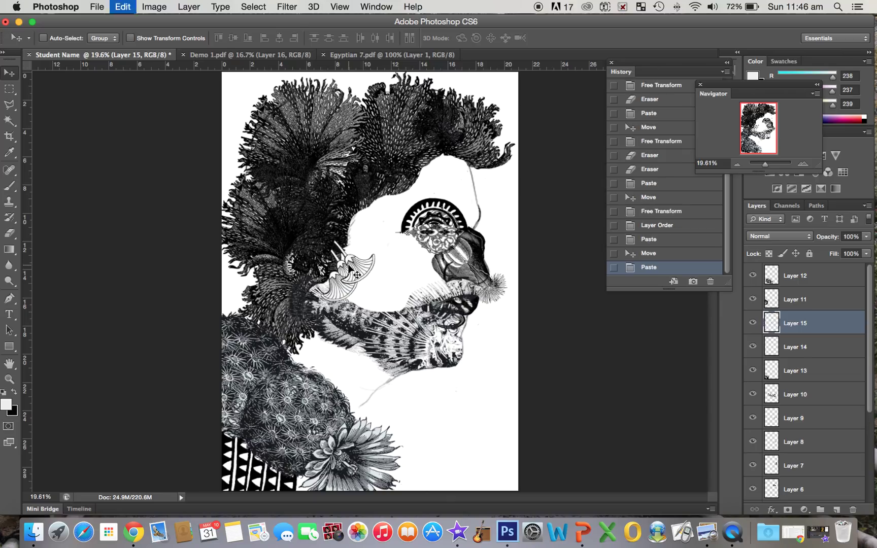
{"action": "left_click_drag", "start_coordinate": [374, 278], "coordinate": [373, 222]}
{"action": "key", "text": "super+v"}
{"action": "key", "text": "super+v"}
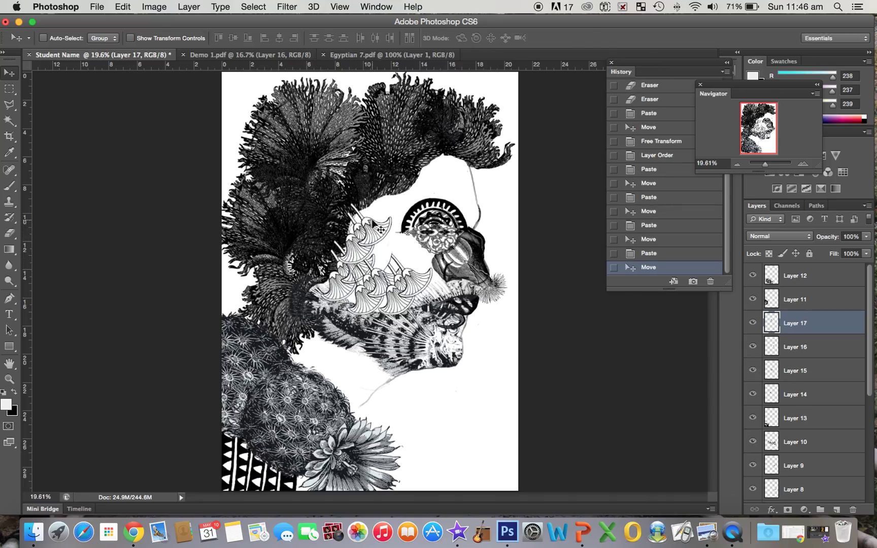
- Scale down the uppermost fan-flower copy and nudge it into place against the hairline
{"action": "key", "text": "super+t"}
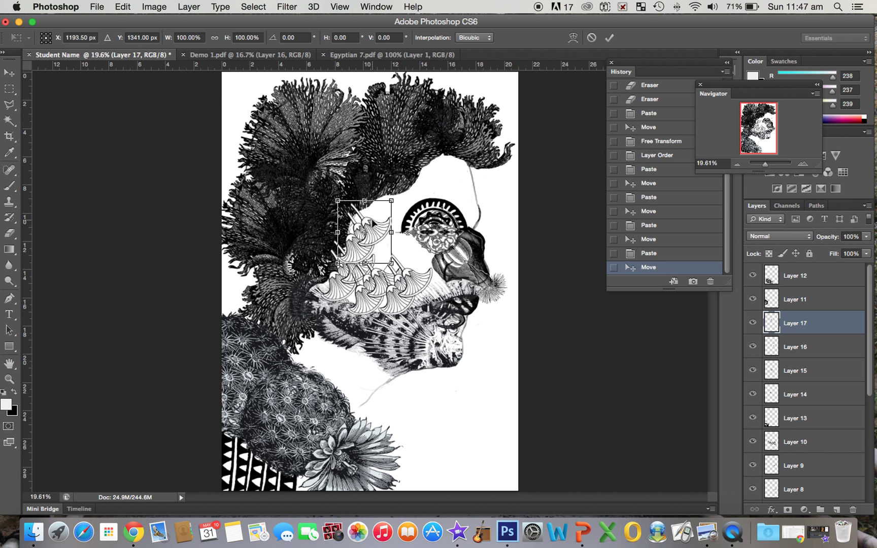
{"action": "left_click_drag", "start_coordinate": [392, 200], "coordinate": [383, 192]}
{"action": "key", "text": "Return"}
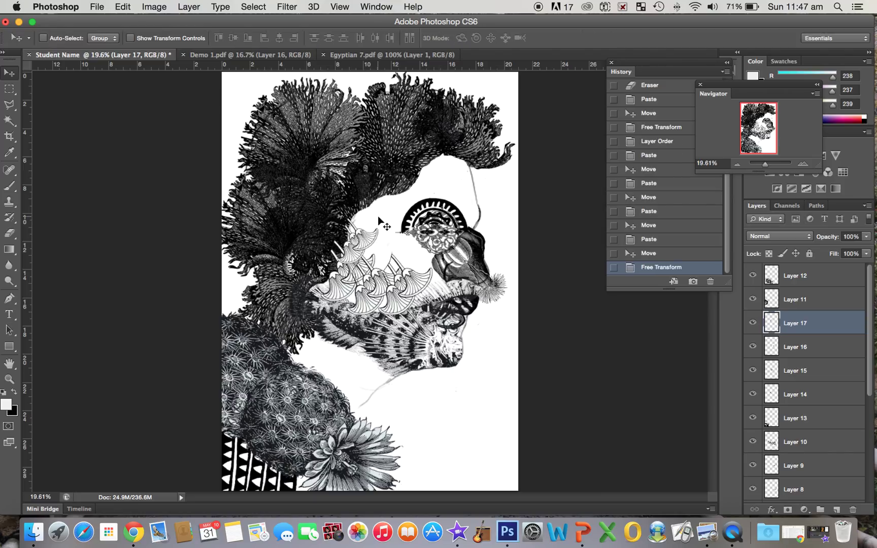
{"action": "left_click_drag", "start_coordinate": [367, 232], "coordinate": [368, 229]}
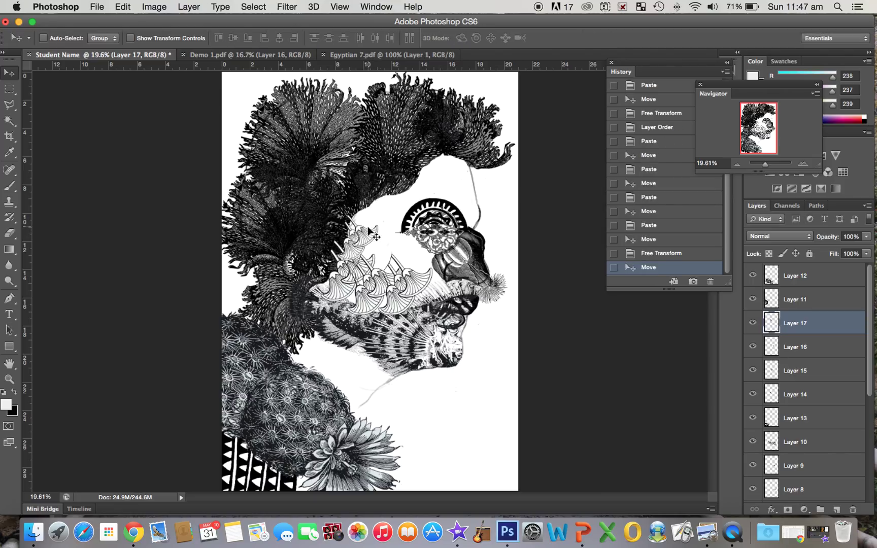
- Paste another fan-flower copy, scale it down and fit it into the upper cheek between the hair and the round eye
{"action": "key", "text": "super+v"}
{"action": "left_click_drag", "start_coordinate": [379, 277], "coordinate": [392, 245]}
{"action": "key", "text": "super+t"}
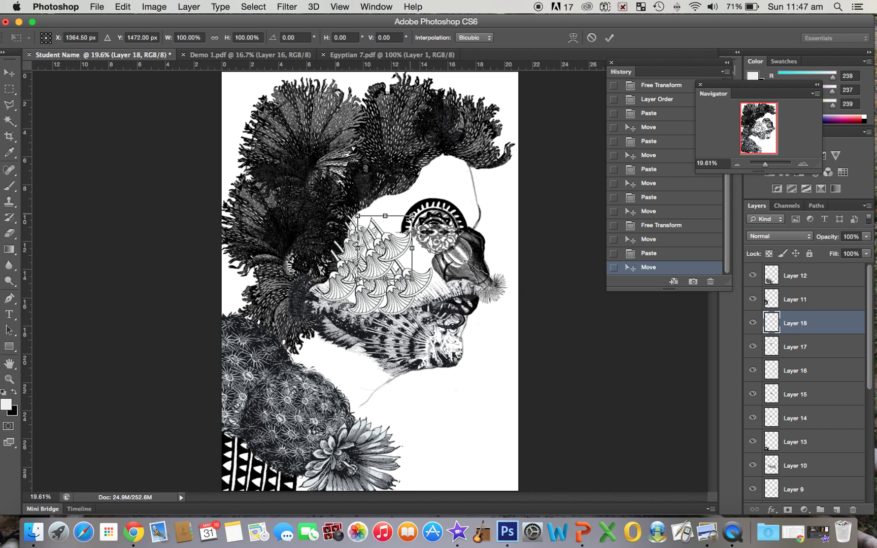
{"action": "left_click_drag", "start_coordinate": [411, 215], "coordinate": [391, 250]}
{"action": "key", "text": "Return"}
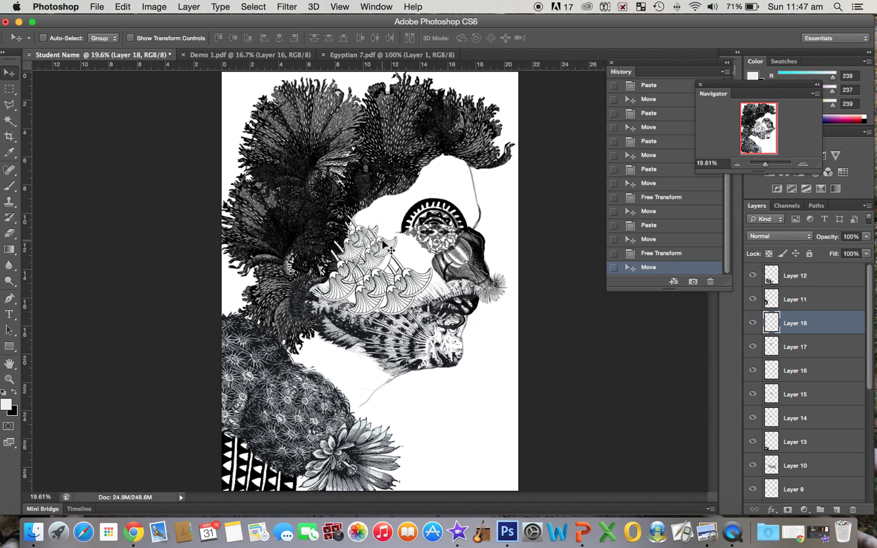
- Paste a fan-flower copy at the temple by the hairline and scale it to about 75%
{"action": "key", "text": "super+v"}
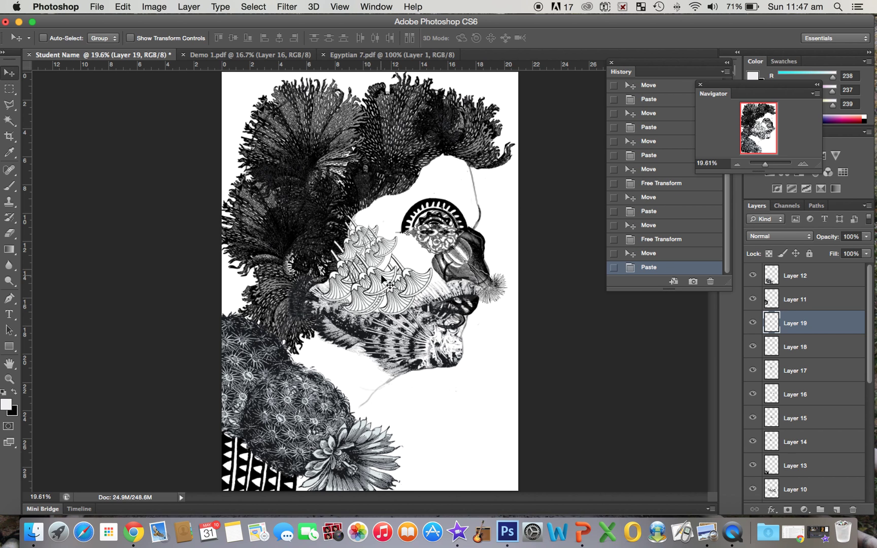
{"action": "left_click_drag", "start_coordinate": [387, 247], "coordinate": [381, 209]}
{"action": "key", "text": "super+t"}
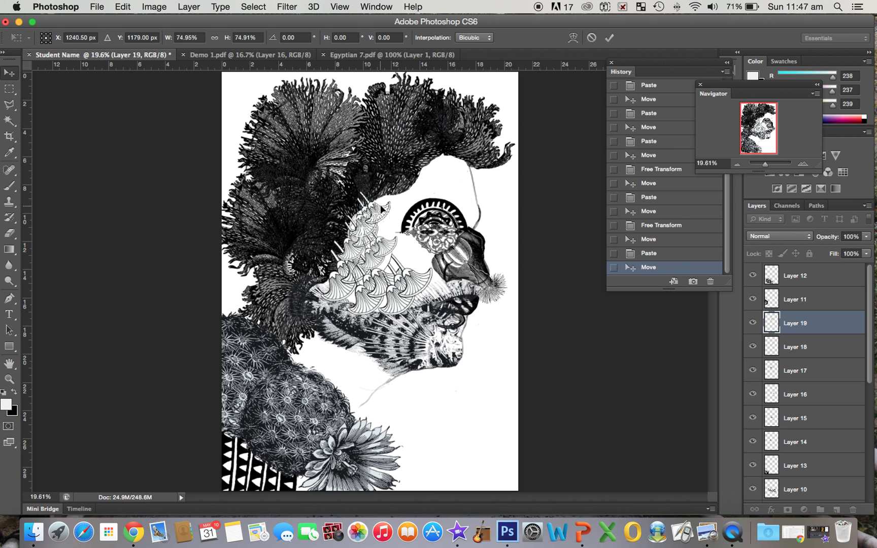
{"action": "key", "text": "Return"}
- Paste a fan-flower copy, move it just below the round eye ornament and scale it down
{"action": "key", "text": "super+v"}
{"action": "left_click_drag", "start_coordinate": [374, 282], "coordinate": [423, 263]}
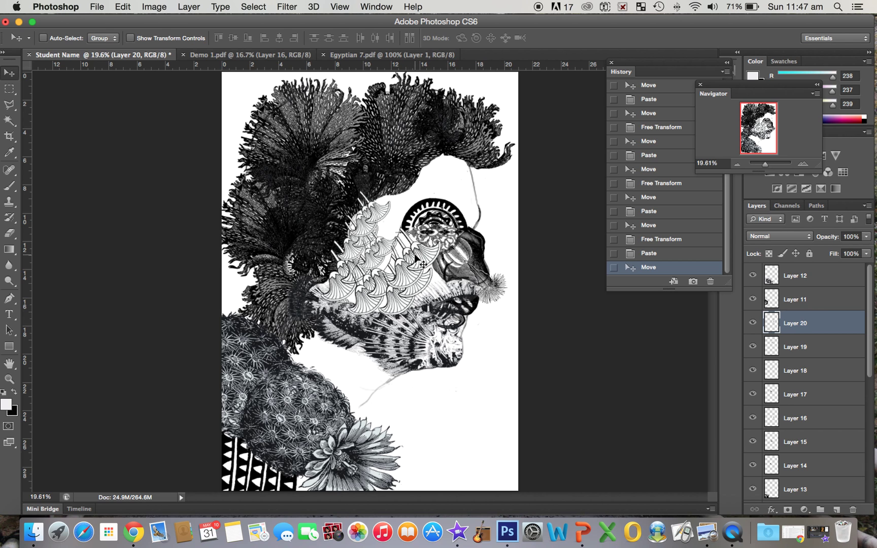
{"action": "key", "text": "super+t"}
{"action": "left_click_drag", "start_coordinate": [441, 224], "coordinate": [419, 254]}
{"action": "key", "text": "Return"}
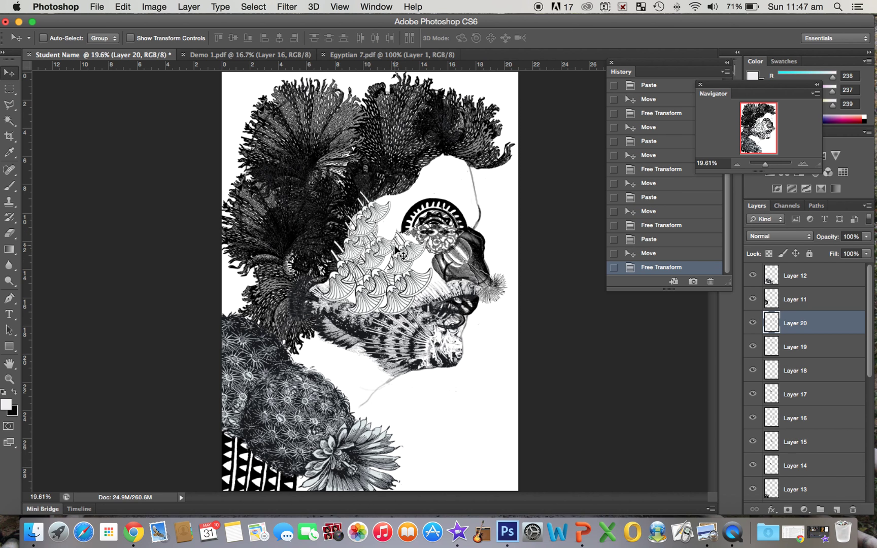
- Paste a fan-flower copy, scale it to about 67% and fit it between the temple flowers and the round eye ornament
{"action": "key", "text": "super+v"}
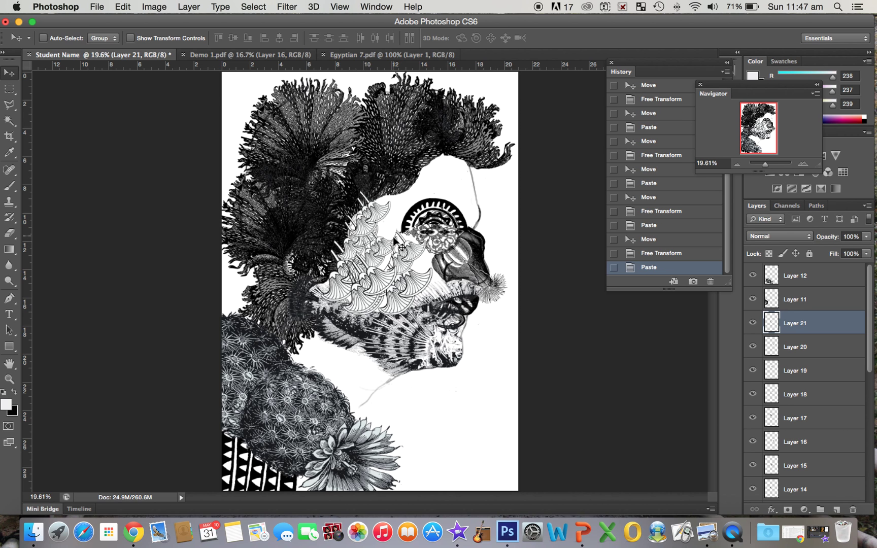
{"action": "left_click_drag", "start_coordinate": [377, 267], "coordinate": [405, 202]}
{"action": "key", "text": "super+t"}
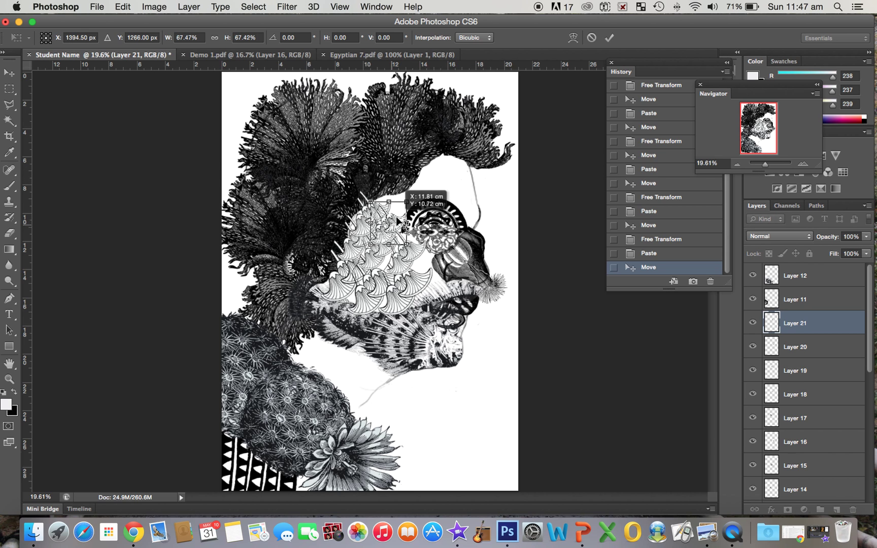
{"action": "key", "text": "Return"}
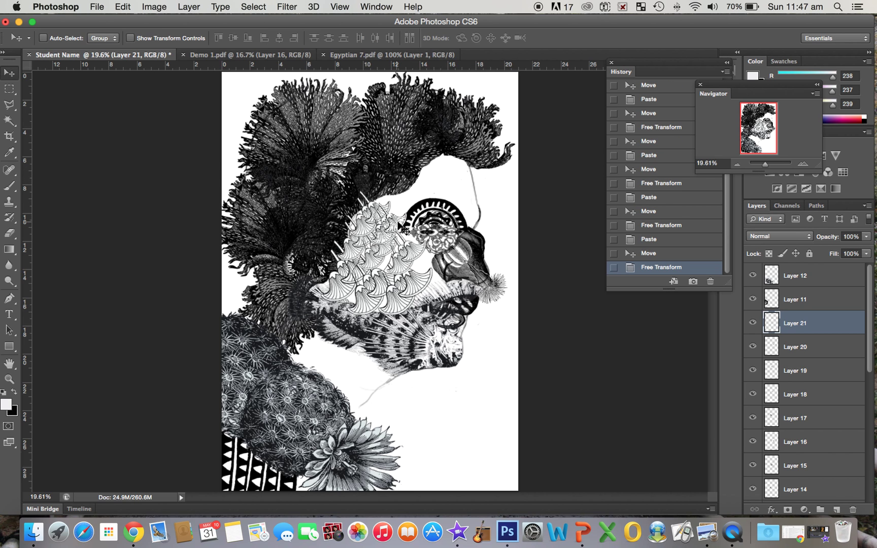
{"action": "left_click_drag", "start_coordinate": [397, 229], "coordinate": [404, 226]}
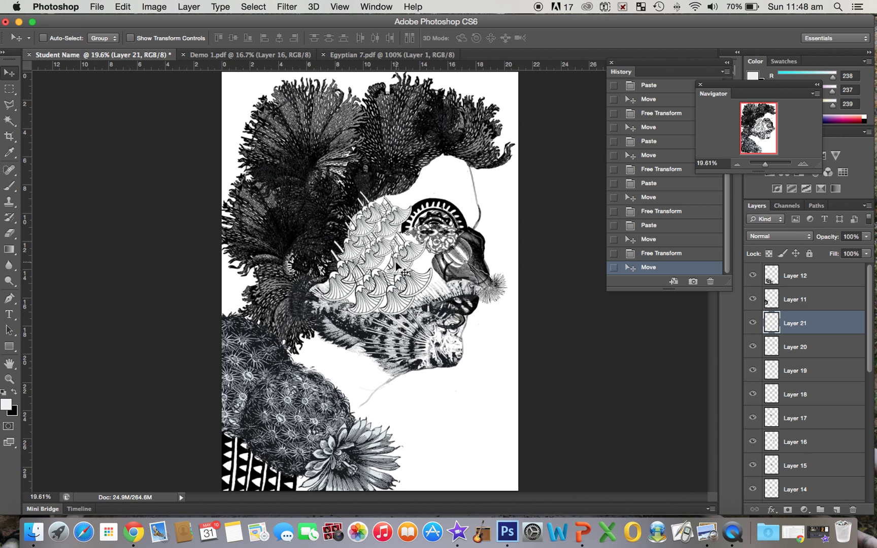
- Paste a fan-flower copy, scale it down in two passes and place it on the forehead above the eye along the hairline
{"action": "key", "text": "super+v"}
{"action": "left_click_drag", "start_coordinate": [381, 276], "coordinate": [444, 159]}
{"action": "key", "text": "super+t"}
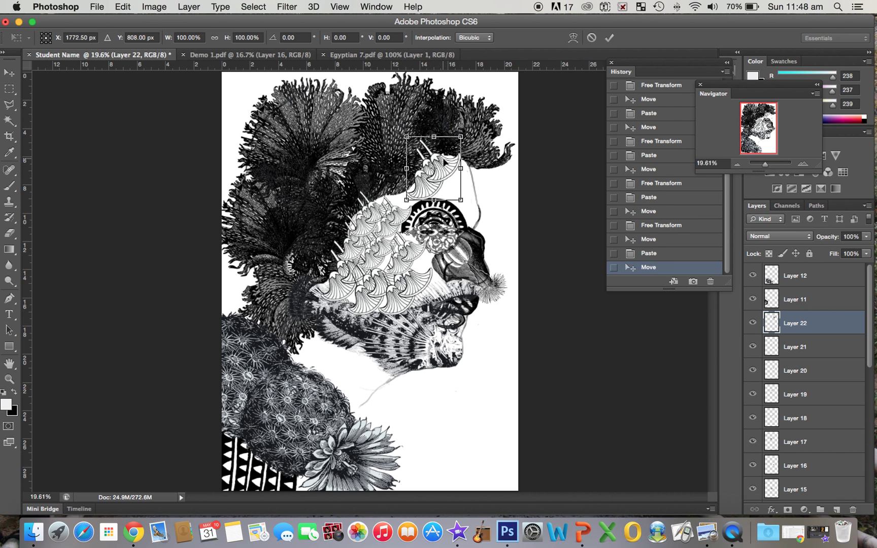
{"action": "left_click_drag", "start_coordinate": [460, 137], "coordinate": [451, 157]}
{"action": "key", "text": "Return"}
{"action": "left_click_drag", "start_coordinate": [421, 192], "coordinate": [410, 198]}
{"action": "key", "text": "super+t"}
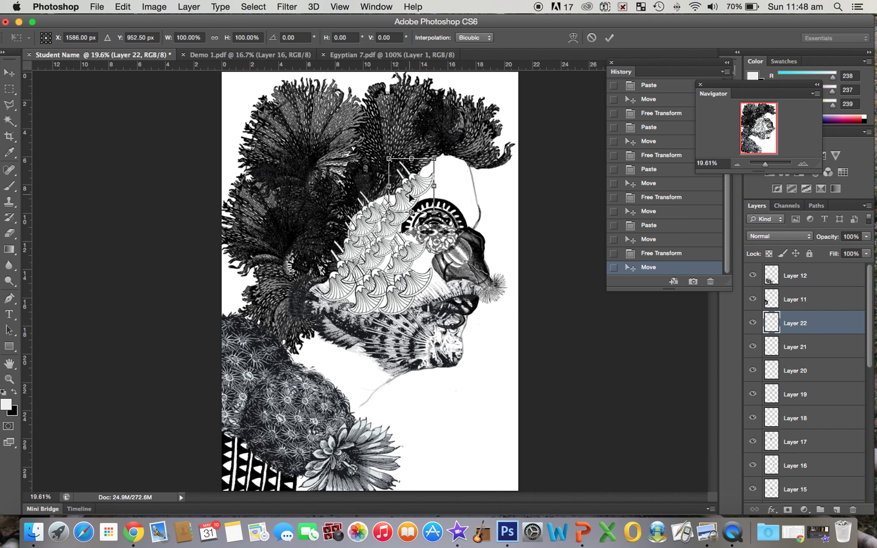
{"action": "left_click_drag", "start_coordinate": [433, 160], "coordinate": [427, 167]}
{"action": "key", "text": "Return"}
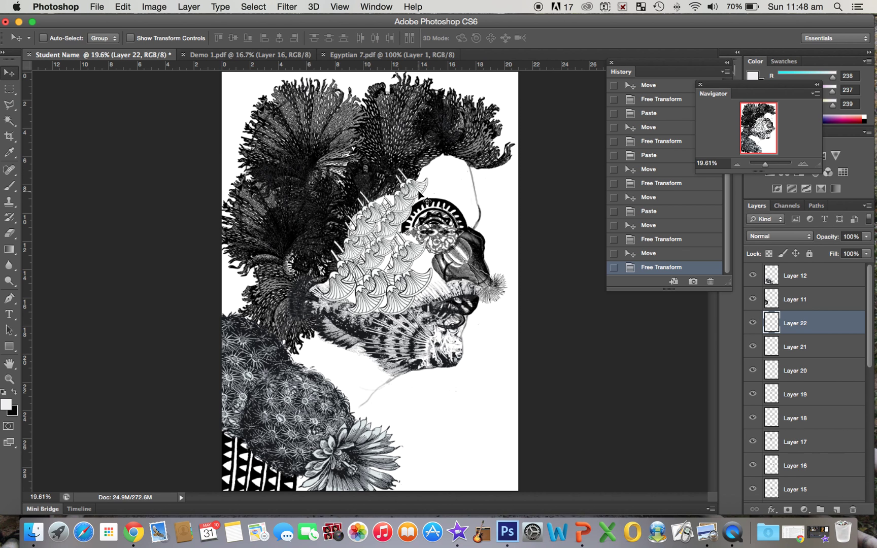
- Paste a fan-flower copy farther along the forehead hairline and scale it down beside the previous forehead flowers
{"action": "key", "text": "super+v"}
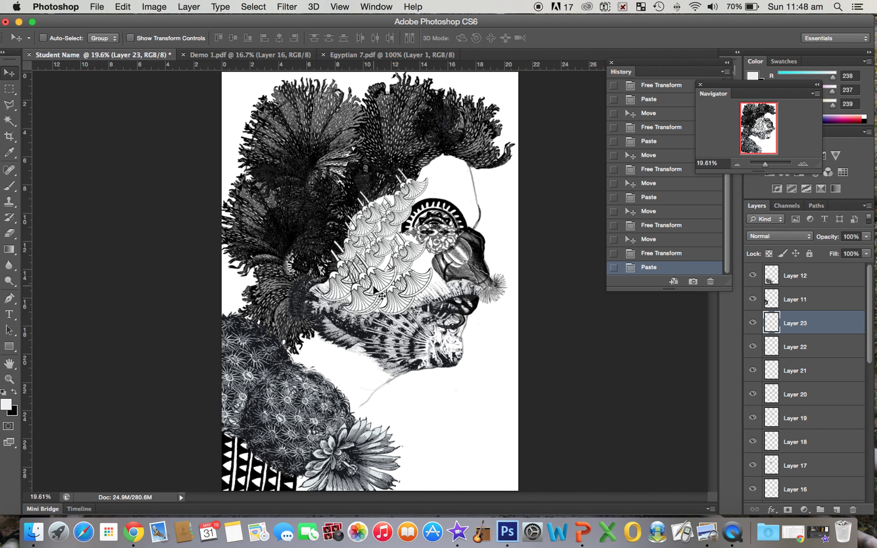
{"action": "left_click_drag", "start_coordinate": [374, 287], "coordinate": [443, 174]}
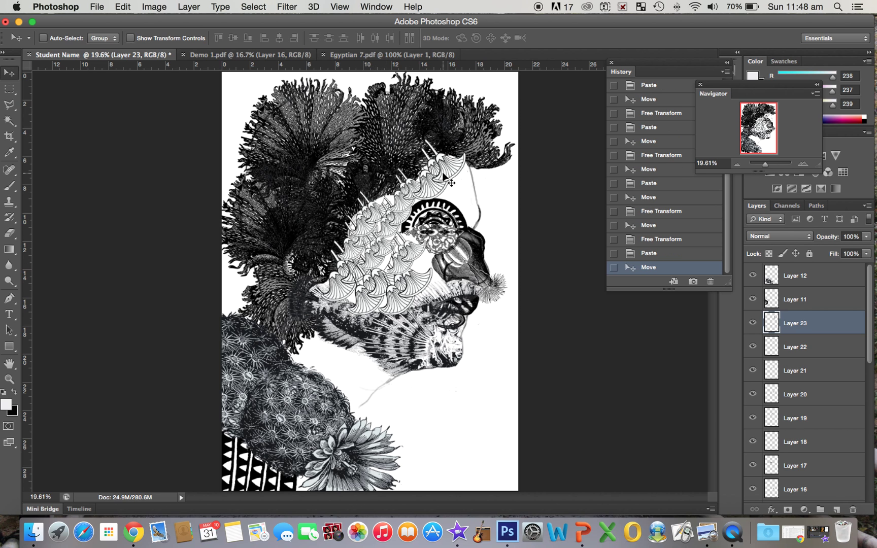
{"action": "key", "text": "super+t"}
{"action": "left_click_drag", "start_coordinate": [465, 137], "coordinate": [439, 175]}
{"action": "key", "text": "Return"}
- Paste a fan-flower copy, move it onto the forehead above the round eye ornament and scale it down beside the previous flower
{"action": "key", "text": "super+v"}
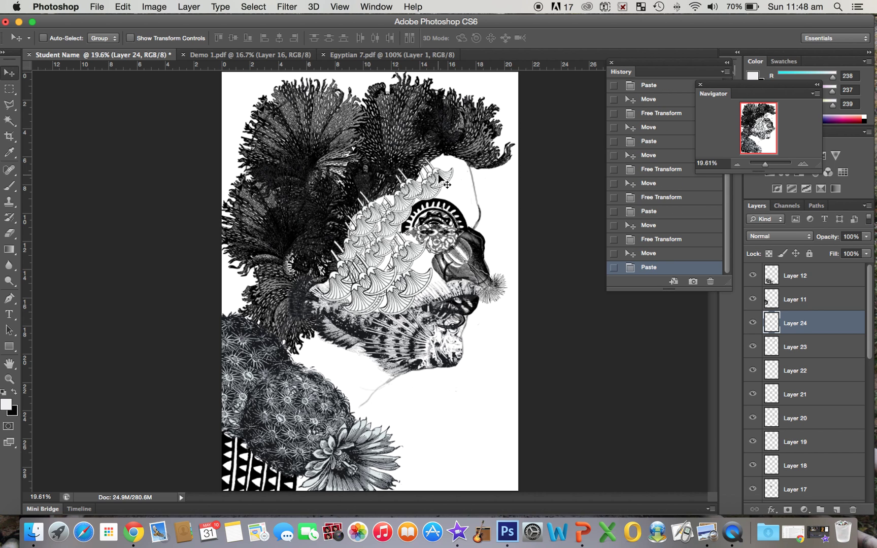
{"action": "left_click_drag", "start_coordinate": [380, 290], "coordinate": [461, 189]}
{"action": "key", "text": "super+t"}
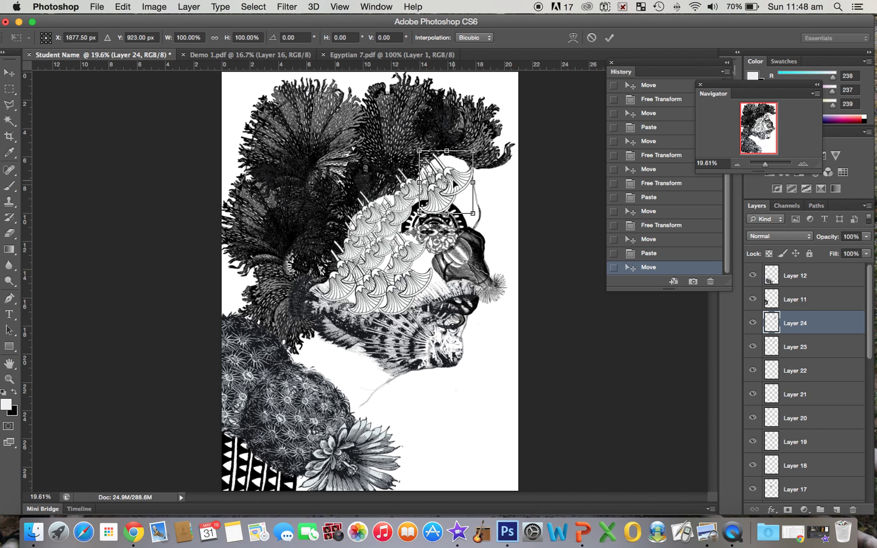
{"action": "left_click_drag", "start_coordinate": [472, 151], "coordinate": [453, 190]}
{"action": "key", "text": "Return"}
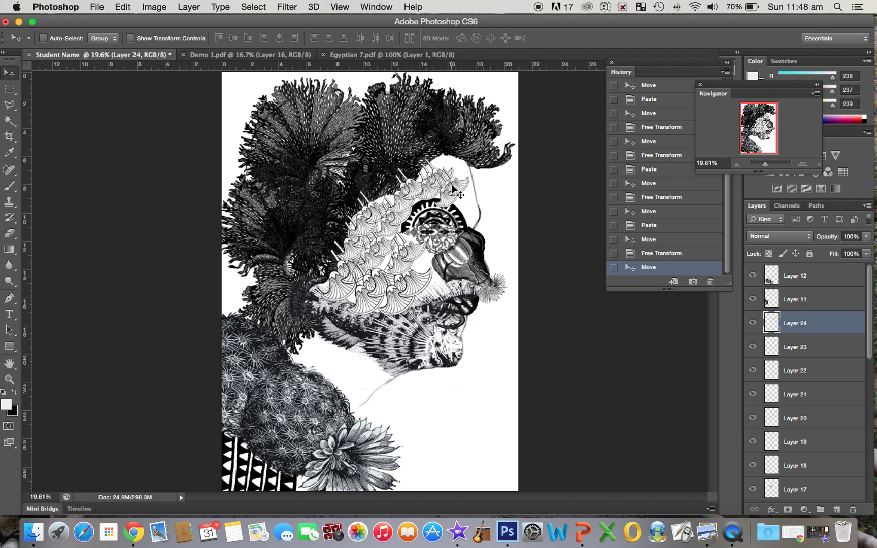
- Paste a fan-flower copy, place it at the front of the brow along the profile line and scale it down
{"action": "key", "text": "cmd+v"}
{"action": "left_click_drag", "start_coordinate": [364, 293], "coordinate": [471, 210]}
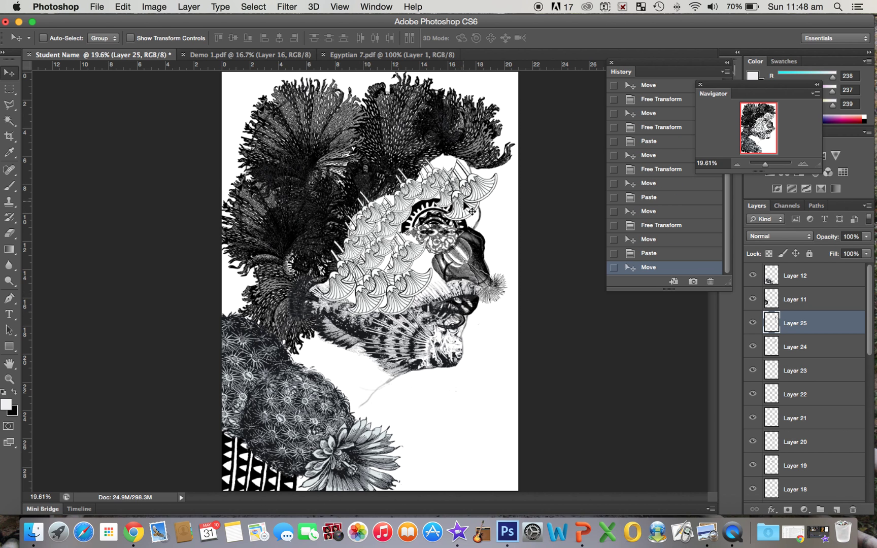
{"action": "key", "text": "cmd+t"}
{"action": "left_click_drag", "start_coordinate": [497, 158], "coordinate": [471, 205]}
{"action": "key", "text": "Return"}
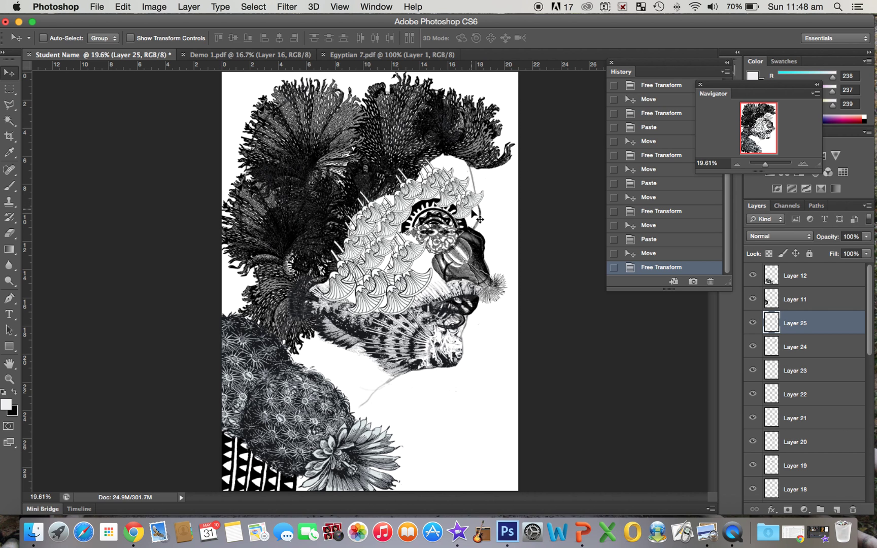
- Paste a fan-flower copy, move it to the top of the forehead against the hairline and scale it to about 63%
{"action": "key", "text": "super+v"}
{"action": "left_click_drag", "start_coordinate": [385, 282], "coordinate": [451, 159]}
{"action": "key", "text": "super+t"}
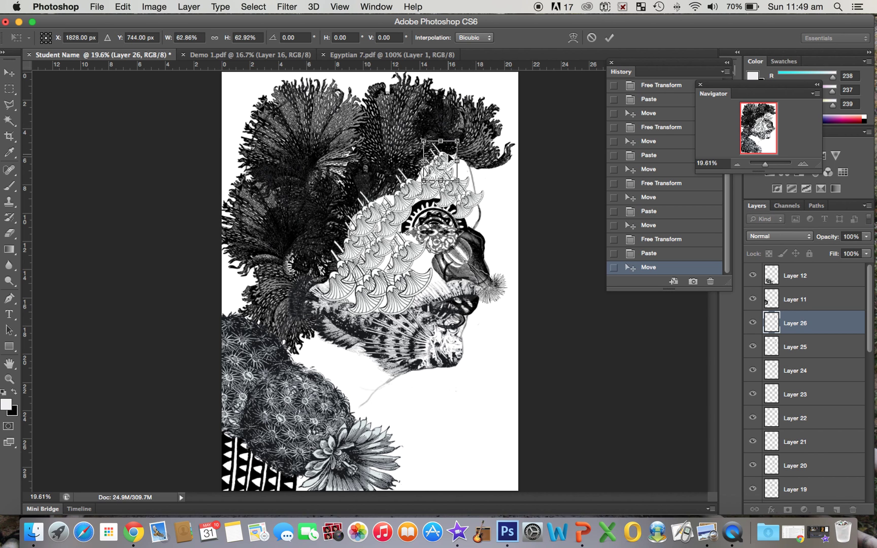
{"action": "key", "text": "Return"}
- Paste a fan-flower copy onto the upper front of the forehead, rotate it about -69° and scale it down to follow the profile
{"action": "key", "text": "super+v"}
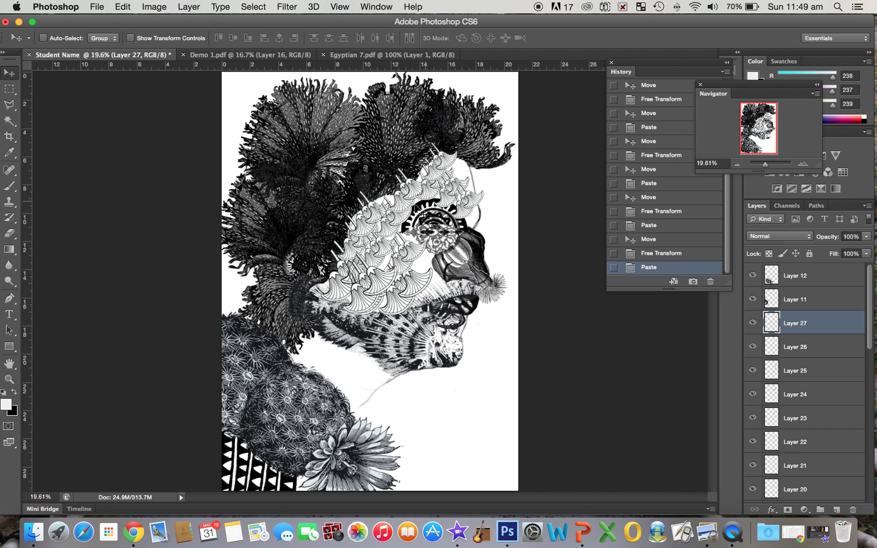
{"action": "left_click_drag", "start_coordinate": [380, 273], "coordinate": [471, 169]}
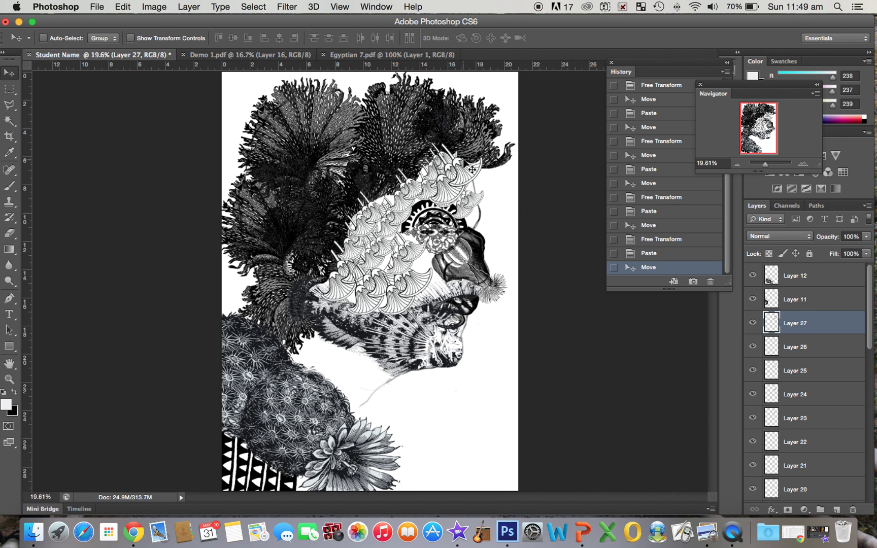
{"action": "key", "text": "super+t"}
{"action": "left_click_drag", "start_coordinate": [428, 133], "coordinate": [398, 193]}
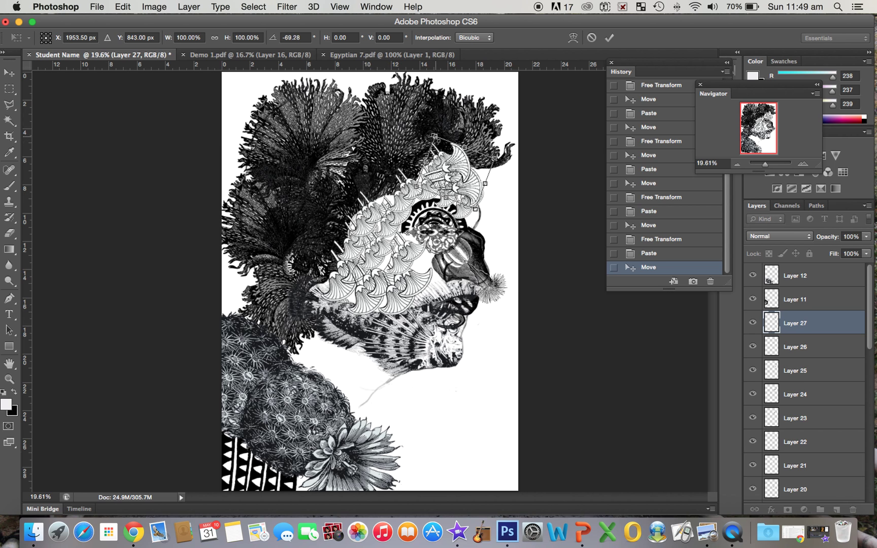
{"action": "left_click_drag", "start_coordinate": [435, 136], "coordinate": [457, 175]}
{"action": "key", "text": "Return"}
- Paste a fan-flower copy over the brow and nose bridge and erase the parts overlapping the round eye ornament with the 99 px Eraser
{"action": "key", "text": "super+v"}
{"action": "left_click_drag", "start_coordinate": [393, 272], "coordinate": [470, 229]}
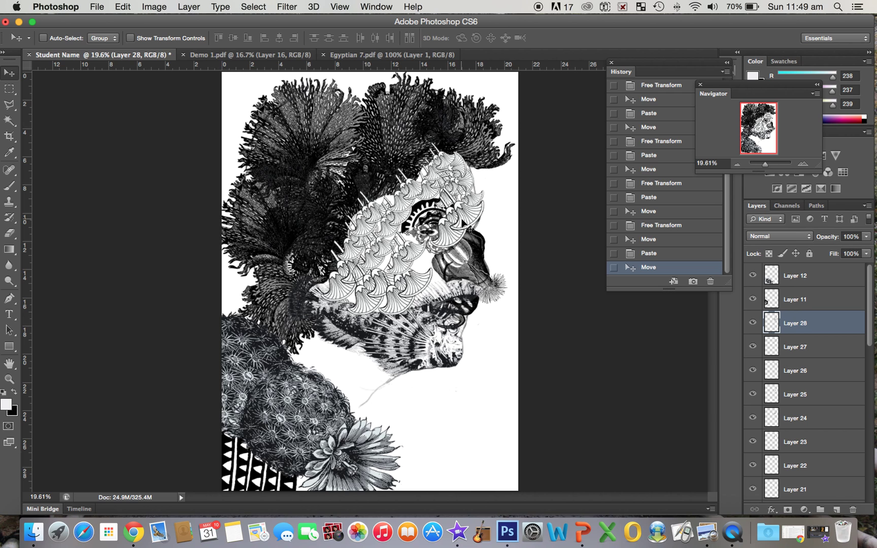
{"action": "left_click", "coordinate": [13, 235]}
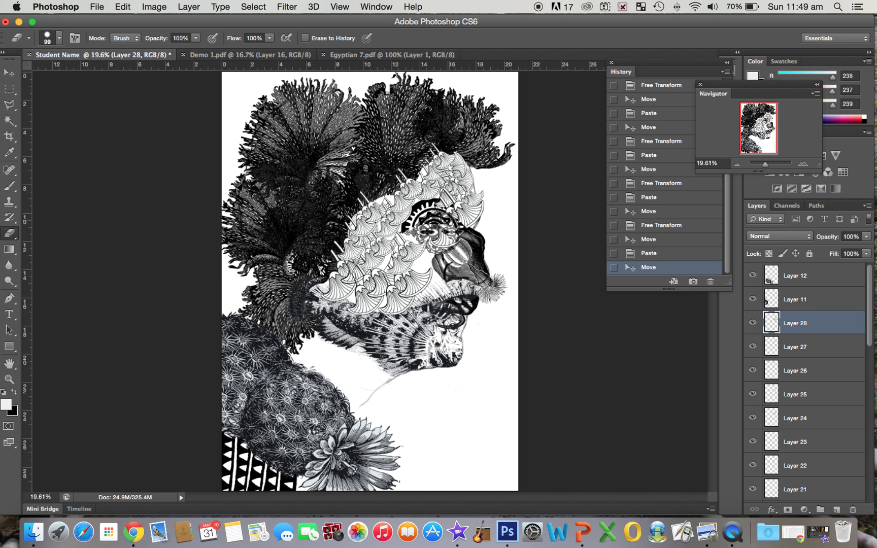
{"action": "left_click_drag", "start_coordinate": [461, 245], "coordinate": [454, 225]}
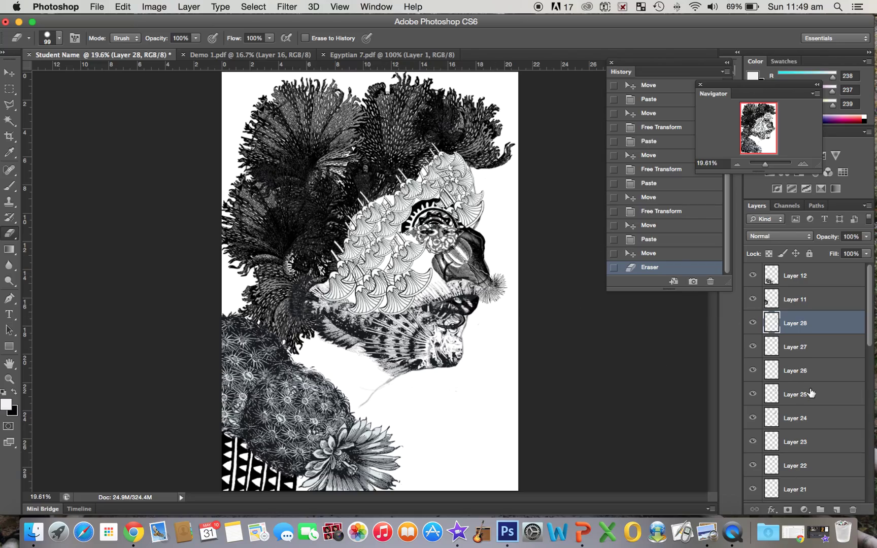
- Toggle the visibility of Layer 13 and Layer 14 off and on to check where the fan-flower layers begin
{"action": "scroll", "coordinate": [810, 392], "scroll_direction": "down", "scroll_amount": 5}
{"action": "scroll", "coordinate": [811, 392], "scroll_direction": "down", "scroll_amount": 1}
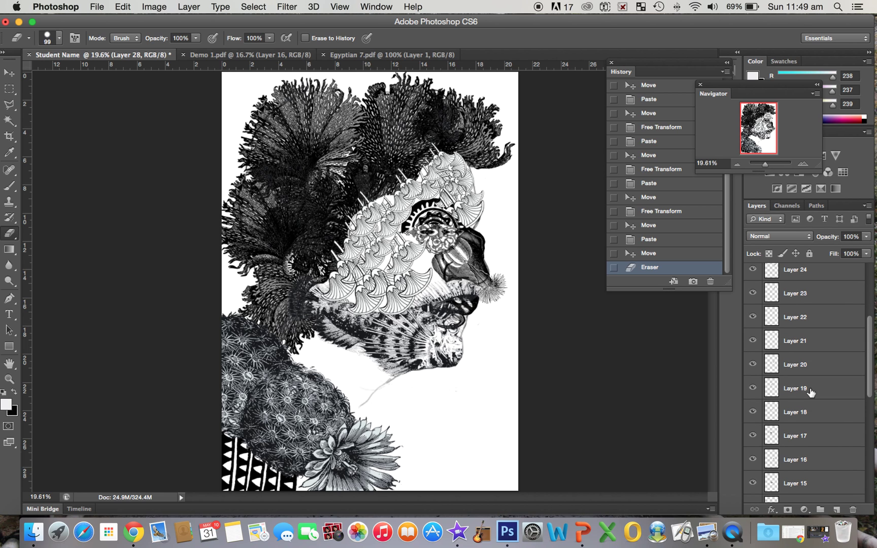
{"action": "scroll", "coordinate": [811, 392], "scroll_direction": "down", "scroll_amount": 6}
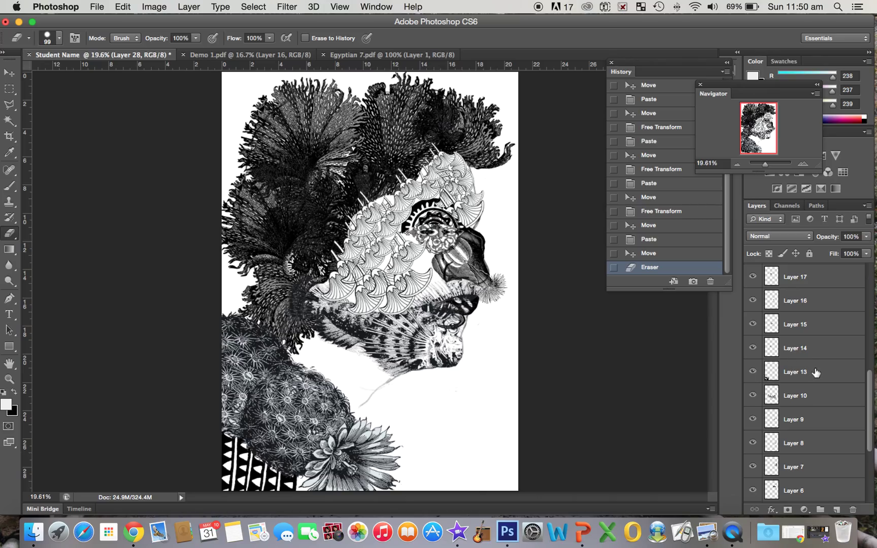
{"action": "left_click", "coordinate": [752, 371]}
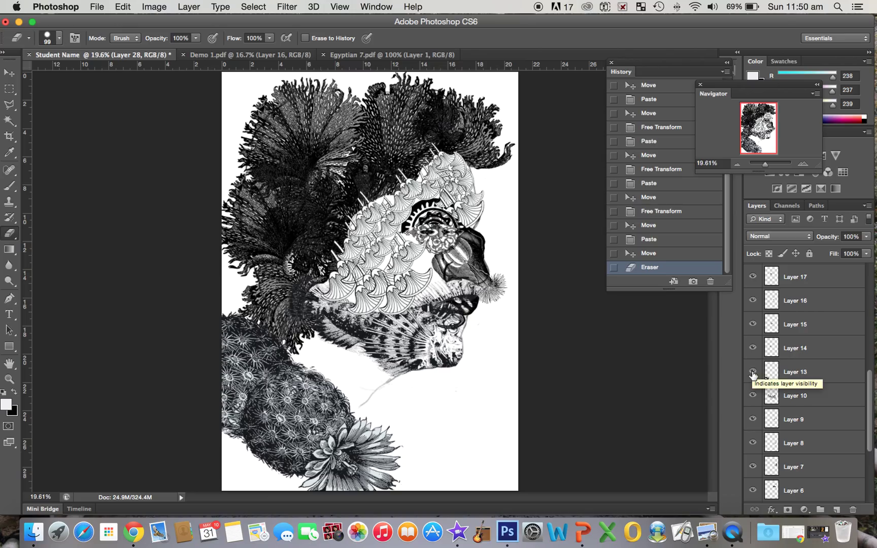
{"action": "left_click", "coordinate": [752, 372]}
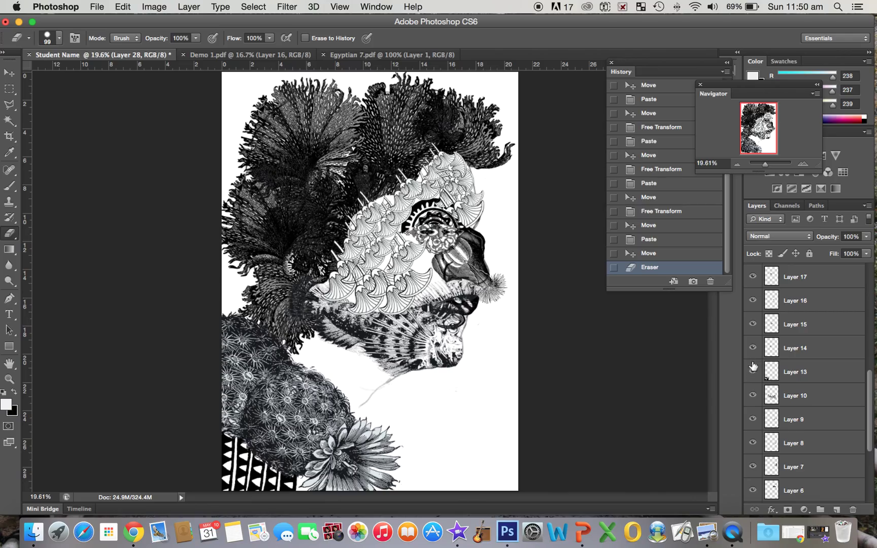
{"action": "left_click", "coordinate": [752, 348]}
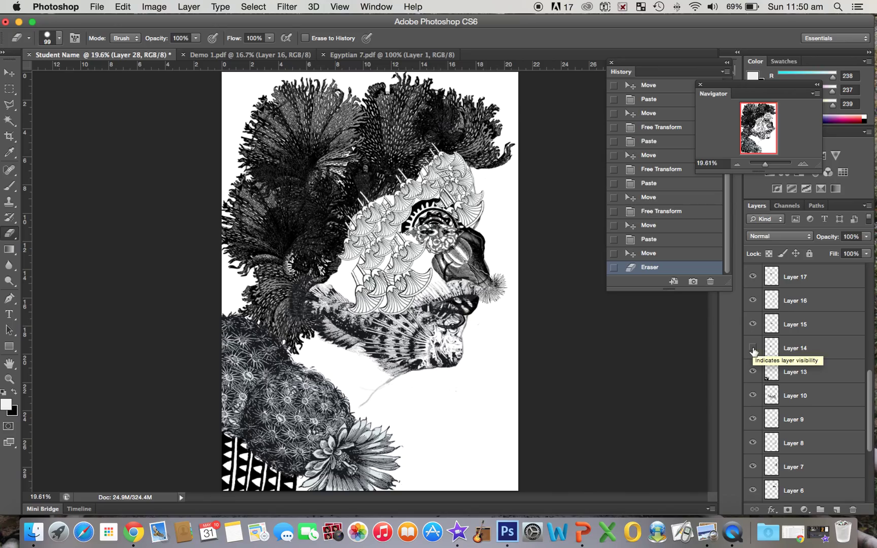
{"action": "left_click", "coordinate": [752, 349]}
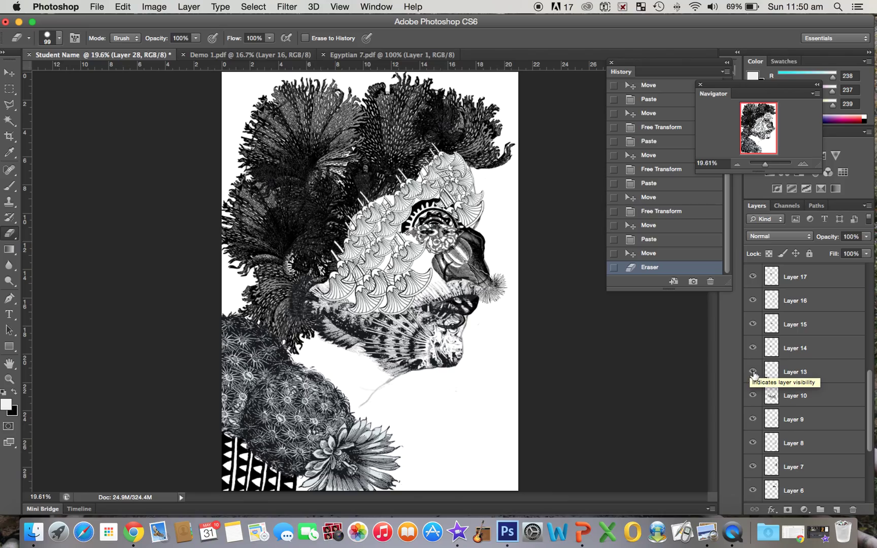
- Hide Layers 13, 10, 9, 8 and 7 below the fan-flower layers
{"action": "left_click", "coordinate": [753, 373]}
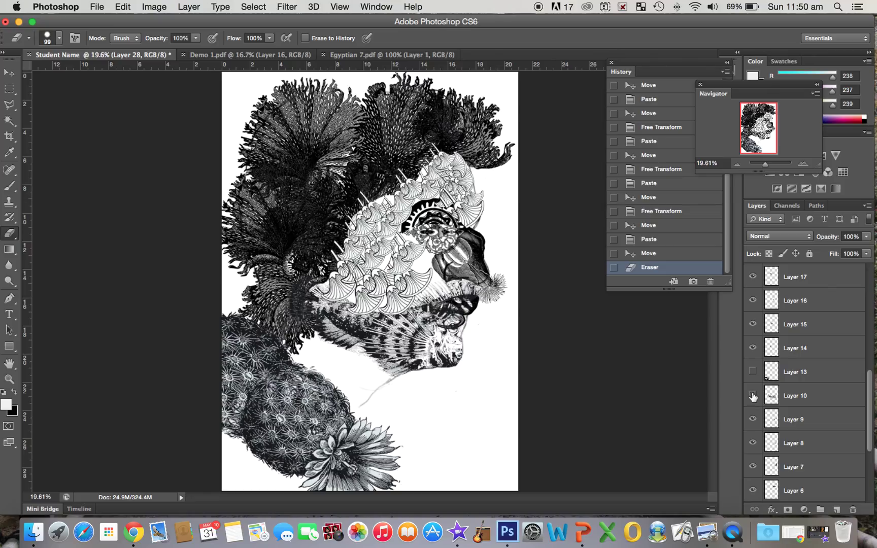
{"action": "left_click", "coordinate": [753, 397]}
{"action": "left_click", "coordinate": [752, 420]}
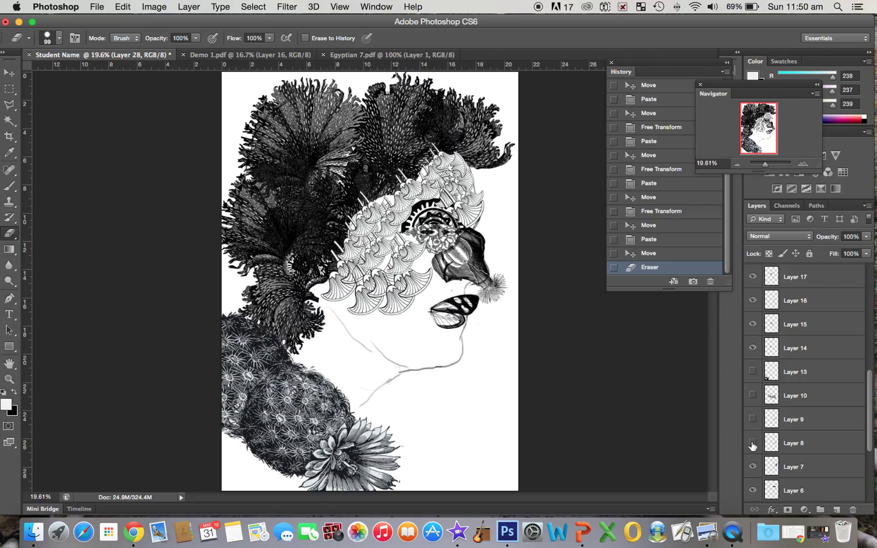
{"action": "left_click", "coordinate": [752, 444]}
{"action": "left_click", "coordinate": [752, 467]}
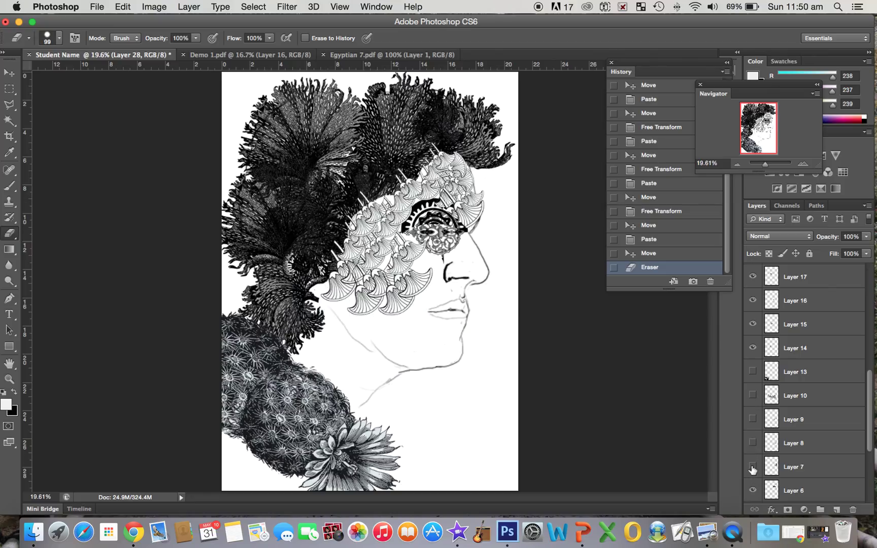
- Hide Layers 6, 5, 4, 3, 2 and 1 together with the Background
{"action": "scroll", "coordinate": [830, 455], "scroll_direction": "down", "scroll_amount": 3}
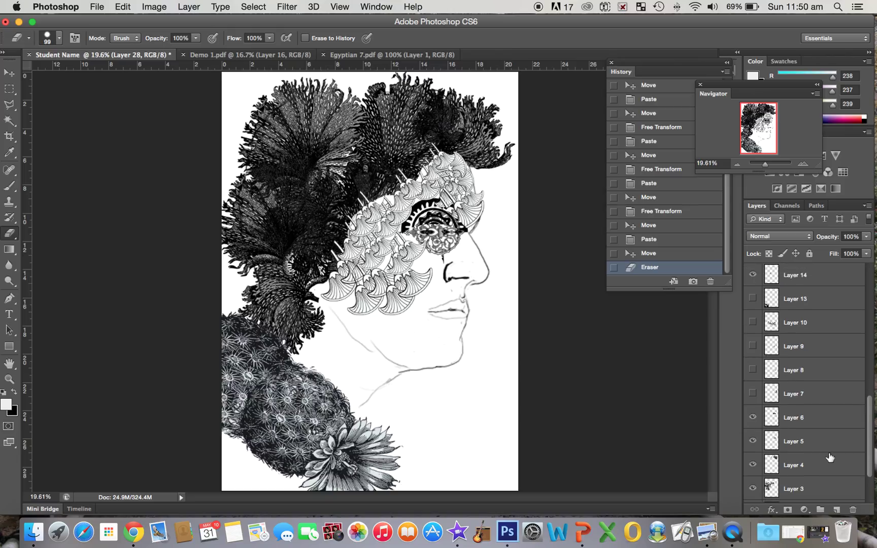
{"action": "scroll", "coordinate": [829, 457], "scroll_direction": "down", "scroll_amount": 3}
{"action": "left_click", "coordinate": [752, 349]}
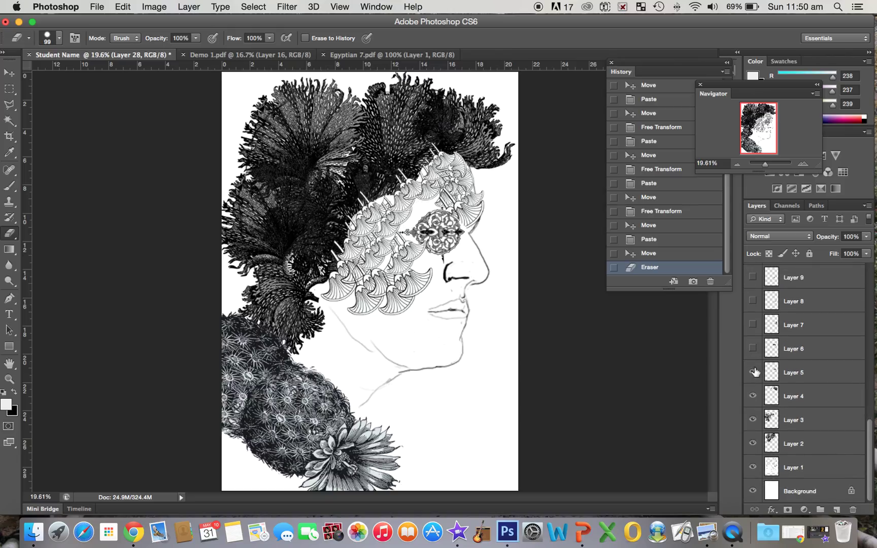
{"action": "left_click", "coordinate": [752, 373]}
{"action": "left_click", "coordinate": [753, 396]}
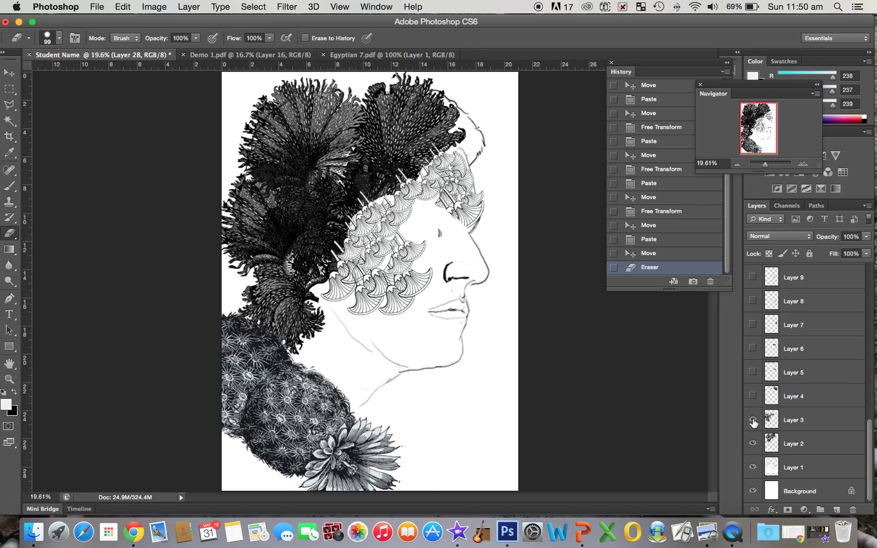
{"action": "left_click", "coordinate": [752, 419]}
{"action": "left_click", "coordinate": [753, 444]}
{"action": "left_click", "coordinate": [752, 467]}
{"action": "left_click", "coordinate": [752, 490]}
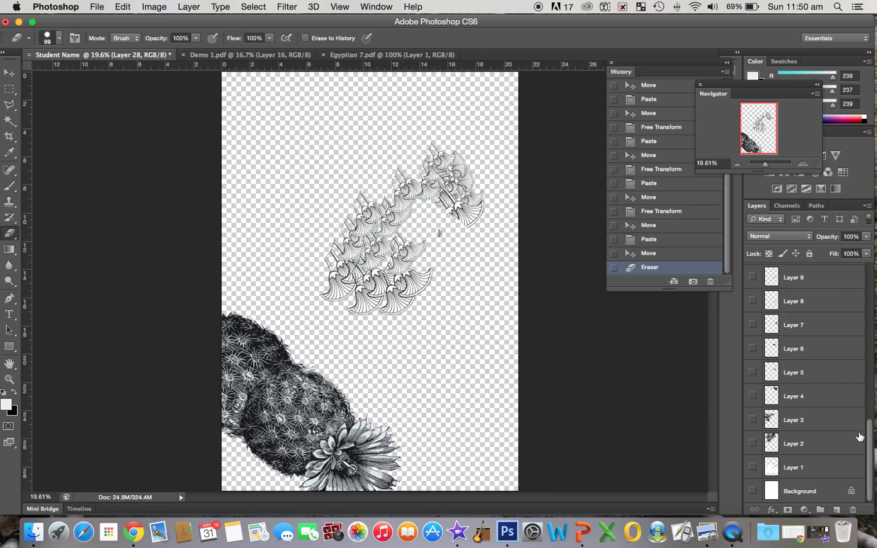
- Identify the cactus layer from the canvas and hide Layers 12 and 11, leaving only the fan-flower layers visible
{"action": "scroll", "coordinate": [858, 436], "scroll_direction": "up", "scroll_amount": 2}
{"action": "scroll", "coordinate": [859, 436], "scroll_direction": "up", "scroll_amount": 10}
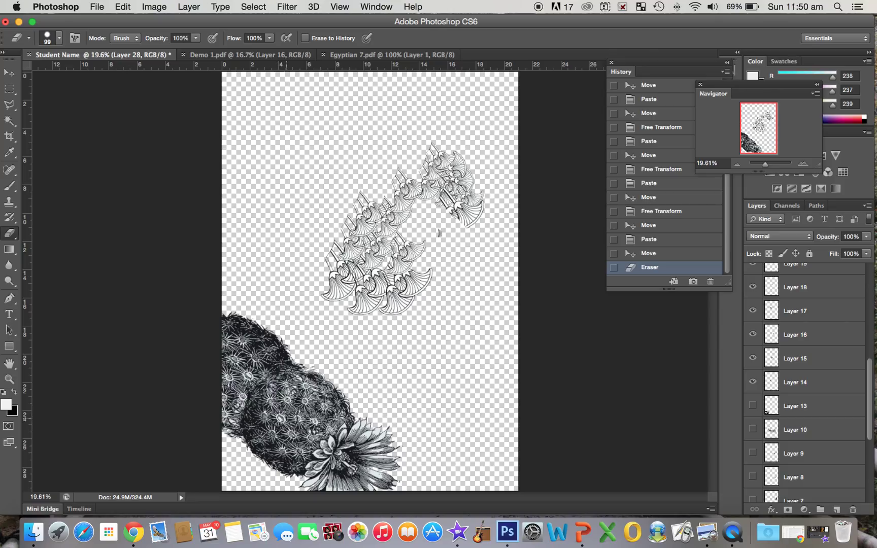
{"action": "left_click", "coordinate": [9, 72]}
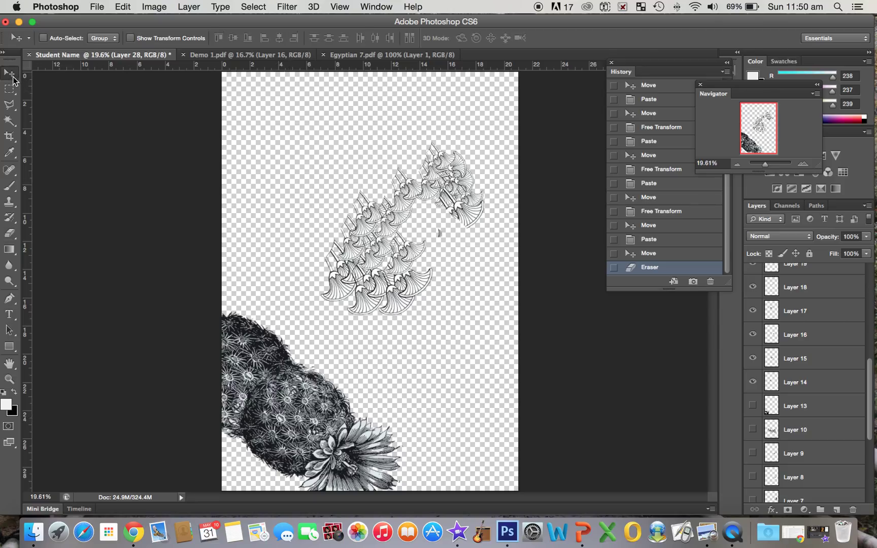
{"action": "right_click", "coordinate": [290, 406]}
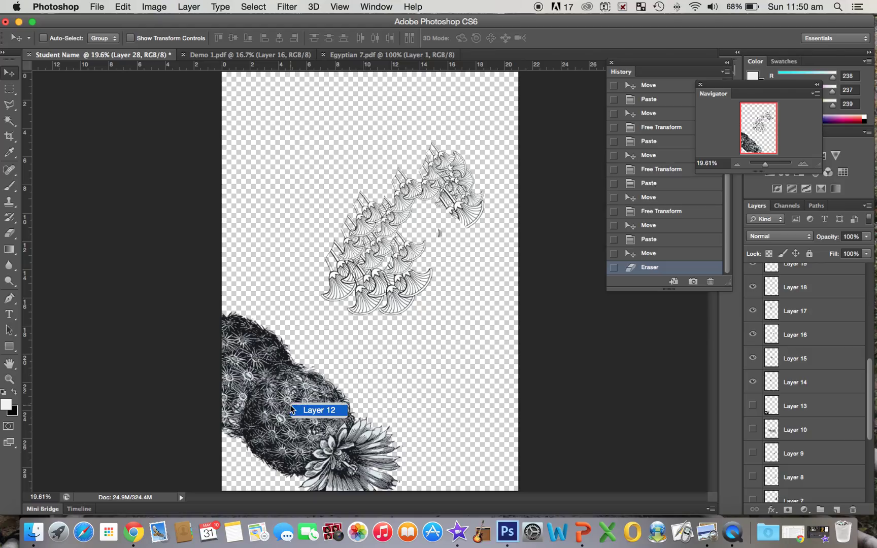
{"action": "left_click", "coordinate": [293, 409]}
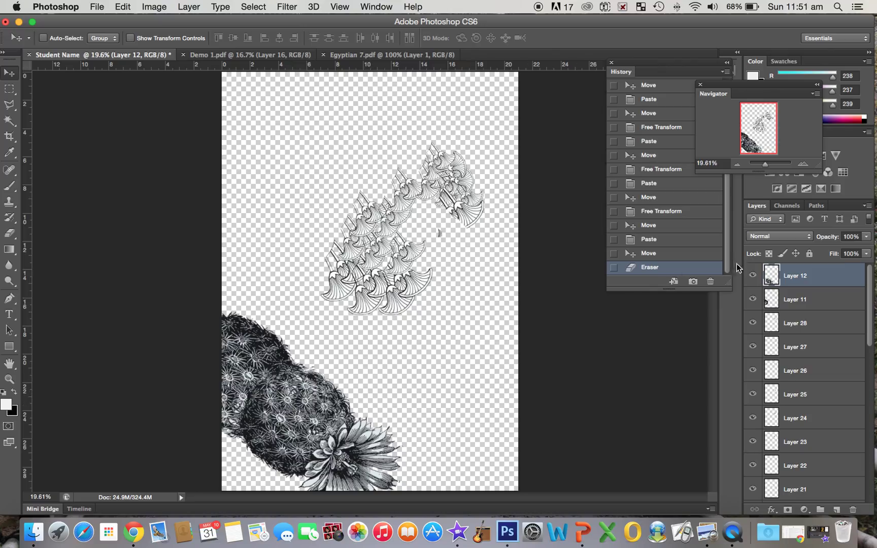
{"action": "left_click", "coordinate": [752, 276]}
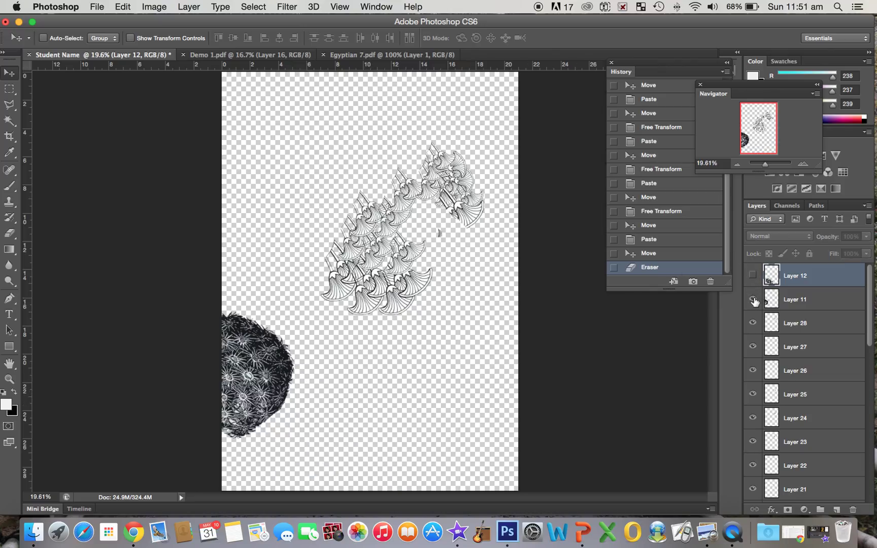
{"action": "left_click", "coordinate": [753, 300]}
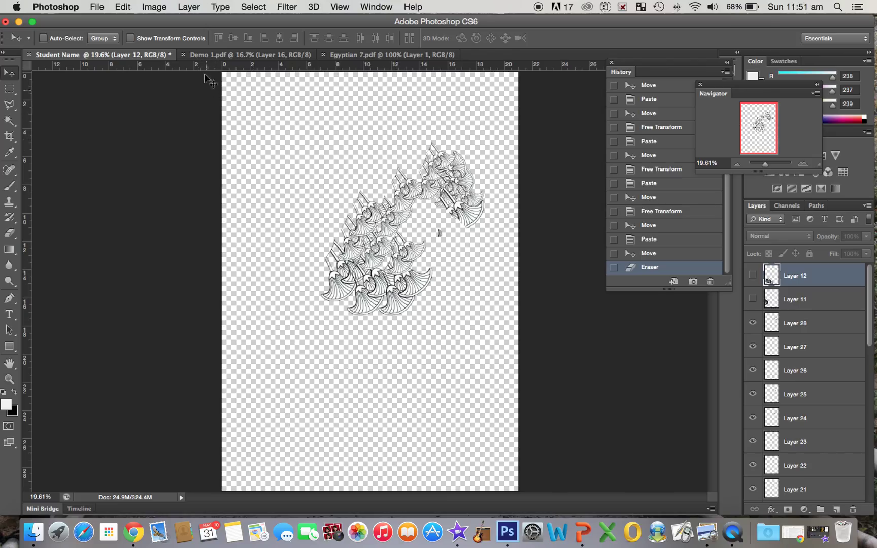
- Select Layer 27 and merge all visible fan-flower layers into it, then test-move the merged cluster slightly and undo that move
{"action": "left_click", "coordinate": [193, 8]}
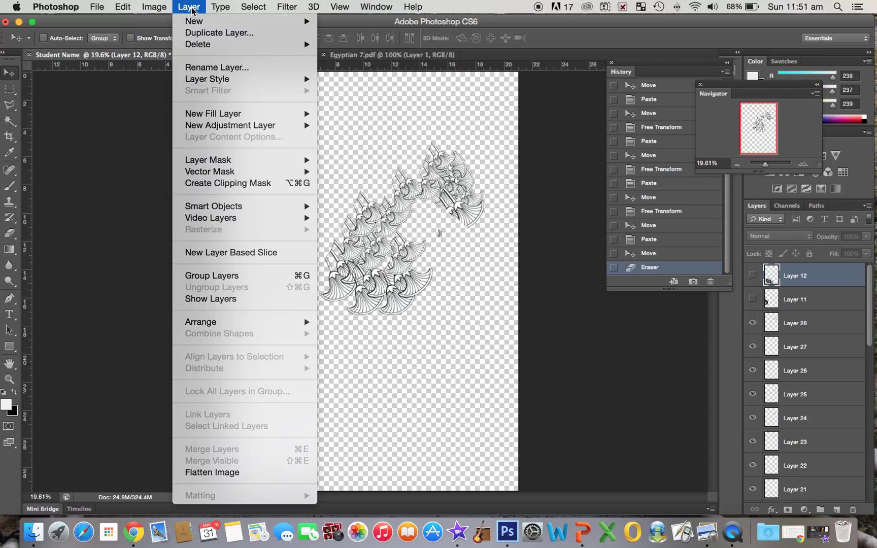
{"action": "mouse_move", "coordinate": [218, 7]}
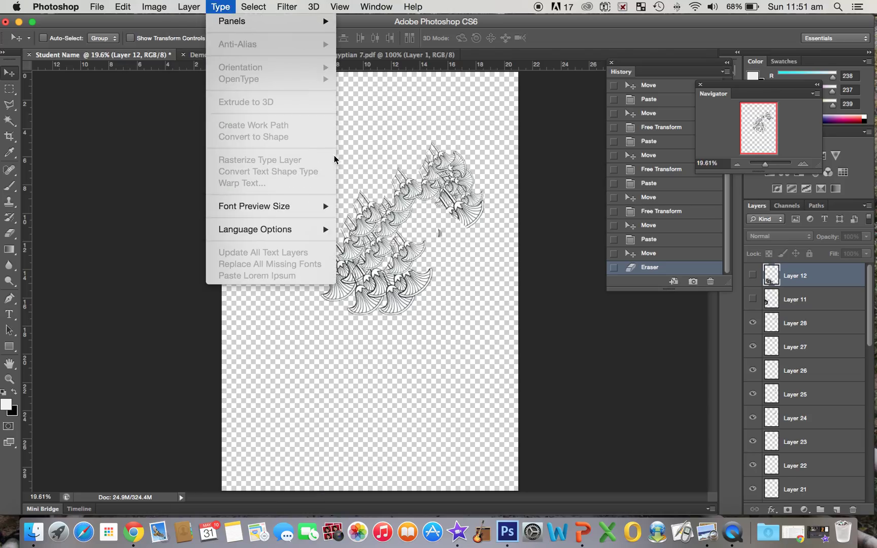
{"action": "left_click", "coordinate": [794, 352]}
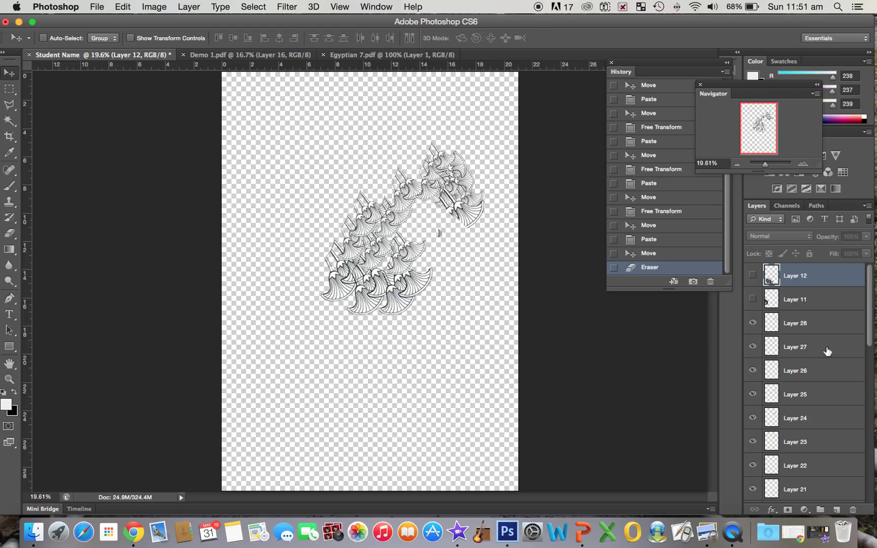
{"action": "left_click", "coordinate": [794, 352]}
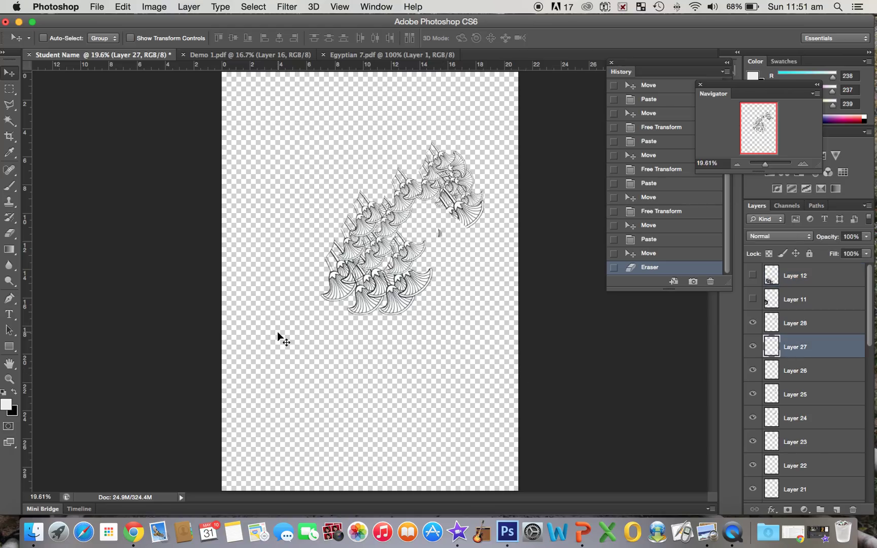
{"action": "left_click", "coordinate": [189, 7]}
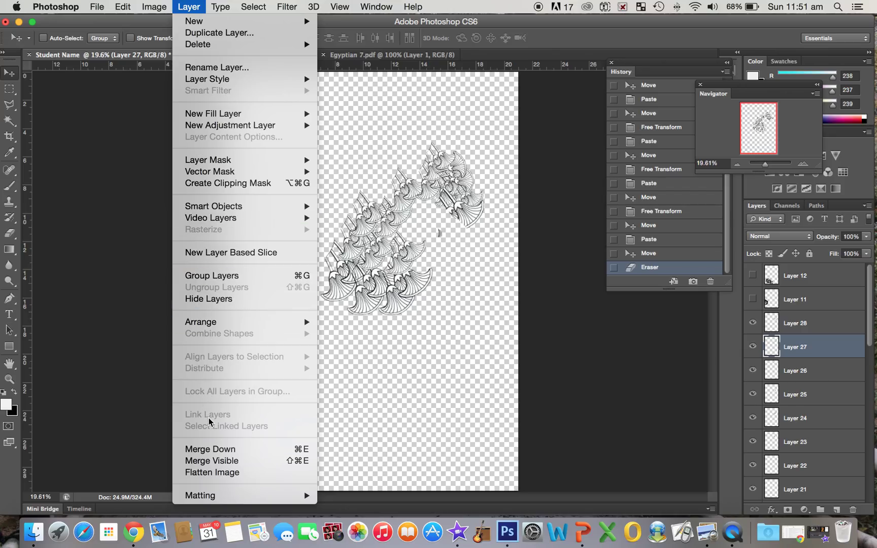
{"action": "left_click", "coordinate": [222, 461]}
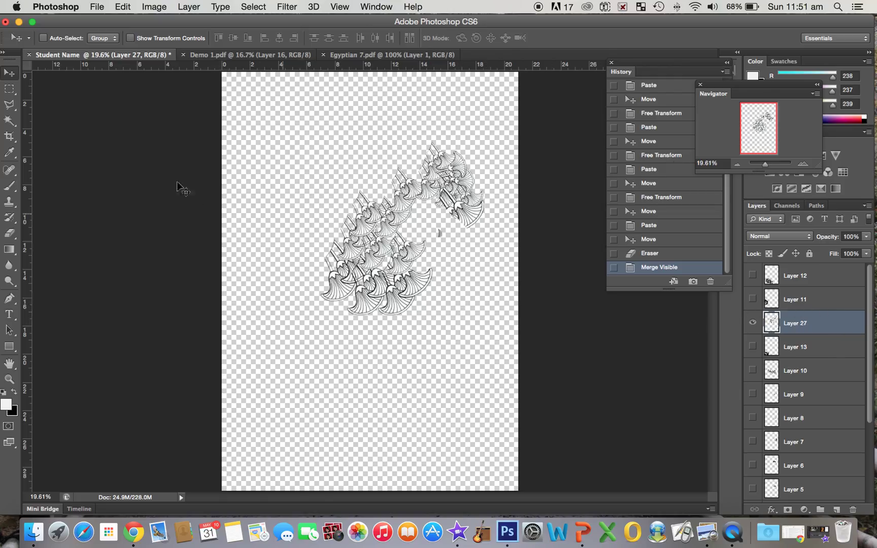
{"action": "mouse_move", "coordinate": [404, 245]}
{"action": "left_mouse_down"}
{"action": "mouse_move", "coordinate": [393, 250]}
{"action": "mouse_move", "coordinate": [402, 247]}
{"action": "left_mouse_up"}
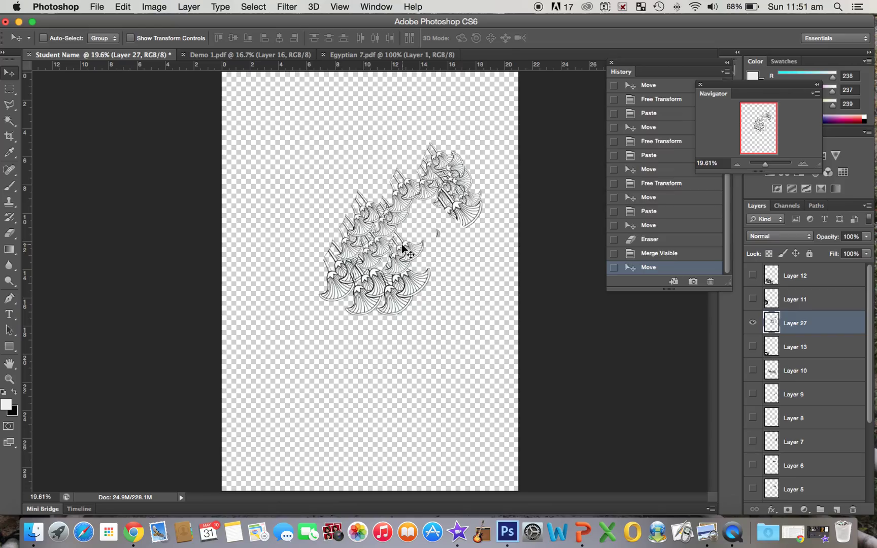
{"action": "key", "text": "super+z"}
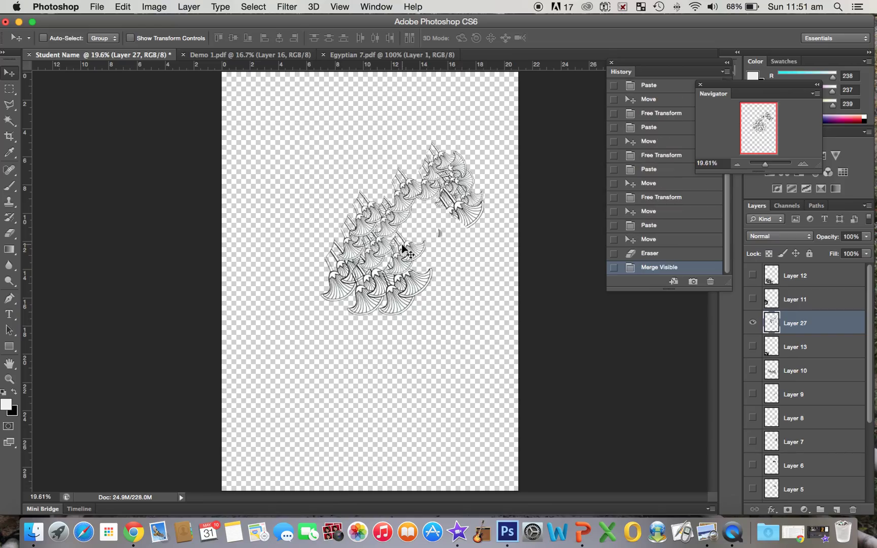
- Show Layers 12, 11, 13, 10, 9, 8 and 7 again around the merged fan-flower layer
{"action": "left_click", "coordinate": [753, 275]}
{"action": "left_click", "coordinate": [752, 299]}
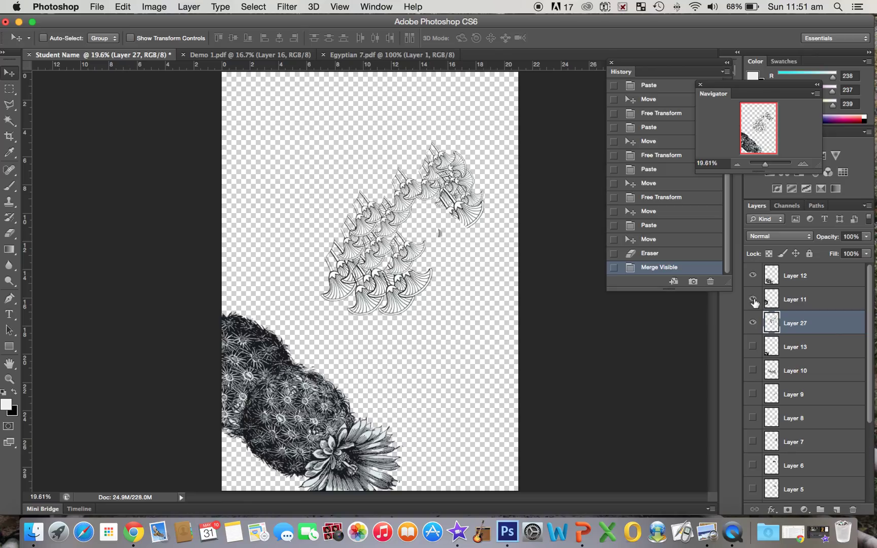
{"action": "left_click", "coordinate": [753, 347]}
{"action": "left_click", "coordinate": [752, 370]}
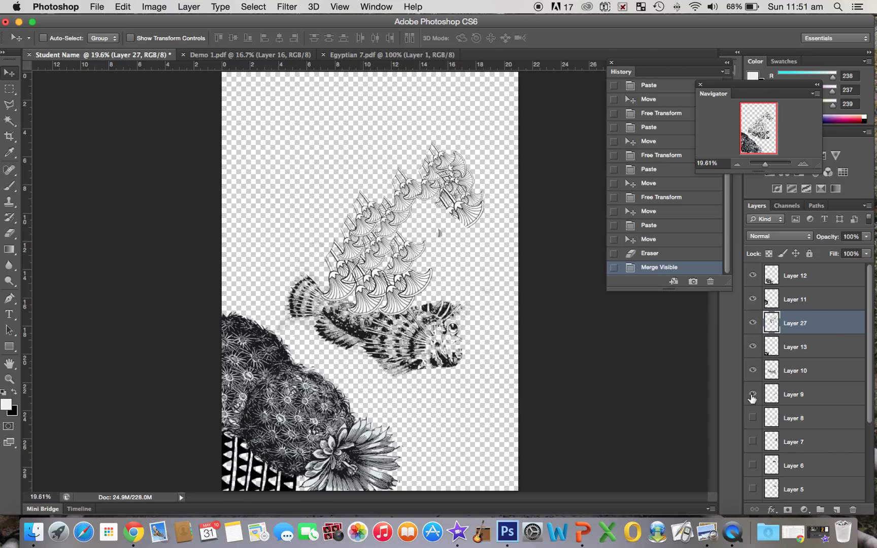
{"action": "left_click", "coordinate": [753, 417]}
{"action": "left_click", "coordinate": [753, 442]}
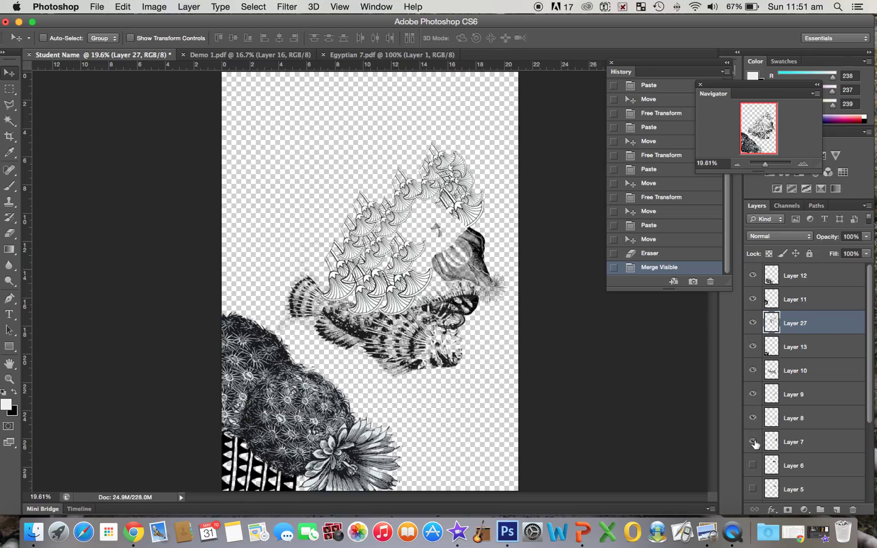
- Show Layers 6, 5, 4, 3, 2 and 1 and the Background again
{"action": "scroll", "coordinate": [754, 443], "scroll_direction": "down", "scroll_amount": 5}
{"action": "left_click", "coordinate": [752, 349]}
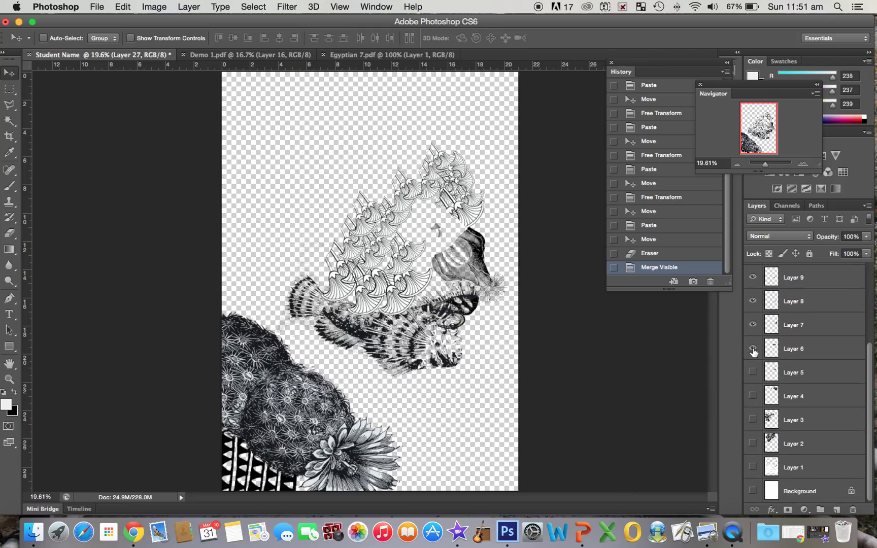
{"action": "left_click", "coordinate": [752, 372]}
{"action": "left_click", "coordinate": [753, 396]}
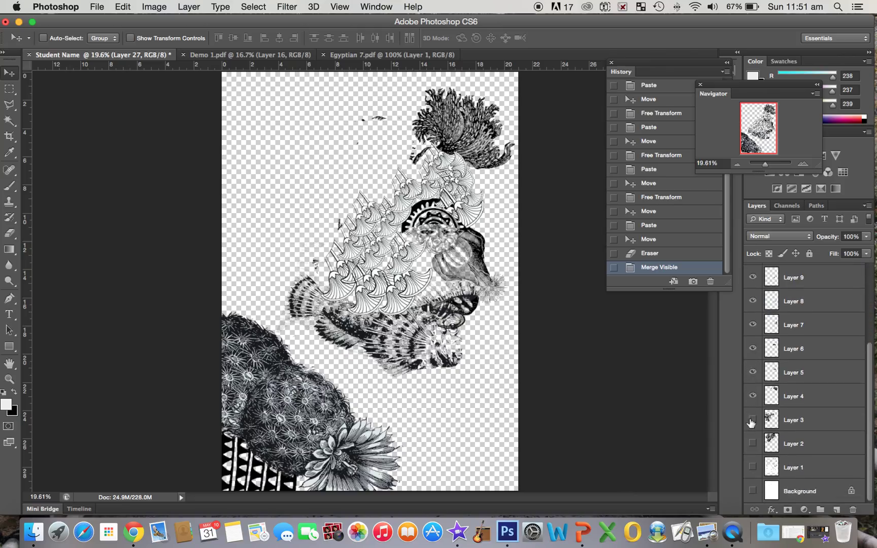
{"action": "left_click", "coordinate": [752, 420]}
{"action": "left_click", "coordinate": [752, 444]}
{"action": "left_click", "coordinate": [753, 467]}
{"action": "left_click", "coordinate": [753, 491]}
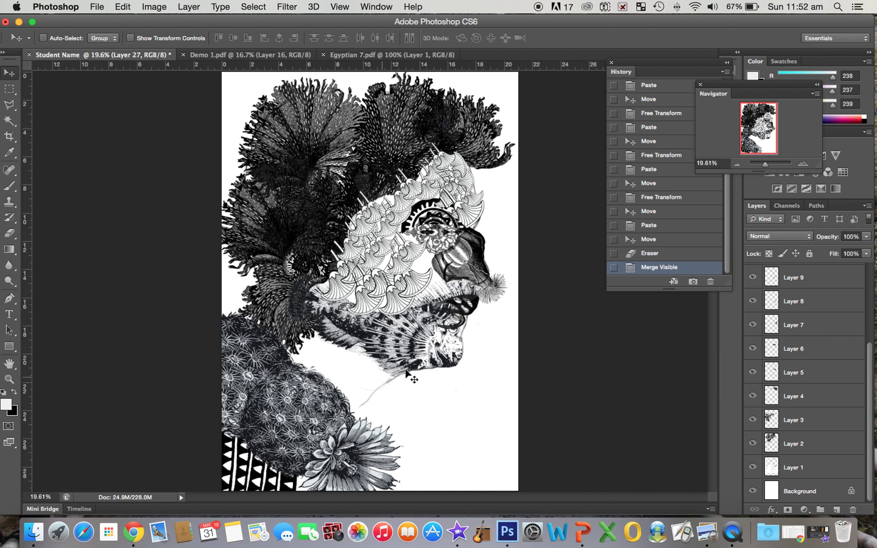
- Reorder the merged fan-flower Layer 27 so it sits below Layer 2, directly above Layer 1
{"action": "scroll", "coordinate": [861, 316], "scroll_direction": "up", "scroll_amount": 4}
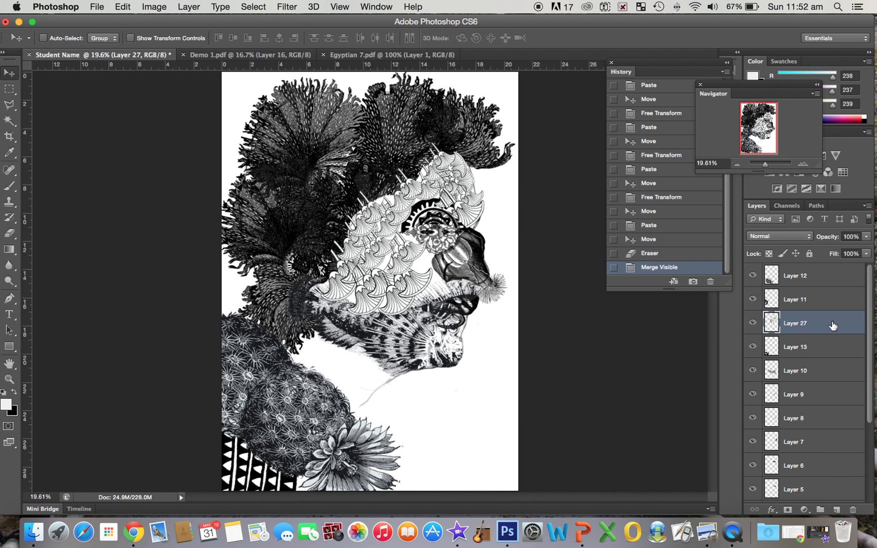
{"action": "left_click_drag", "start_coordinate": [832, 325], "coordinate": [832, 431]}
{"action": "scroll", "coordinate": [832, 431], "scroll_direction": "down", "scroll_amount": 4}
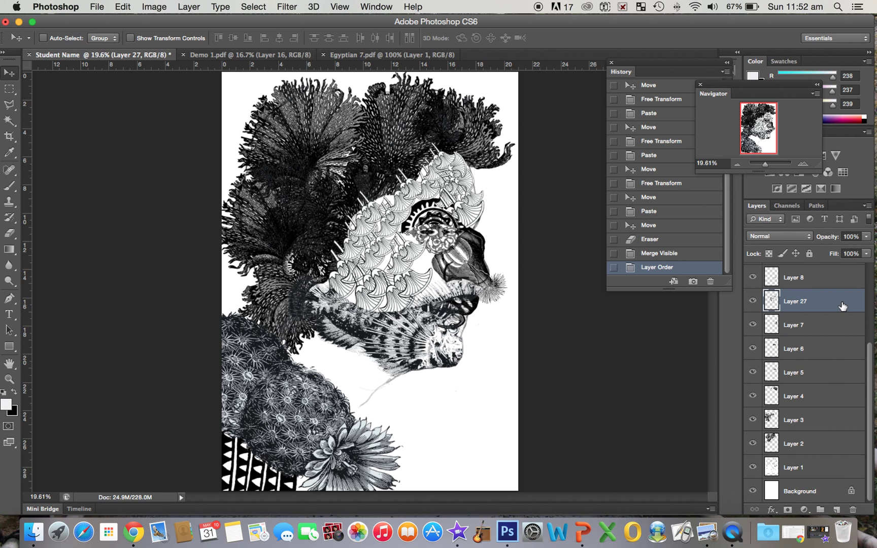
{"action": "left_click_drag", "start_coordinate": [843, 306], "coordinate": [847, 460]}
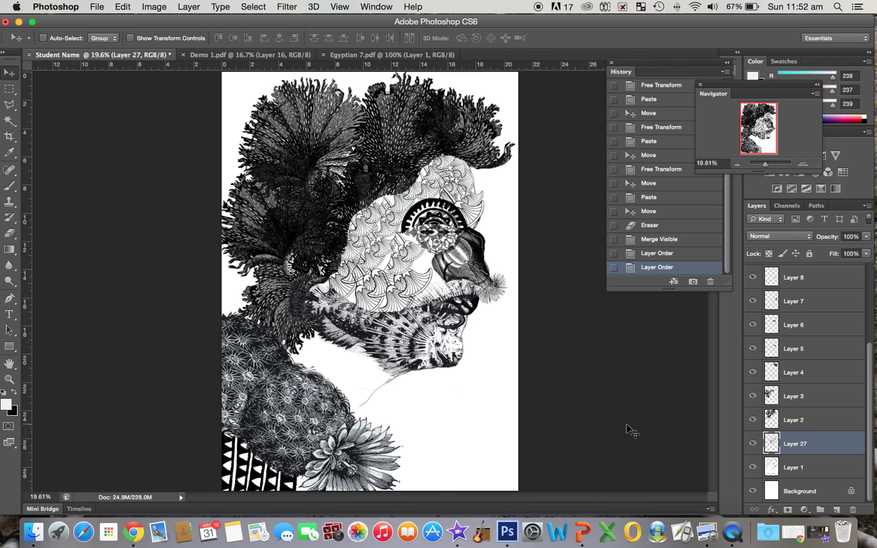
- Duplicate Layer 27 as Layer 27 copy and move the copy down to fill the neck between the fish jaw and the cactus
{"action": "right_click", "coordinate": [820, 445]}
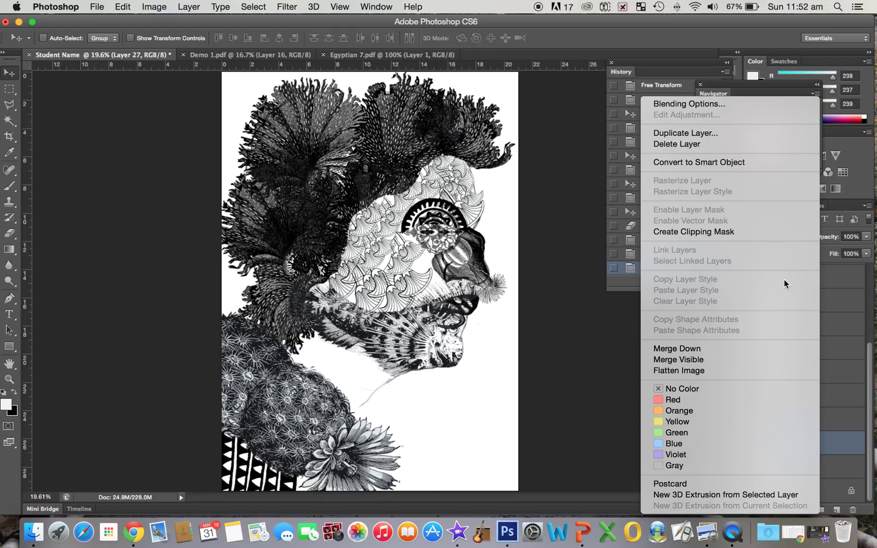
{"action": "left_click", "coordinate": [715, 133]}
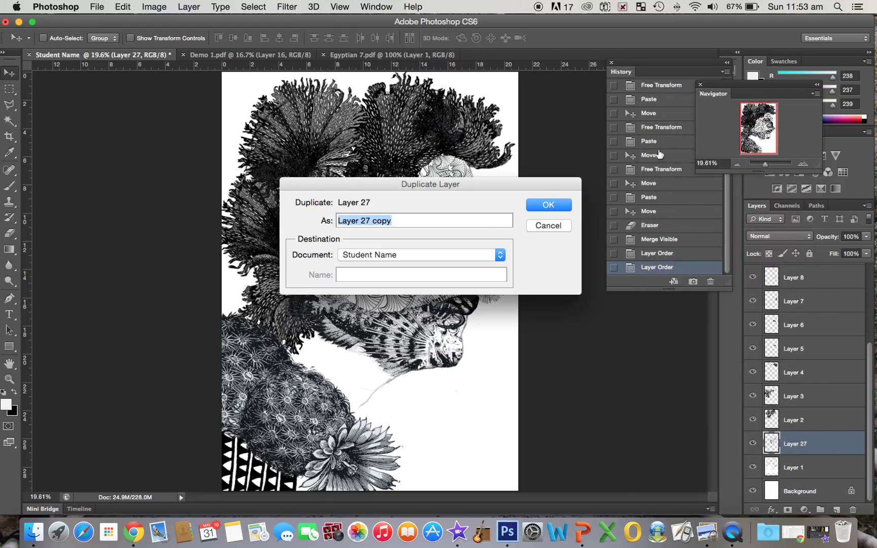
{"action": "left_click", "coordinate": [550, 207]}
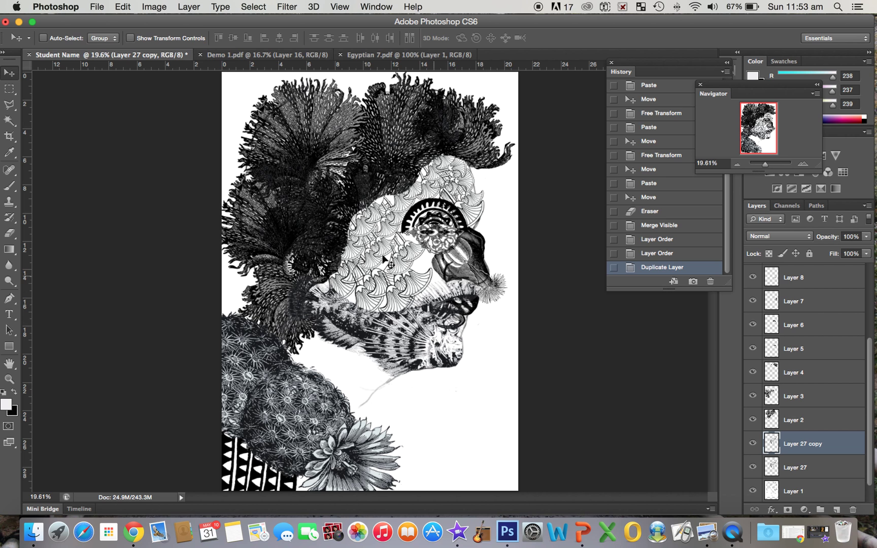
{"action": "left_click_drag", "start_coordinate": [357, 258], "coordinate": [308, 343]}
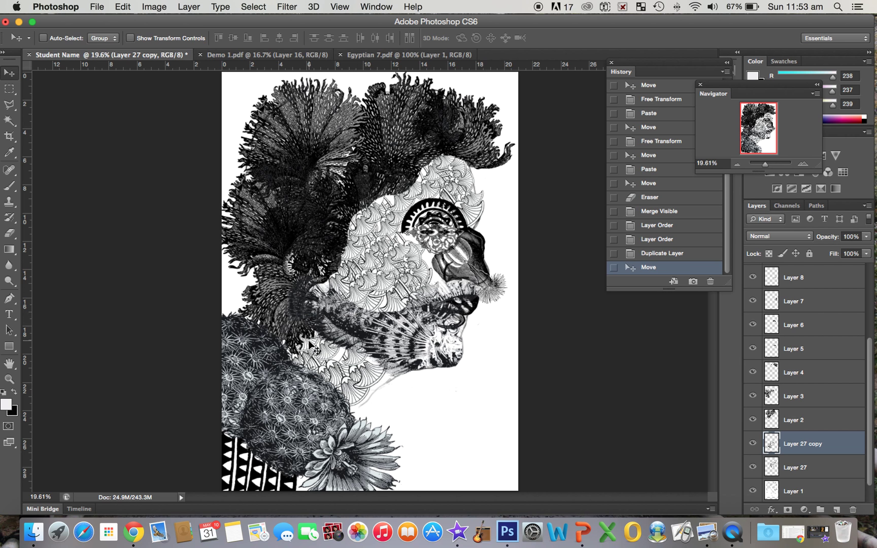
{"action": "mouse_move", "coordinate": [376, 283]}
{"action": "left_mouse_down"}
{"action": "mouse_move", "coordinate": [307, 308]}
{"action": "mouse_move", "coordinate": [390, 271]}
{"action": "mouse_move", "coordinate": [377, 285]}
{"action": "mouse_move", "coordinate": [385, 284]}
{"action": "left_mouse_up"}
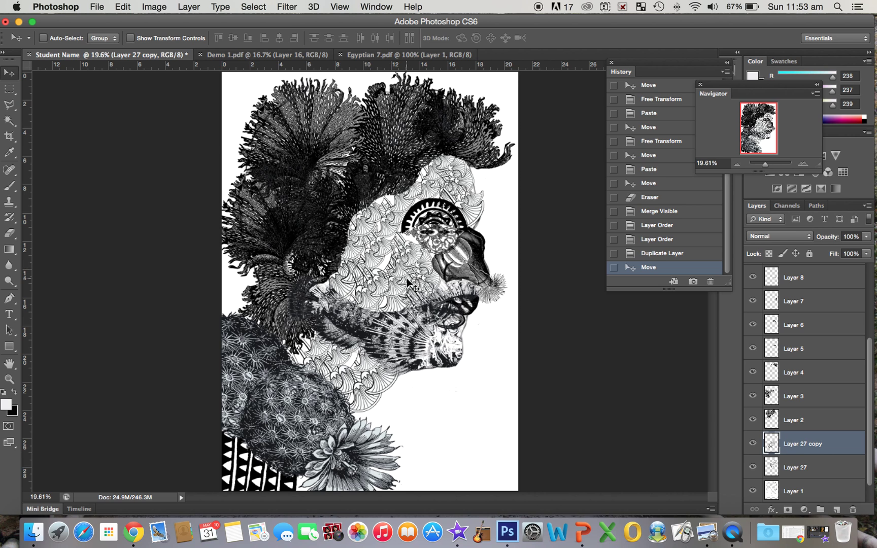
- Erase the parts of Layer 27 copy overlapping the face, temporarily hiding Layer 27 to find the remaining marks
{"action": "left_click", "coordinate": [9, 233]}
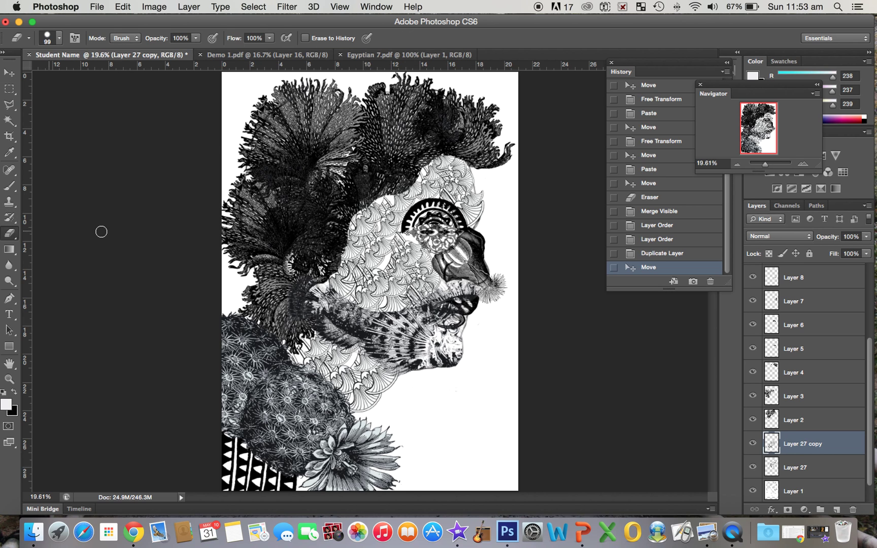
{"action": "left_click_drag", "start_coordinate": [364, 286], "coordinate": [414, 291]}
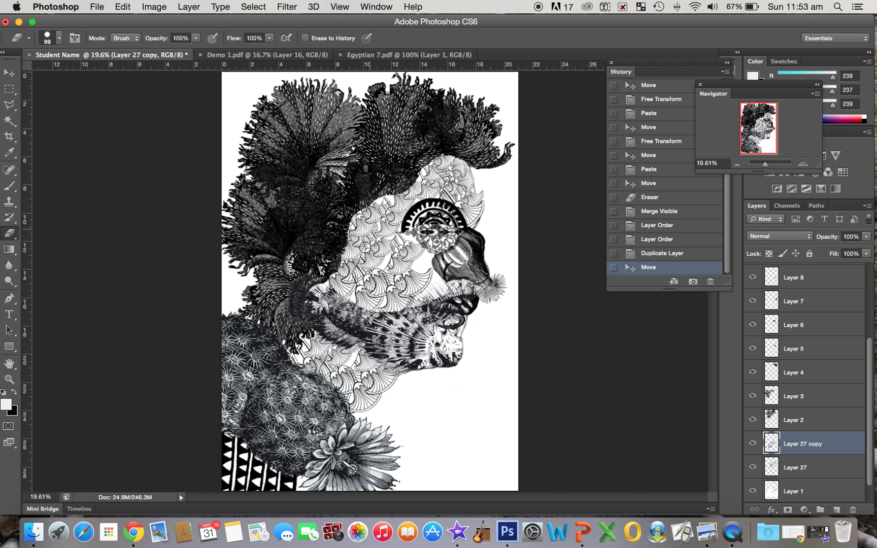
{"action": "left_click_drag", "start_coordinate": [374, 255], "coordinate": [402, 255]}
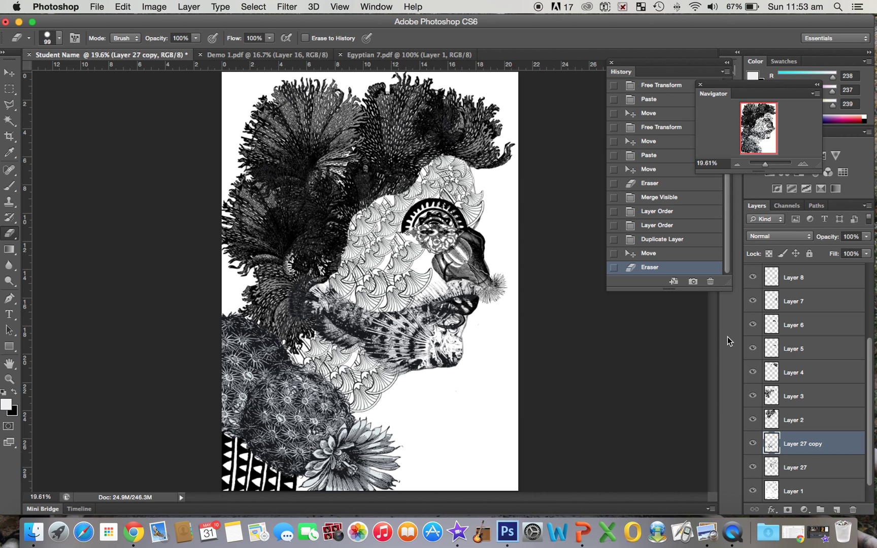
{"action": "left_click", "coordinate": [752, 467]}
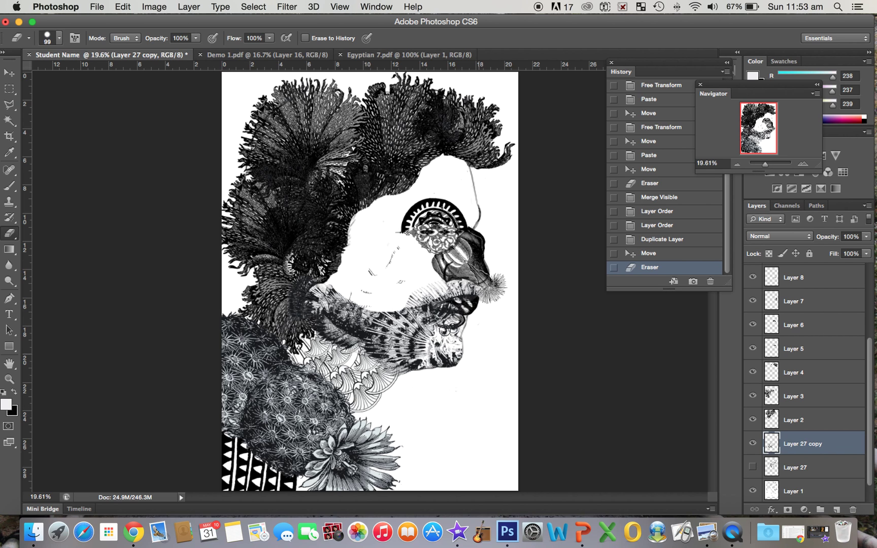
{"action": "mouse_move", "coordinate": [403, 292]}
{"action": "left_mouse_down"}
{"action": "mouse_move", "coordinate": [357, 291]}
{"action": "mouse_move", "coordinate": [351, 313]}
{"action": "mouse_move", "coordinate": [326, 303]}
{"action": "mouse_move", "coordinate": [393, 336]}
{"action": "mouse_move", "coordinate": [378, 344]}
{"action": "mouse_move", "coordinate": [325, 325]}
{"action": "mouse_move", "coordinate": [407, 367]}
{"action": "mouse_move", "coordinate": [383, 351]}
{"action": "left_mouse_up"}
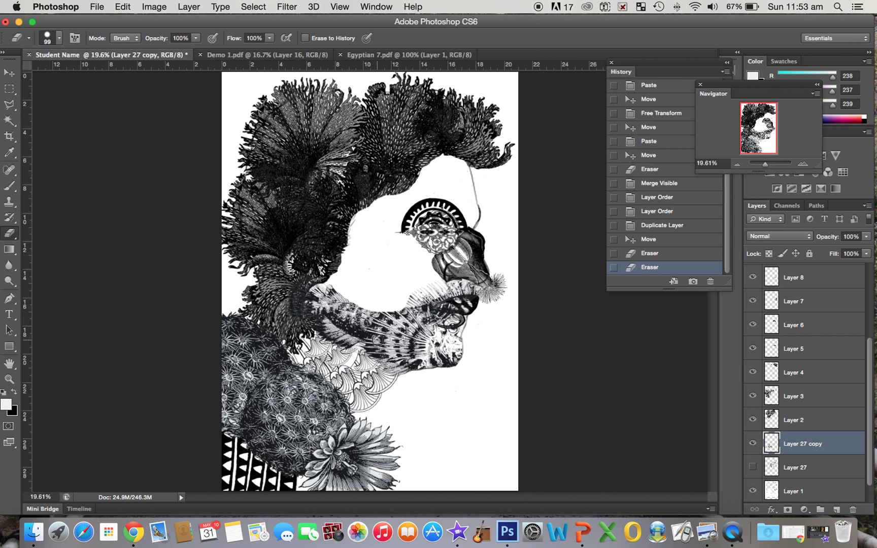
{"action": "left_click", "coordinate": [753, 467]}
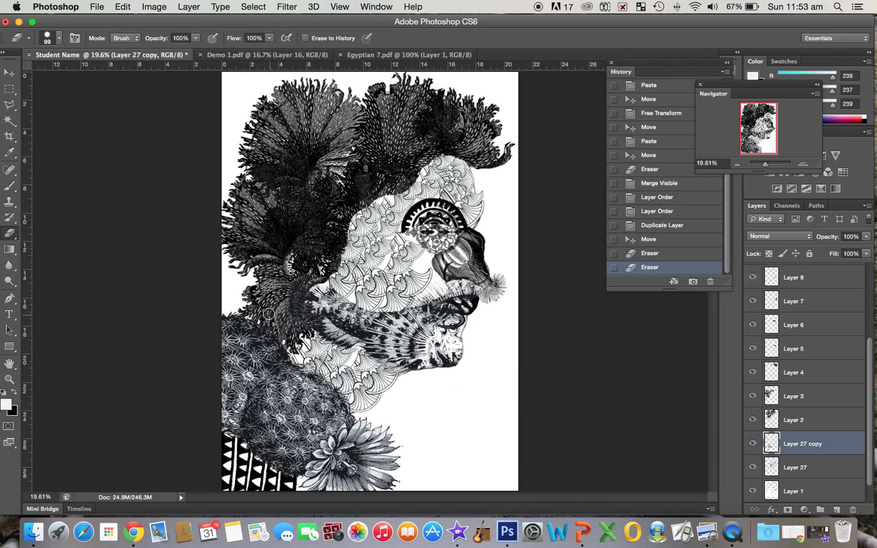
- Open the Save As settings for the Student Name collage document
{"action": "left_click", "coordinate": [99, 8]}
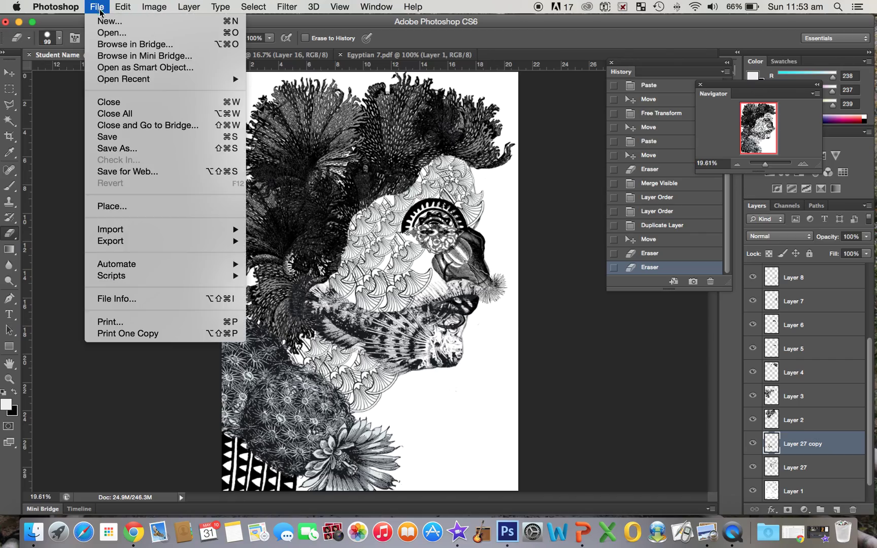
{"action": "left_click", "coordinate": [112, 150]}
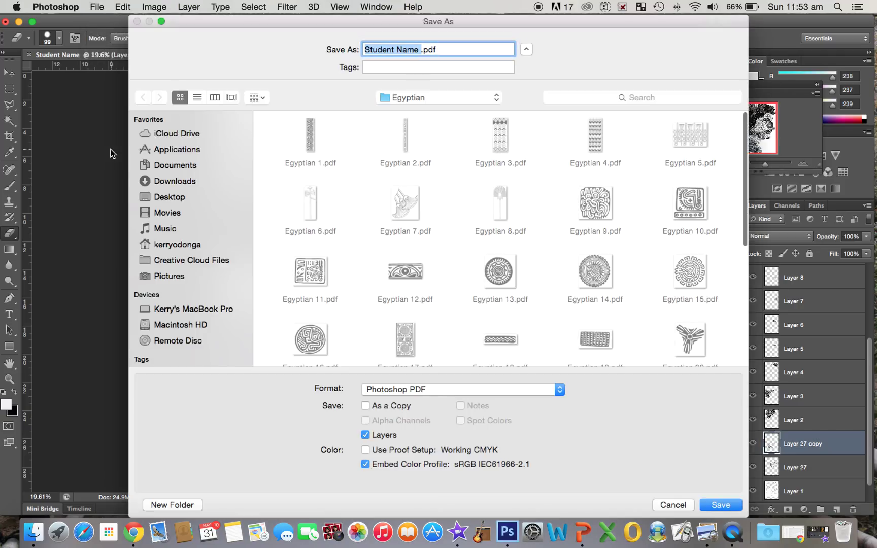